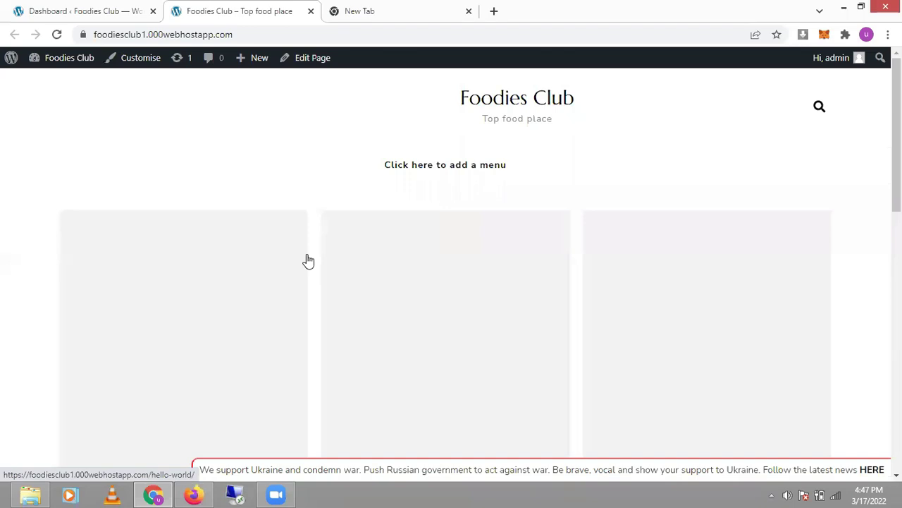
Step: Look over the empty Foodies Club front page, then return to the WordPress dashboard for General settings
scroll(308, 261, "down", 5)
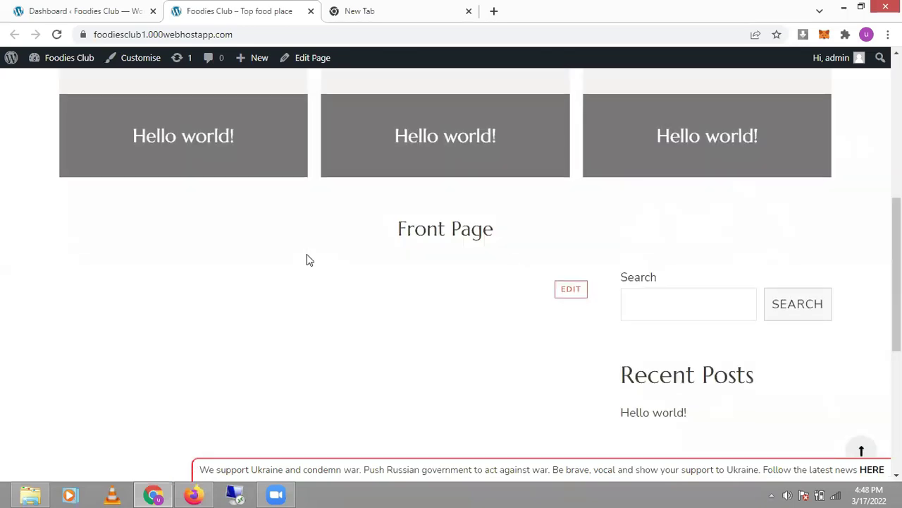
scroll(306, 259, "up", 3)
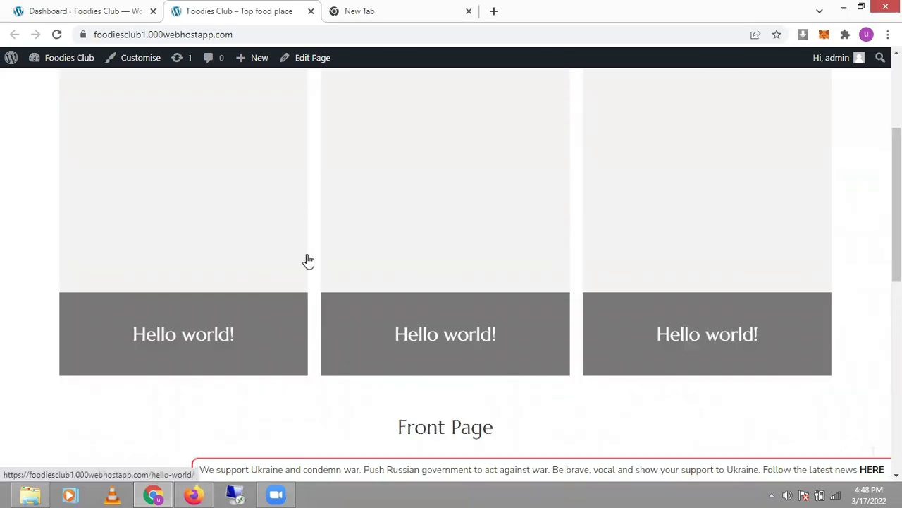
scroll(308, 261, "up", 3)
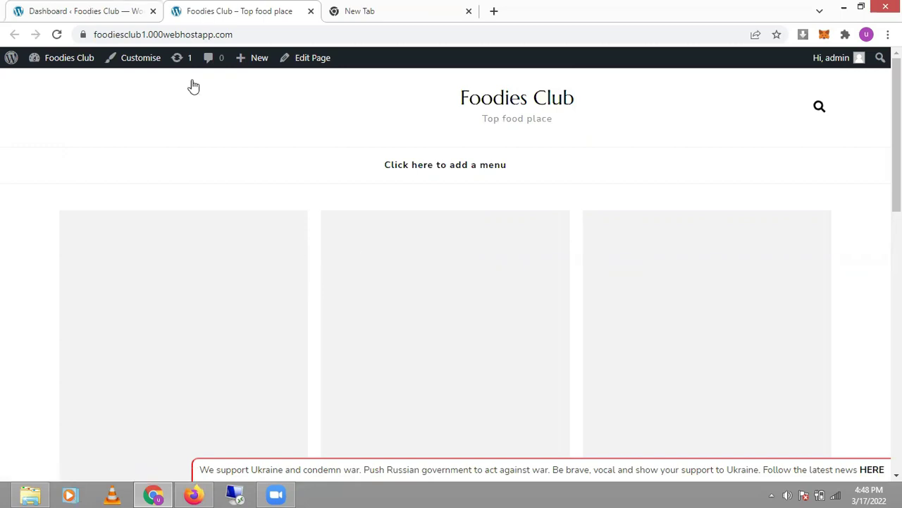
key("ctrl+shift+Tab")
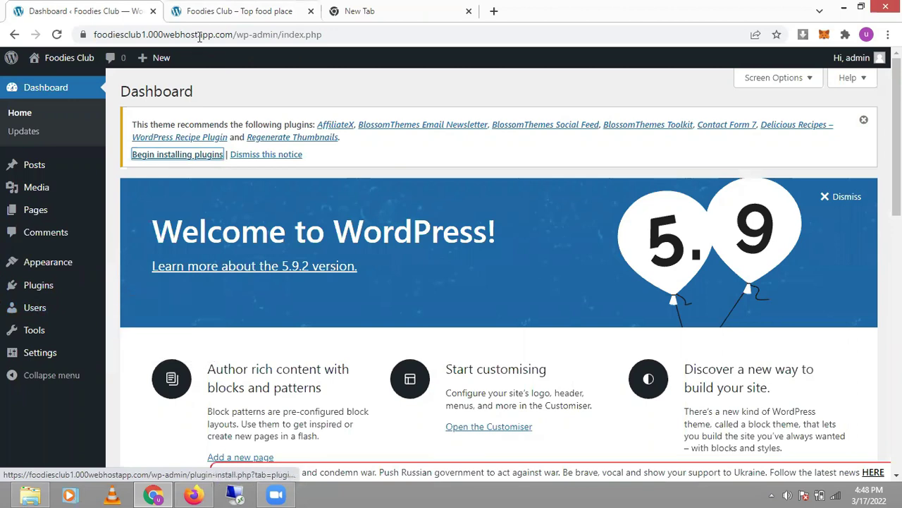
key("ctrl+Tab")
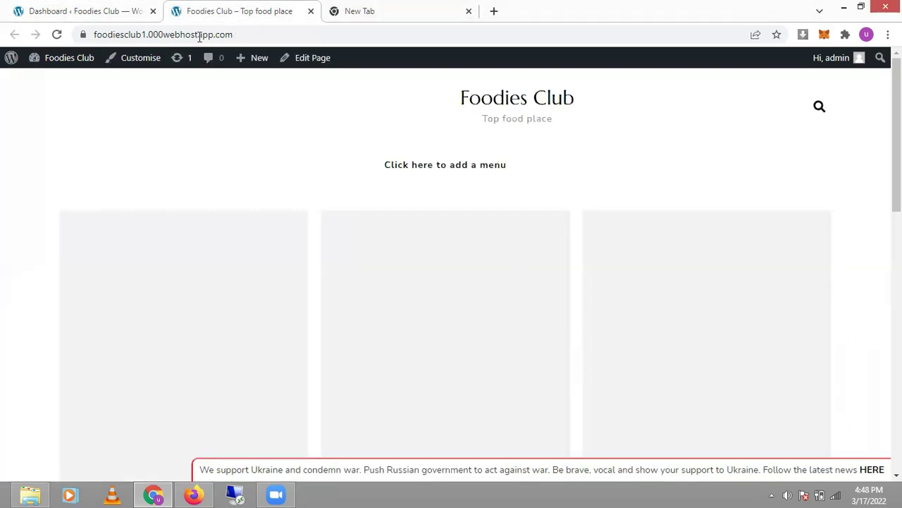
left_click(101, 6)
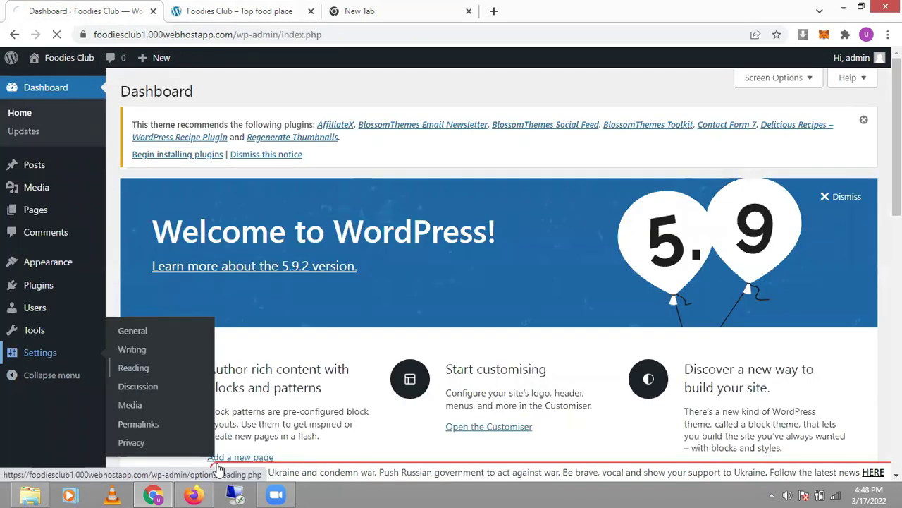
left_click(39, 353)
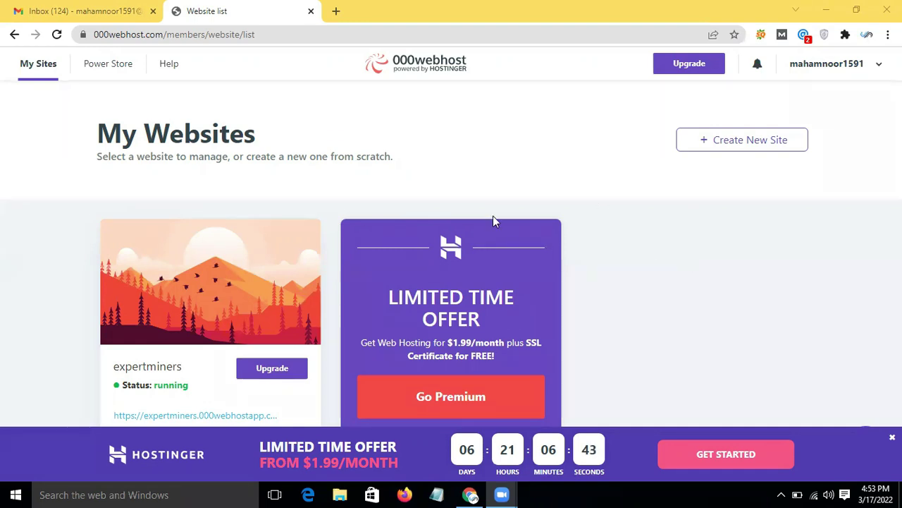
Step: Glance at the 000webhost upgrade offer, then go back to My Websites with expertminers running
left_click(240, 295)
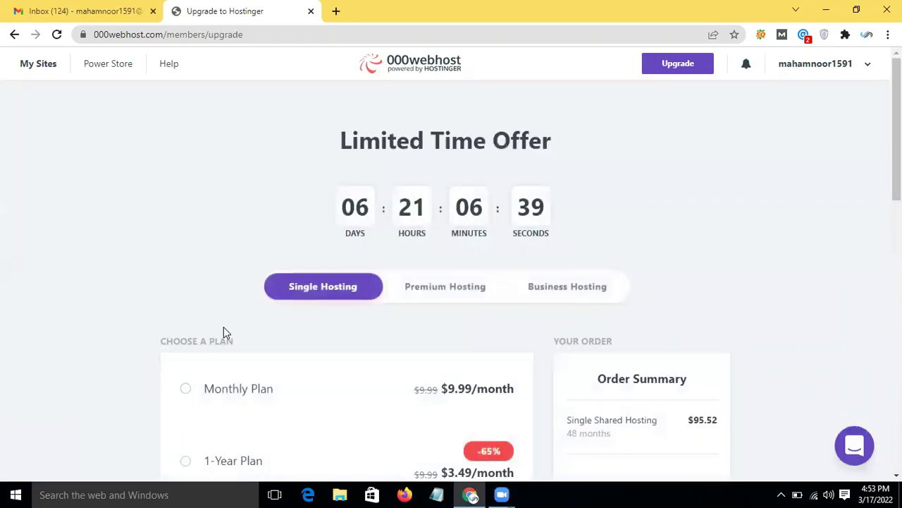
left_click(14, 35)
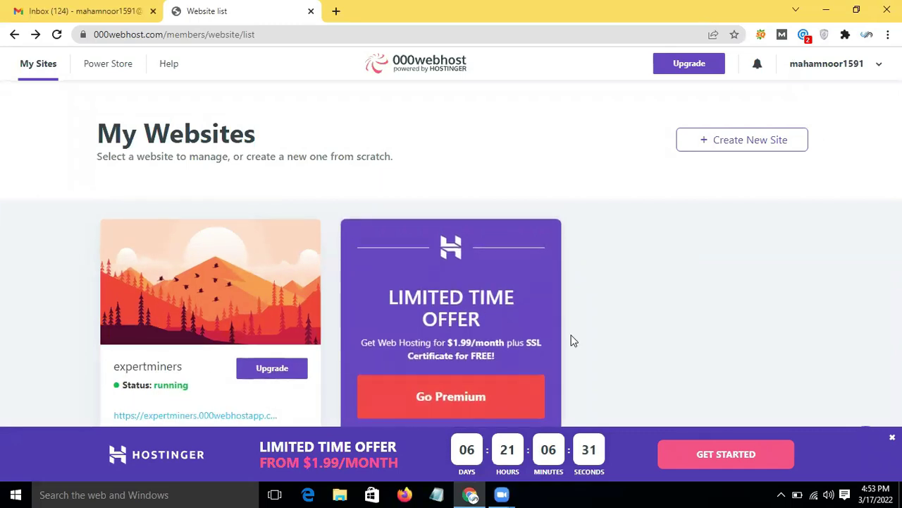
left_click(760, 146)
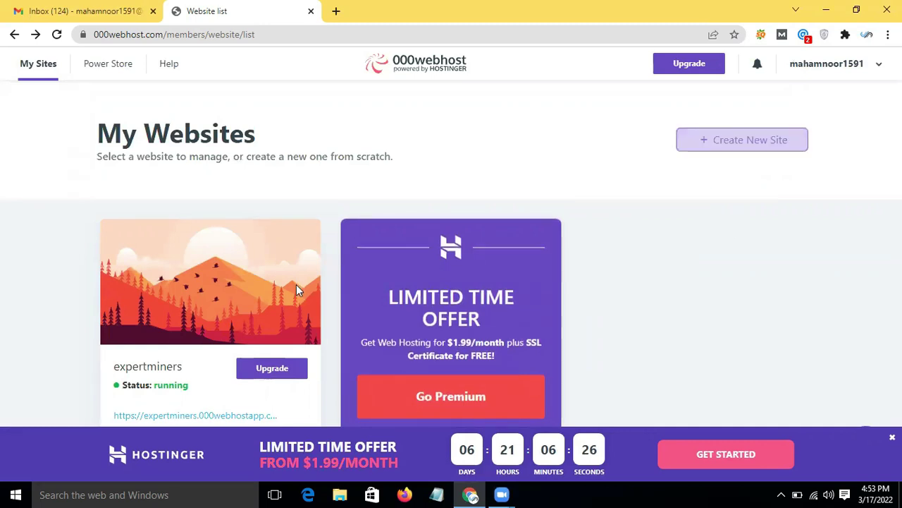
mouse_move(153, 305)
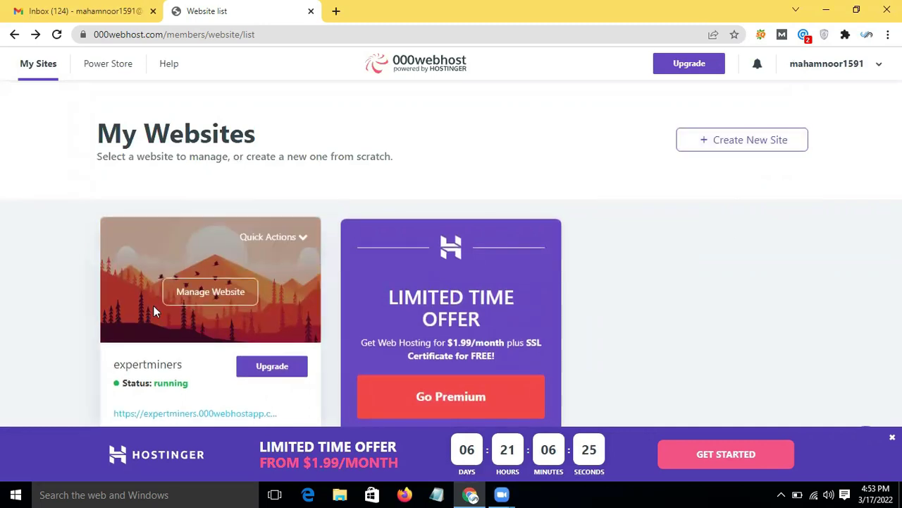
Step: Open the expertminers management dashboard and review its quota statistics
left_click(220, 301)
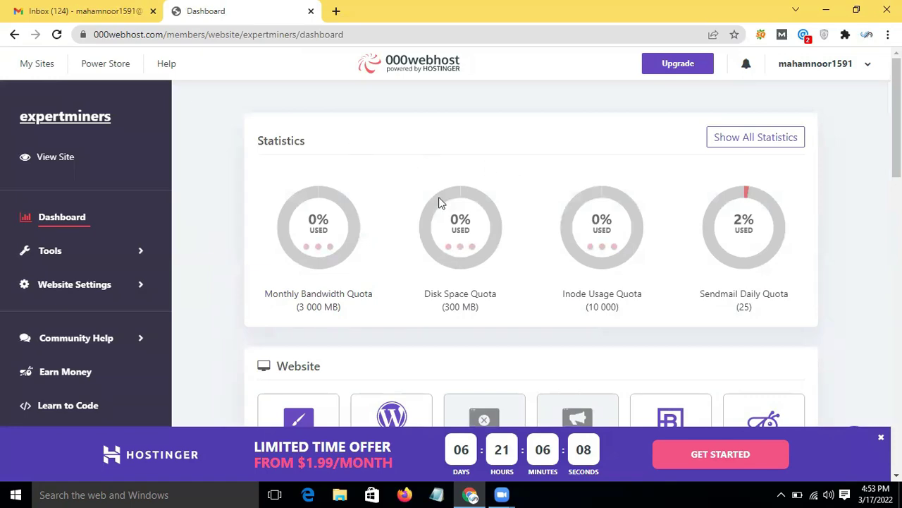
scroll(439, 202, "down", 6)
scroll(439, 199, "up", 6)
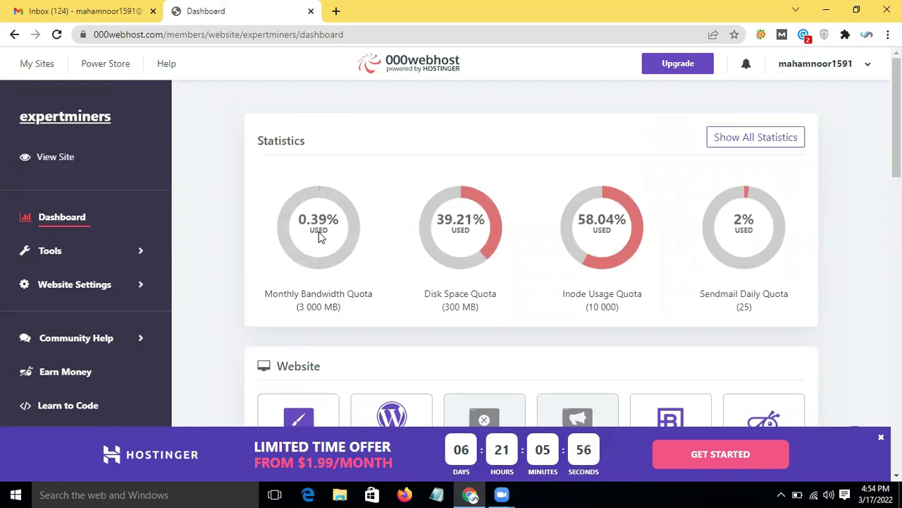
mouse_move(344, 250)
mouse_move(751, 259)
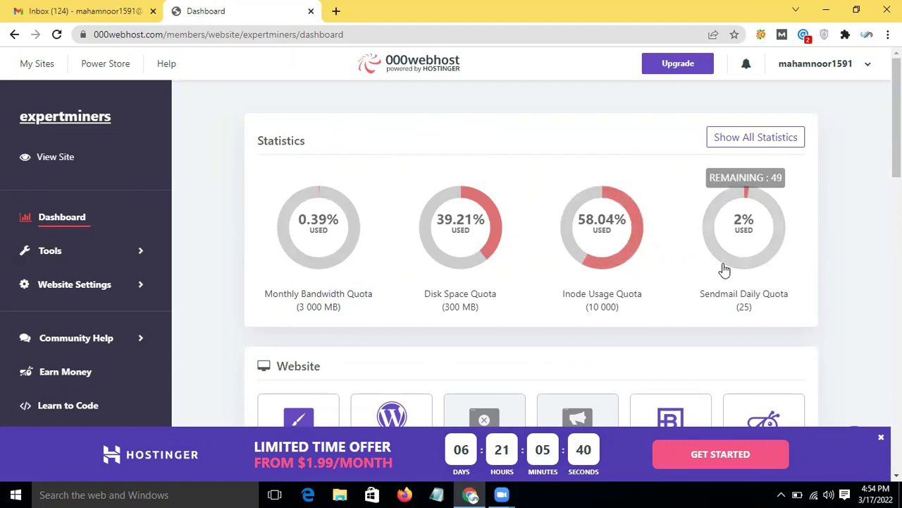
scroll(726, 267, "down", 3)
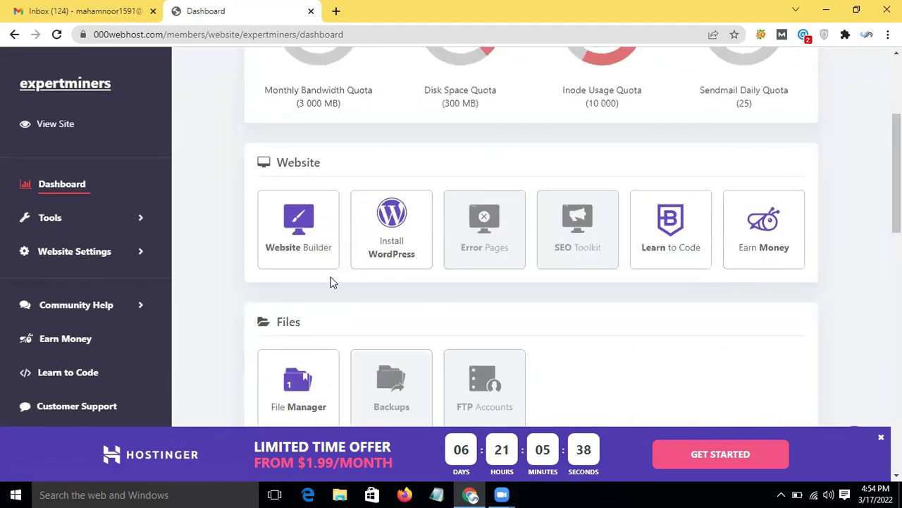
scroll(321, 279, "down", 2)
scroll(337, 240, "up", 1)
scroll(337, 240, "up", 2)
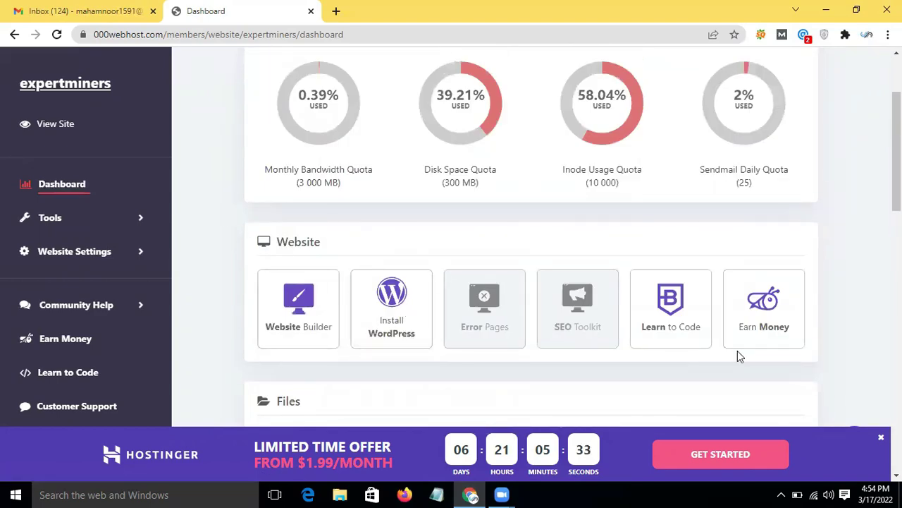
Step: Scroll through the dashboard tools, then open the live expertminers site in a new tab
scroll(737, 350, "down", 3)
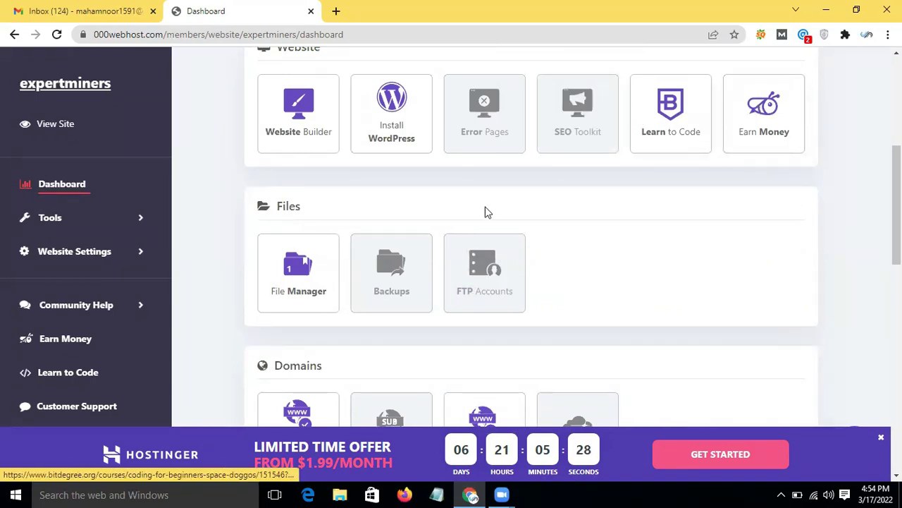
scroll(486, 212, "down", 2)
scroll(485, 210, "up", 2)
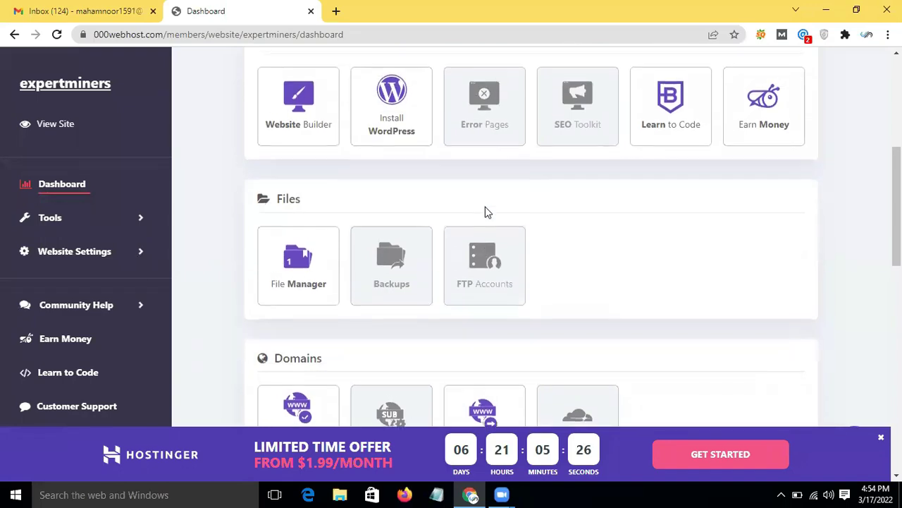
scroll(297, 253, "down", 4)
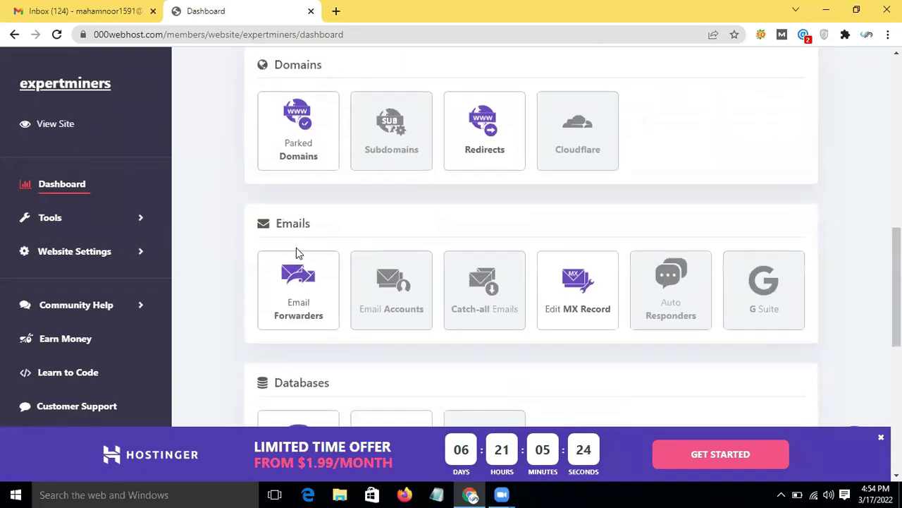
scroll(458, 154, "down", 3)
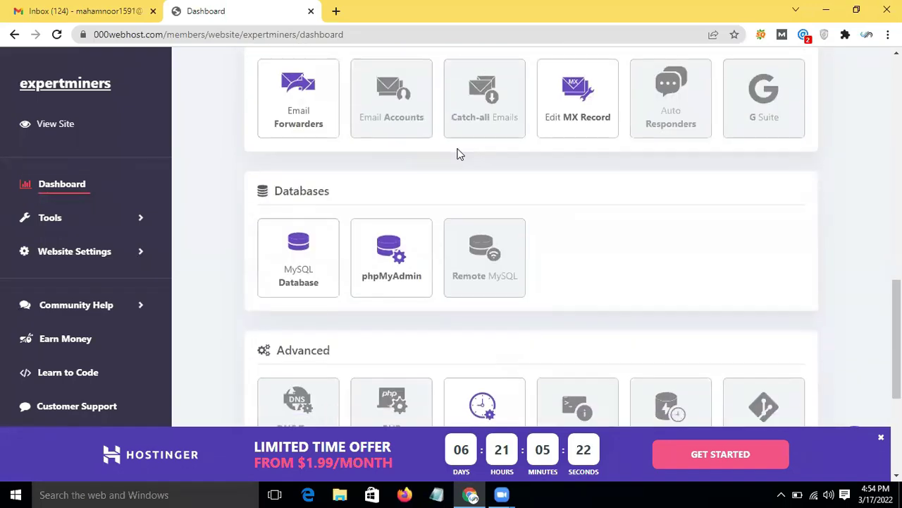
scroll(458, 154, "up", 3)
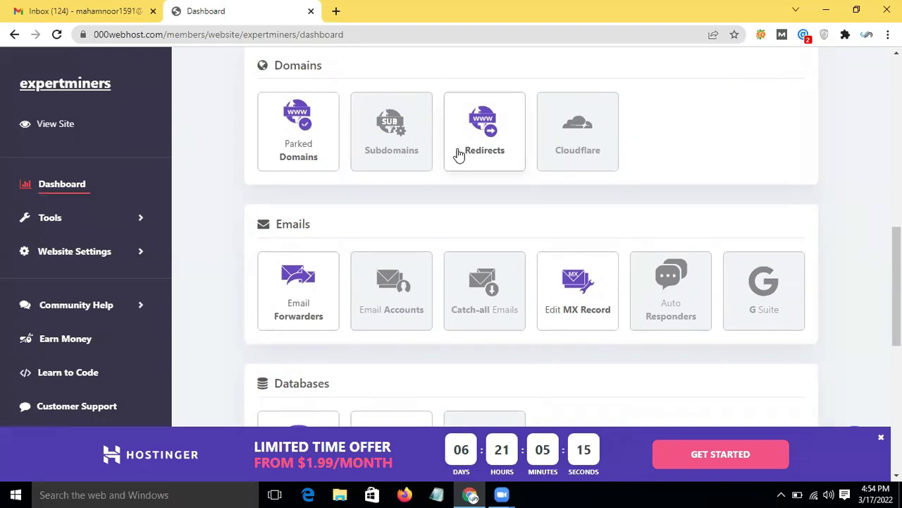
scroll(176, 143, "down", 3)
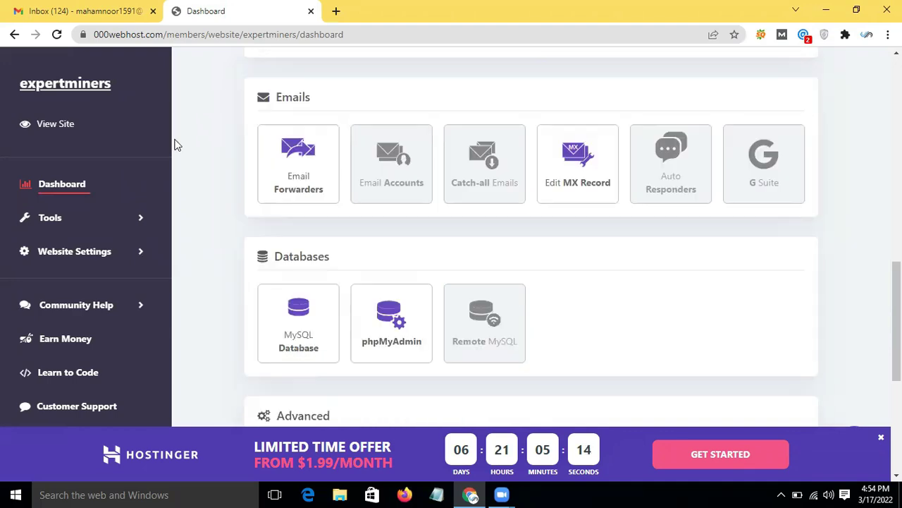
scroll(176, 143, "up", 7)
scroll(76, 115, "up", 1)
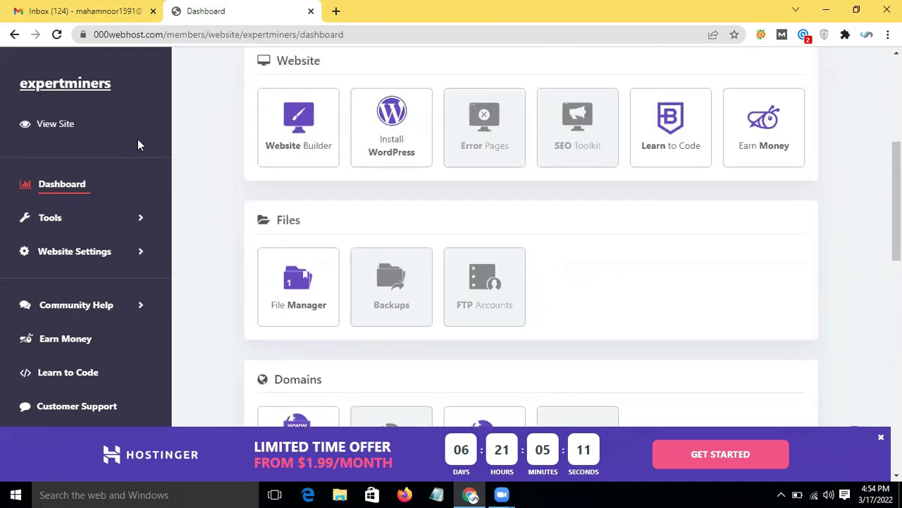
left_click(67, 125)
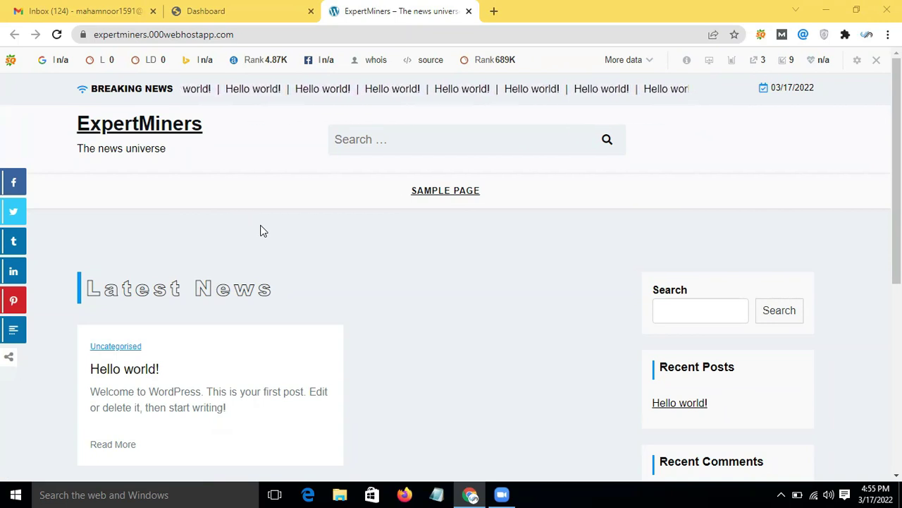
Step: Append /wp-admin to the expertminers.000webhostapp.com address to reach the WordPress admin
left_click(278, 35)
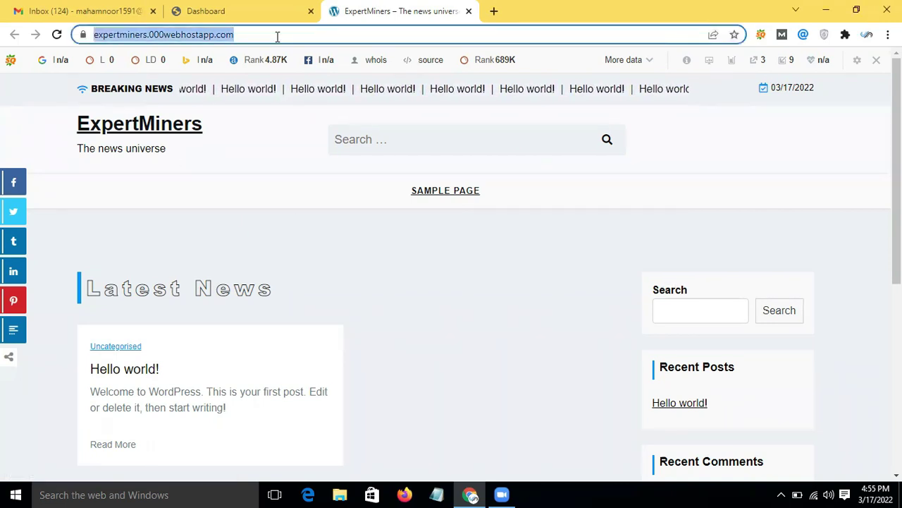
left_click(275, 35)
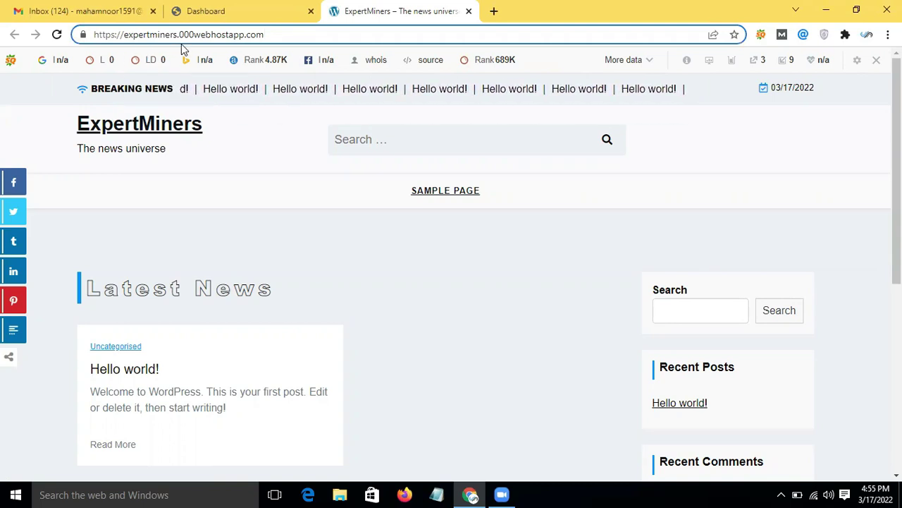
key("Return")
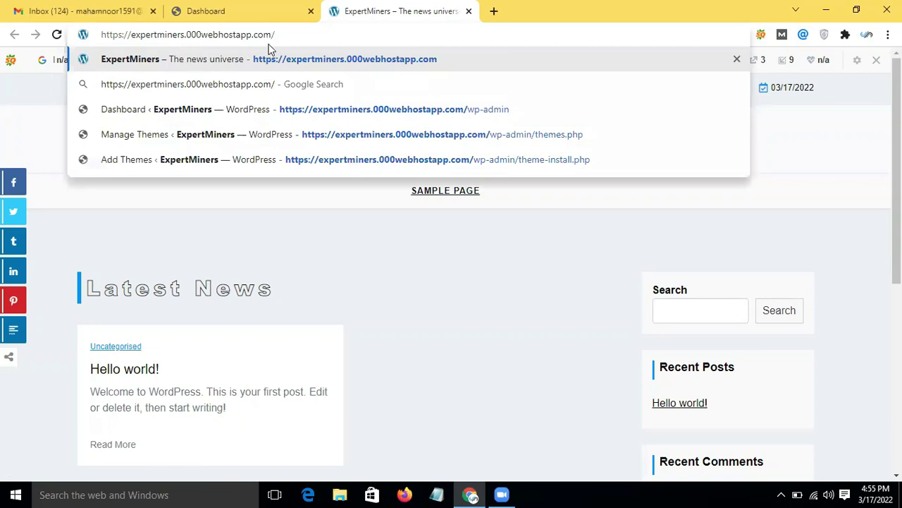
type("wp-")
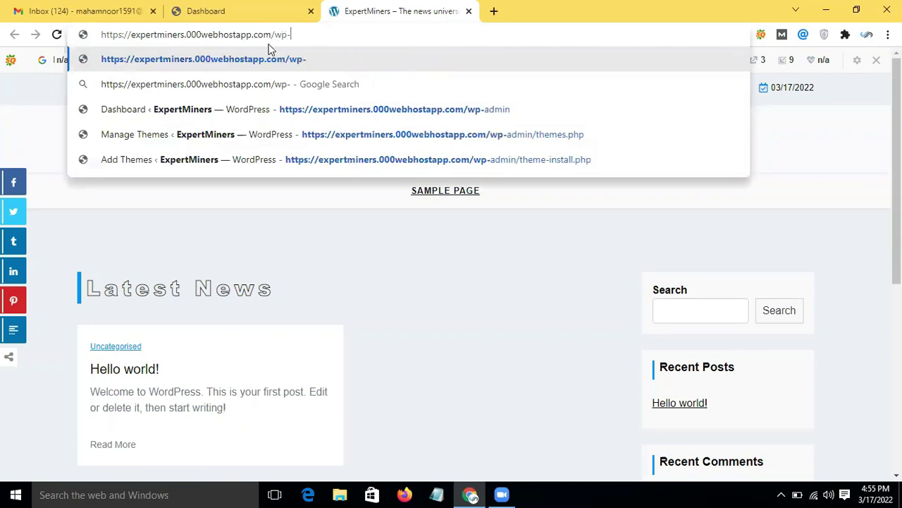
type("admin")
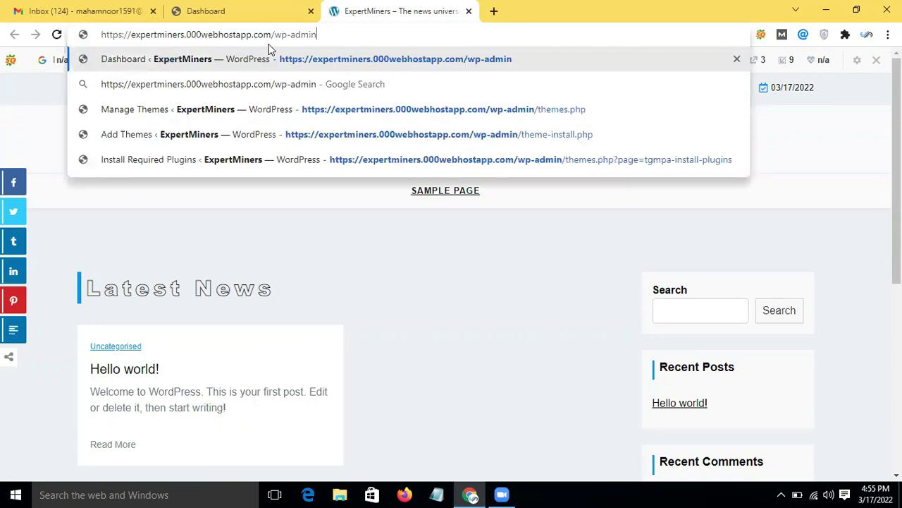
key("Return")
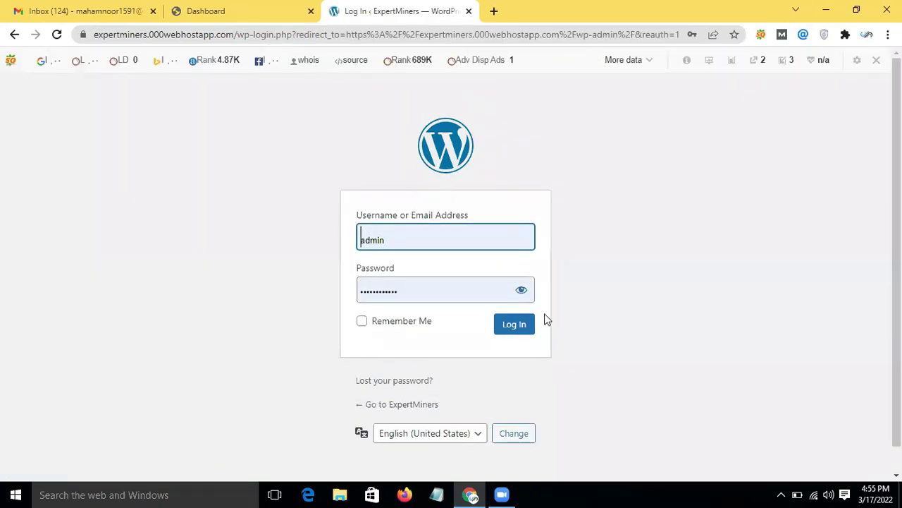
left_click(522, 337)
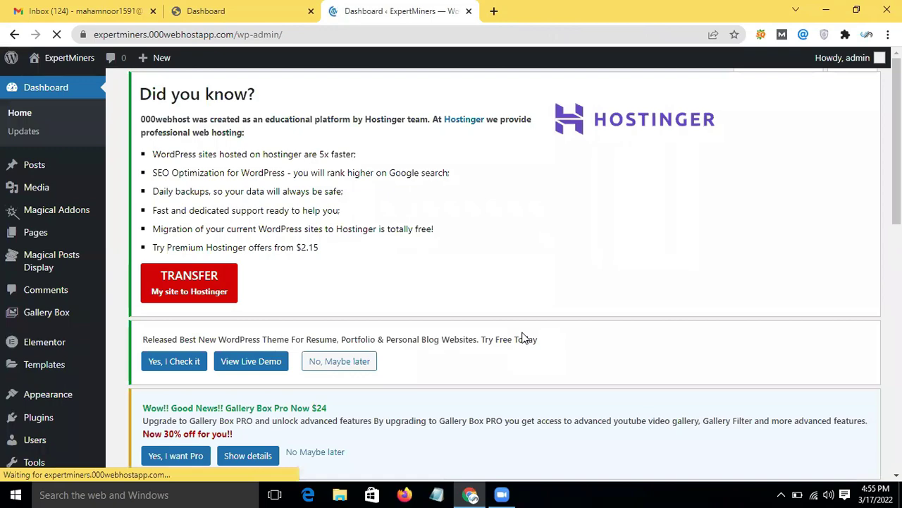
scroll(318, 295, "down", 6)
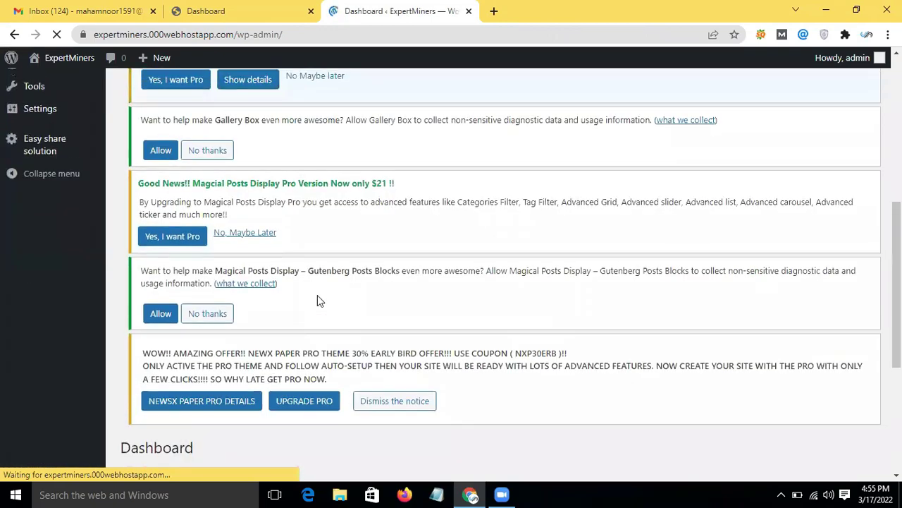
scroll(317, 294, "up", 6)
scroll(71, 254, "down", 3)
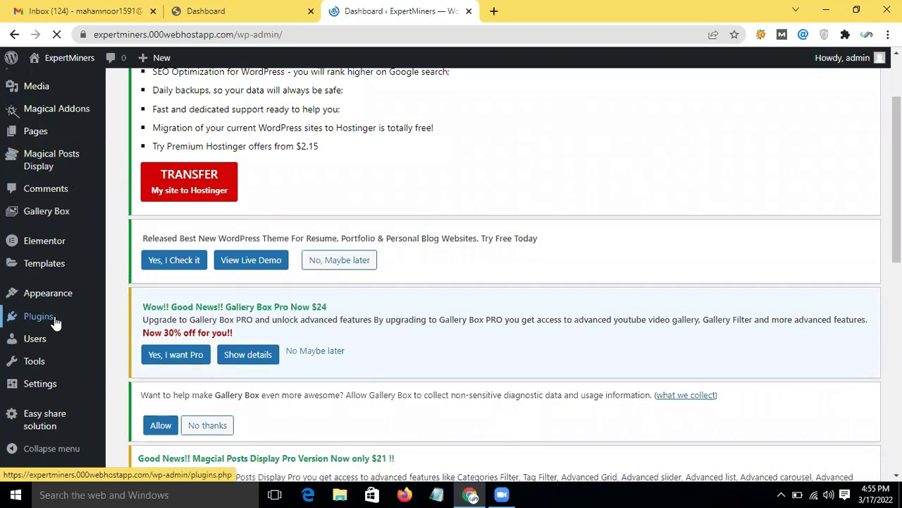
scroll(94, 184, "down", 3)
scroll(94, 184, "up", 6)
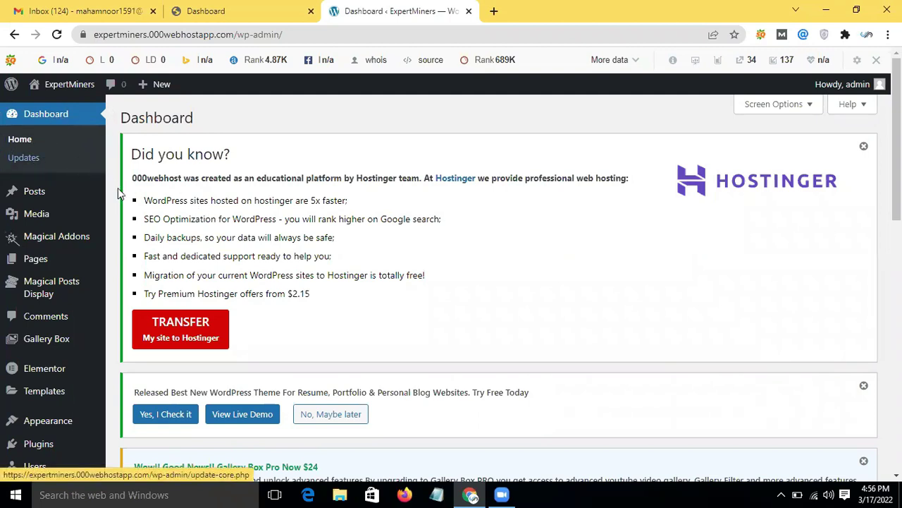
Step: Open the Updates page and confirm WordPress 5.9.2 is the latest version
left_click(43, 167)
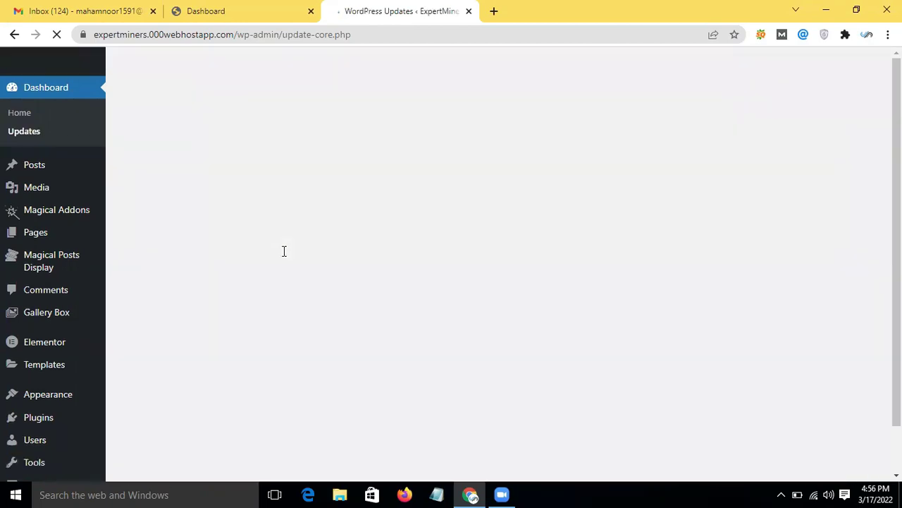
scroll(399, 385, "down", 2)
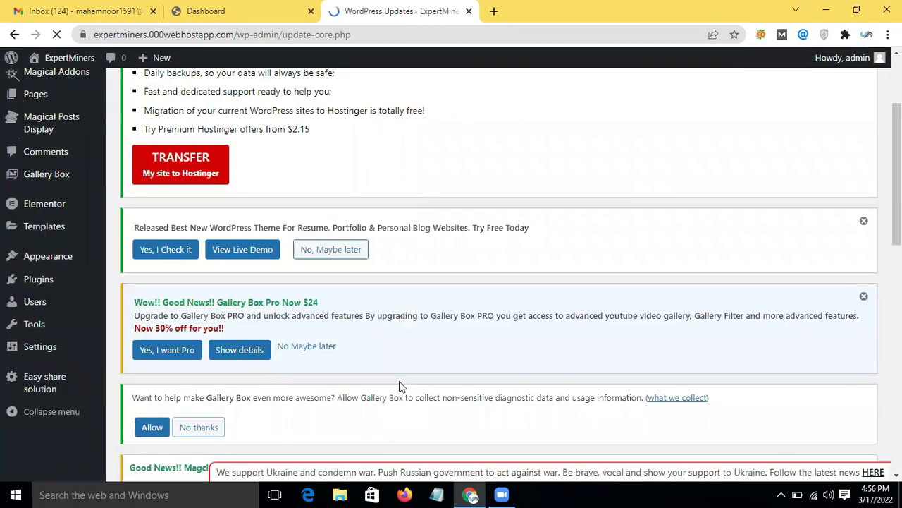
scroll(399, 387, "down", 3)
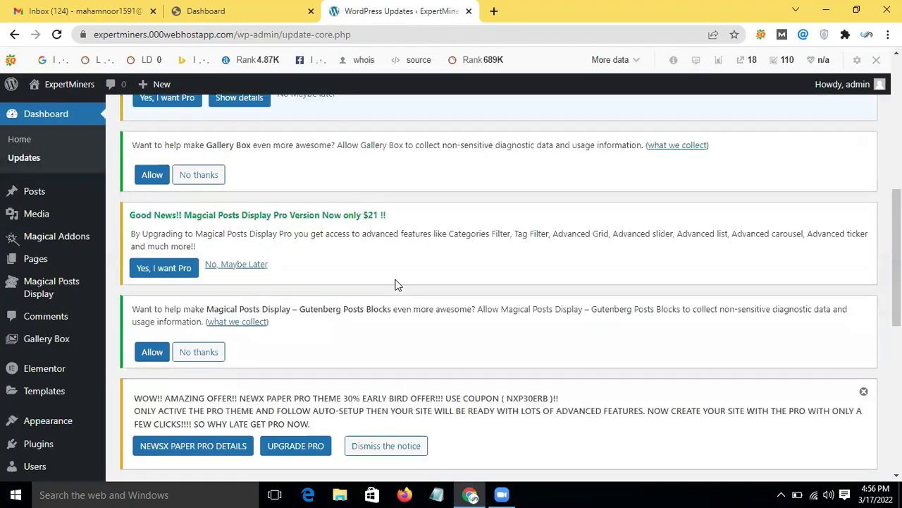
scroll(401, 324, "down", 4)
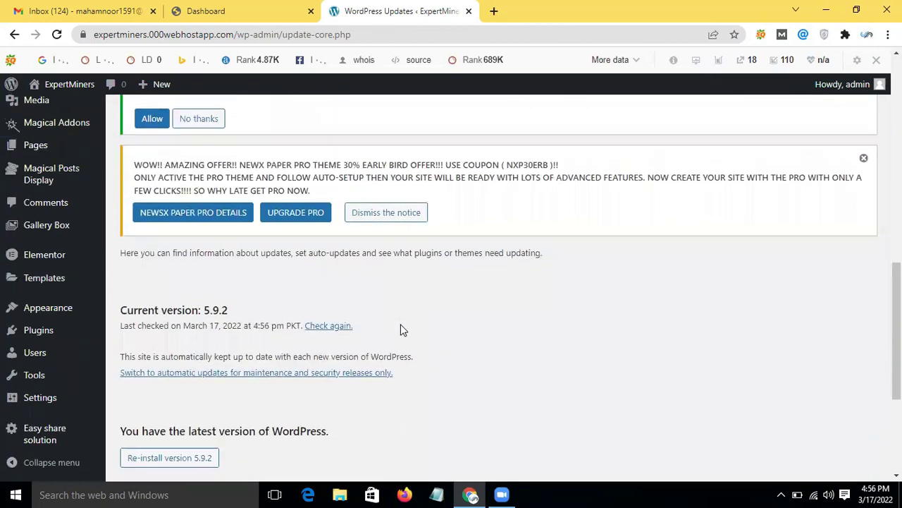
scroll(373, 328, "up", 3)
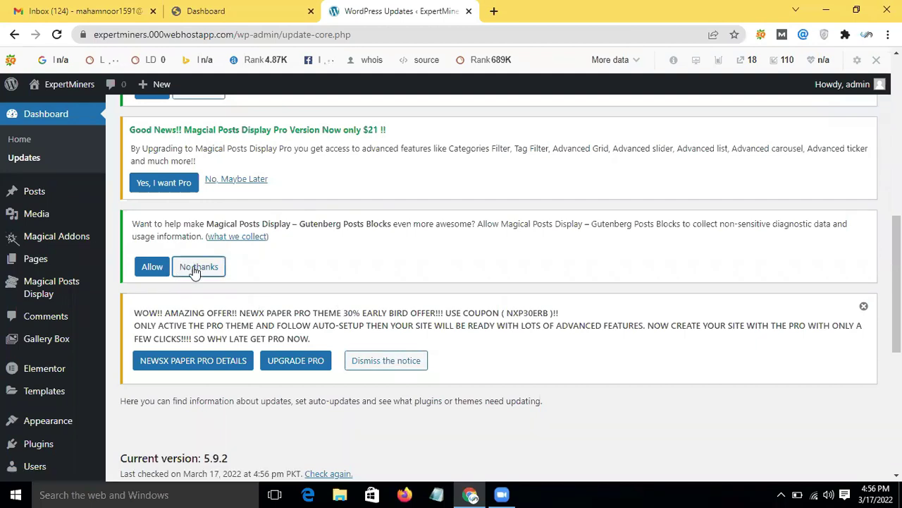
Step: Decline the Magical Posts Display Pro offer, then briefly switch to Zoom and back to the browser
left_click(250, 181)
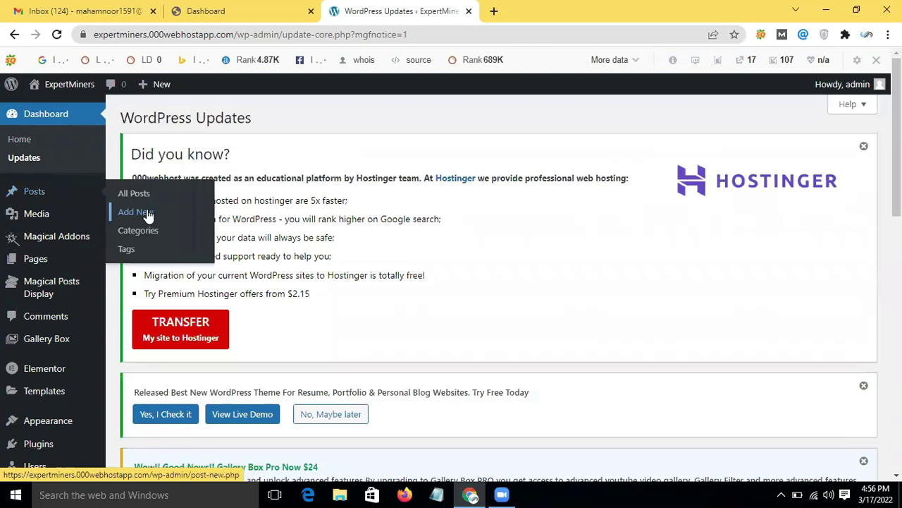
left_click(505, 494)
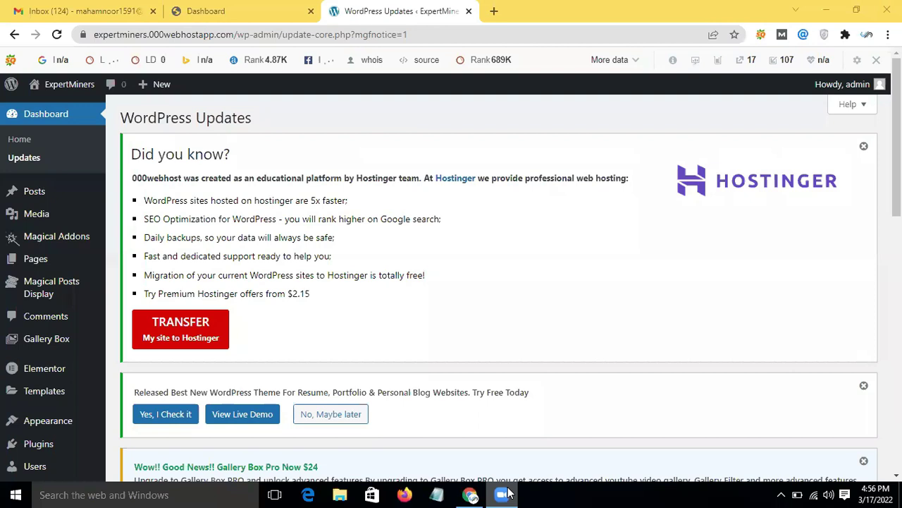
left_click(684, 16)
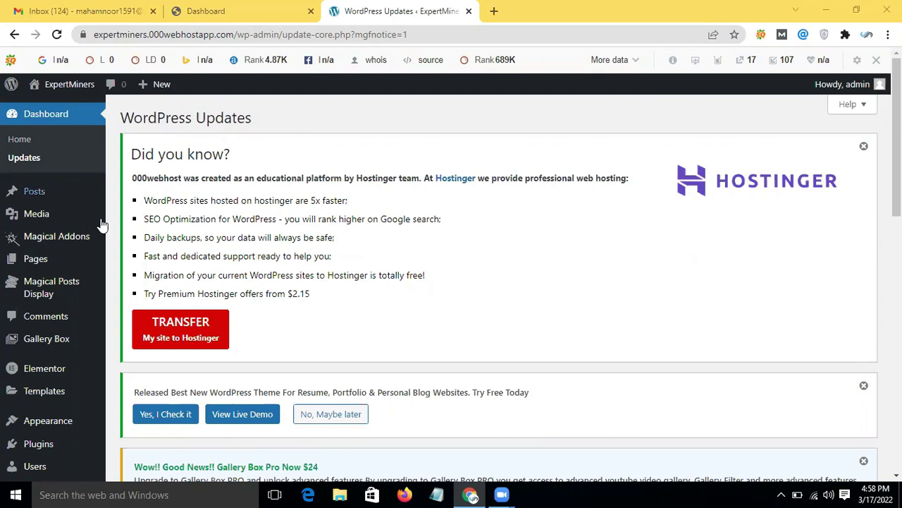
mouse_move(59, 204)
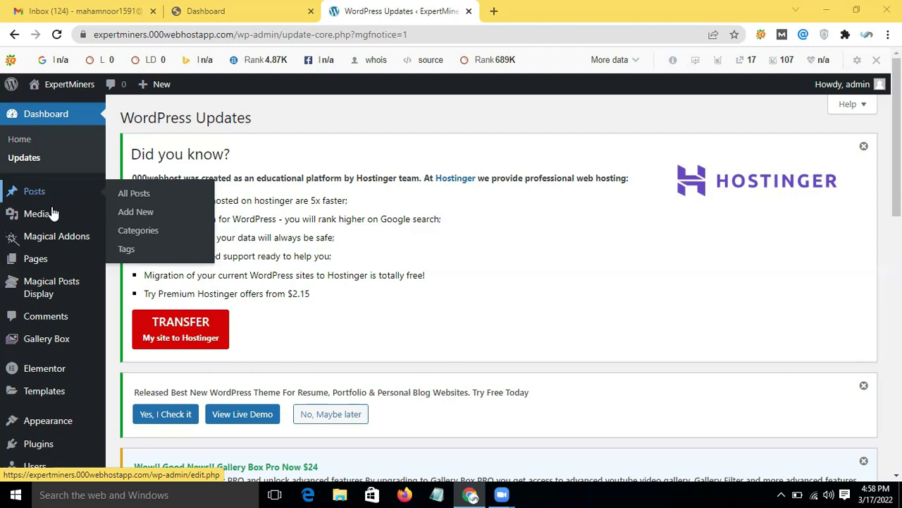
mouse_move(47, 223)
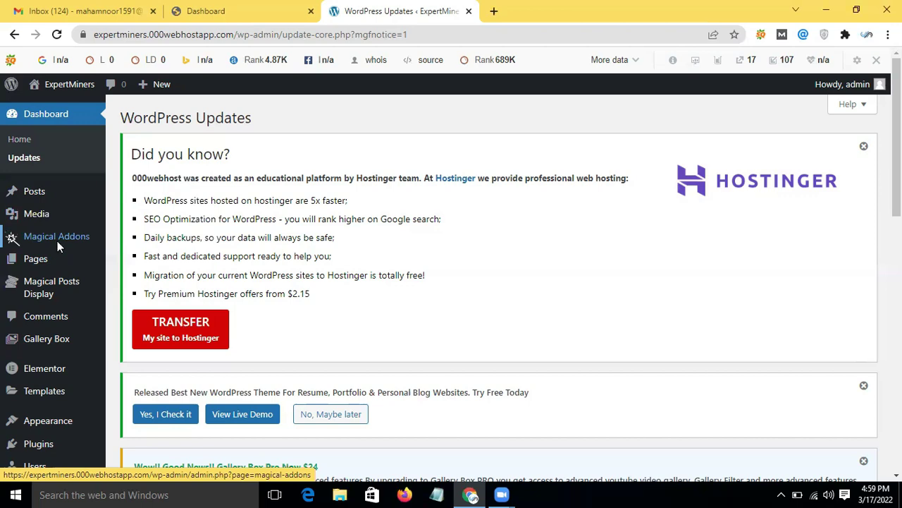
Step: Look through the Magical Addons welcome page
left_click(11, 238)
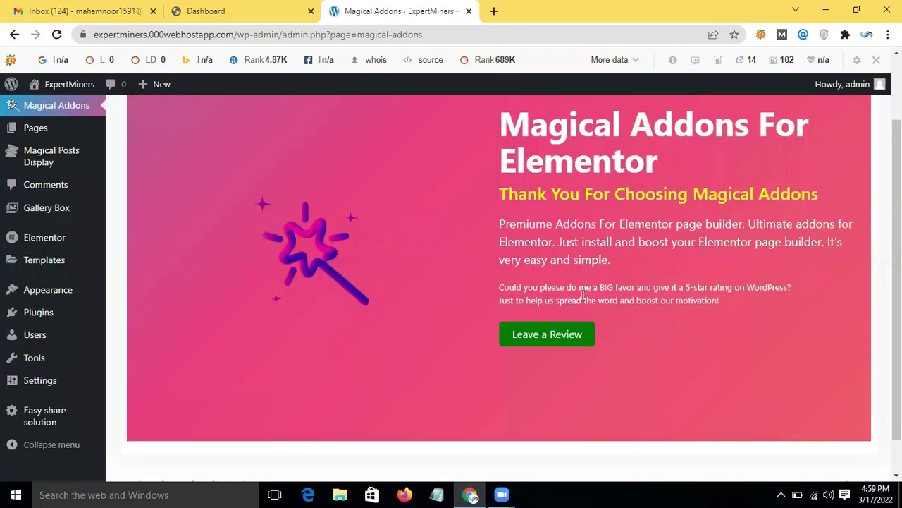
scroll(576, 294, "down", 1)
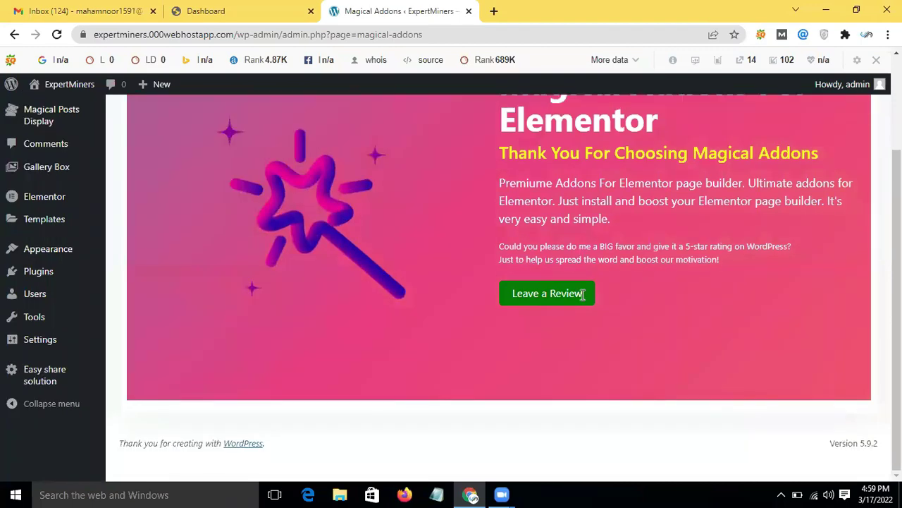
scroll(486, 336, "up", 2)
scroll(515, 344, "down", 2)
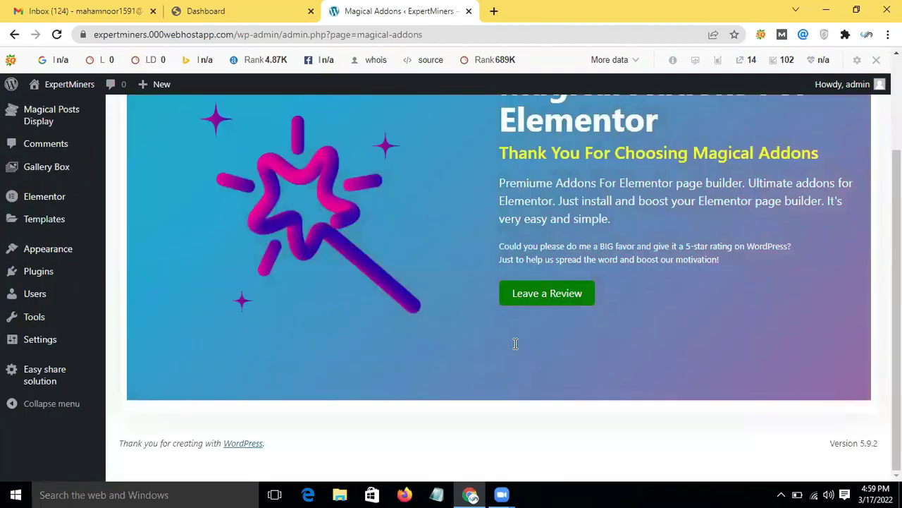
scroll(86, 227, "up", 2)
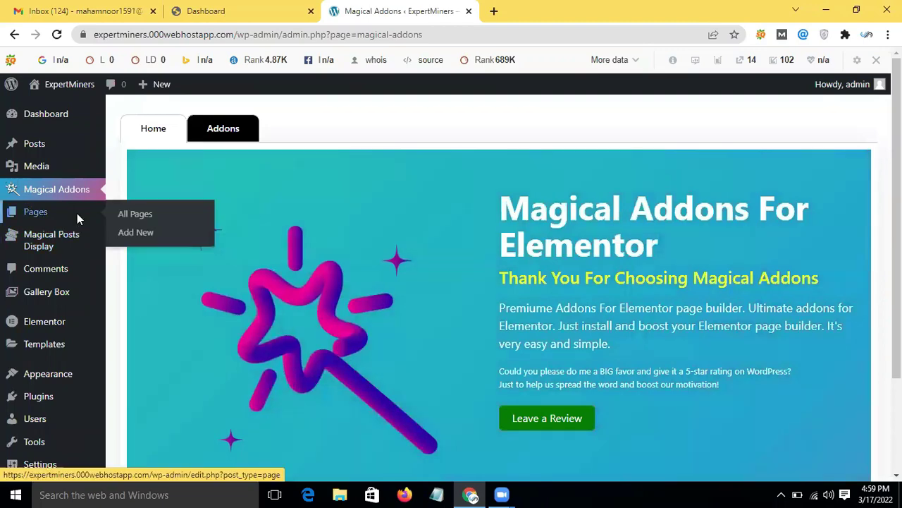
Step: Open the Pages admin screen and scroll through its notices and page list
left_click(69, 213)
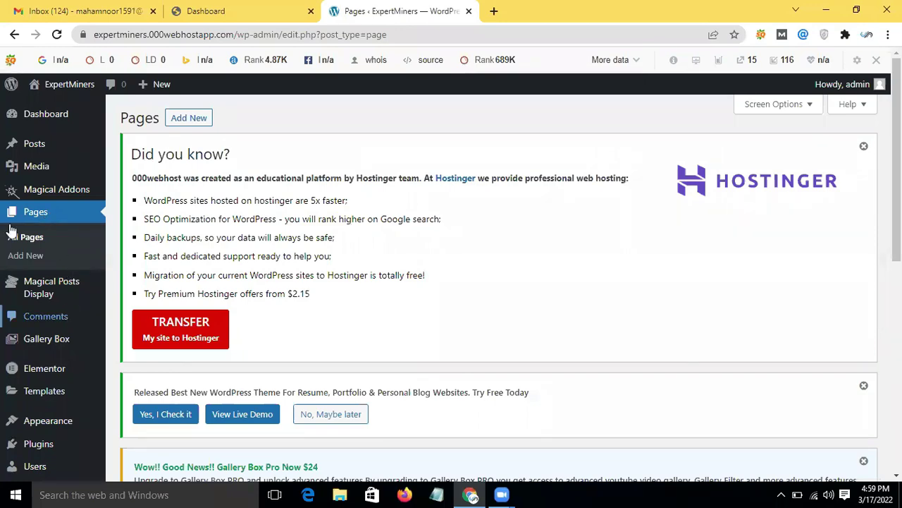
scroll(60, 200, "down", 2)
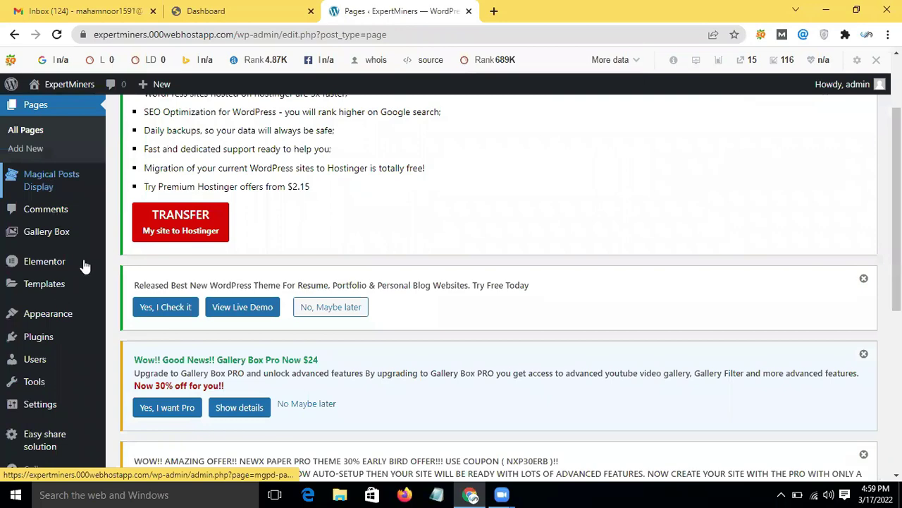
scroll(59, 259, "up", 1)
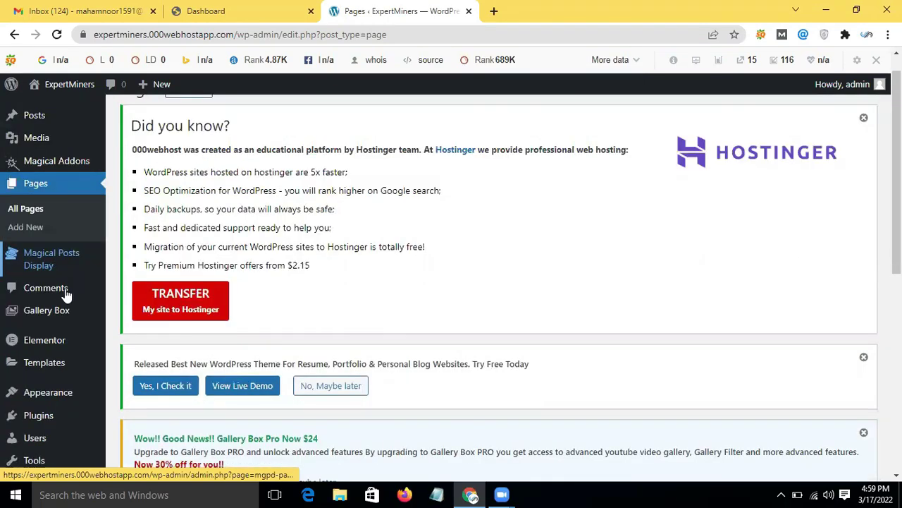
mouse_move(66, 319)
scroll(66, 319, "down", 1)
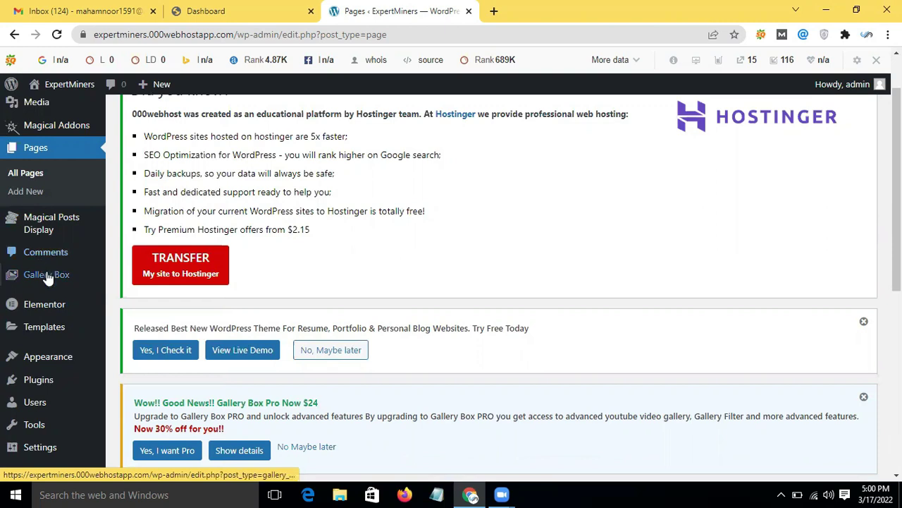
Step: Open Gallery Box's All gallery list and confirm no gallery exists yet
left_click(47, 275)
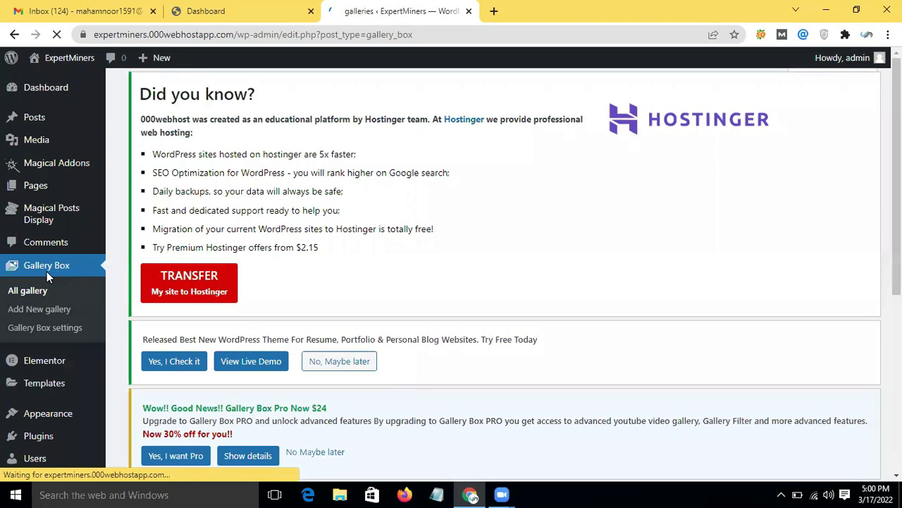
scroll(251, 372, "down", 1)
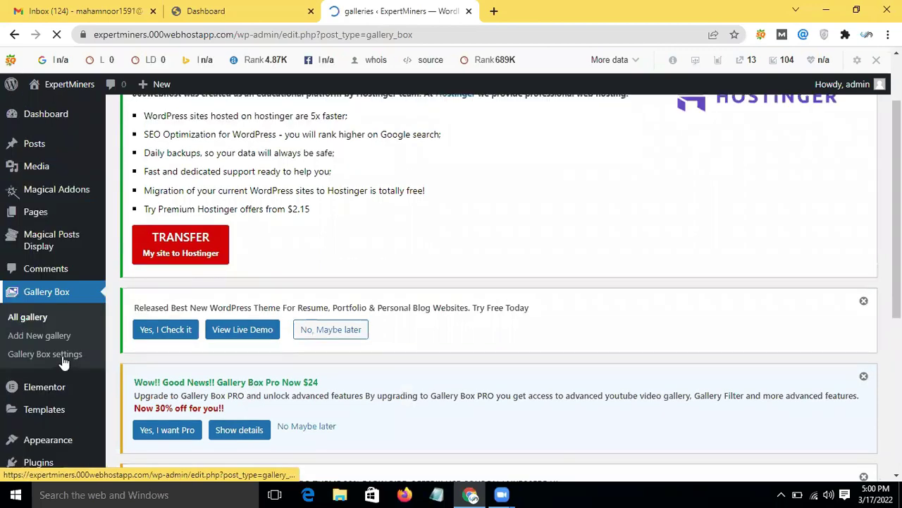
scroll(63, 362, "down", 1)
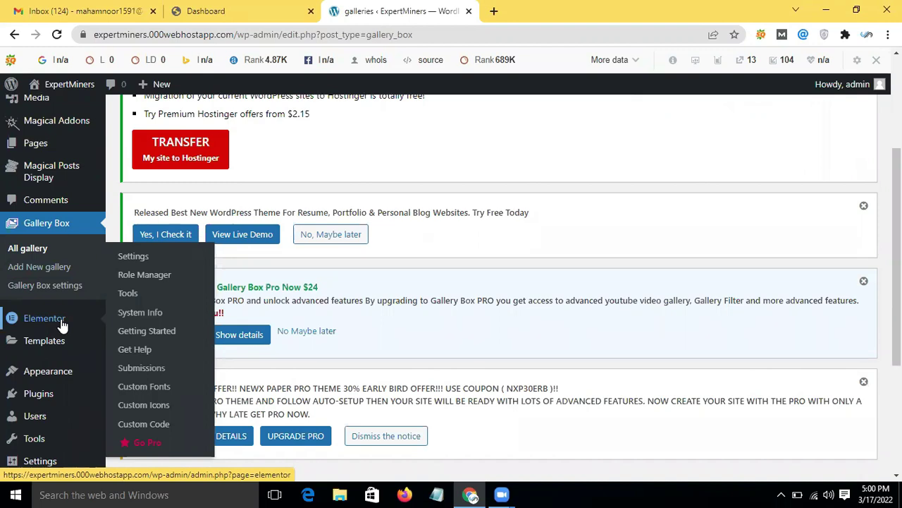
mouse_move(44, 342)
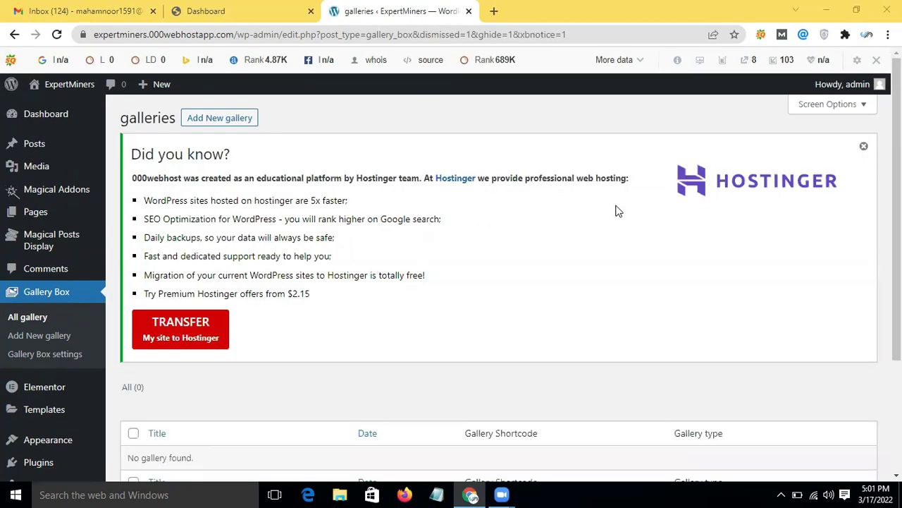
Step: Dismiss the Hostinger "Did you know?" notice and reveal the Appearance submenu in the sidebar
left_click(863, 148)
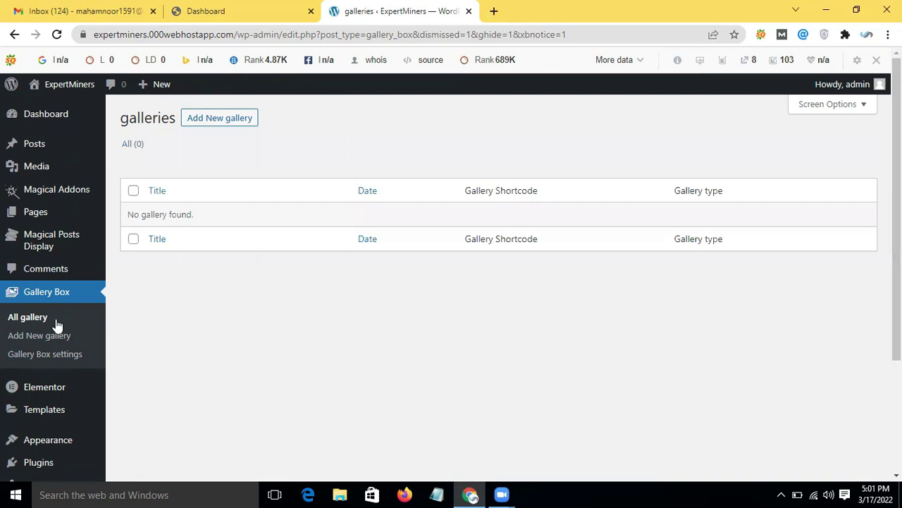
scroll(67, 353, "down", 3)
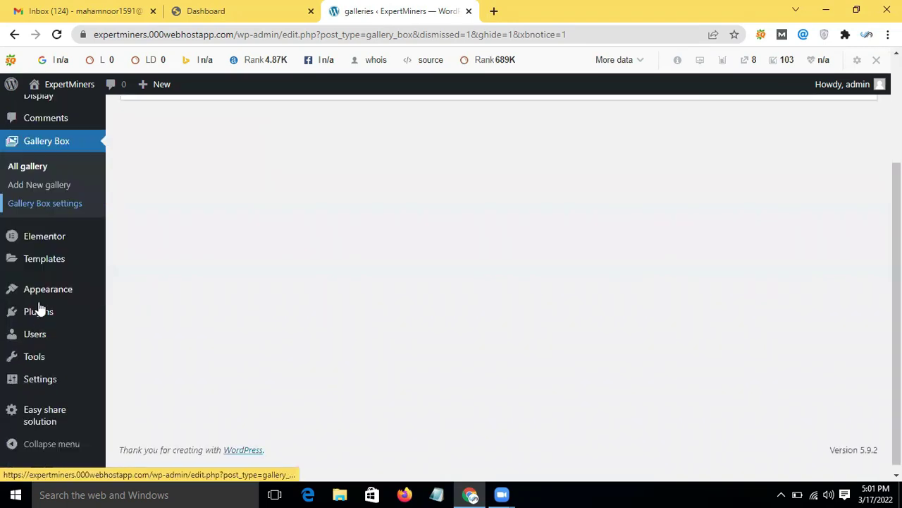
mouse_move(74, 273)
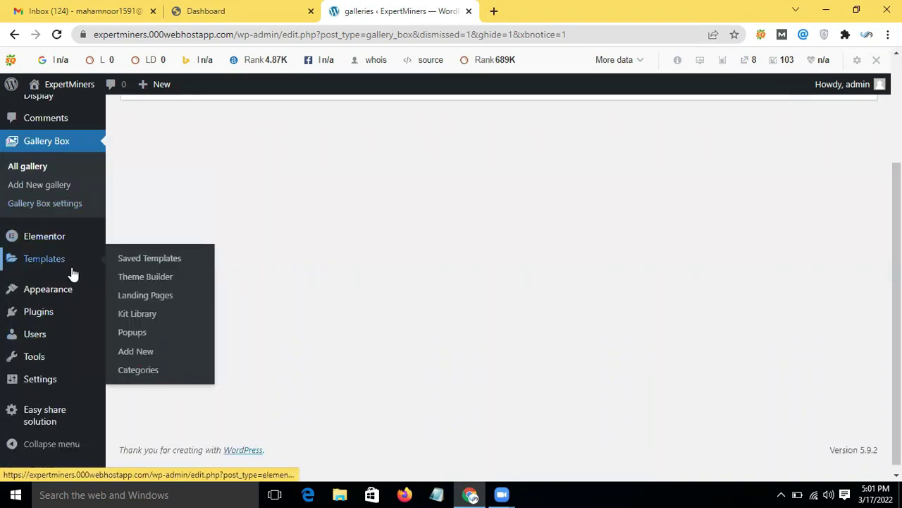
mouse_move(40, 301)
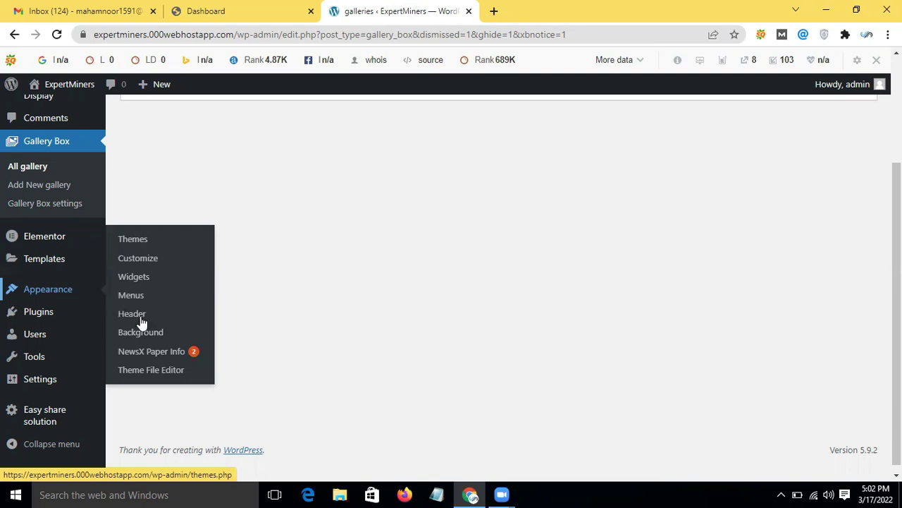
Step: Open the theme file editor and accept the warning about editing theme files directly
left_click(166, 371)
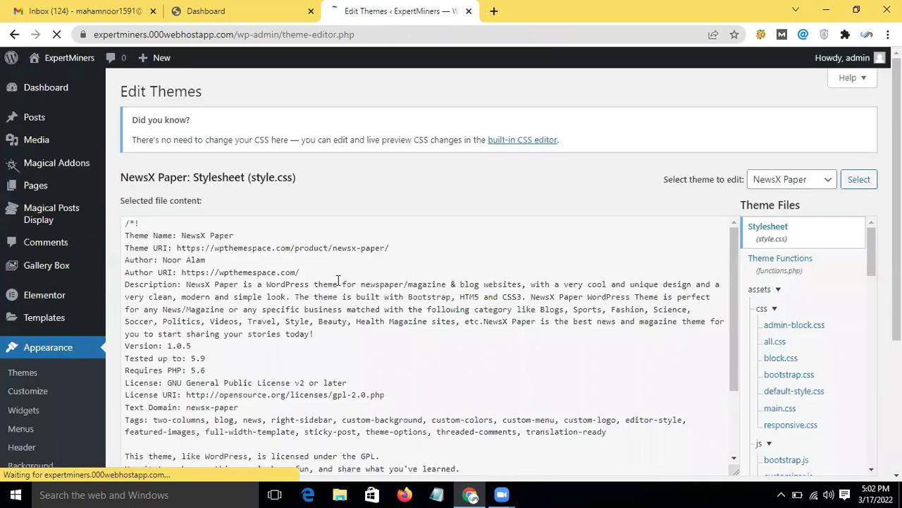
scroll(338, 281, "down", 3)
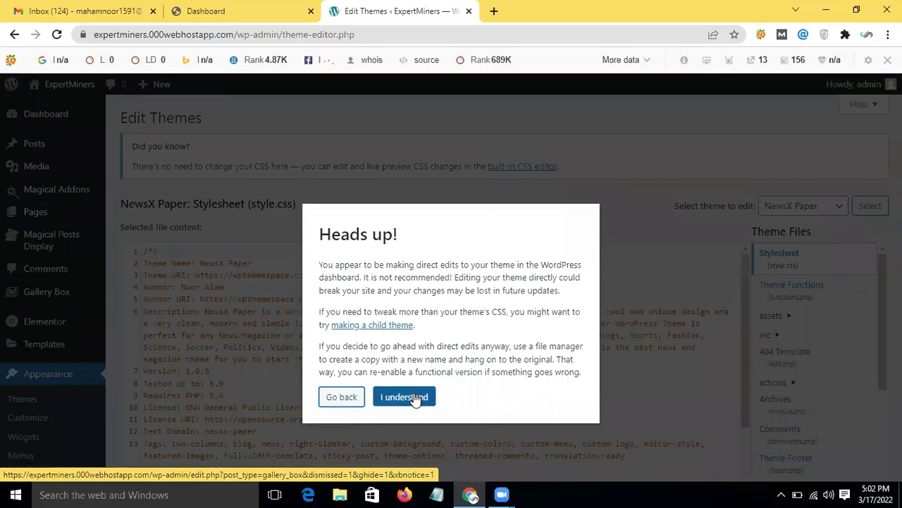
left_click(414, 397)
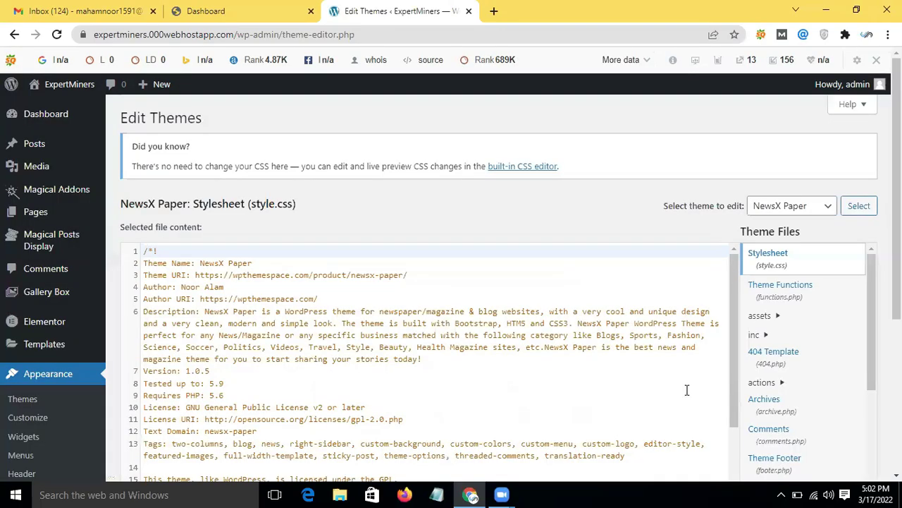
scroll(759, 318, "down", 2)
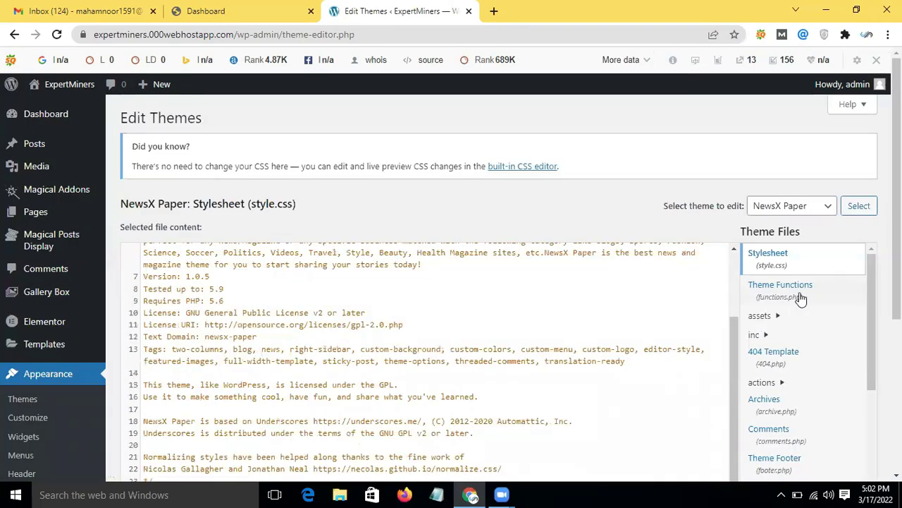
Step: Open the NewsX Paper functions.php file and scroll through its code
left_click(800, 292)
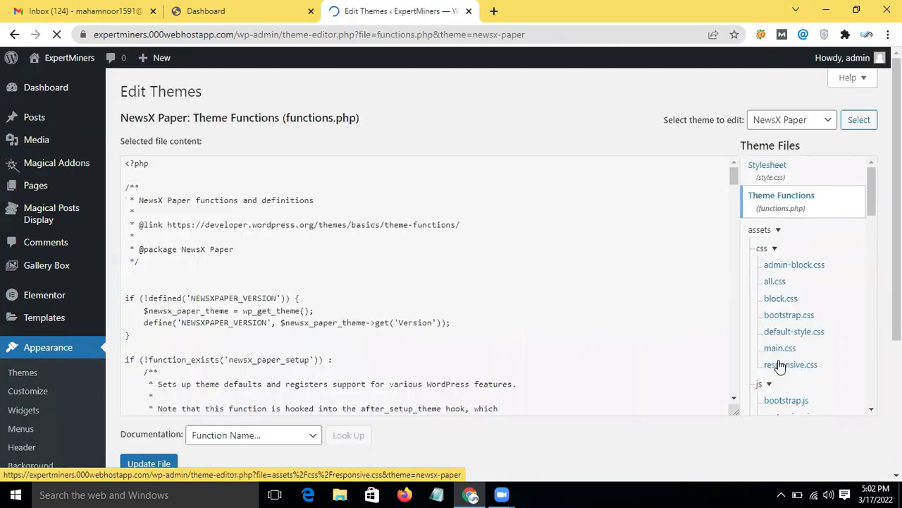
scroll(624, 354, "down", 2)
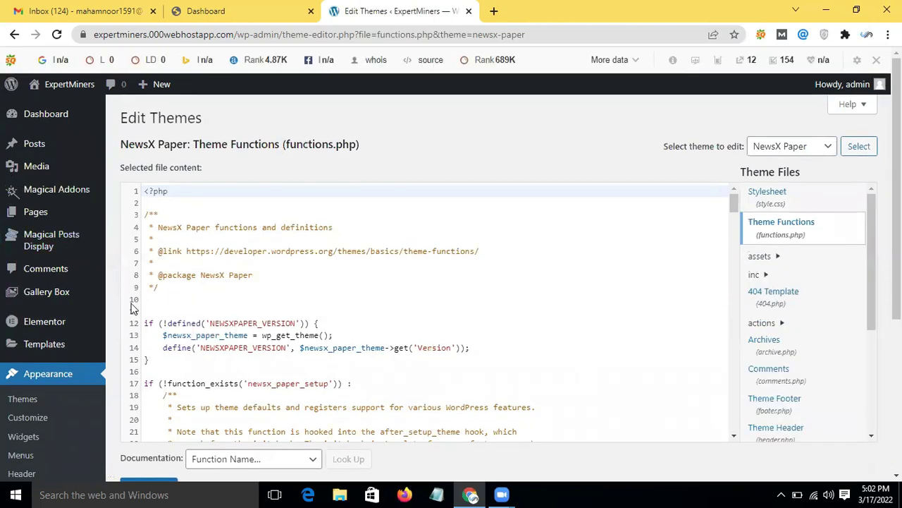
scroll(275, 266, "down", 2)
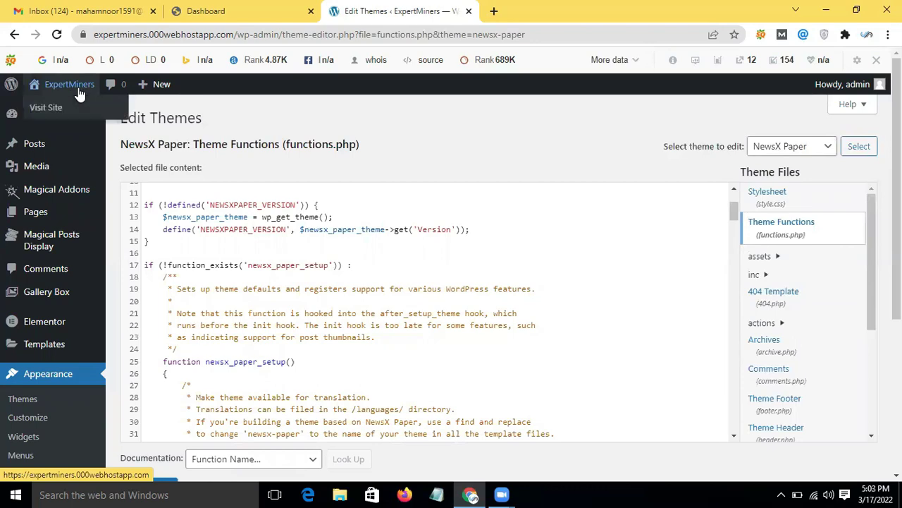
scroll(293, 243, "down", 4)
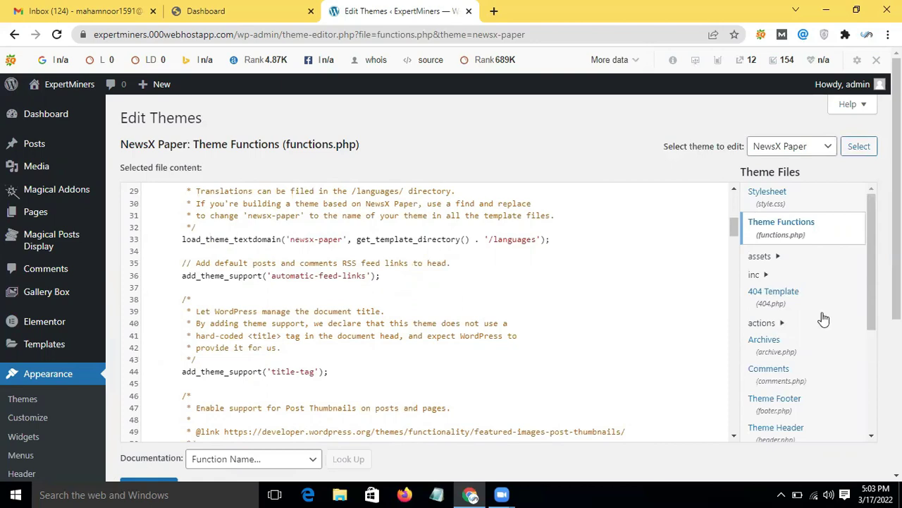
scroll(841, 270, "down", 1)
scroll(839, 269, "down", 2)
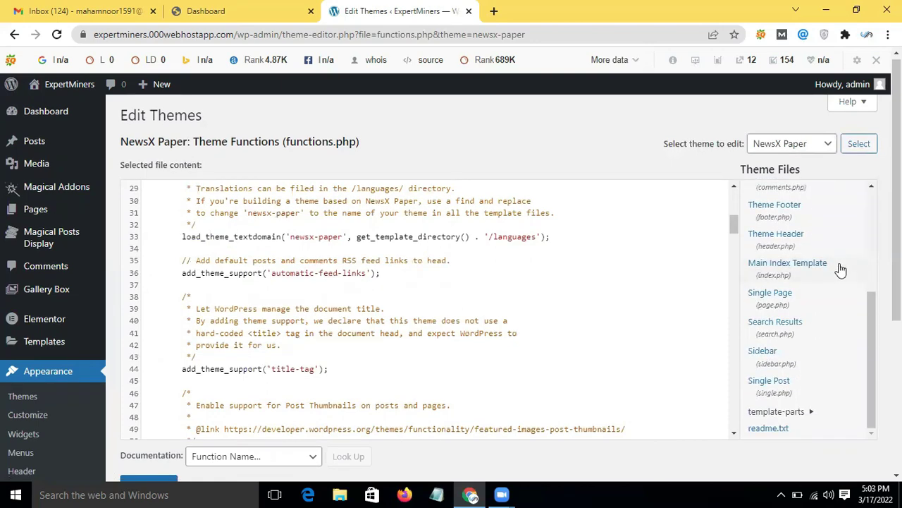
scroll(838, 268, "down", 2)
scroll(846, 363, "up", 2)
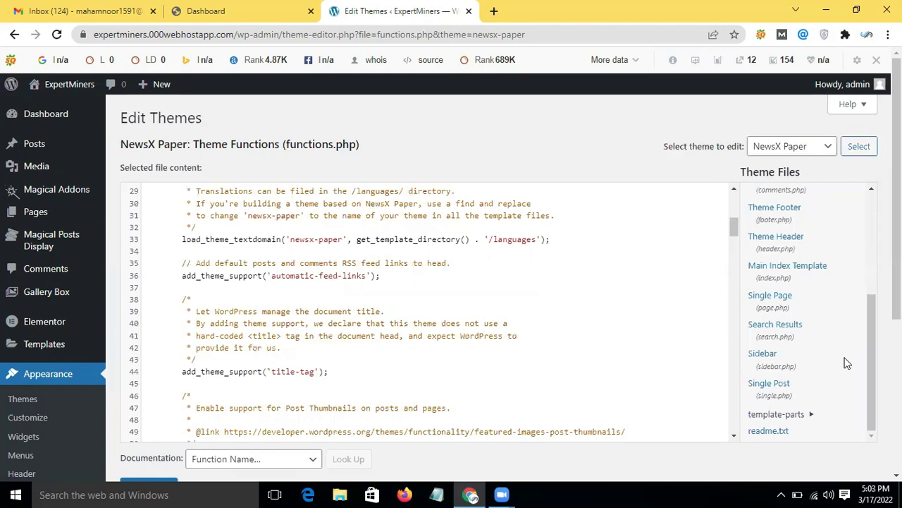
Step: Open the NewsX Paper page.php template, scroll its code, and place the cursor on empty line 41
left_click(792, 299)
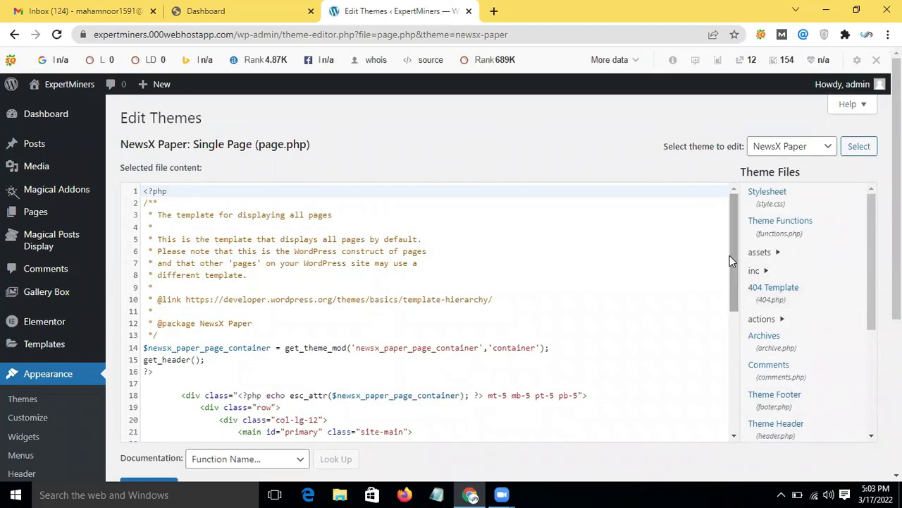
left_click_drag(732, 257, 740, 390)
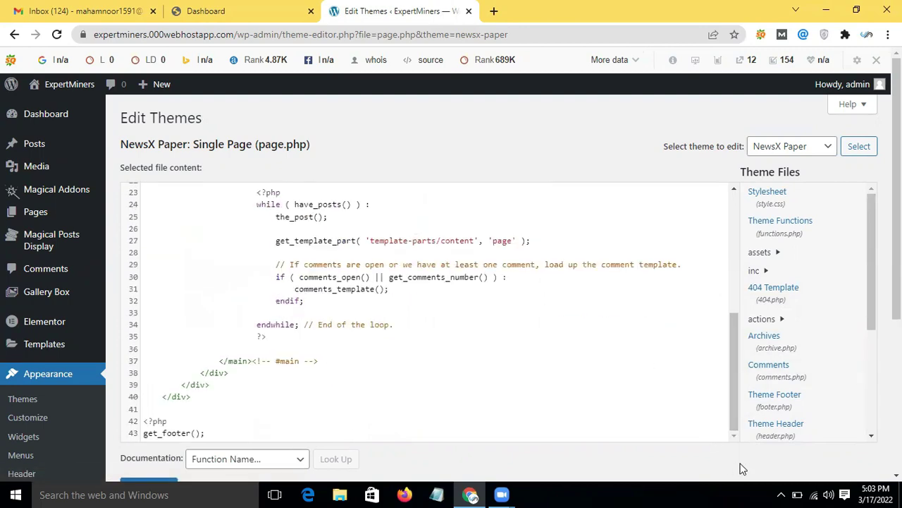
scroll(741, 467, "down", 2)
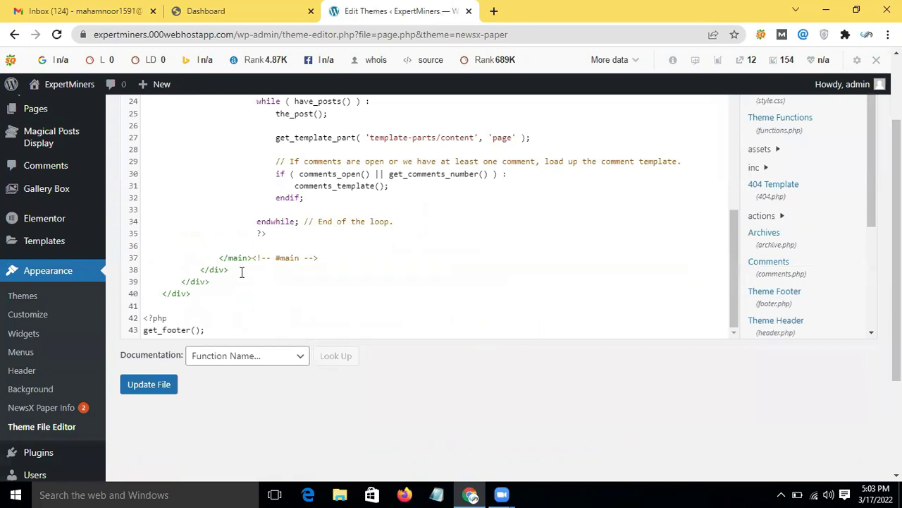
left_click(190, 305)
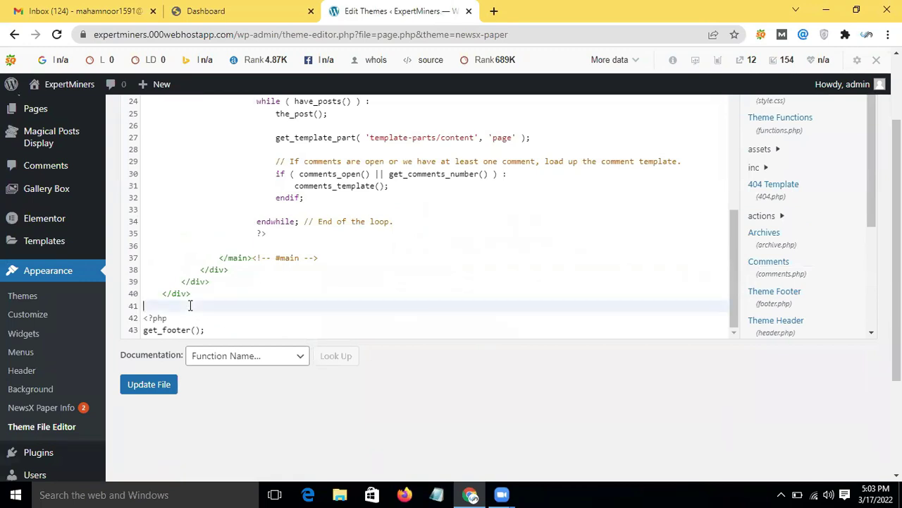
scroll(44, 357, "down", 2)
mouse_move(44, 357)
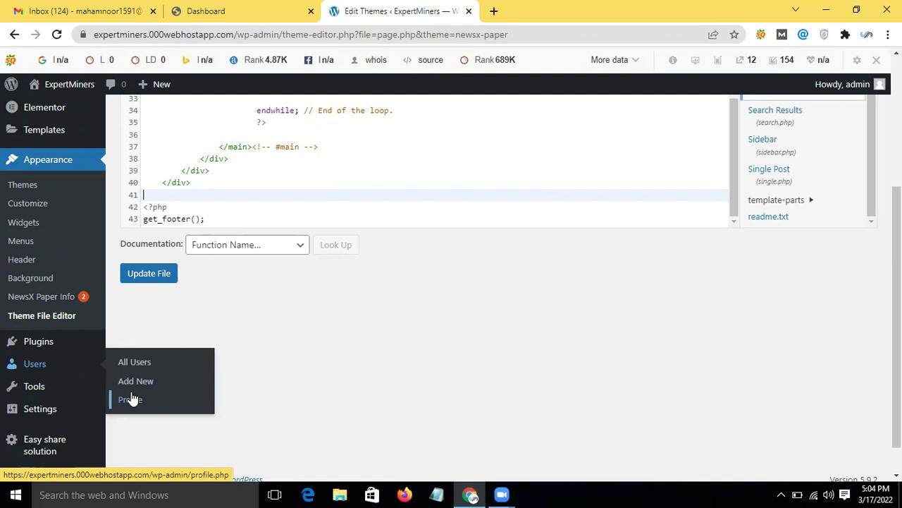
mouse_move(58, 399)
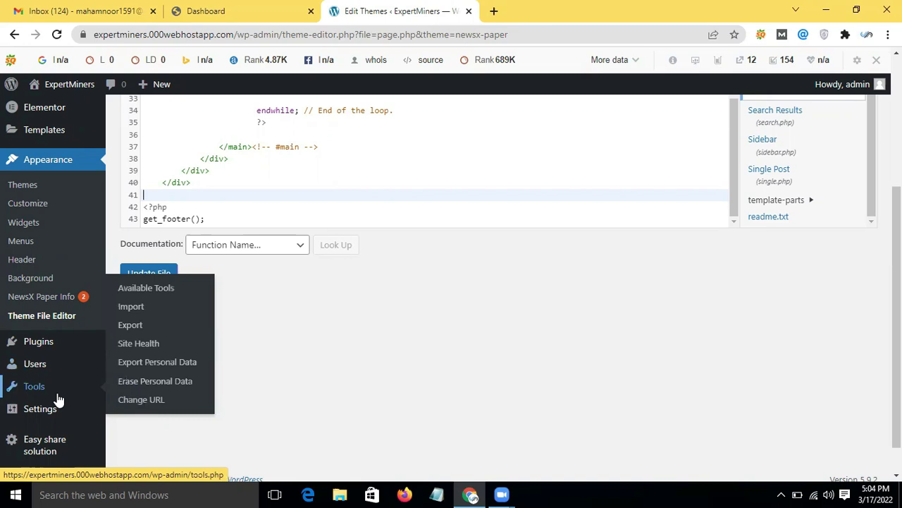
Step: Open the Tools > Available Tools page in a new browser tab
right_click(168, 294)
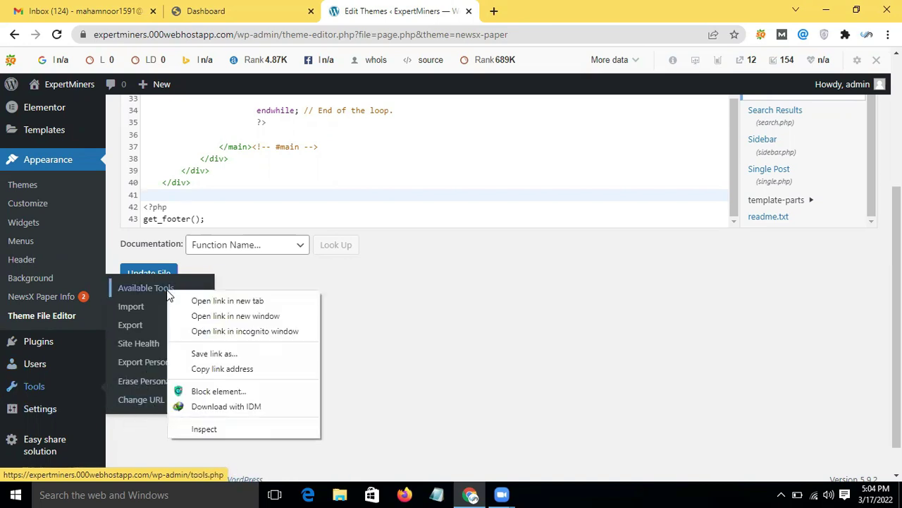
left_click(204, 300)
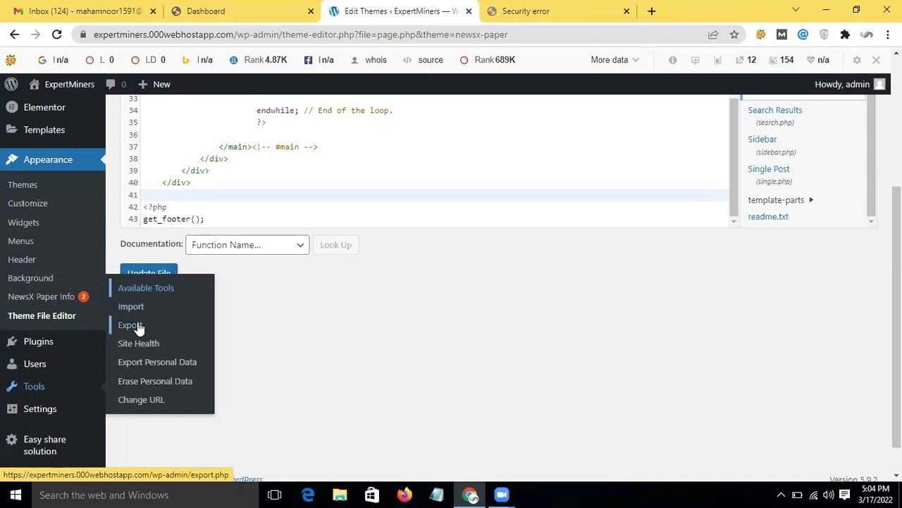
Step: Back out of Chrome's deceptive-site warning on the new tab and close that tab
left_click(526, 11)
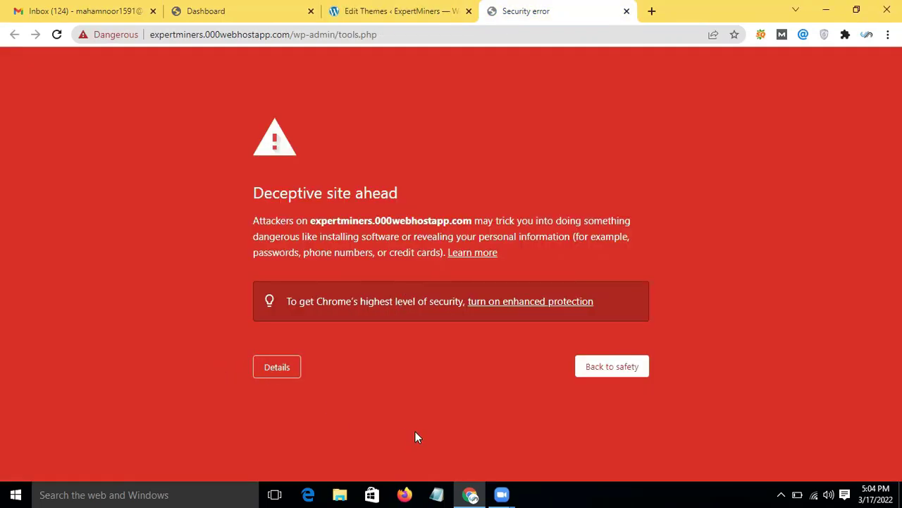
left_click(594, 373)
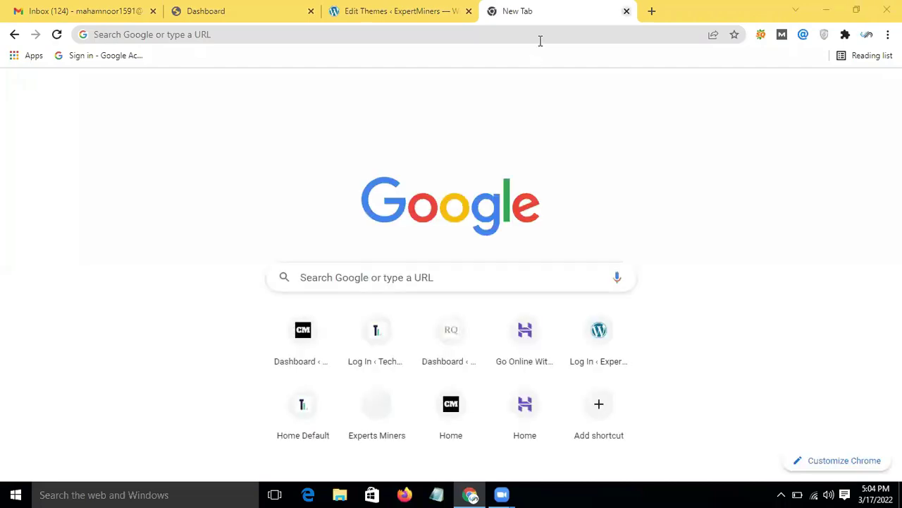
key("ctrl+w")
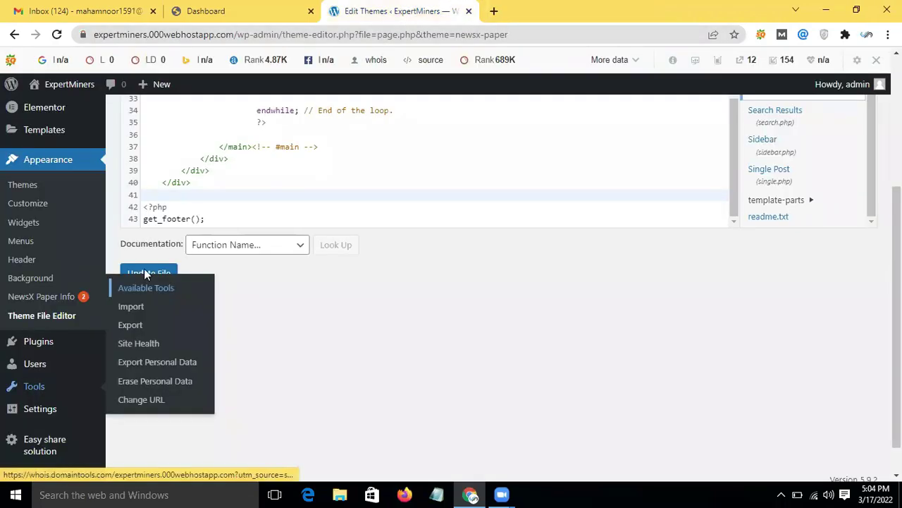
scroll(297, 400, "down", 1)
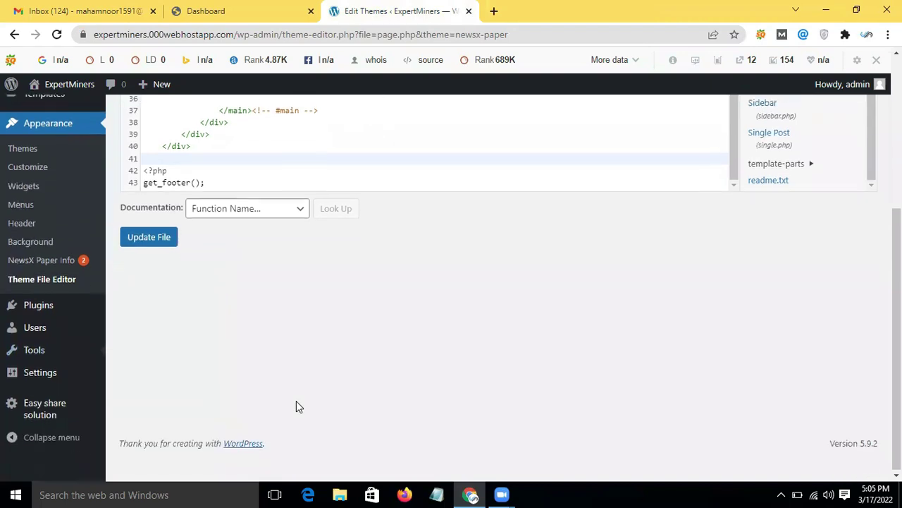
mouse_move(36, 381)
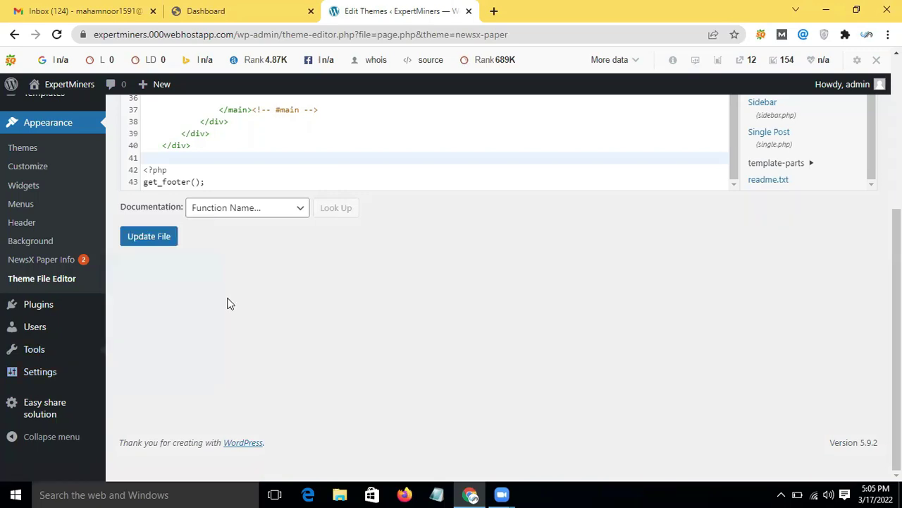
scroll(228, 300, "up", 4)
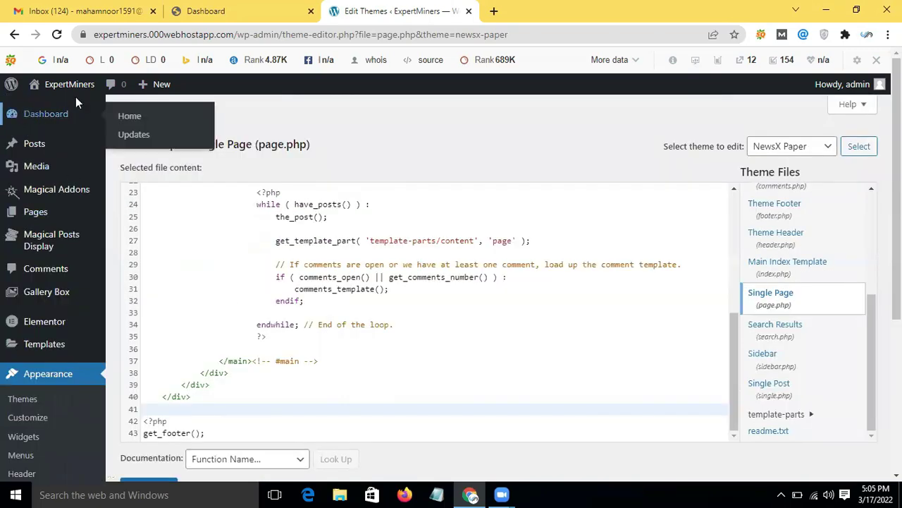
mouse_move(94, 93)
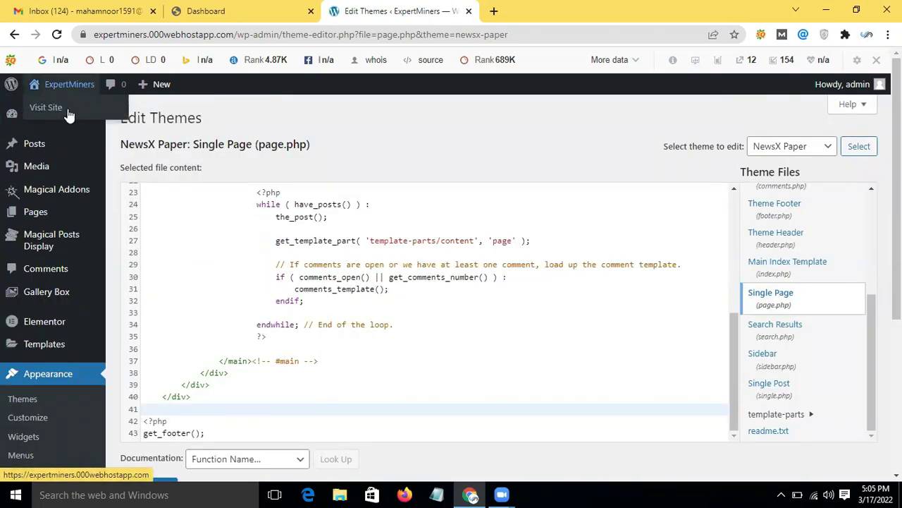
scroll(60, 212, "down", 3)
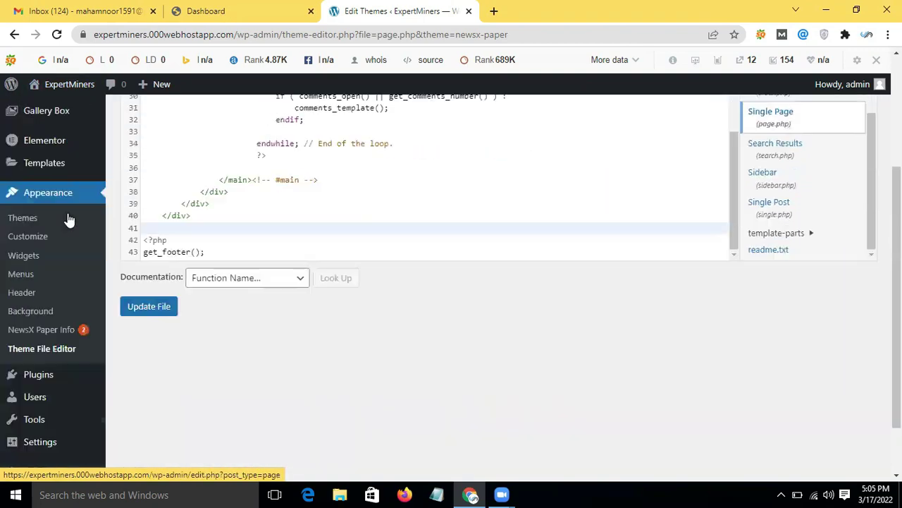
Step: Launch the Customizer for the active NewsX Paper theme from Appearance > Themes
left_click(67, 200)
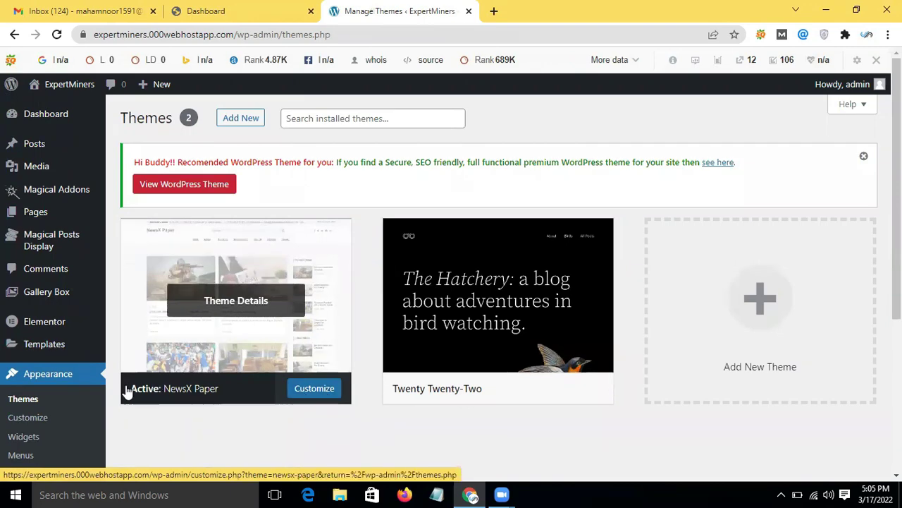
scroll(121, 395, "down", 2)
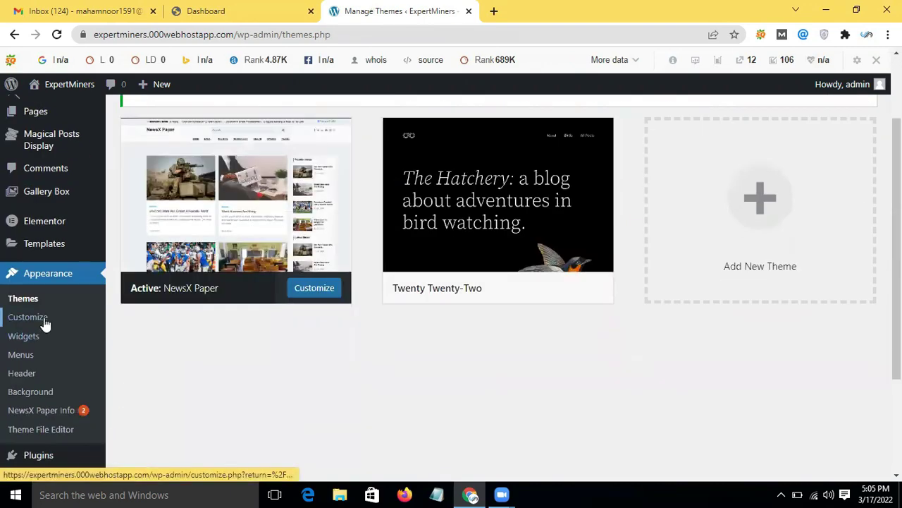
left_click(43, 320)
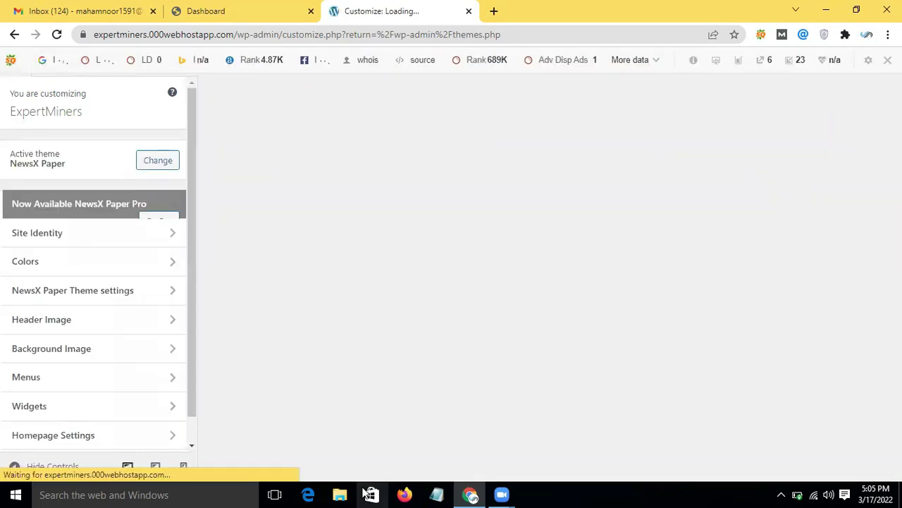
scroll(104, 299, "down", 1)
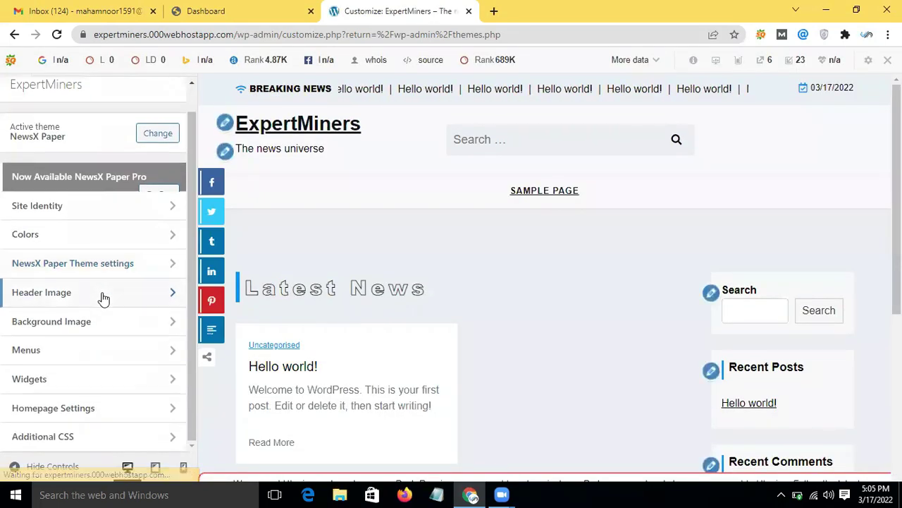
scroll(104, 299, "up", 1)
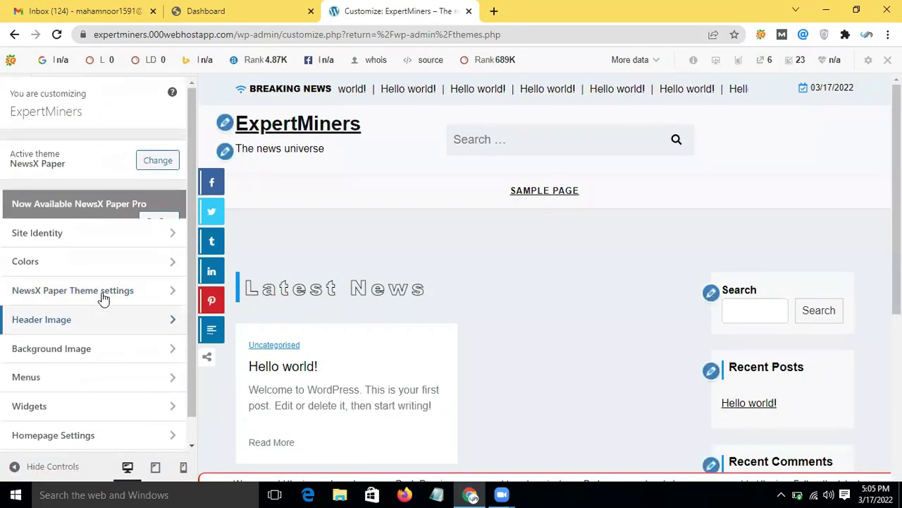
Step: In Site Identity, toggle Display Site Title and Tagline off and on, then navigate back
left_click(75, 235)
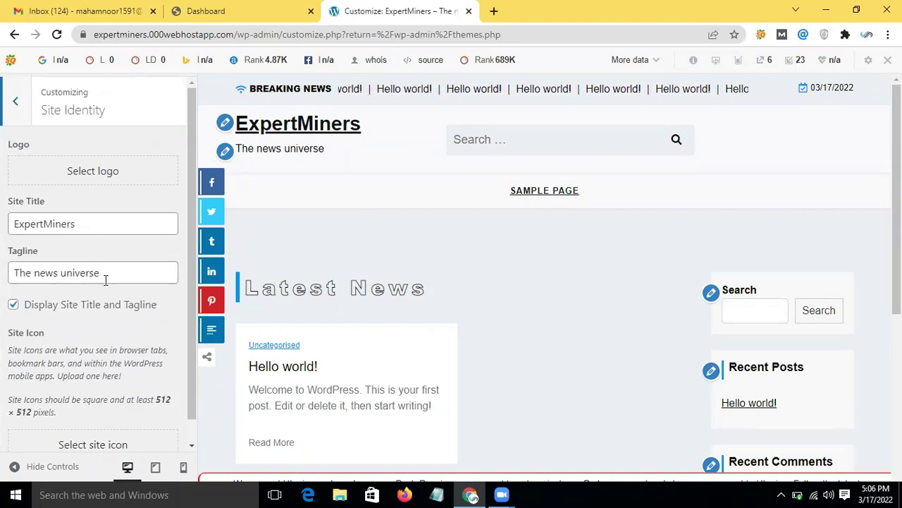
scroll(105, 280, "down", 1)
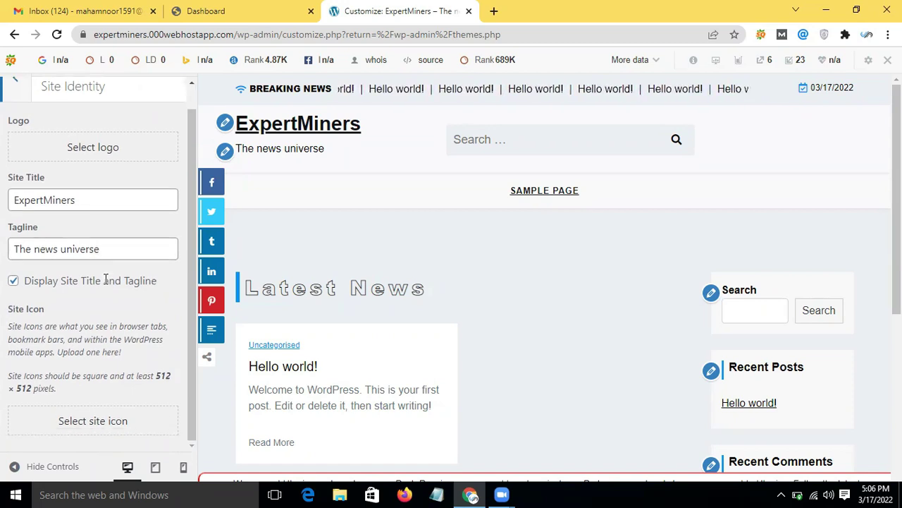
left_click(13, 282)
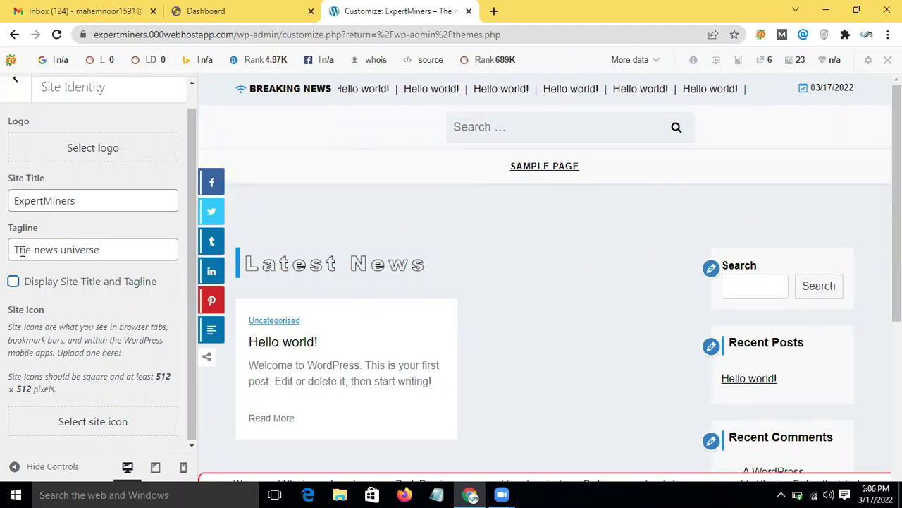
left_click(13, 281)
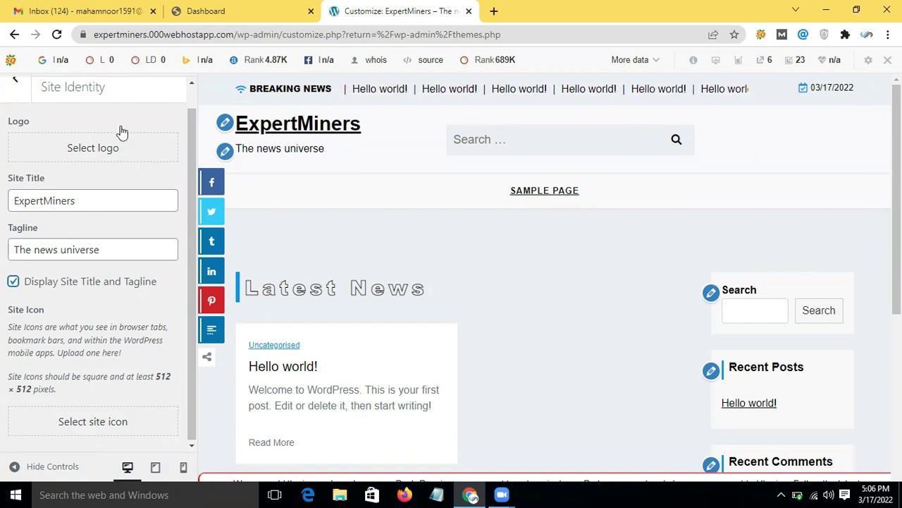
left_click(11, 34)
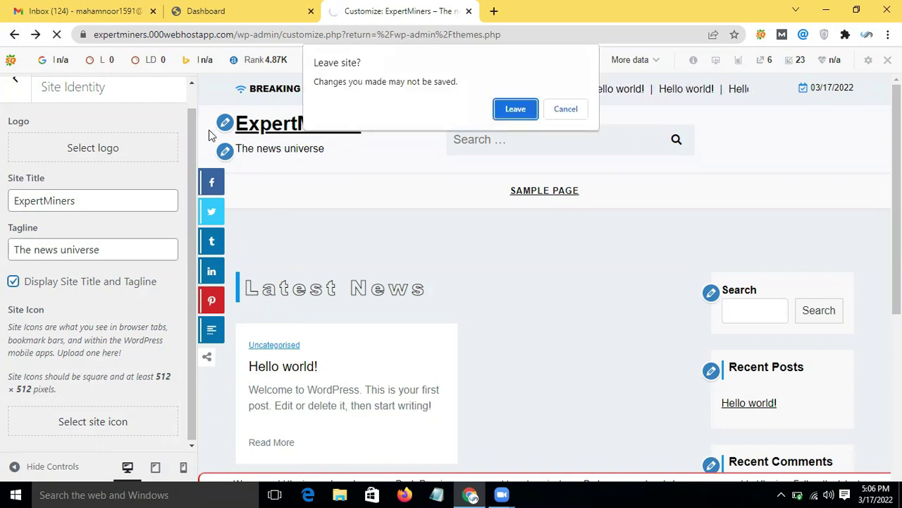
Step: Leave the Customizer without saving and reopen it from the Themes page
left_click(514, 110)
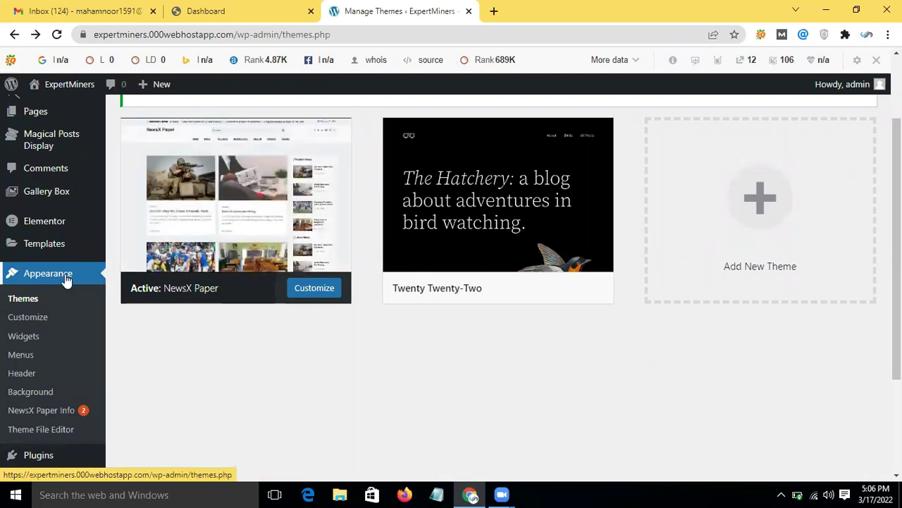
left_click(64, 325)
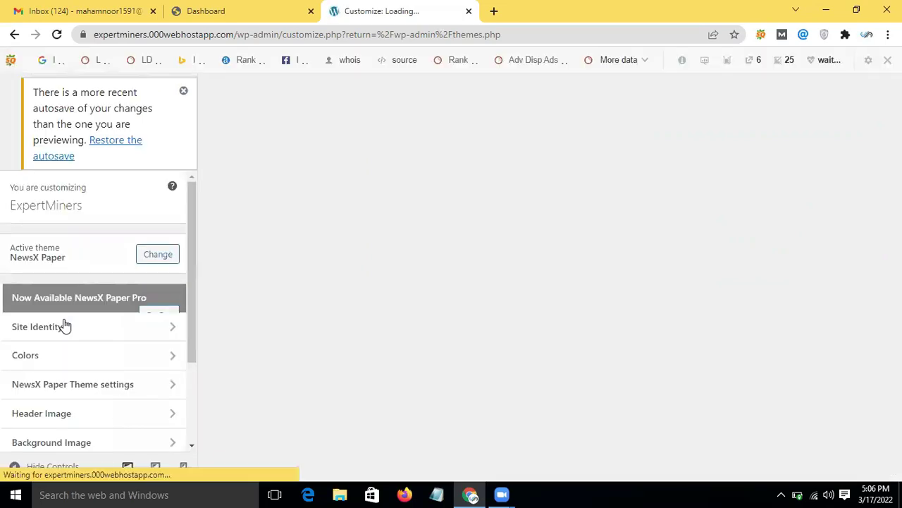
scroll(69, 316, "down", 1)
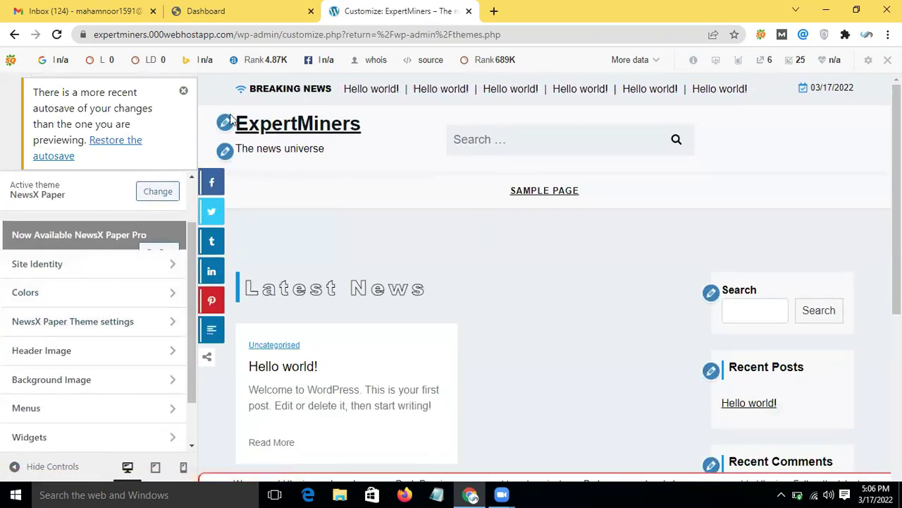
Step: Dismiss the autosave restore notice and reopen the Site Identity panel
left_click(183, 93)
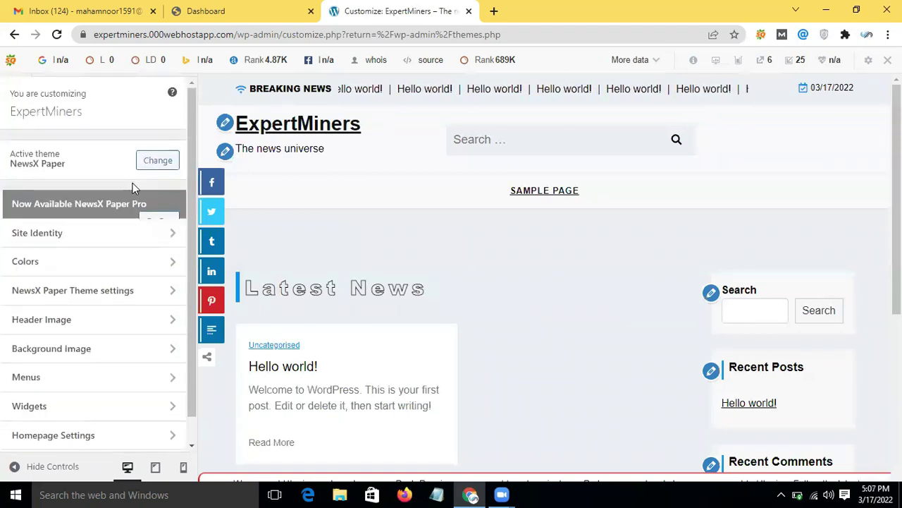
scroll(266, 285, "down", 1)
scroll(266, 286, "up", 1)
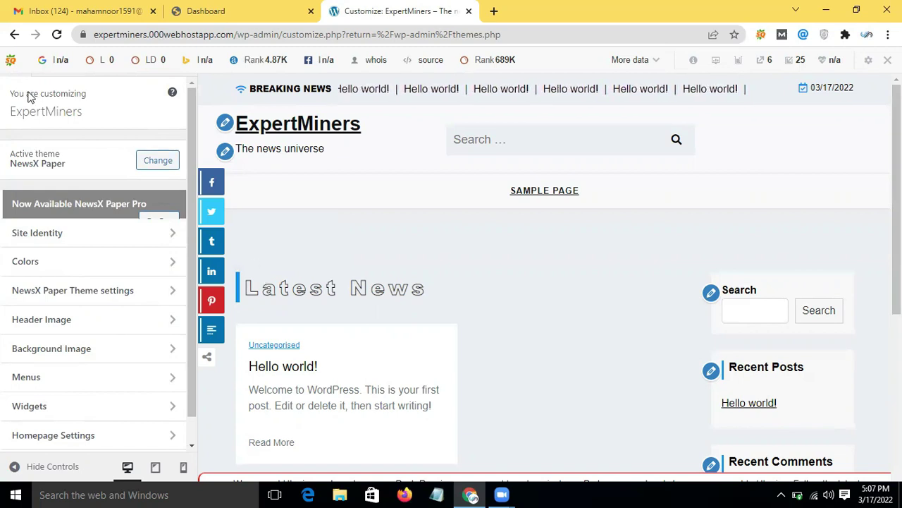
left_click(68, 238)
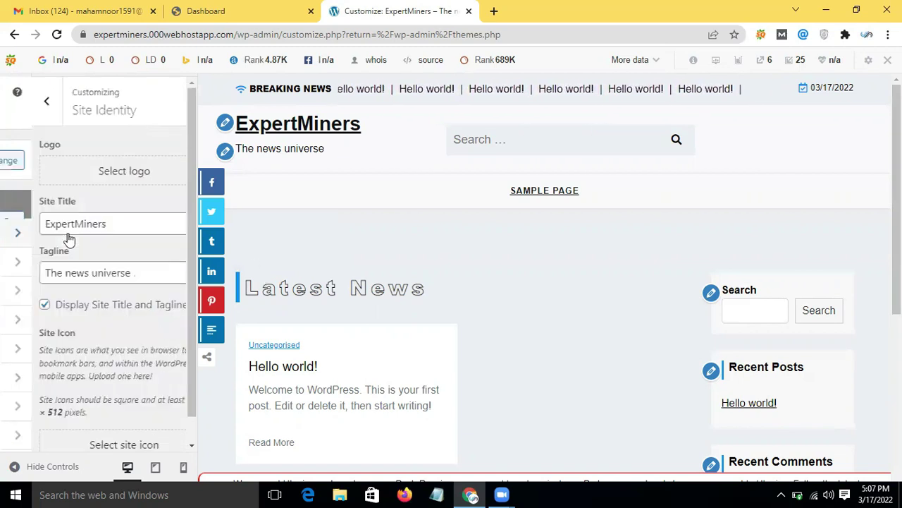
scroll(114, 275, "down", 1)
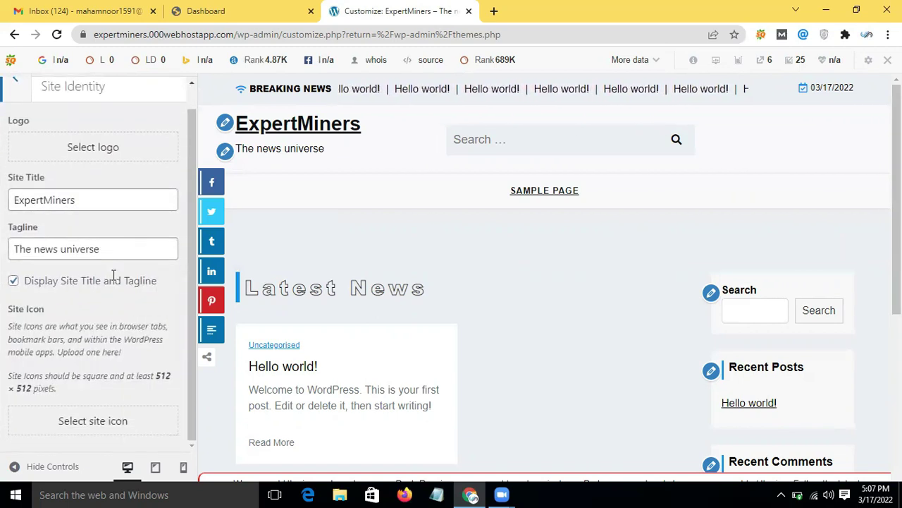
scroll(115, 280, "up", 1)
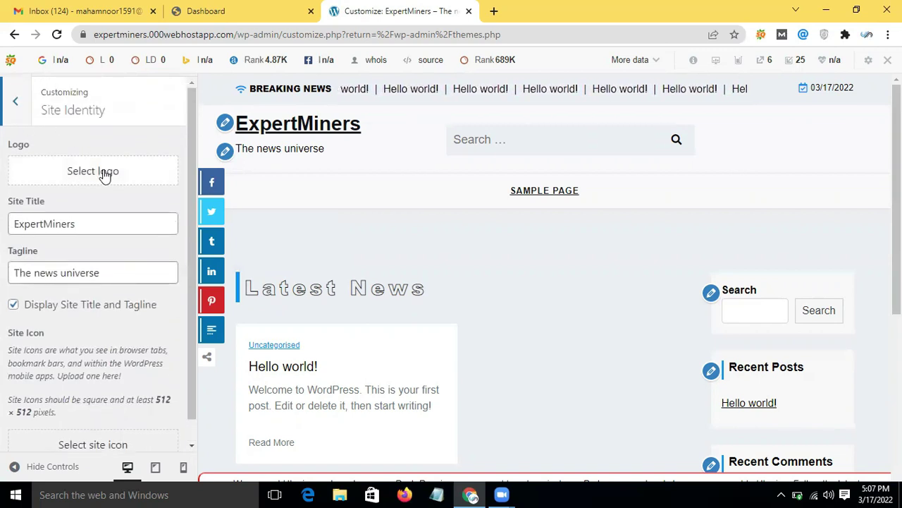
left_click(104, 175)
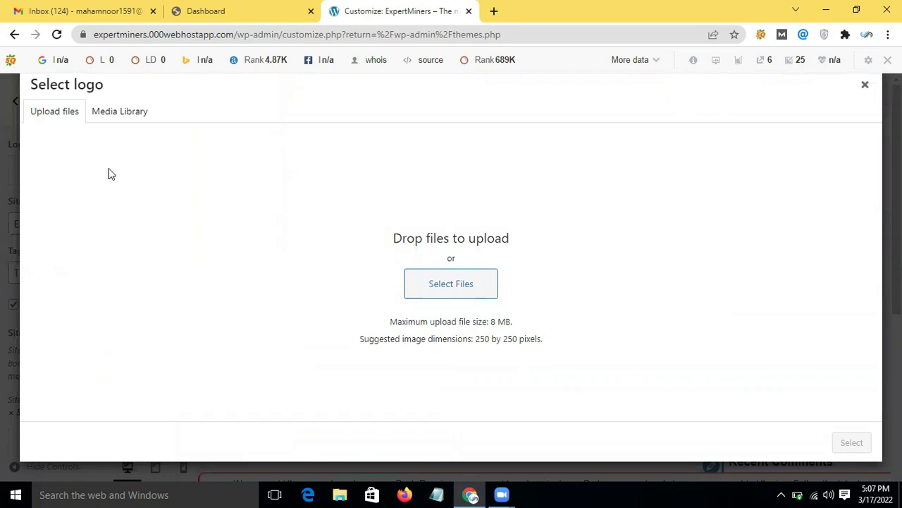
left_click(473, 293)
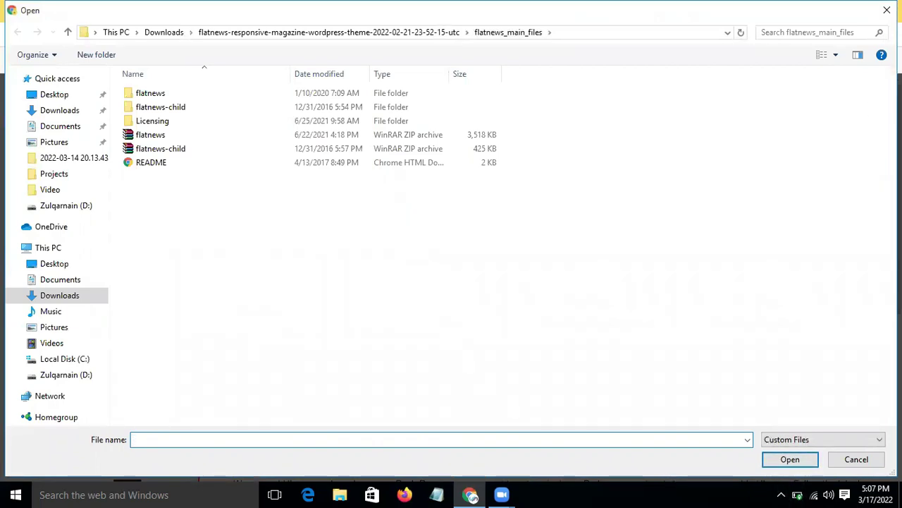
left_click(887, 10)
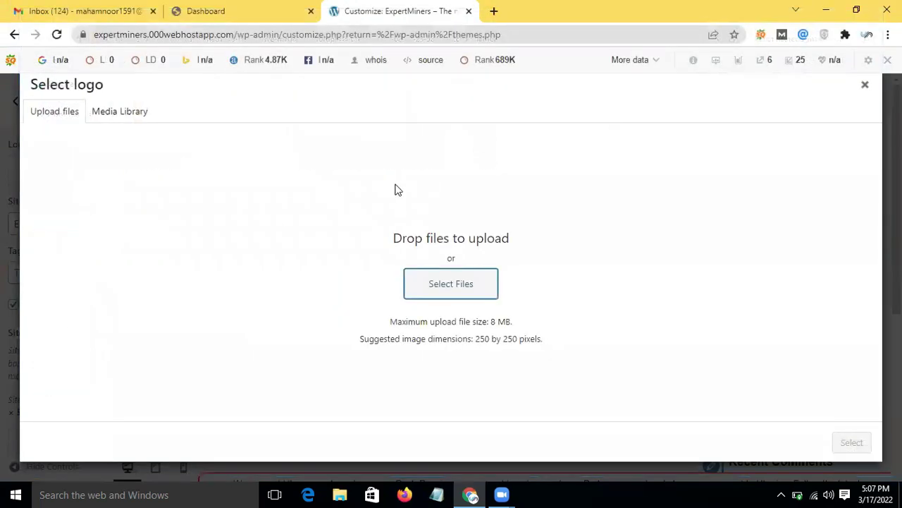
left_click(113, 113)
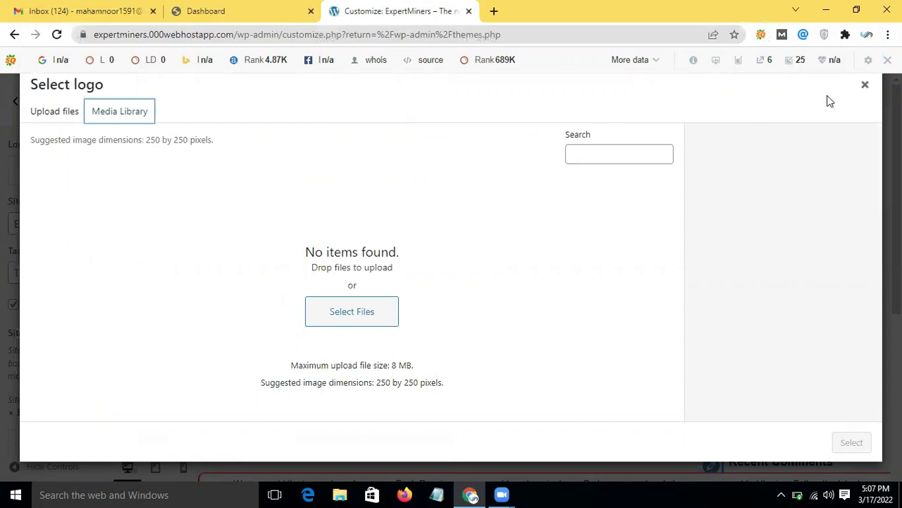
left_click(866, 85)
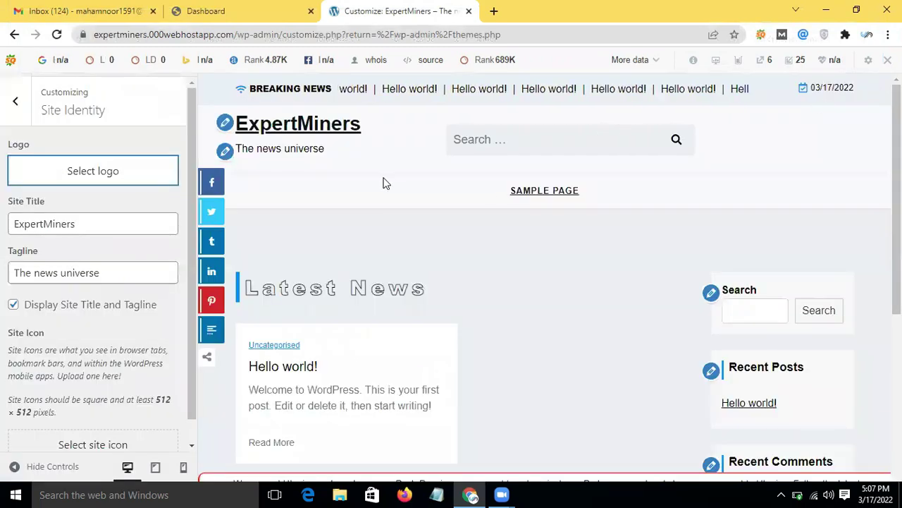
Step: Close the site icon upload picker without choosing an image and return to the main Customizer sections
scroll(65, 252, "down", 1)
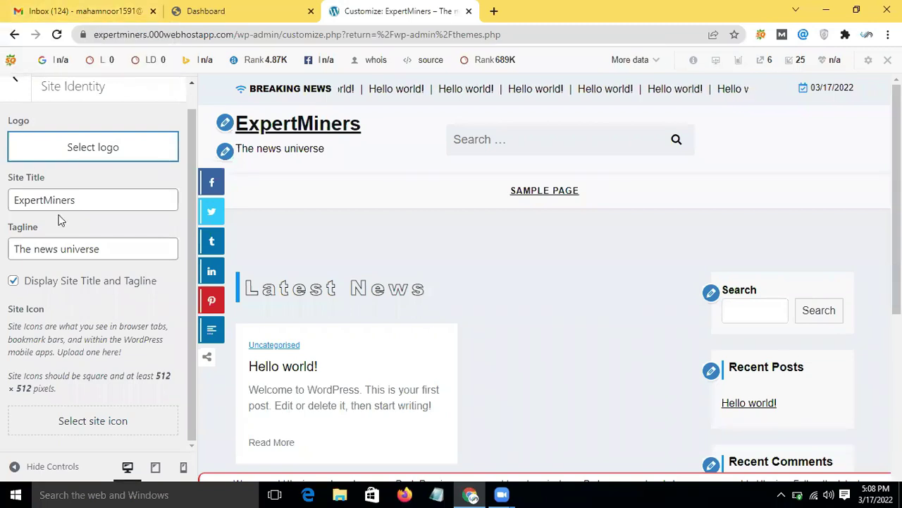
scroll(60, 221, "up", 1)
scroll(62, 214, "down", 1)
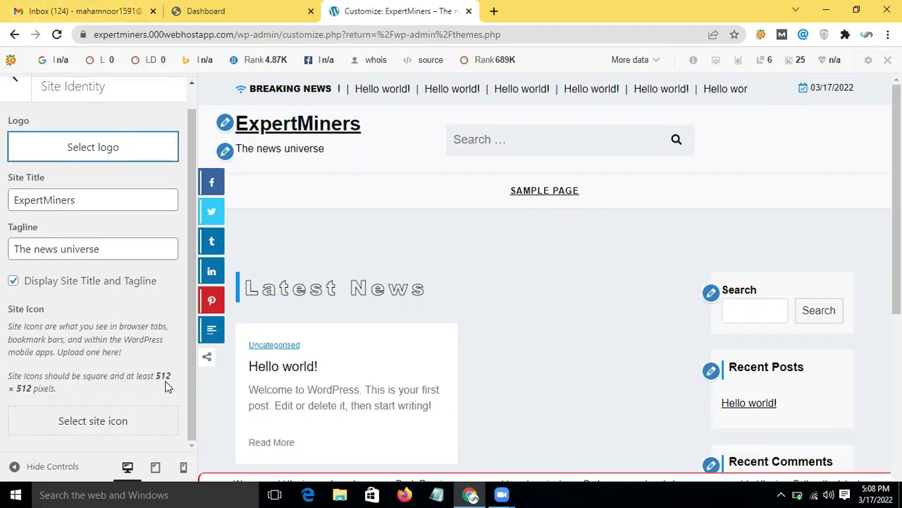
left_click(110, 431)
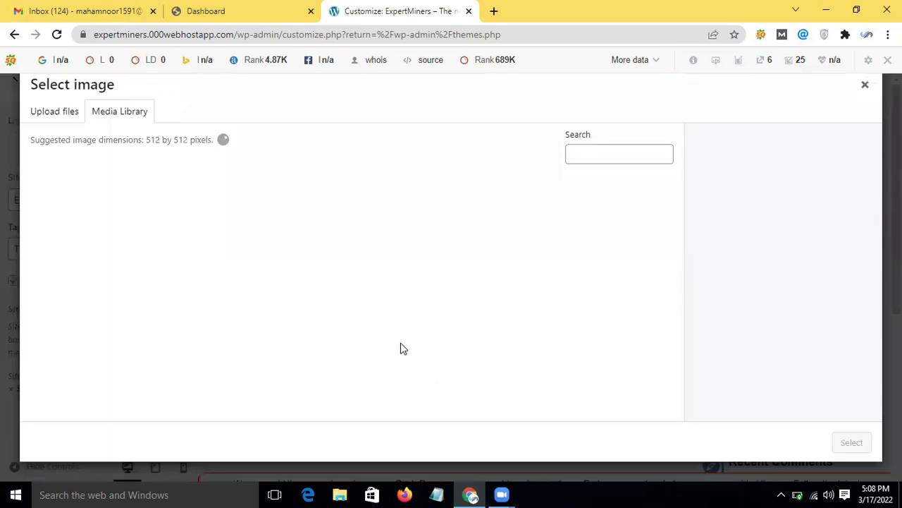
left_click(44, 113)
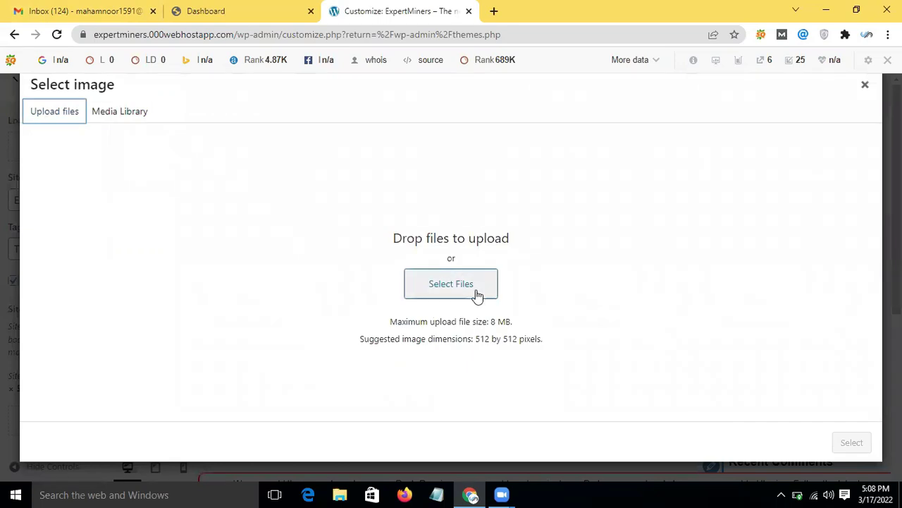
left_click(865, 86)
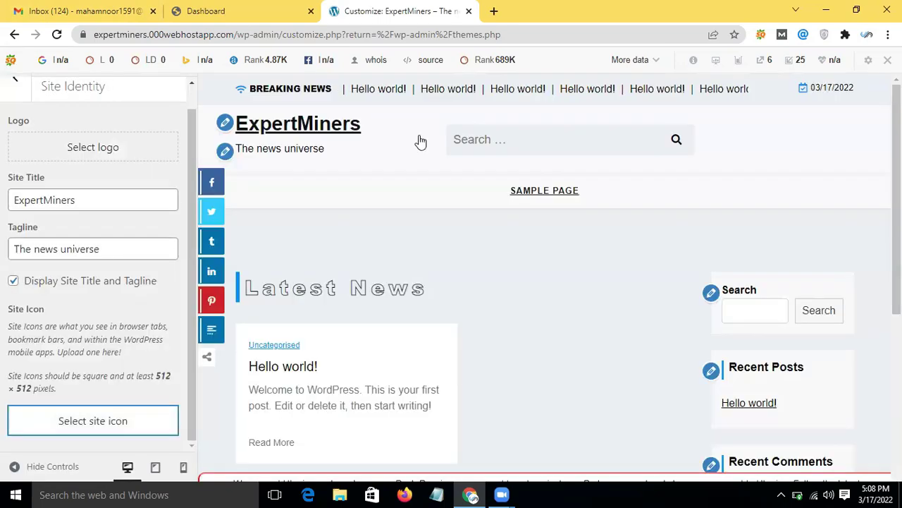
scroll(21, 137, "up", 2)
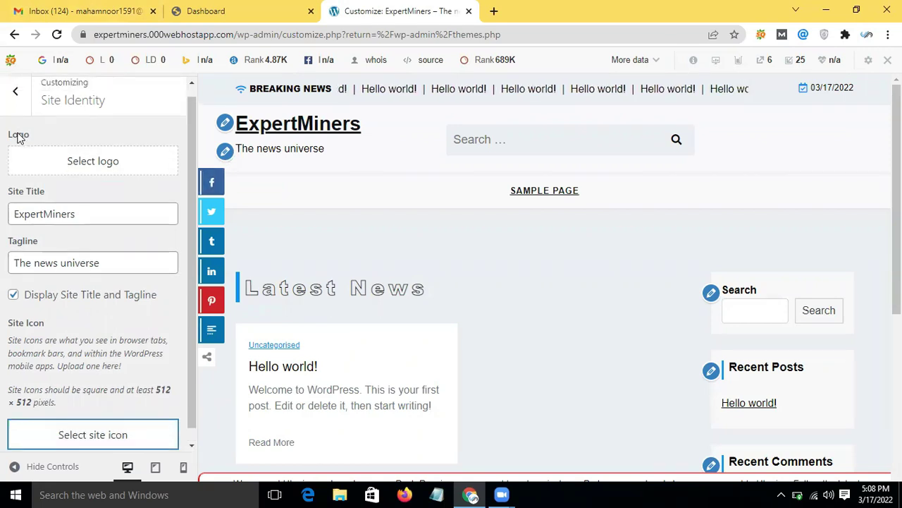
left_click(14, 100)
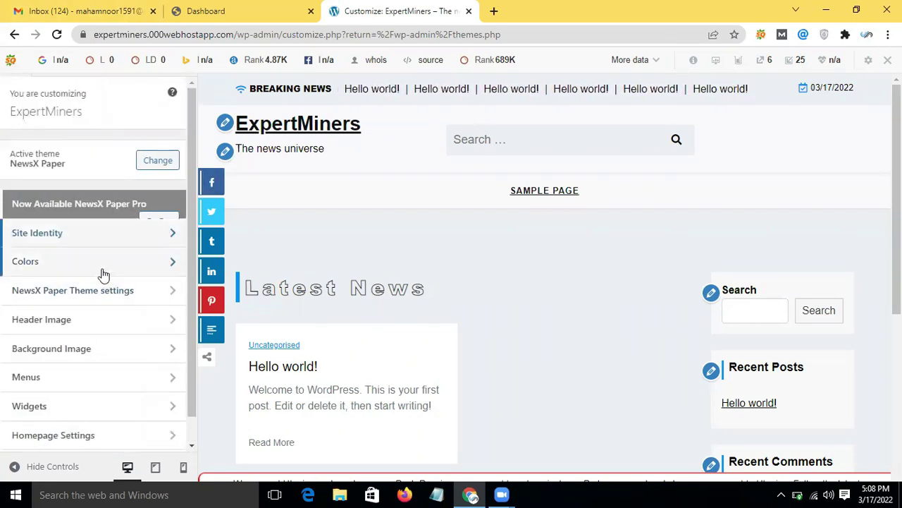
Step: Open the Colors panel and dismiss the low-battery notification
left_click(104, 274)
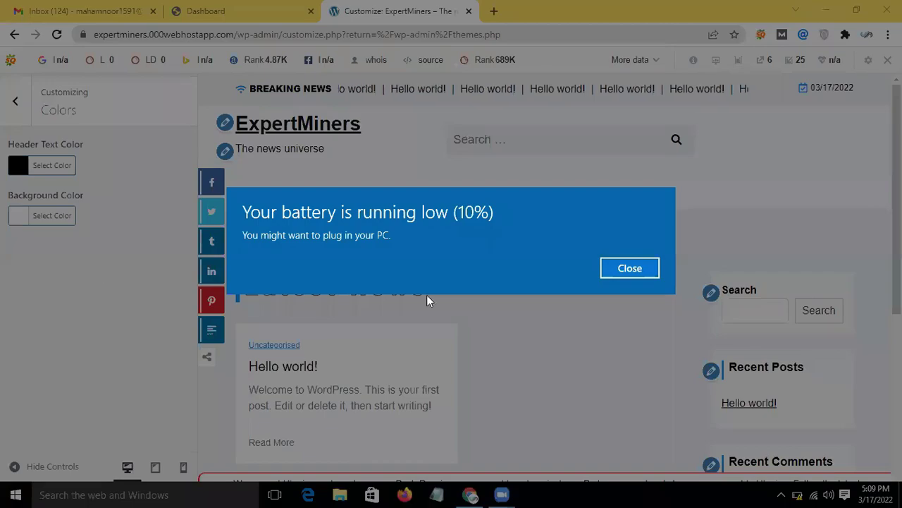
left_click(608, 267)
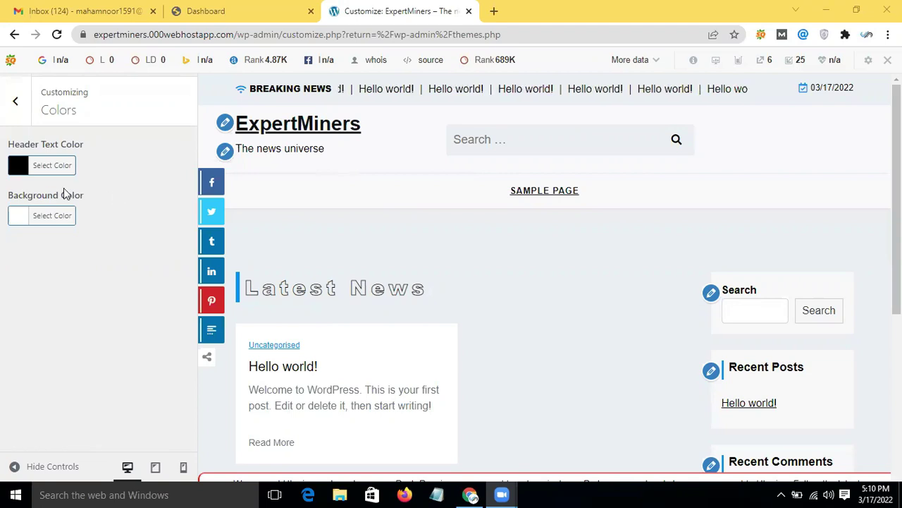
Step: Set the header text colour to red (#dd3333)
left_click(52, 172)
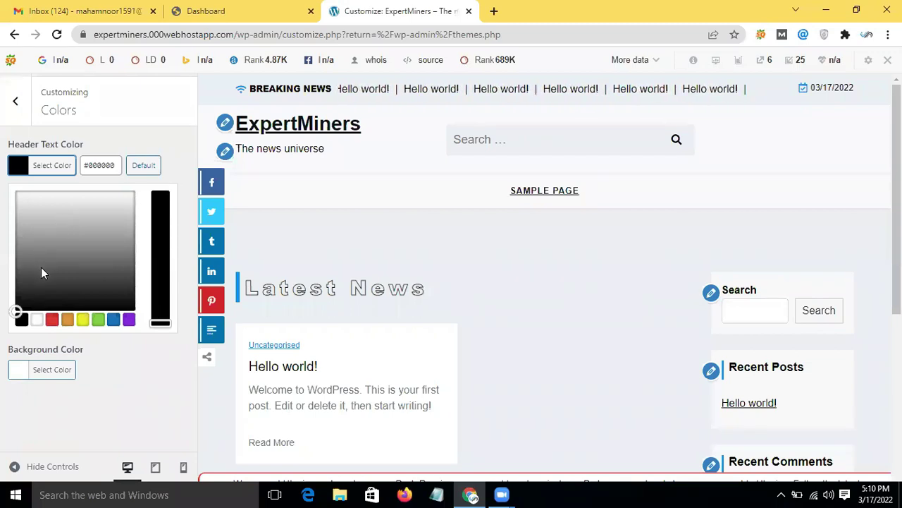
left_click(53, 321)
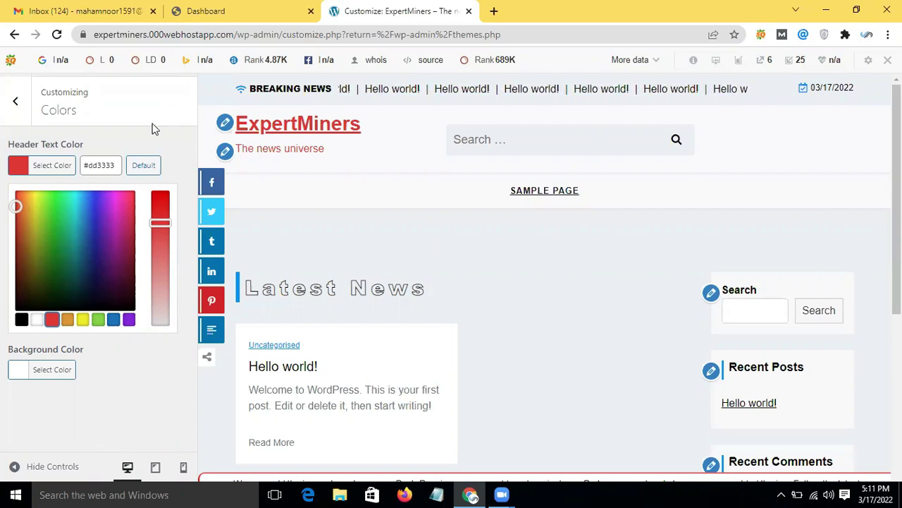
left_click(14, 109)
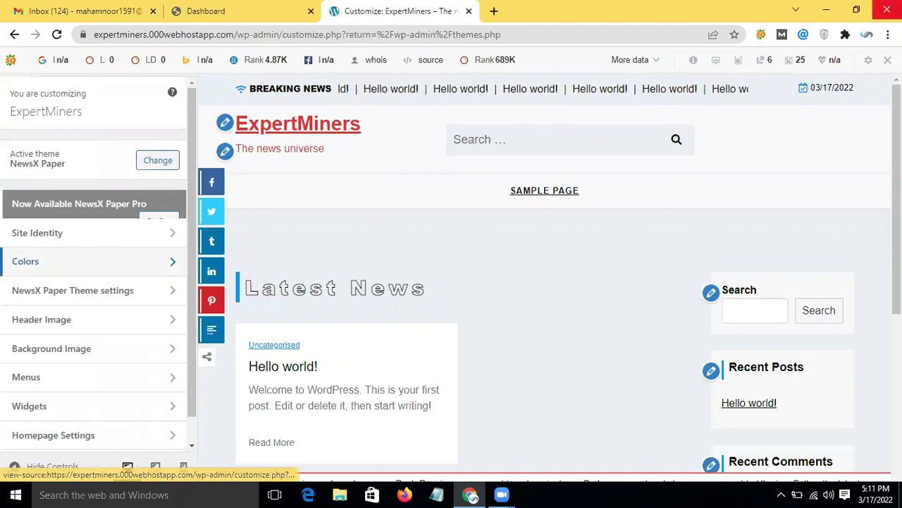
Step: Disable the SEOquake toolbar for this domain
left_click(888, 60)
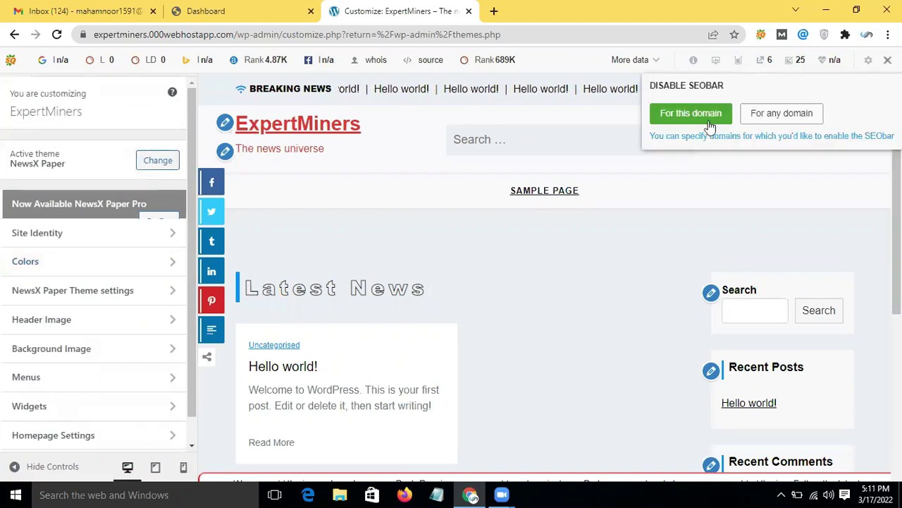
left_click(702, 114)
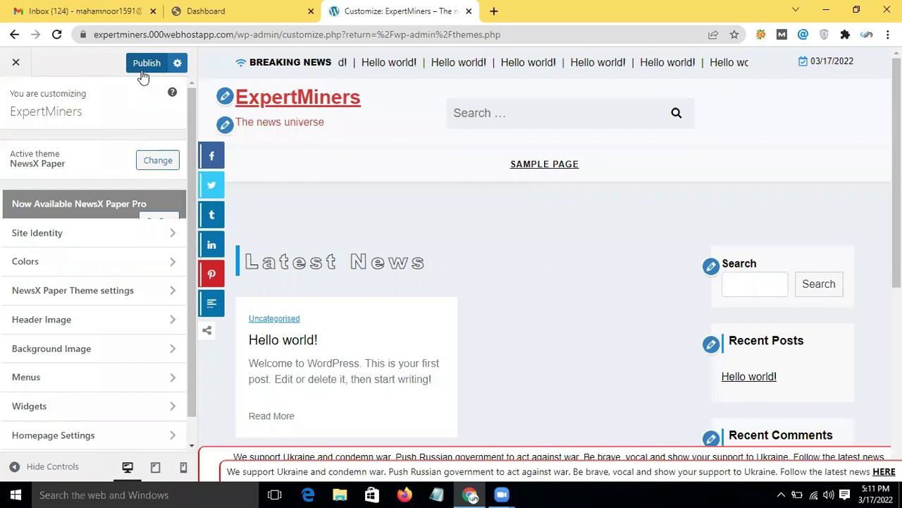
Step: Reveal the Publish, Save Draft and Schedule choices, with Publish selected
left_click(177, 63)
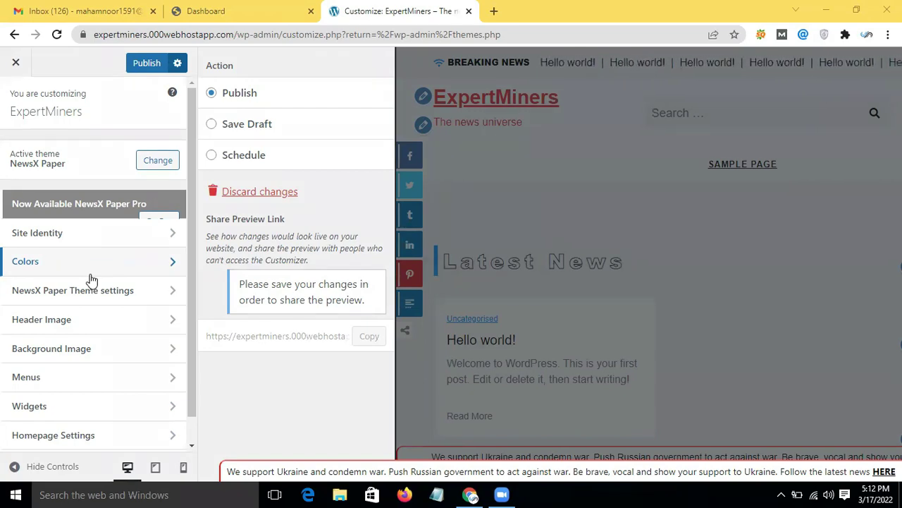
Step: In Colors, try a red Background Color, then revert it to white #ffffff
left_click(136, 265)
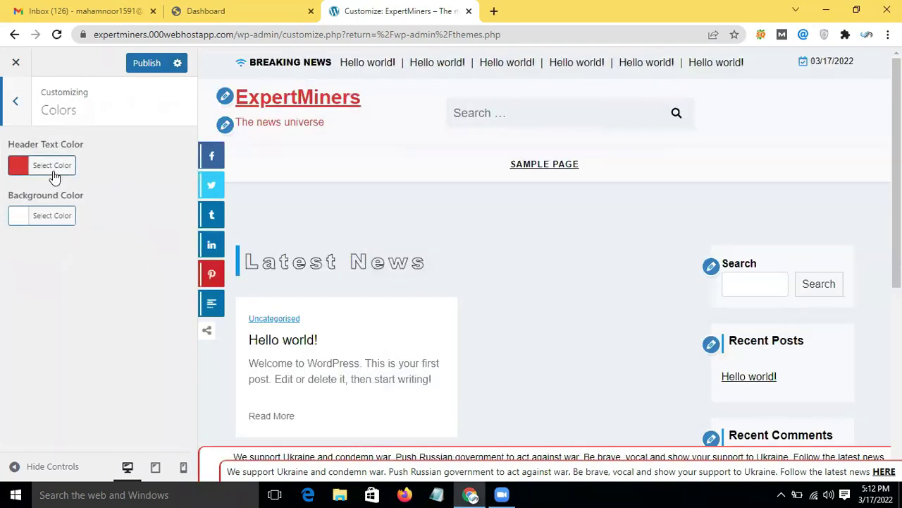
left_click(69, 217)
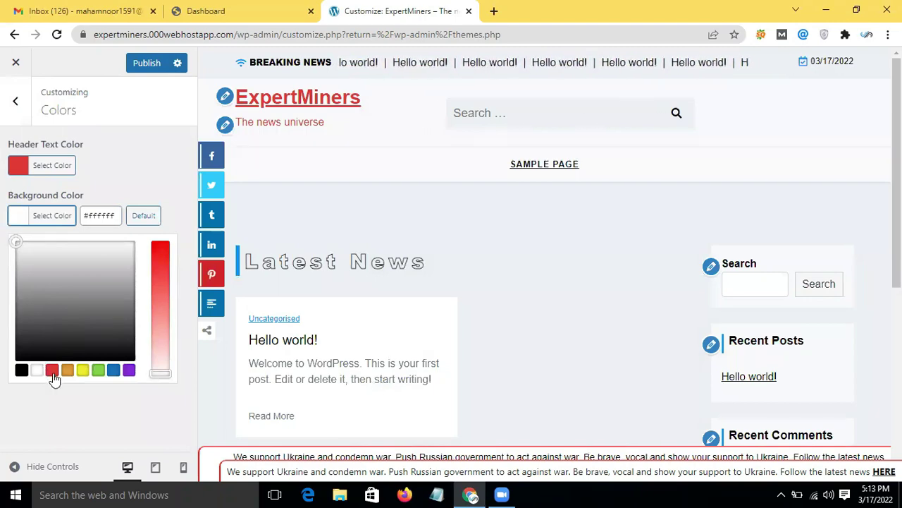
left_click(52, 373)
scroll(416, 331, "down", 5)
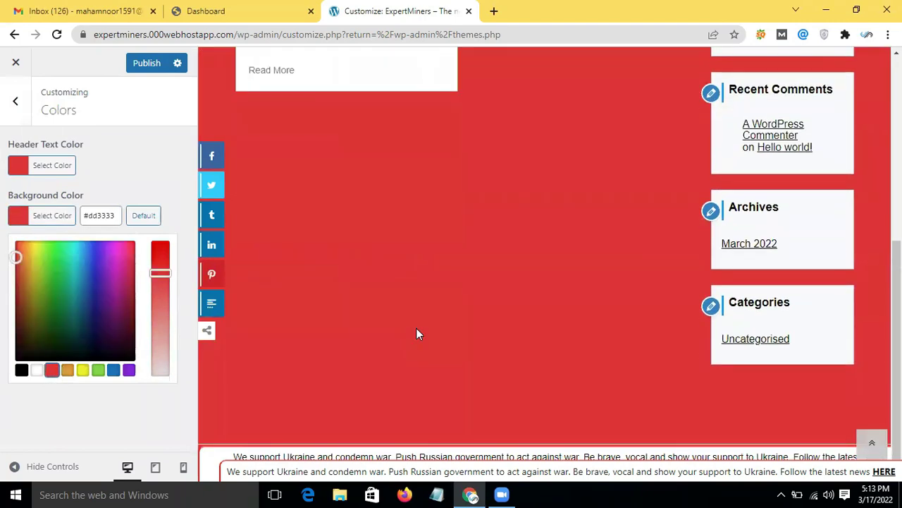
scroll(416, 328, "up", 5)
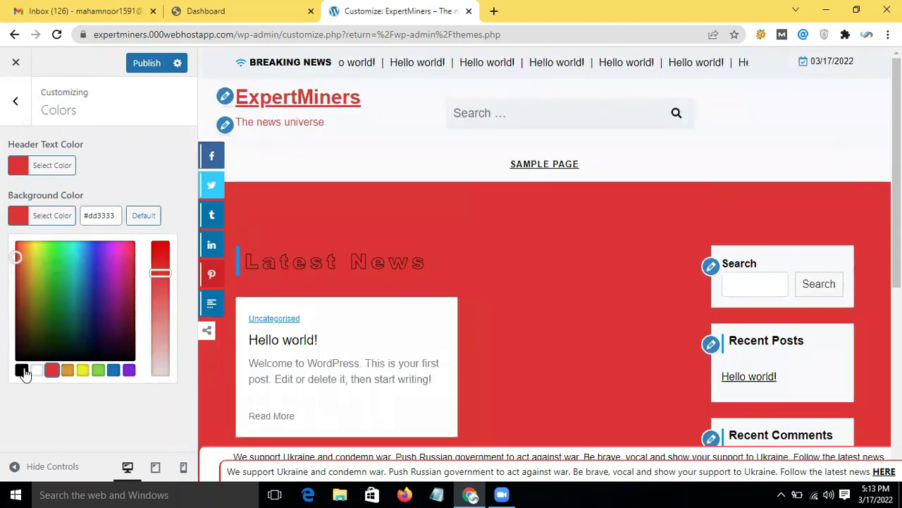
left_click(38, 372)
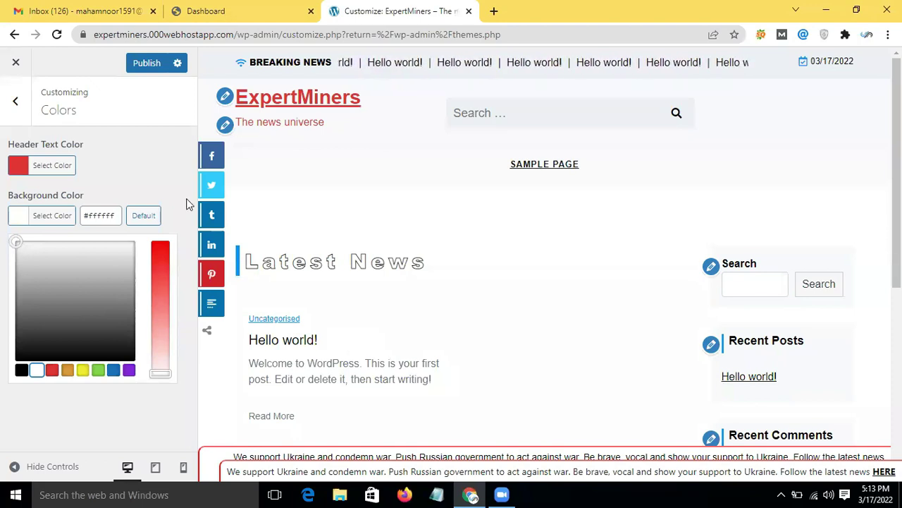
Step: Search Google for 'techcrunch' in a new Chrome tab
left_click(493, 11)
left_click(325, 35)
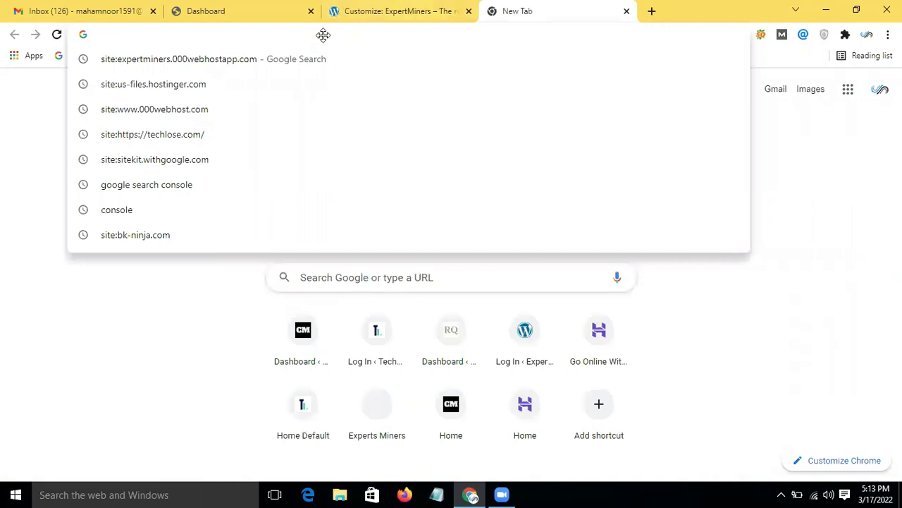
left_click(191, 62)
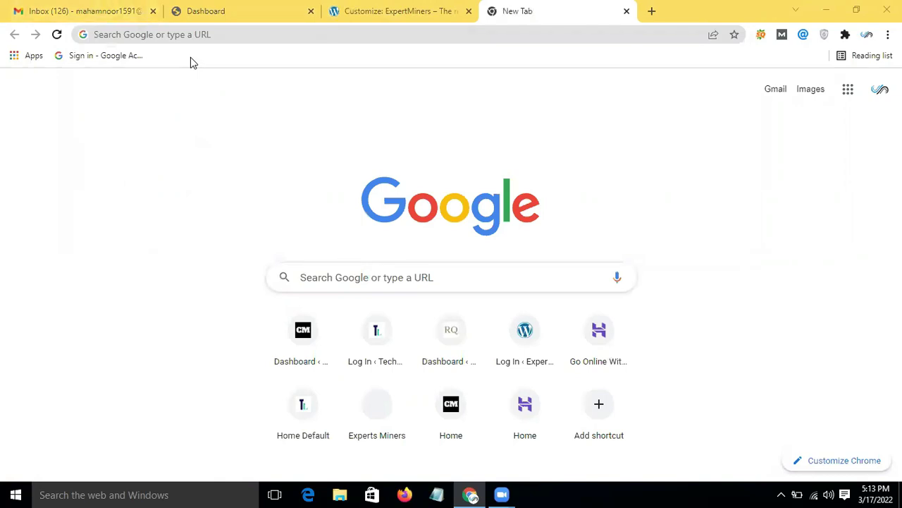
left_click(555, 30)
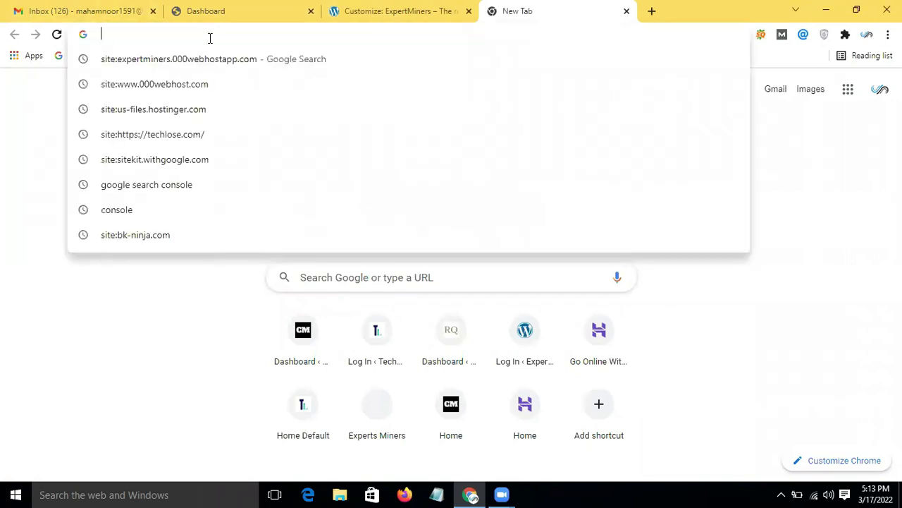
type("tech")
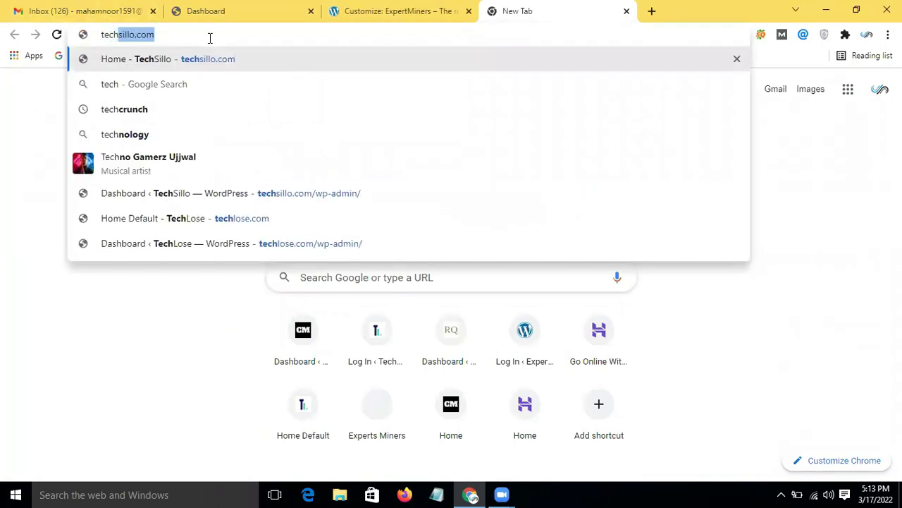
type("crunch")
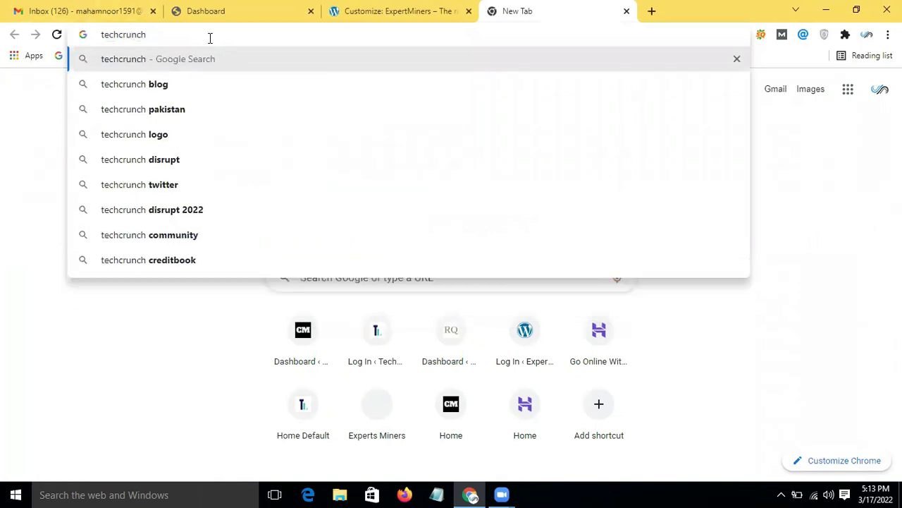
key("Return")
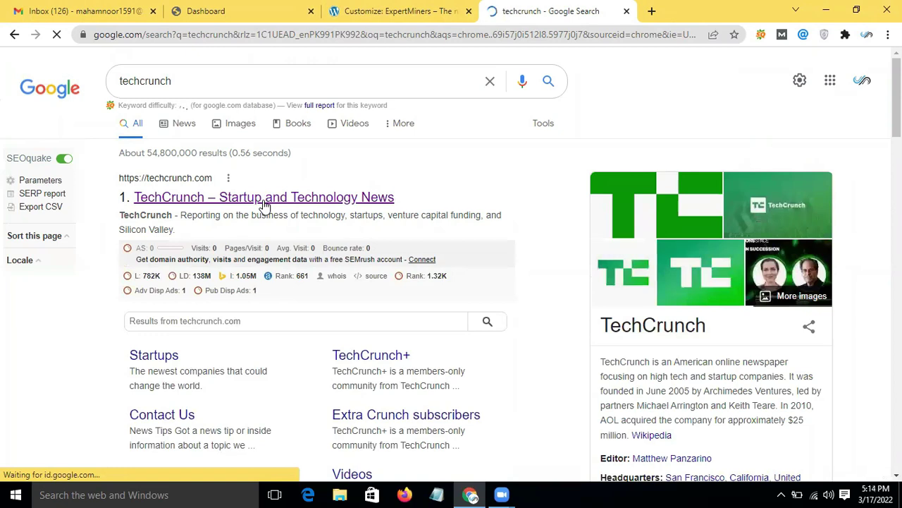
Step: Open techcrunch.com from the results, browse its homepage, then clear the address bar
left_click(263, 200)
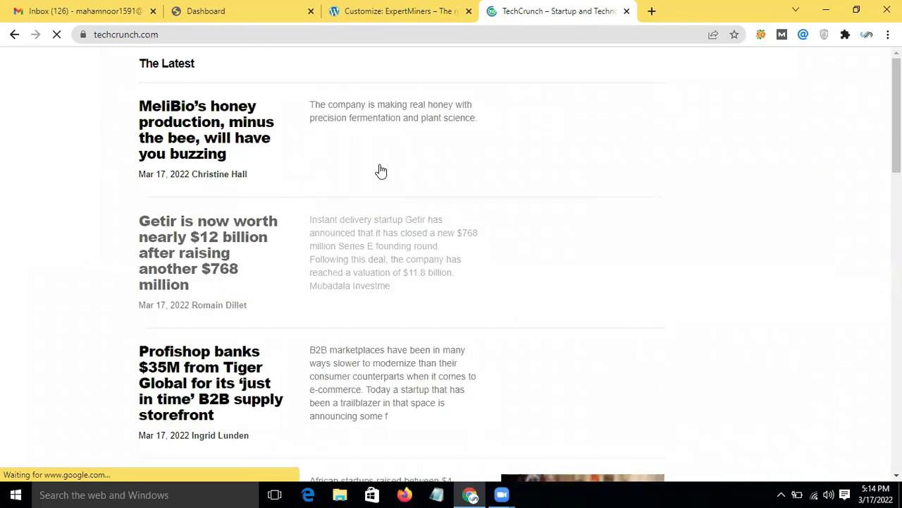
scroll(379, 169, "down", 5)
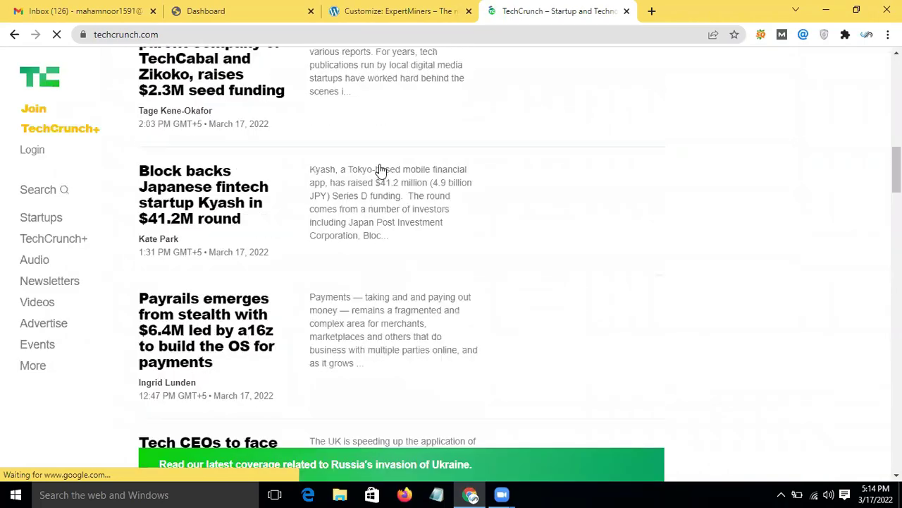
scroll(378, 174, "up", 3)
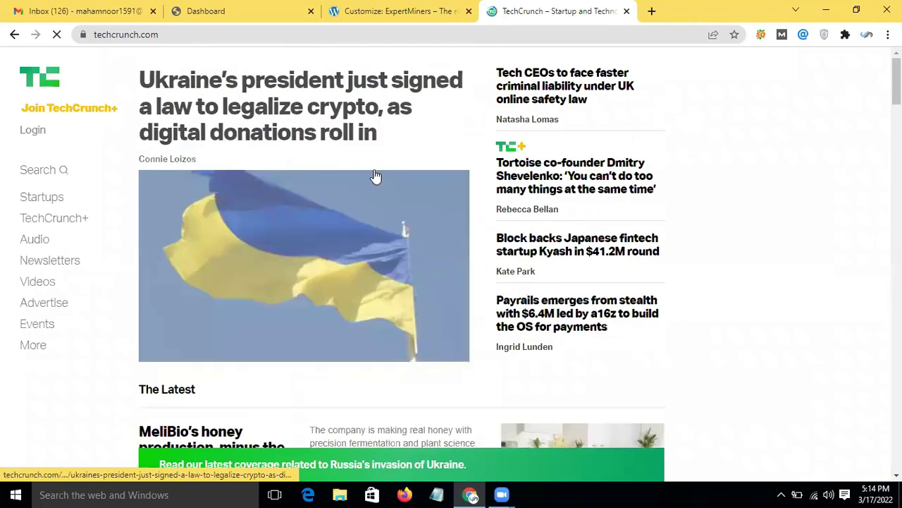
scroll(374, 177, "down", 10)
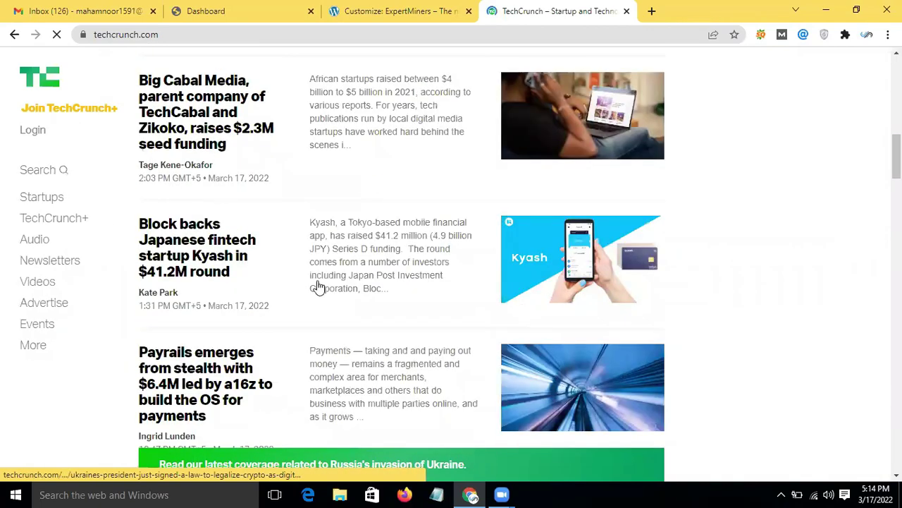
scroll(317, 286, "down", 10)
scroll(318, 286, "down", 15)
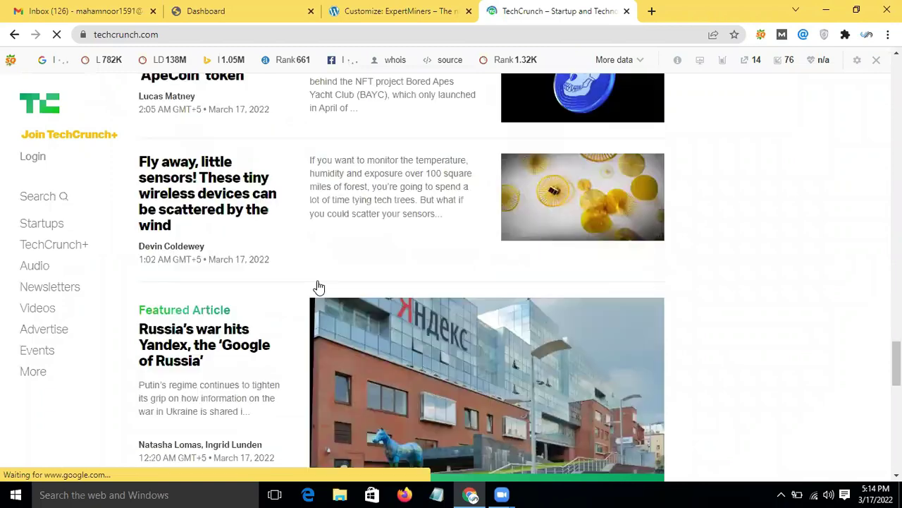
scroll(317, 287, "up", 20)
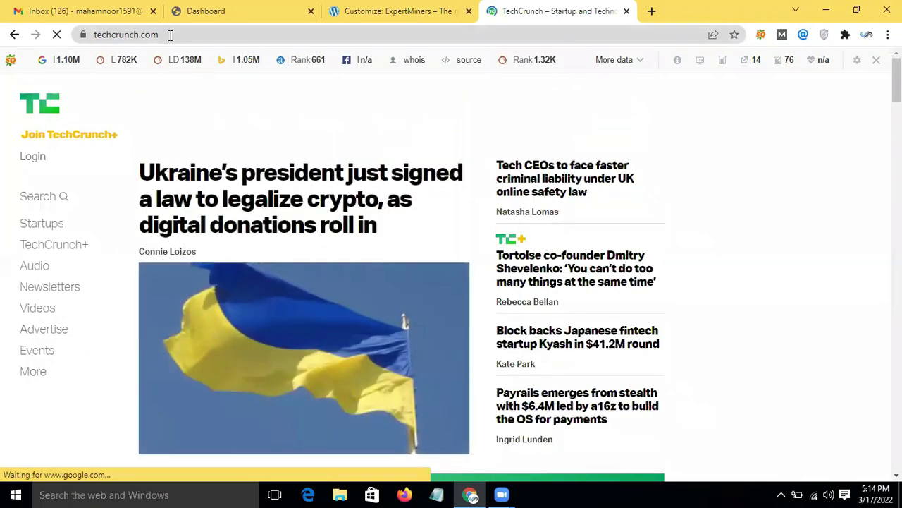
left_click(169, 35)
key("BackSpace")
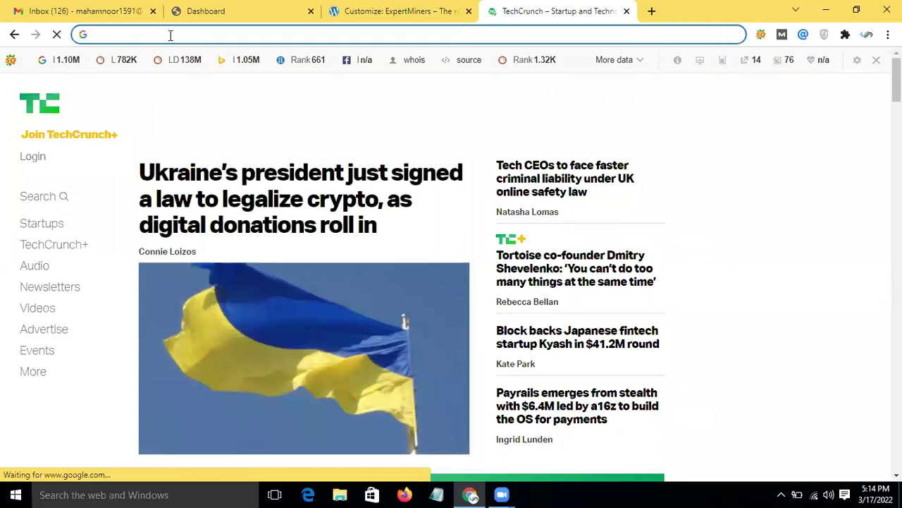
Step: Search 'techradar', open techradar.com and dismiss the newsletter signup popup
type("techr")
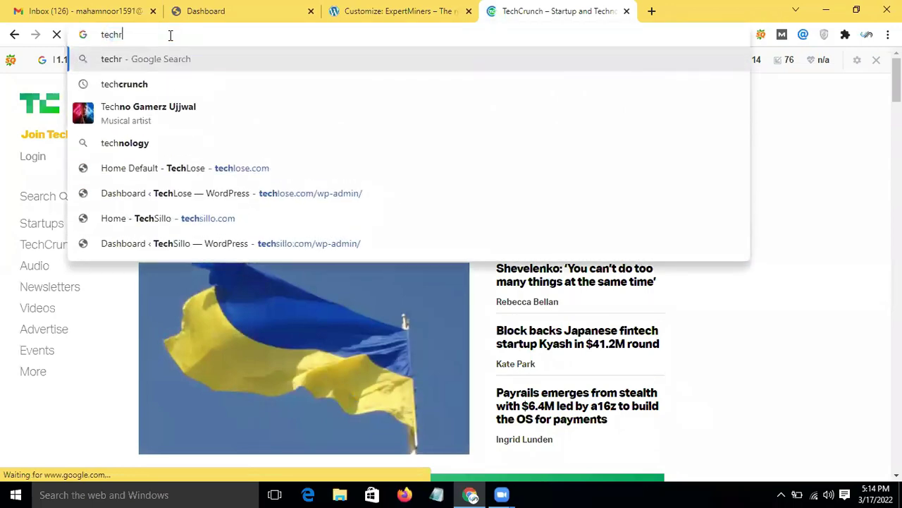
type("adar")
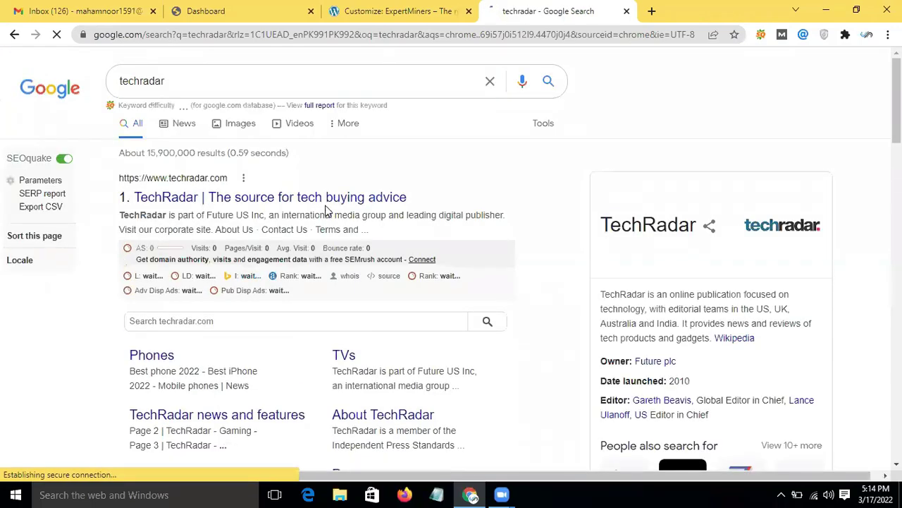
left_click(358, 199)
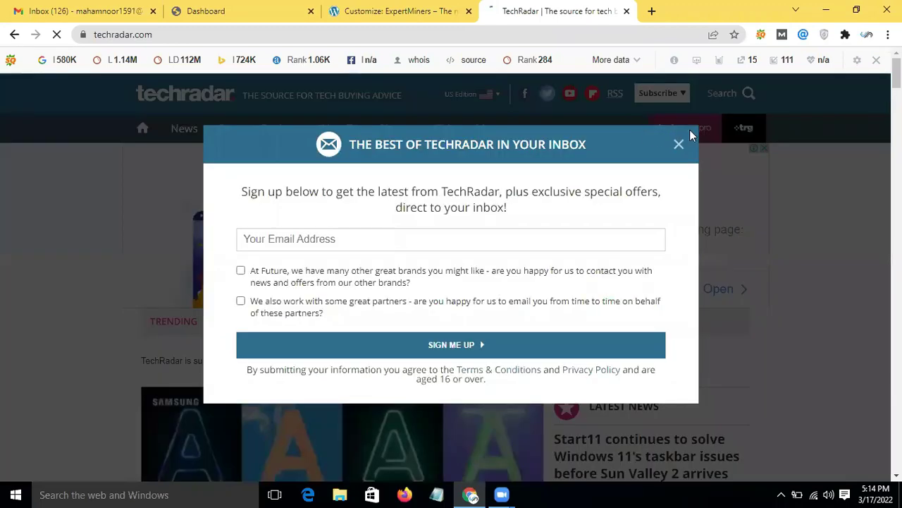
left_click(679, 146)
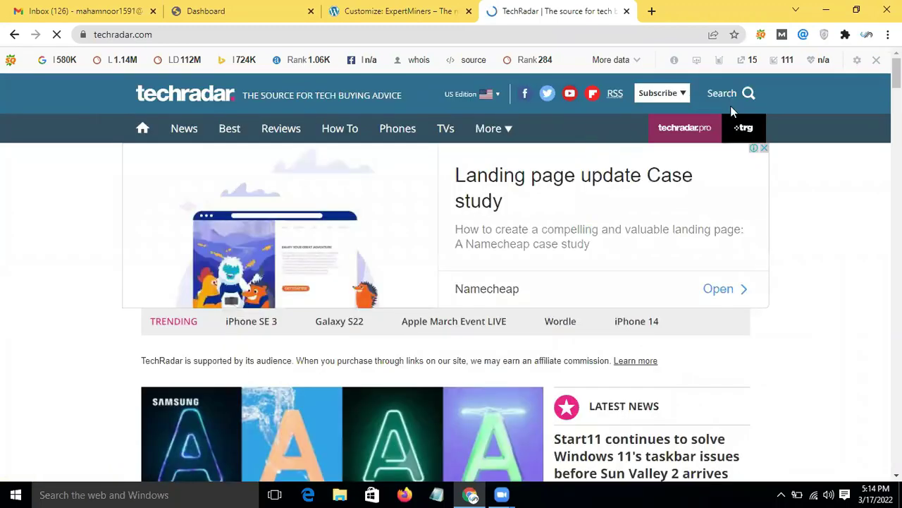
Step: Scroll through the TechRadar homepage down to its footer
mouse_move(515, 144)
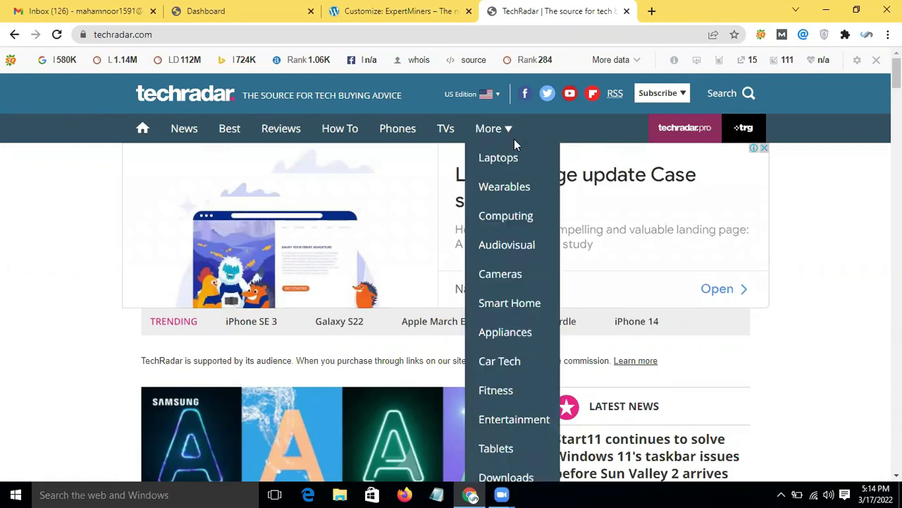
scroll(409, 346, "down", 4)
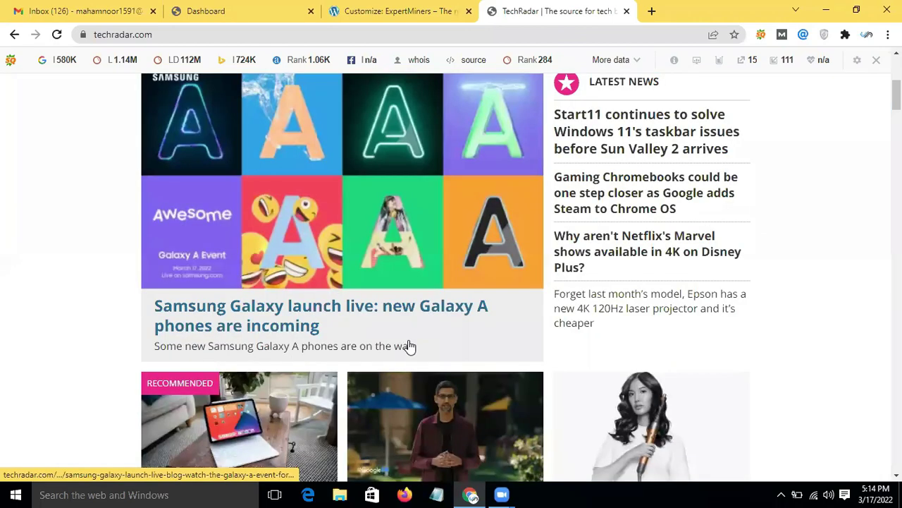
scroll(410, 346, "down", 2)
scroll(411, 346, "down", 3)
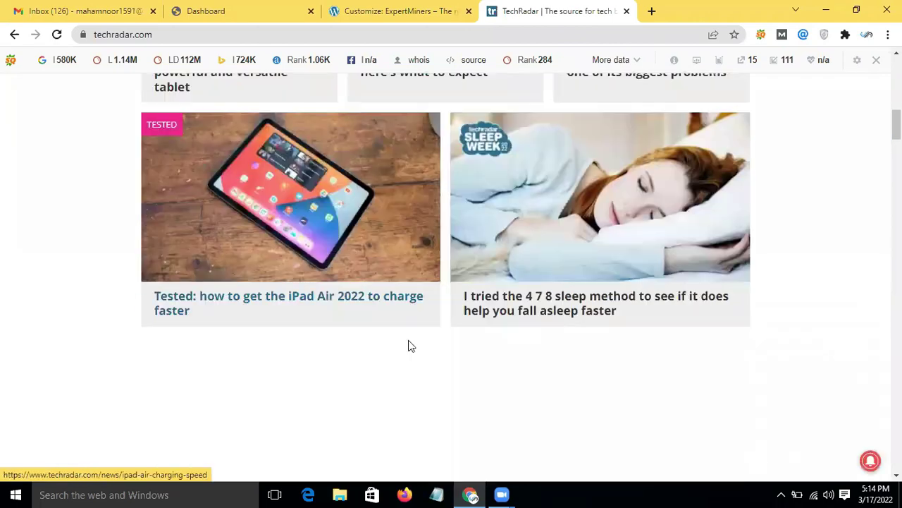
scroll(412, 345, "down", 5)
scroll(618, 339, "up", 3)
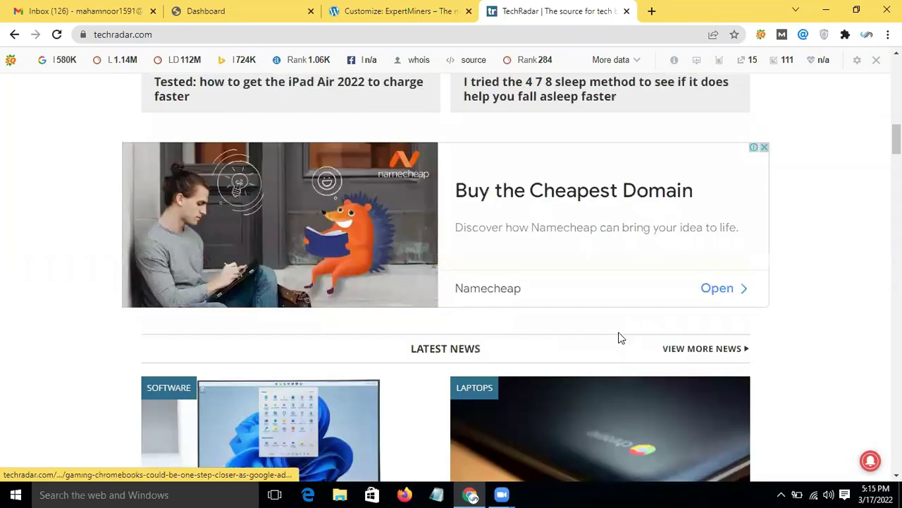
scroll(578, 286, "up", 1)
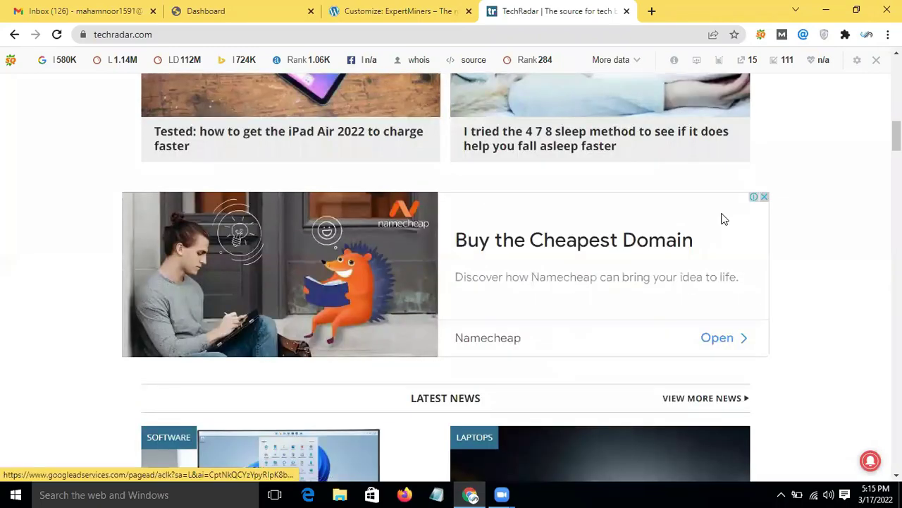
scroll(505, 153, "down", 3)
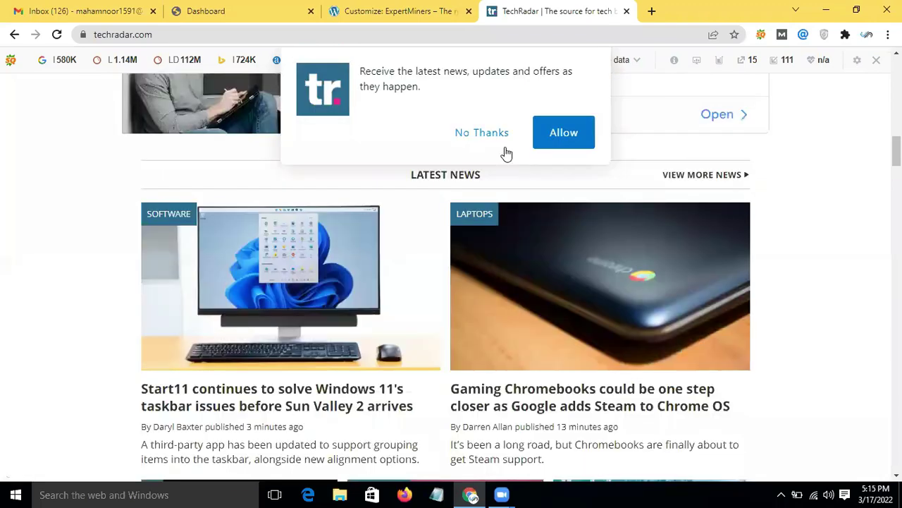
scroll(368, 270, "down", 1)
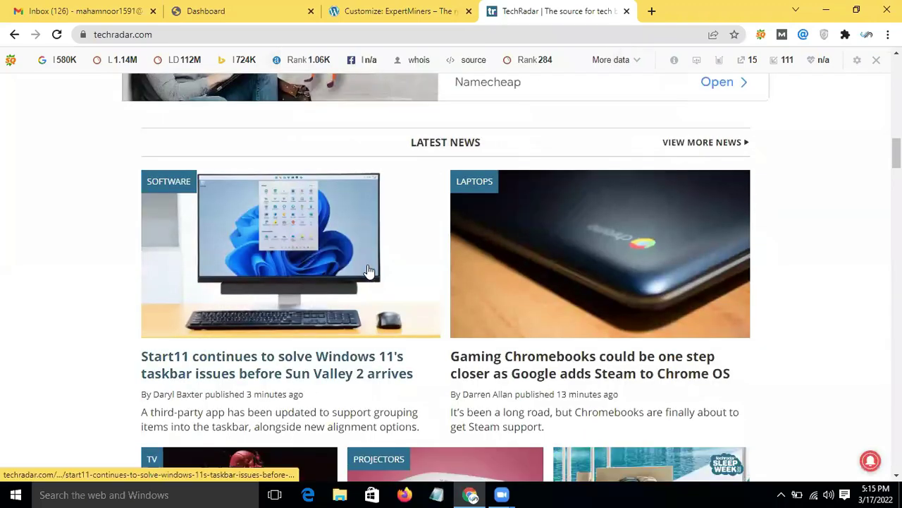
scroll(368, 271, "down", 8)
scroll(368, 271, "down", 5)
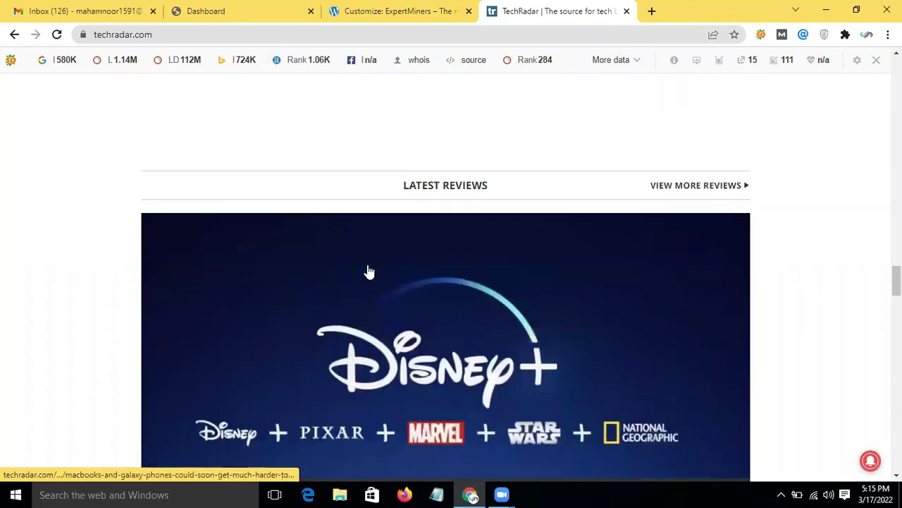
scroll(368, 271, "down", 8)
scroll(368, 270, "down", 10)
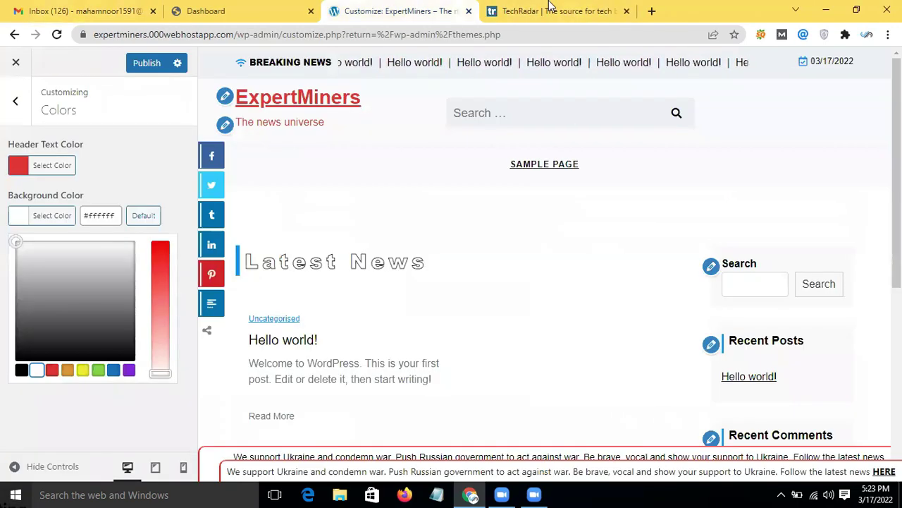
Step: Close the TechRadar tab, keep the background white after a red trial, and open NewsX Paper Theme
left_click(627, 11)
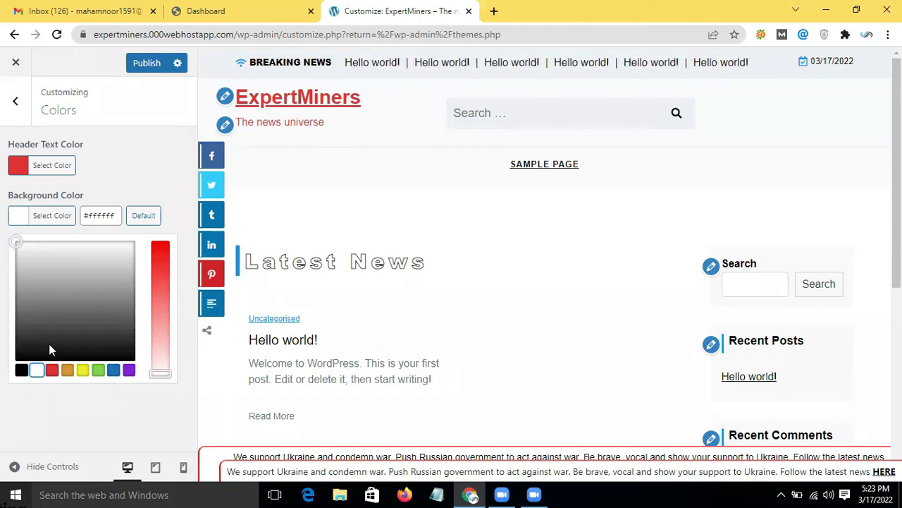
left_click(52, 370)
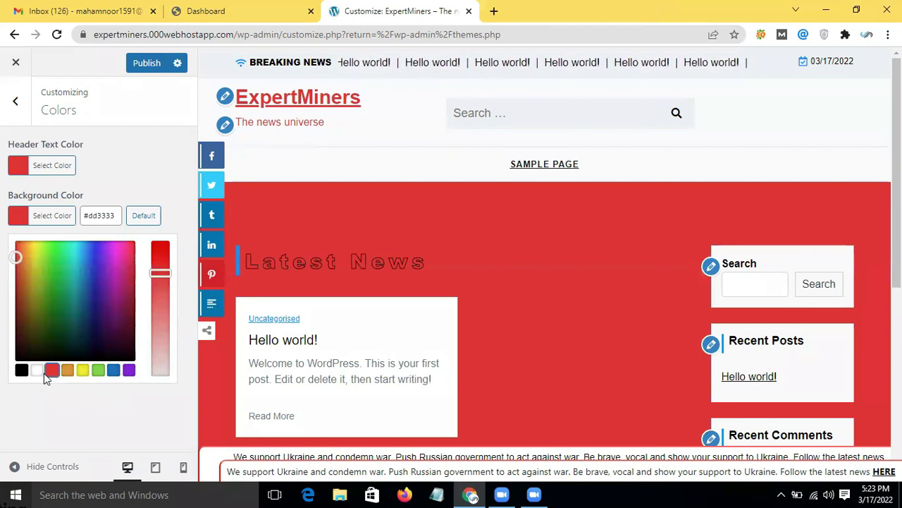
left_click(38, 371)
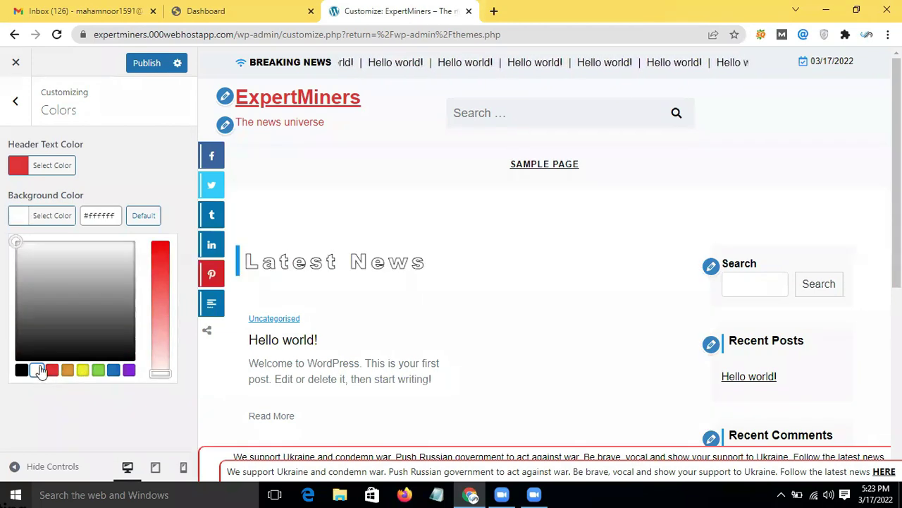
left_click(15, 104)
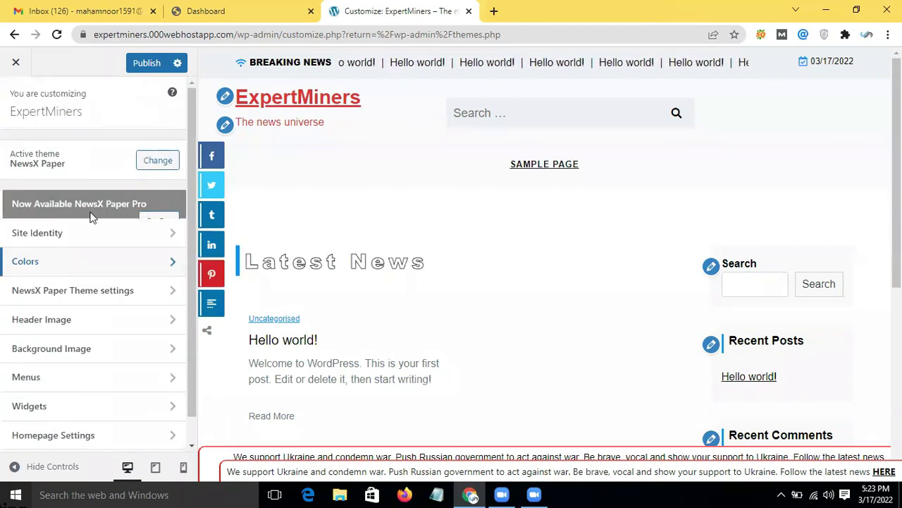
left_click(116, 295)
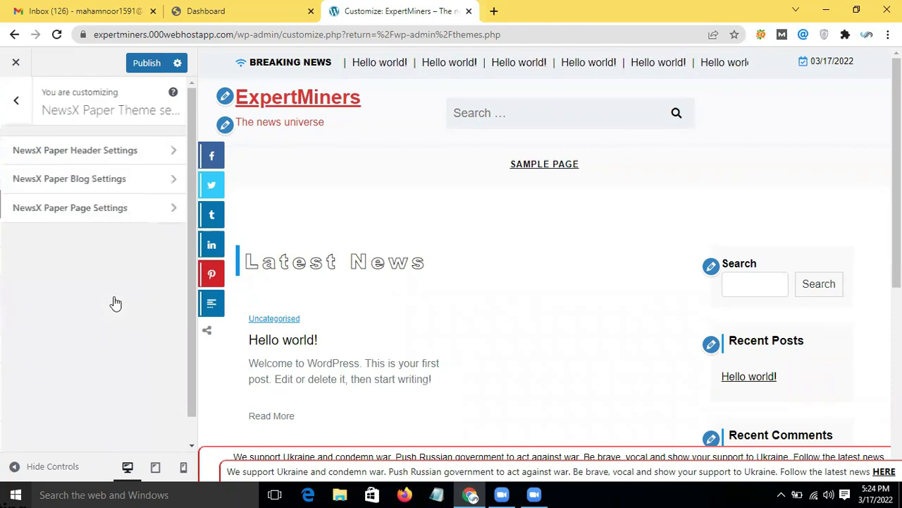
Step: In Header Settings, turn off Date Show and Header Search, keeping top header, ticker and social links
left_click(108, 151)
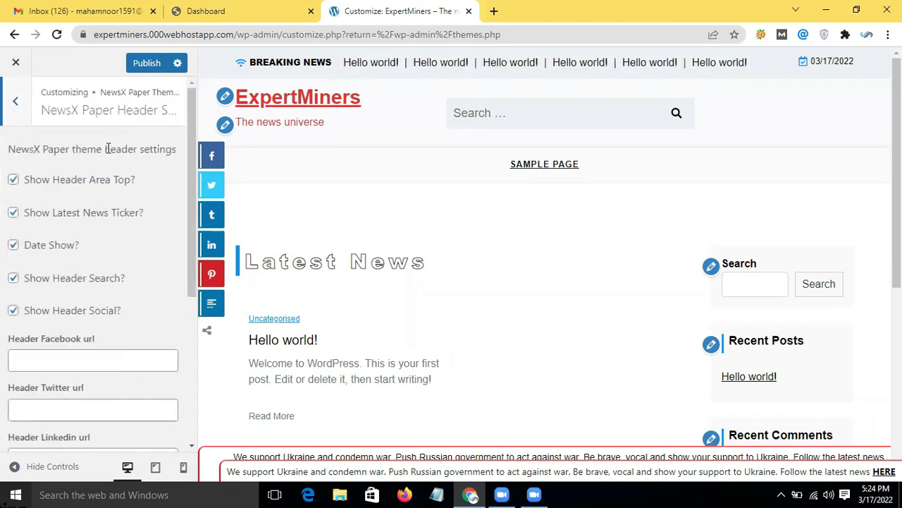
left_click(13, 180)
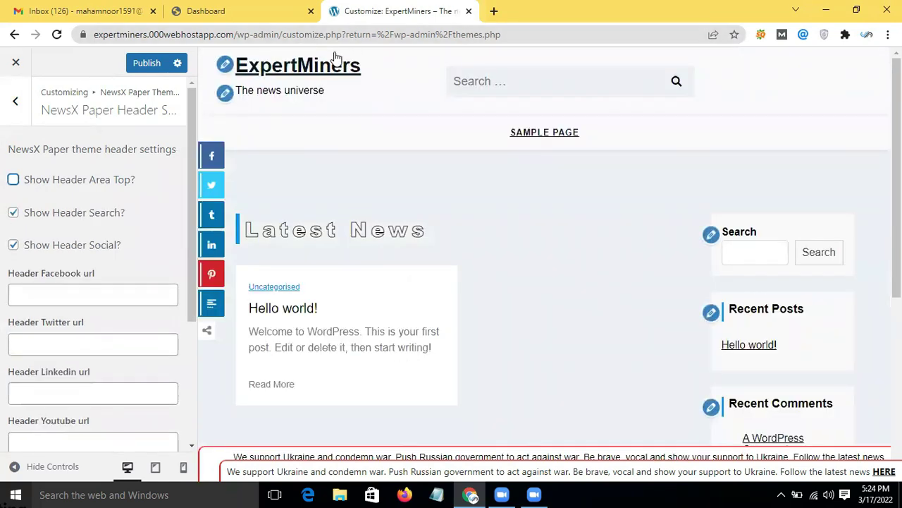
left_click(13, 180)
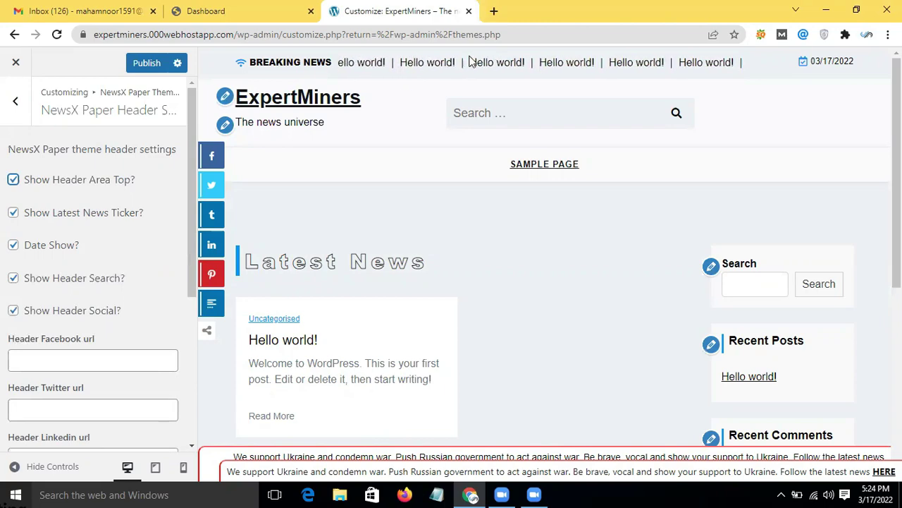
left_click(15, 213)
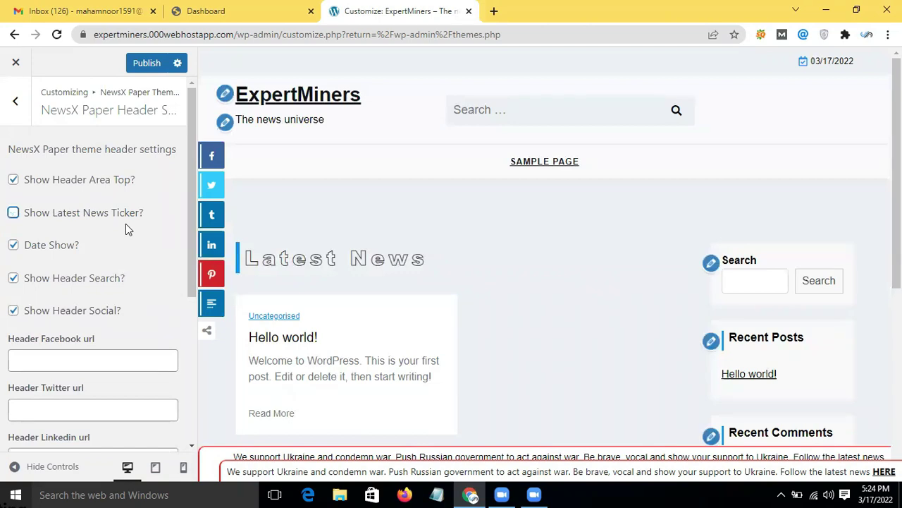
left_click(14, 214)
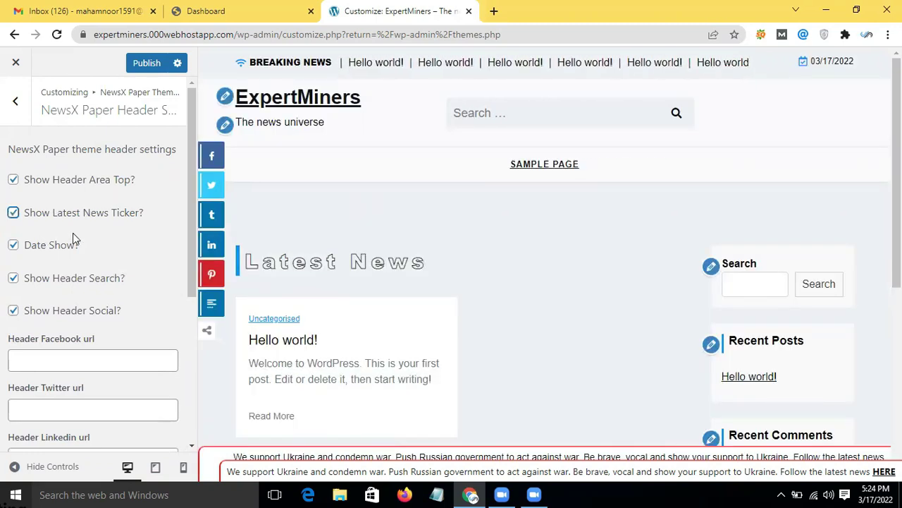
left_click(13, 244)
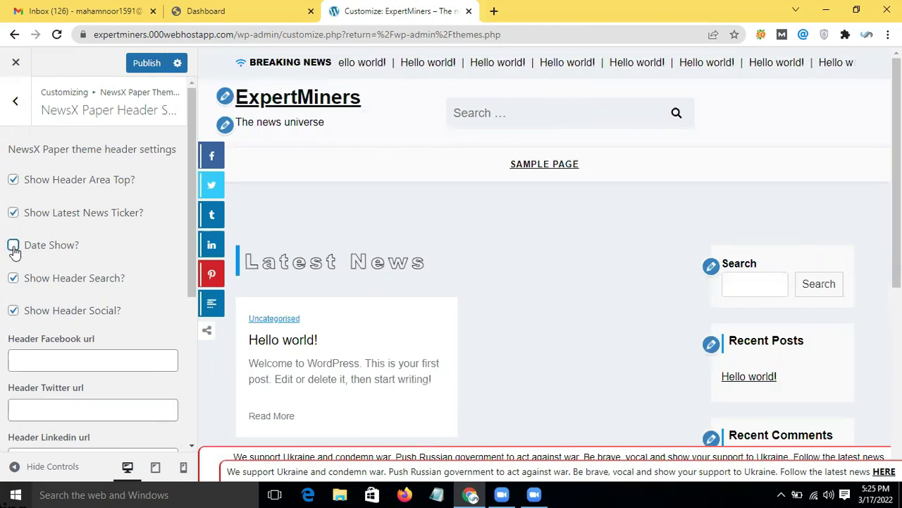
left_click(17, 282)
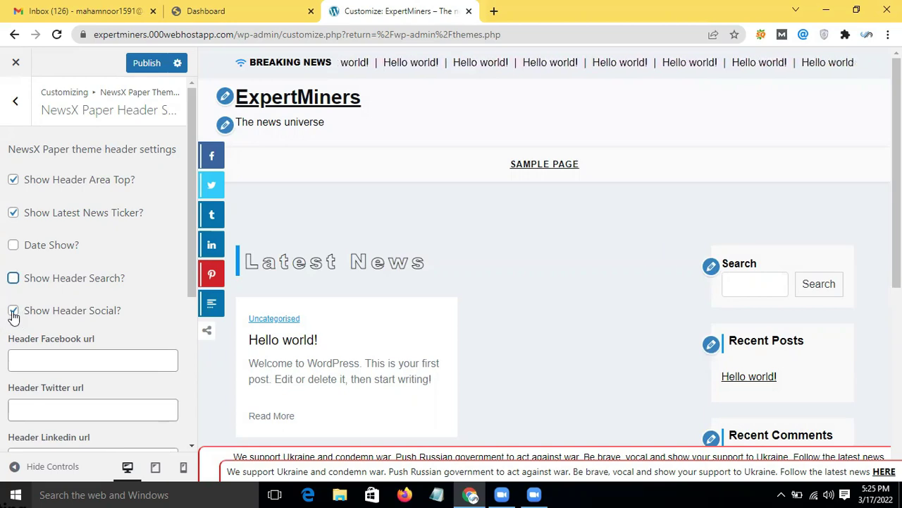
left_click(13, 312)
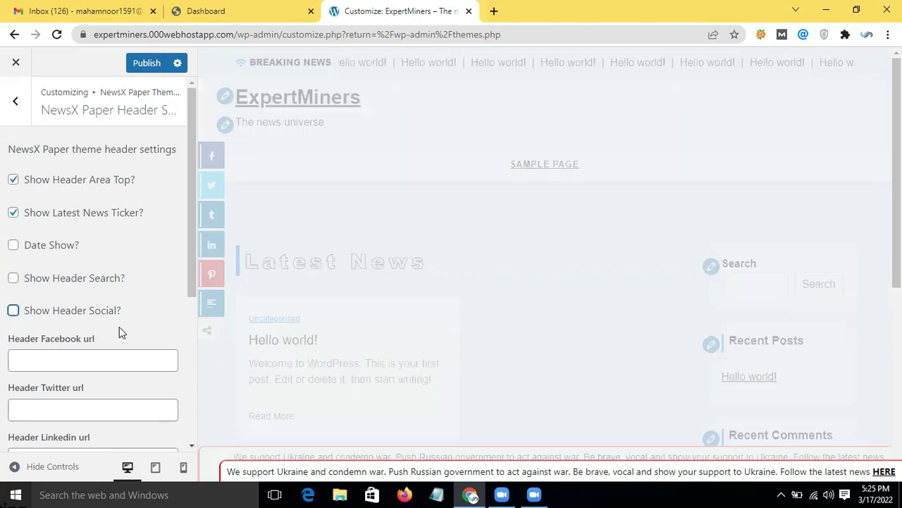
left_click(14, 312)
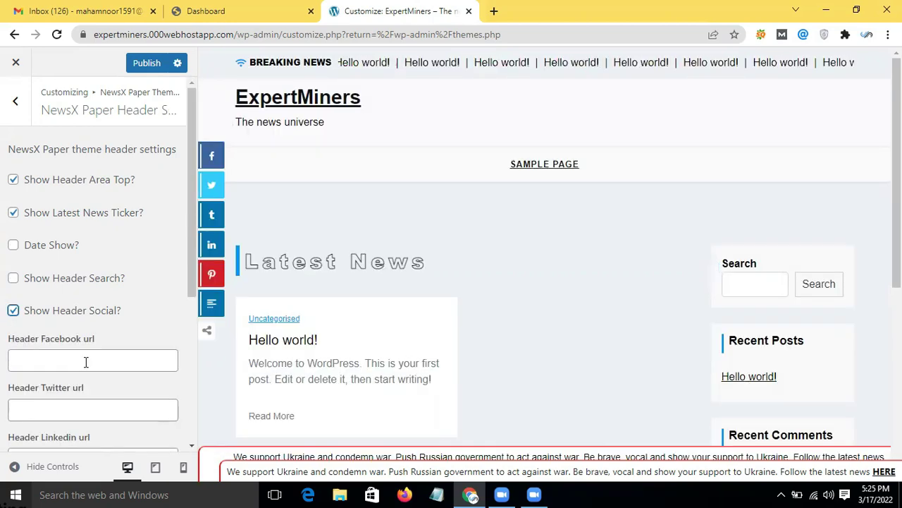
Step: Set the Header Facebook url to facebook.com and publish the Customizer changes
left_click(85, 362)
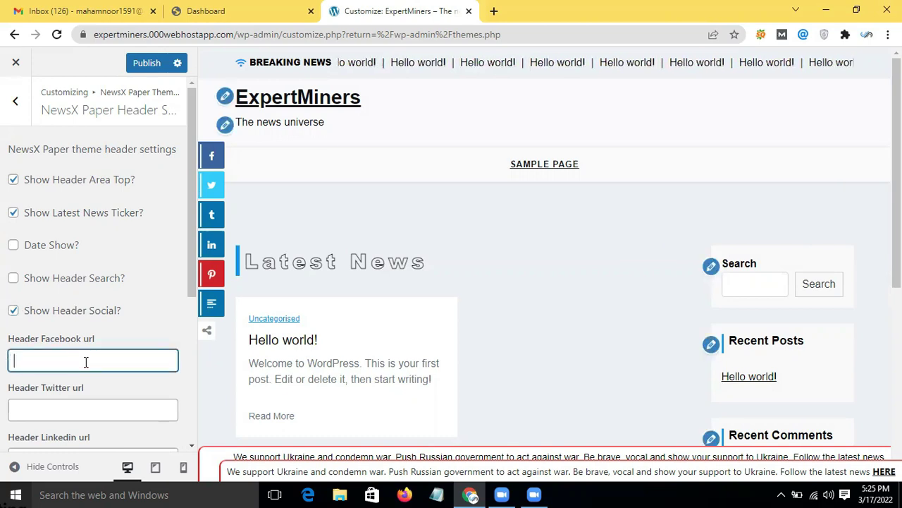
type("facebook")
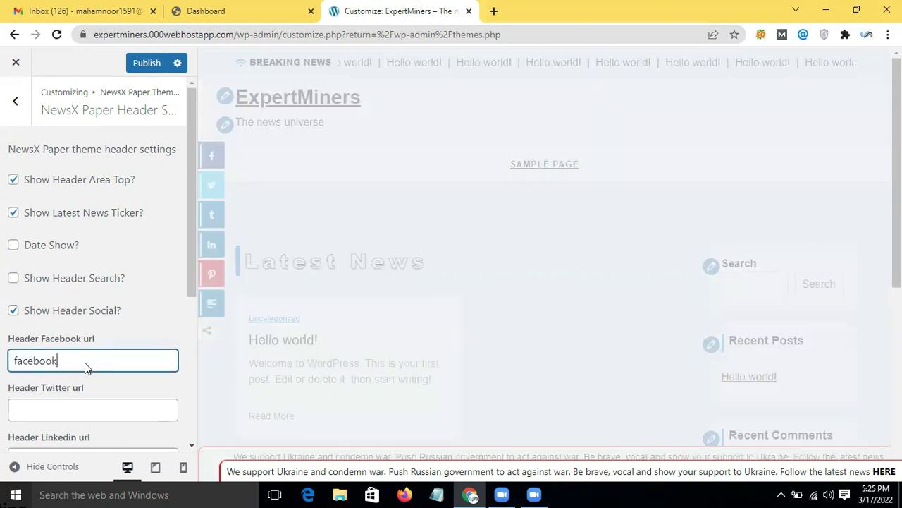
type(".com")
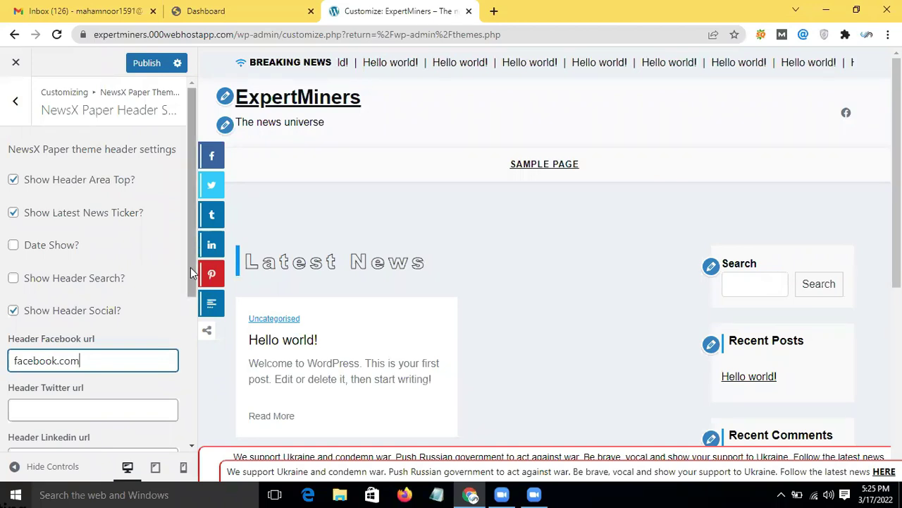
scroll(190, 267, "down", 1)
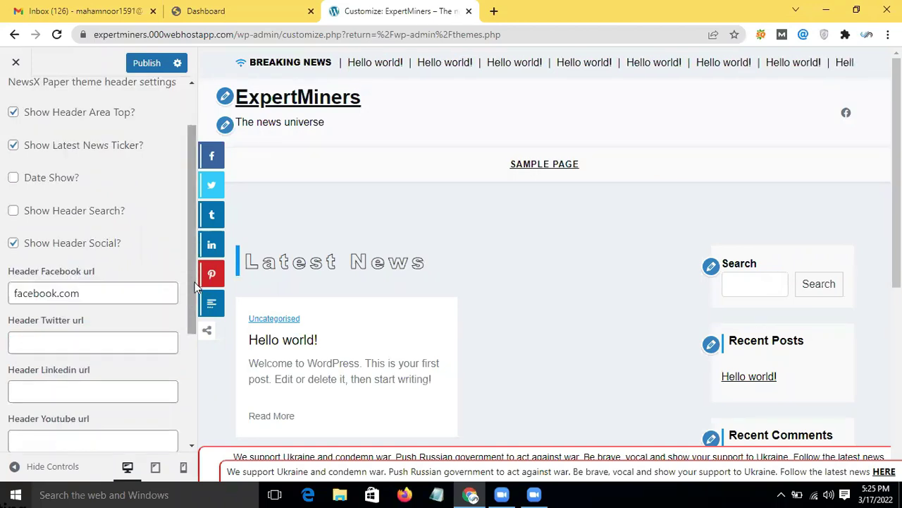
scroll(193, 268, "down", 1)
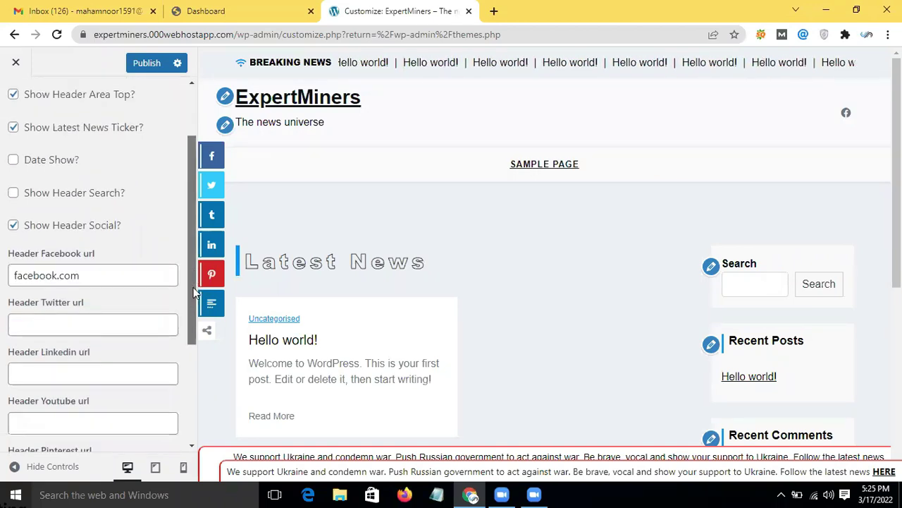
scroll(193, 307, "down", 1)
scroll(195, 317, "down", 1)
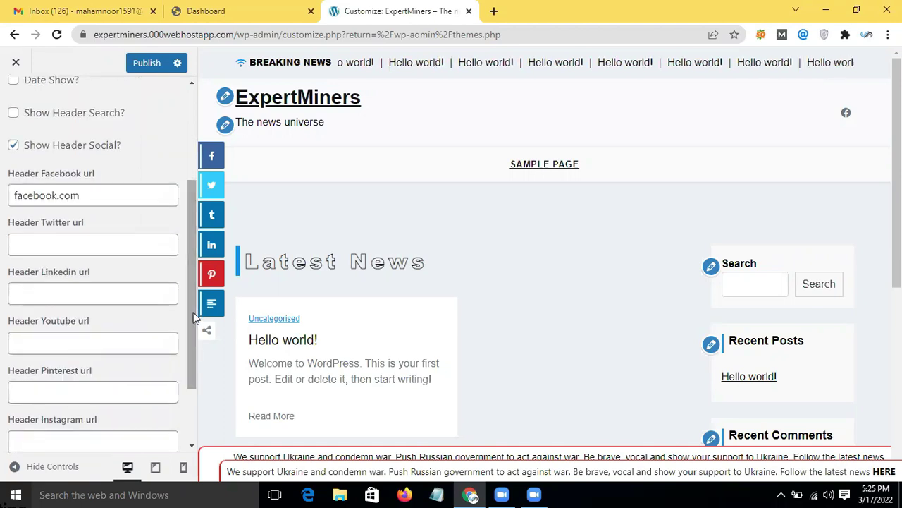
scroll(187, 372, "down", 2)
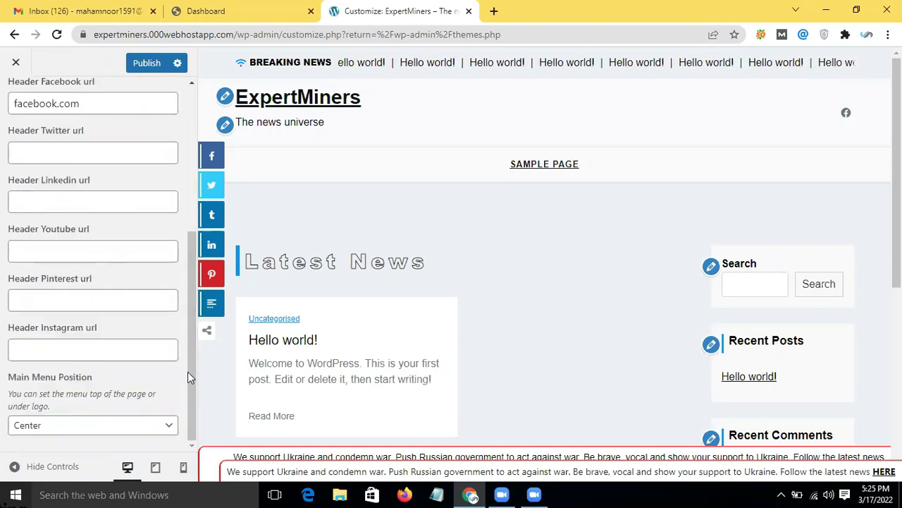
scroll(194, 303, "up", 1)
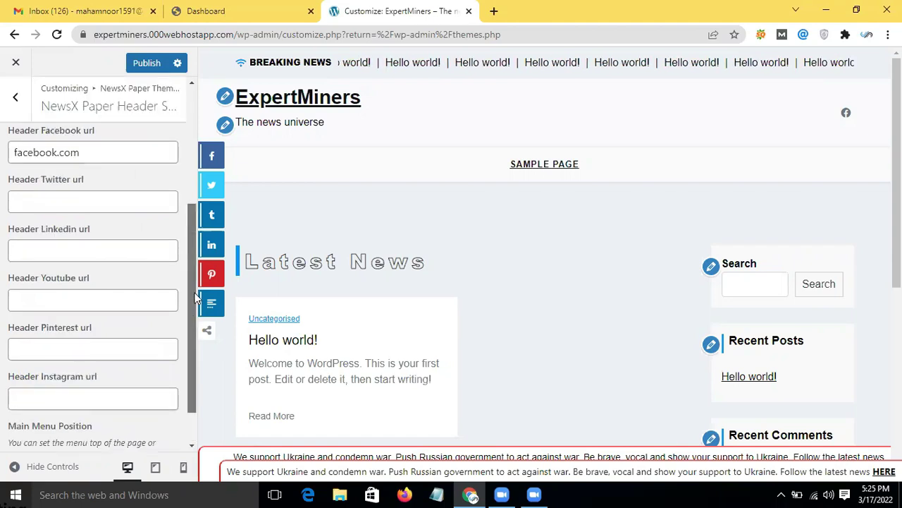
scroll(195, 297, "up", 1)
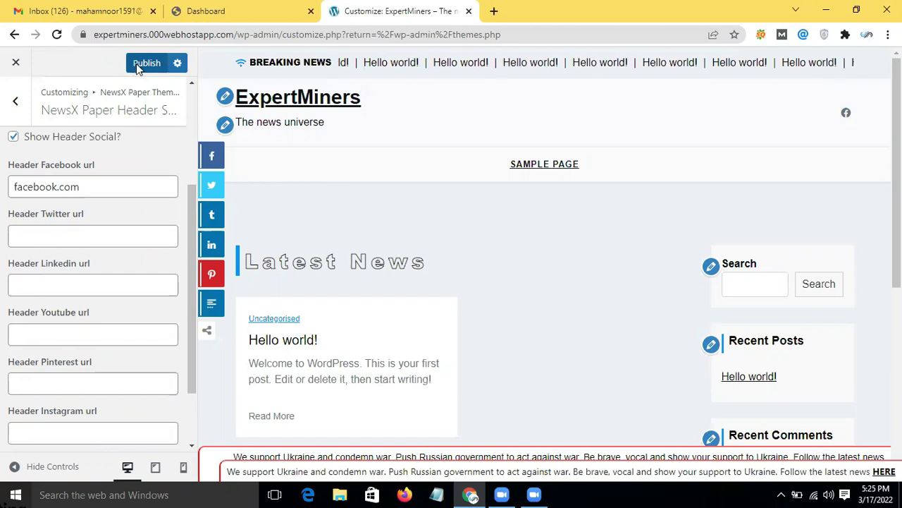
left_click(136, 63)
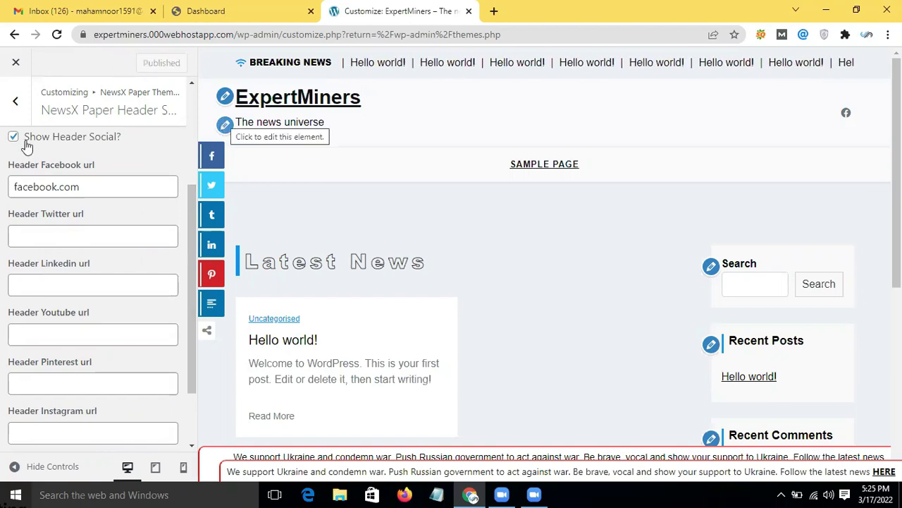
left_click(17, 103)
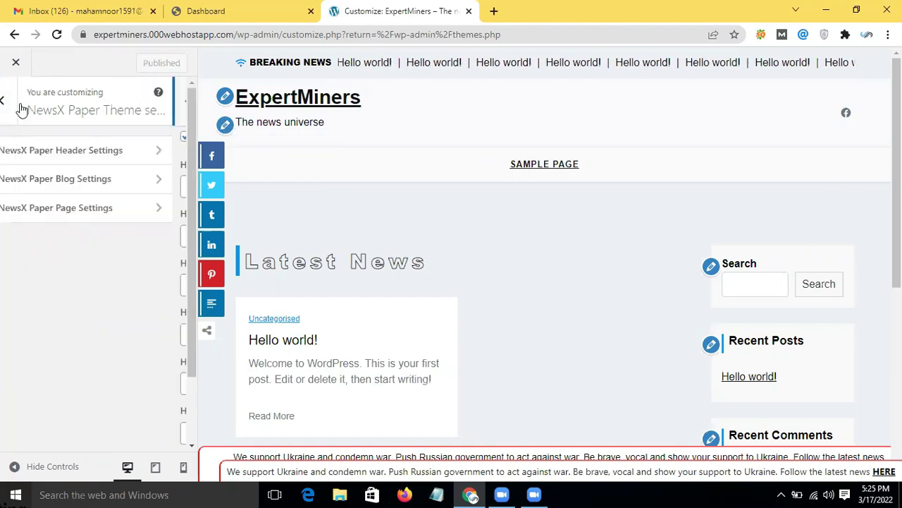
Step: In Blog Settings, change Container type to Standard Container
left_click(101, 180)
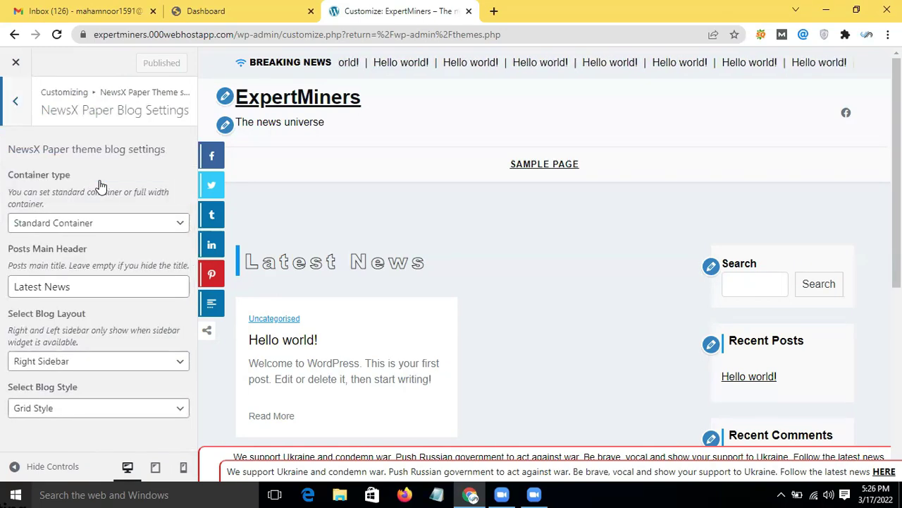
left_click(130, 226)
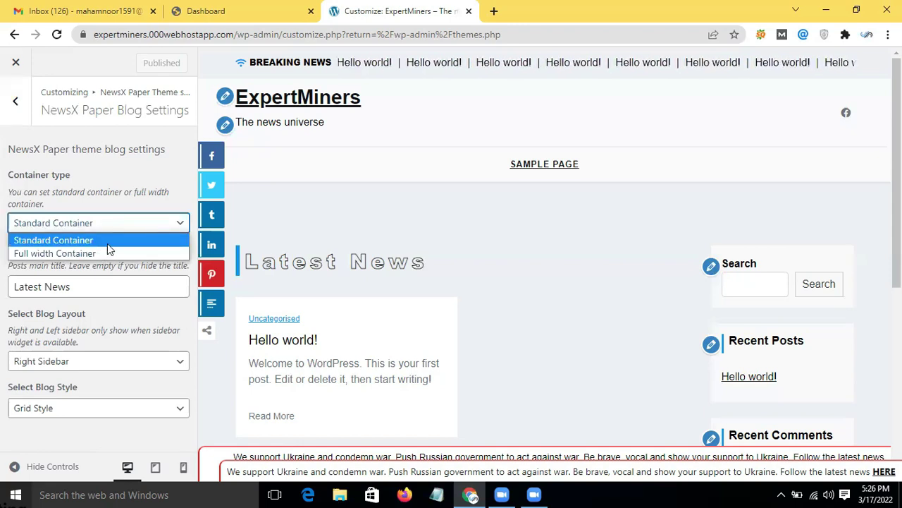
left_click(120, 240)
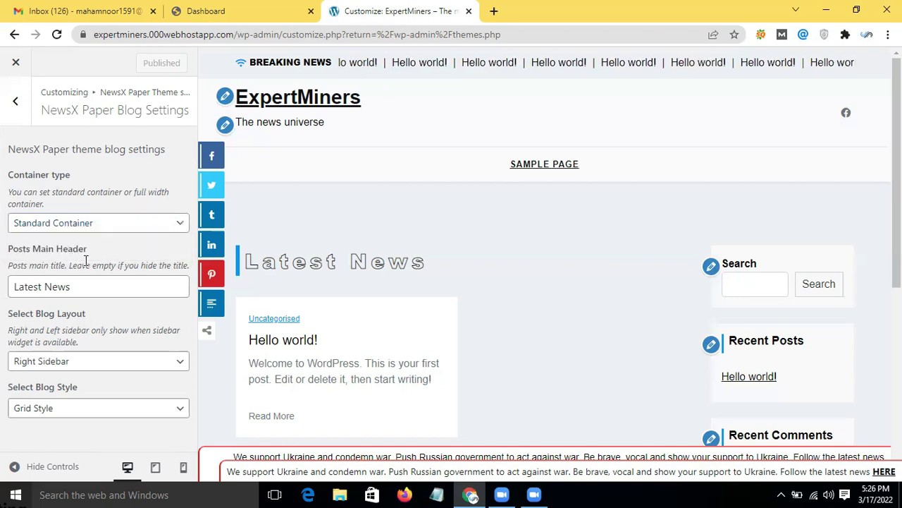
left_click(134, 231)
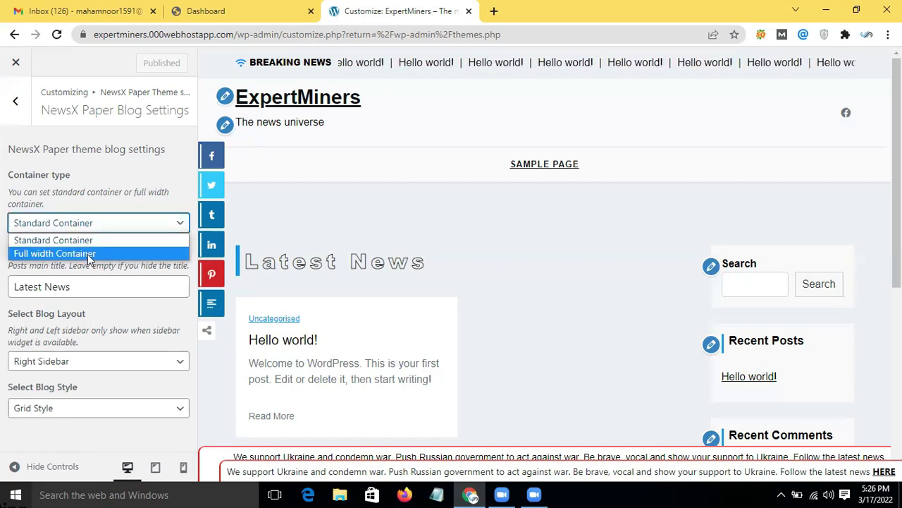
left_click(88, 254)
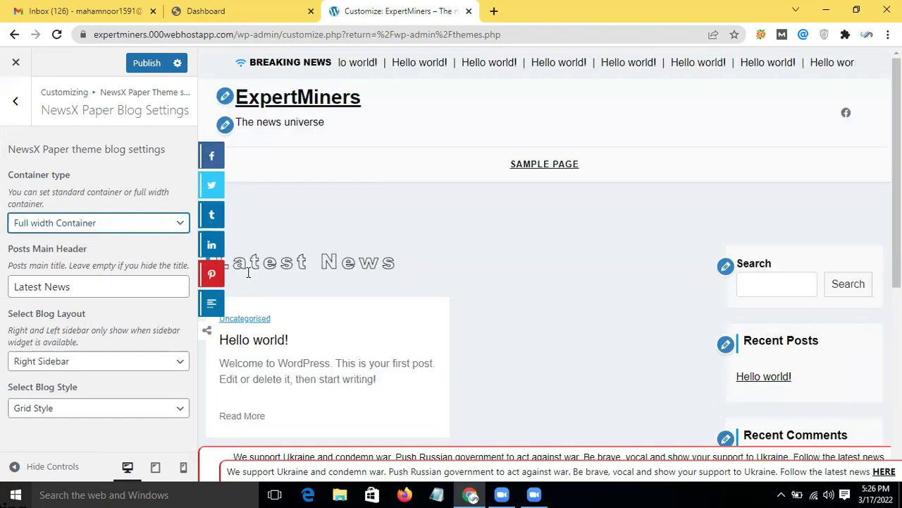
left_click(55, 225)
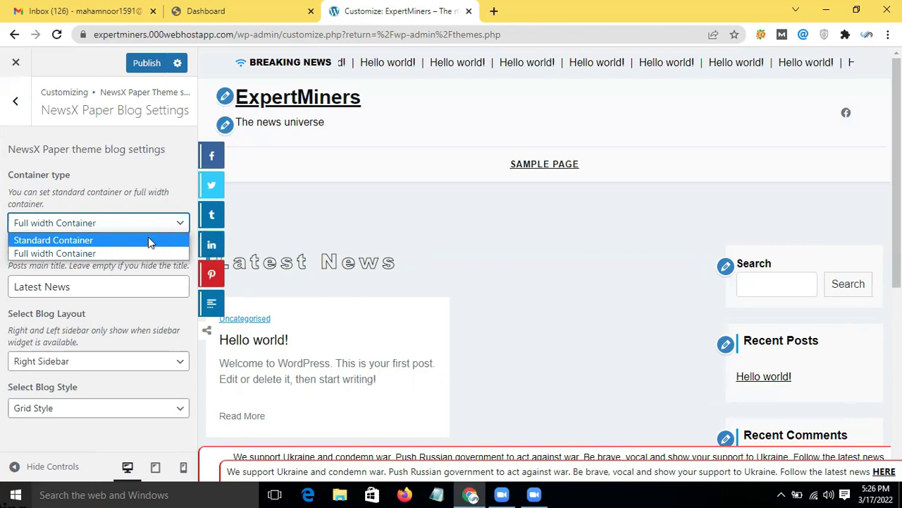
key("Return")
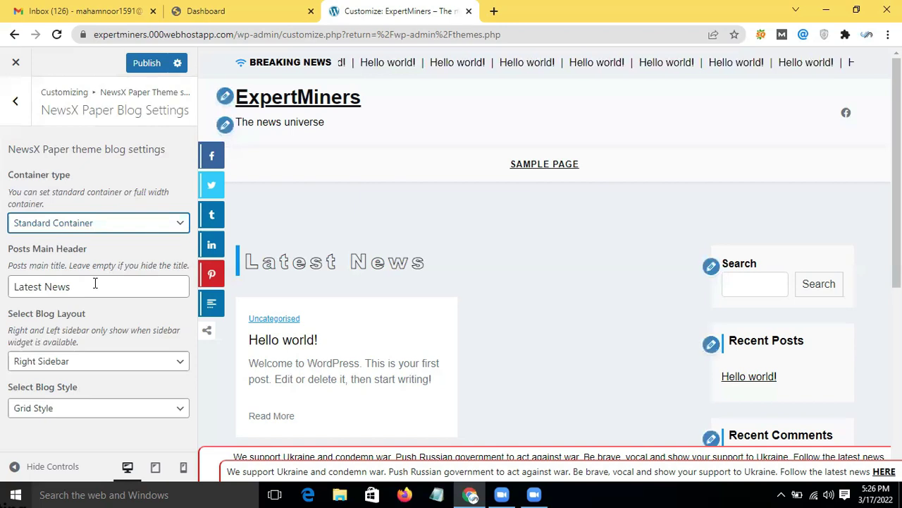
Step: Change the Posts Main Header from 'Latest News' to 'News'
left_click(95, 283)
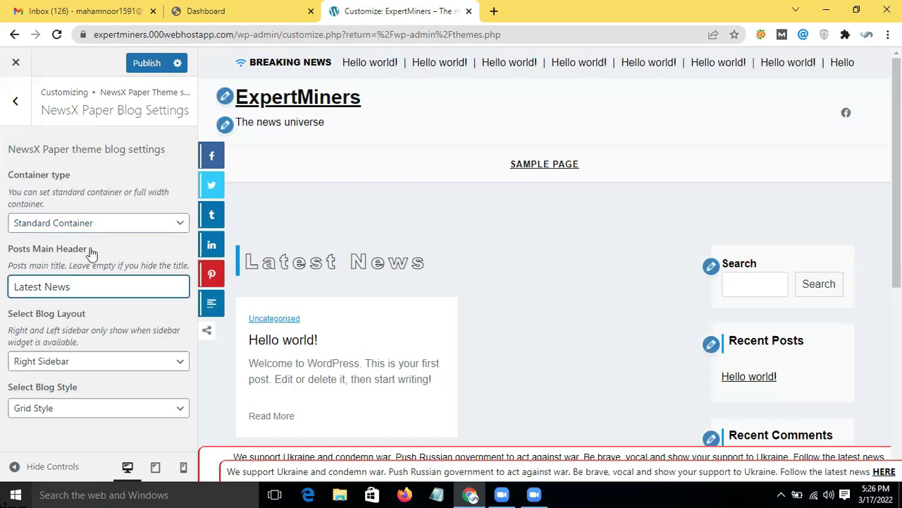
triple_click(97, 287)
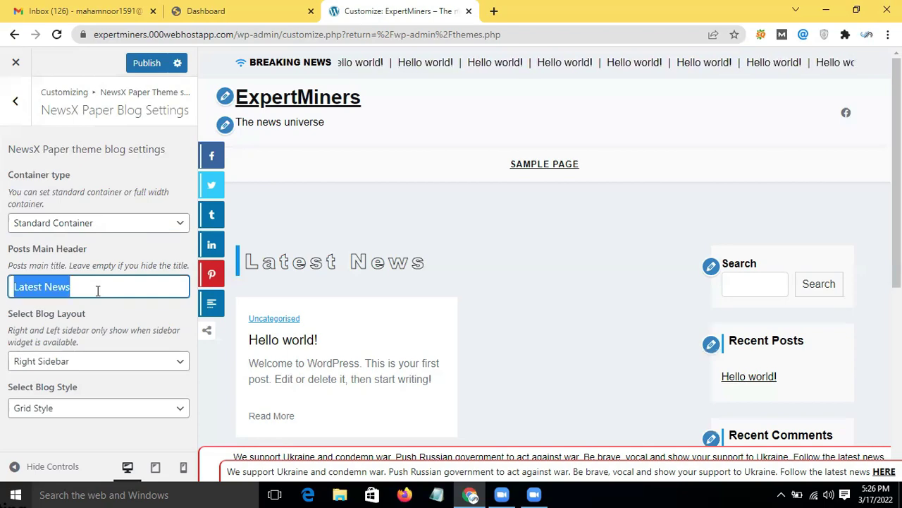
key("BackSpace")
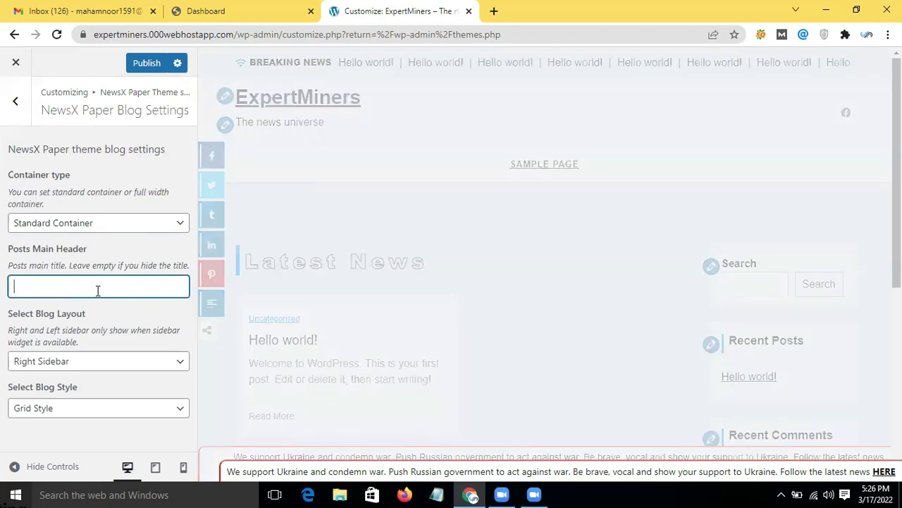
type("a")
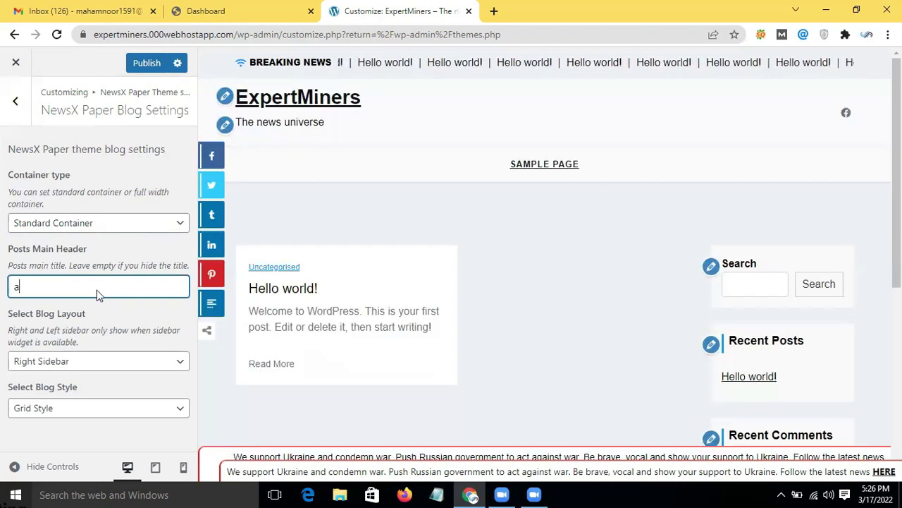
key("BackSpace")
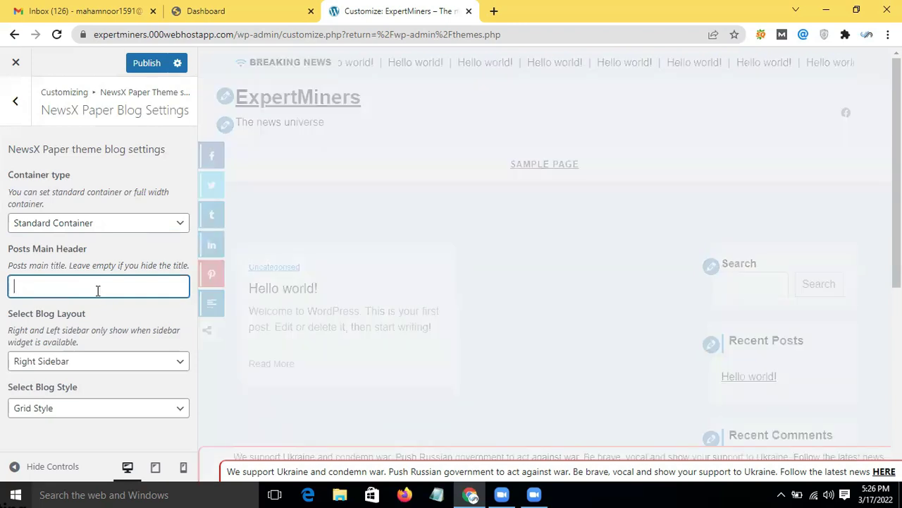
type("N")
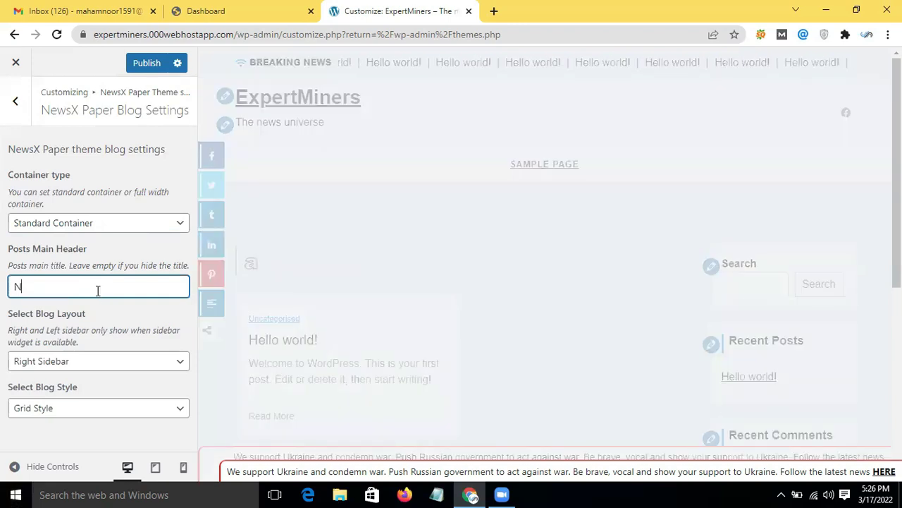
type("ews")
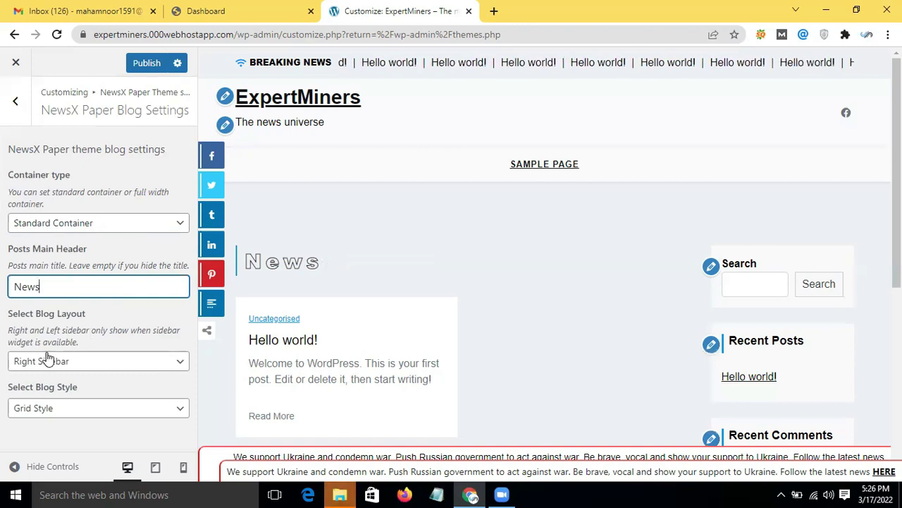
left_click(109, 364)
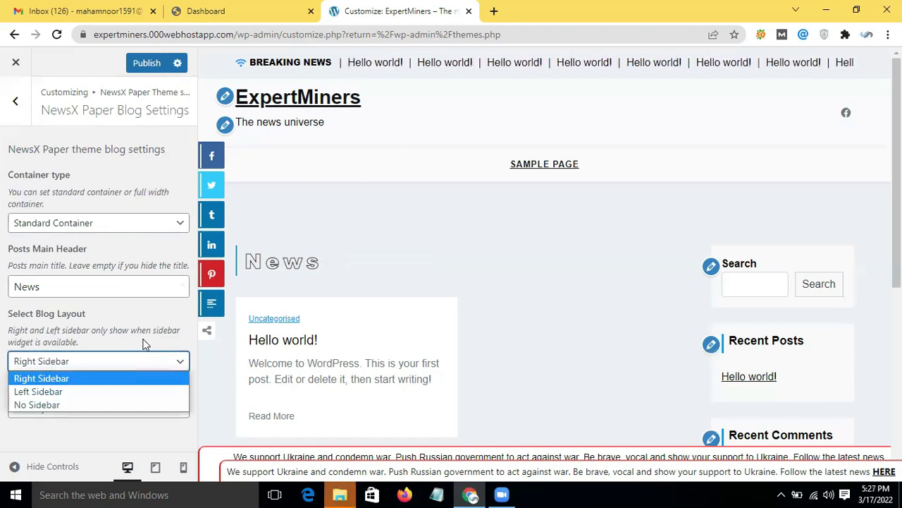
Step: Change the Blog Layout from Right to Left Sidebar, then to No Sidebar
left_click(107, 350)
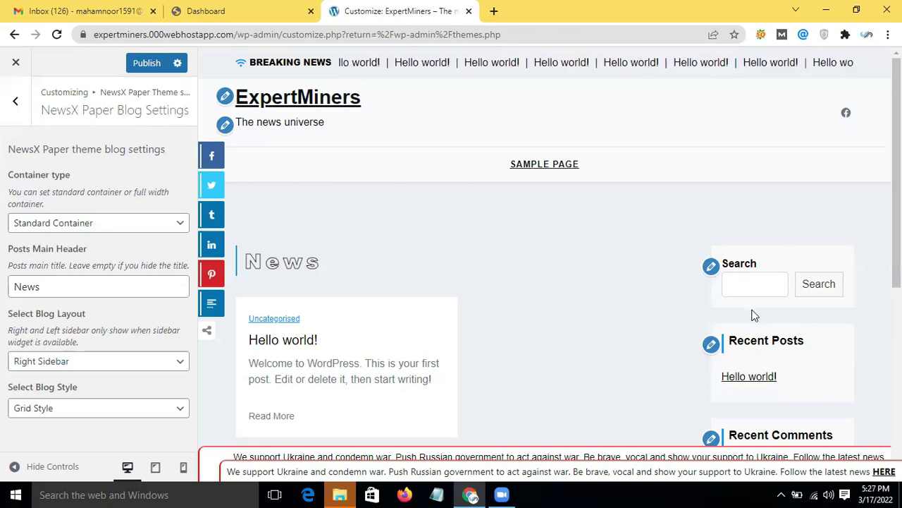
scroll(753, 314, "down", 2)
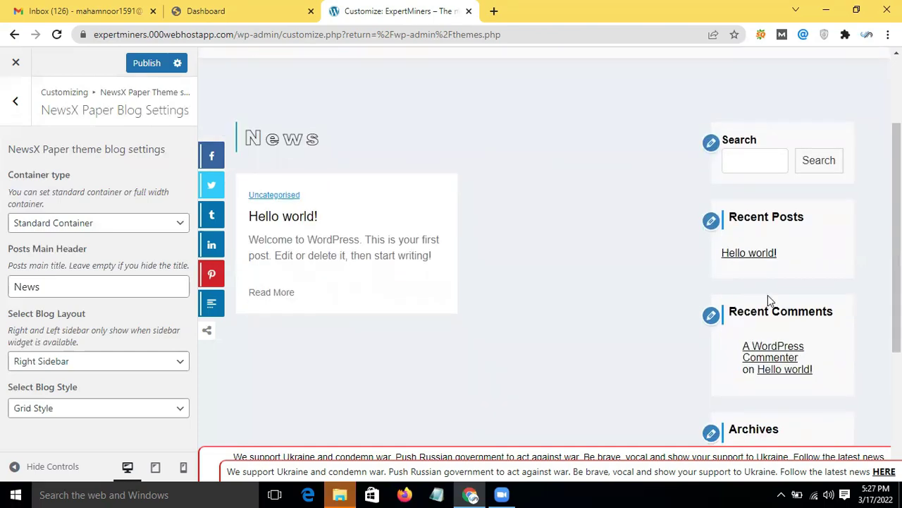
scroll(770, 300, "down", 3)
scroll(768, 295, "up", 5)
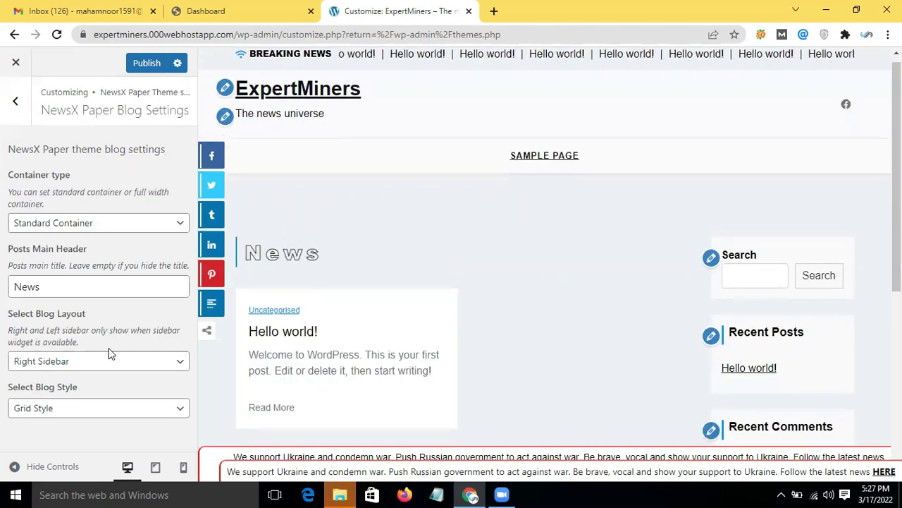
left_click(131, 362)
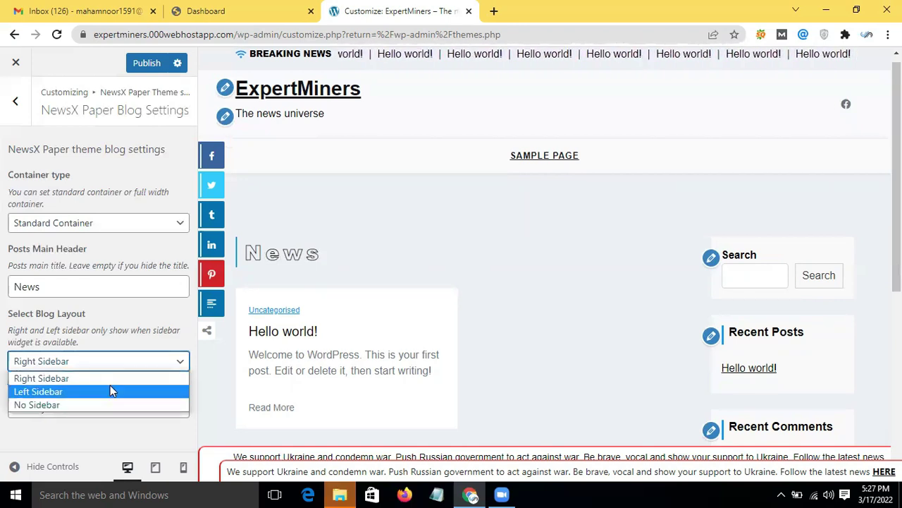
left_click(110, 391)
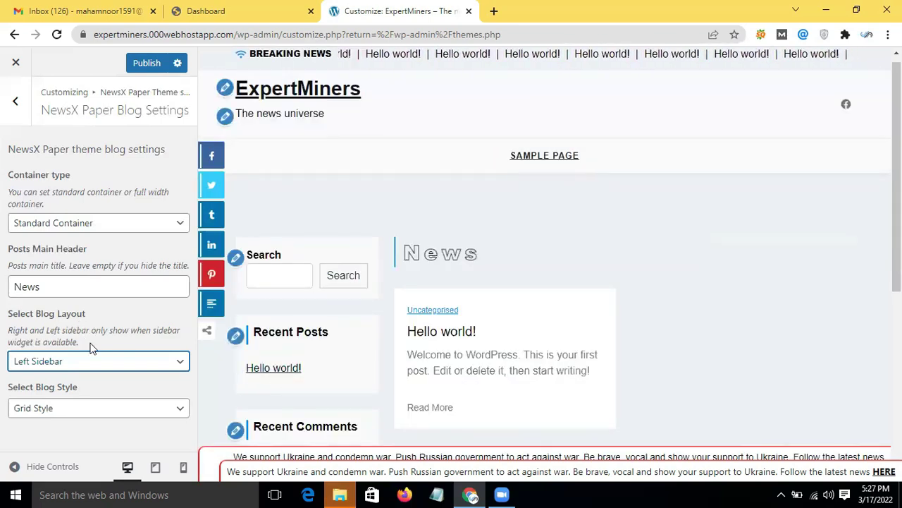
left_click(104, 366)
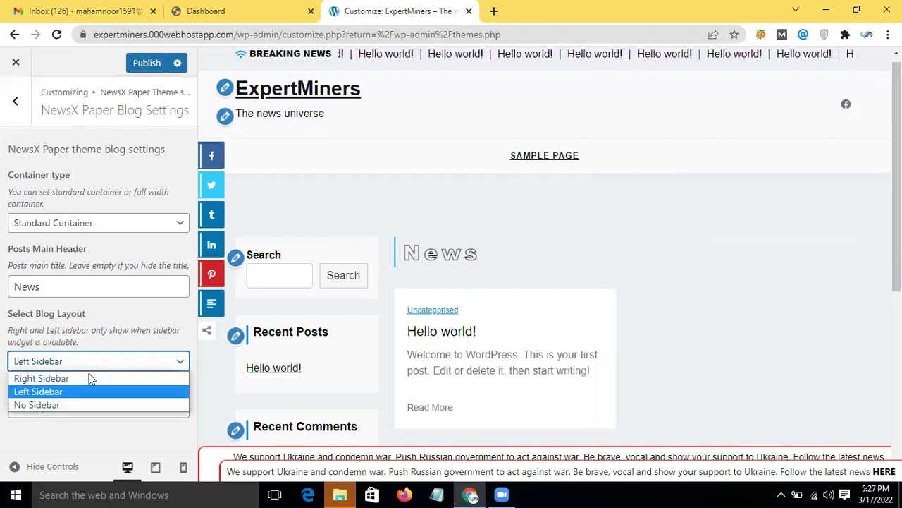
left_click(65, 404)
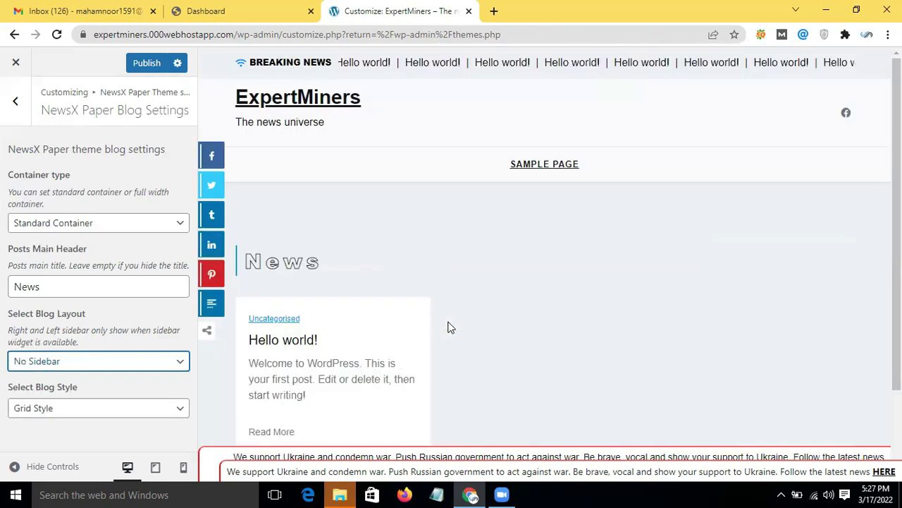
Step: Try List and Classic blog styles, settle on Grid Style, and publish the changes
left_click(131, 413)
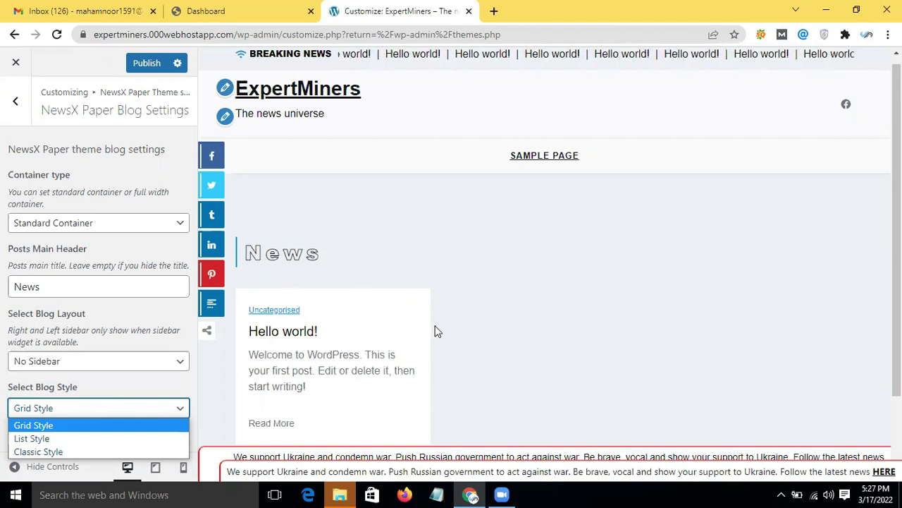
scroll(435, 328, "down", 1)
left_click(89, 413)
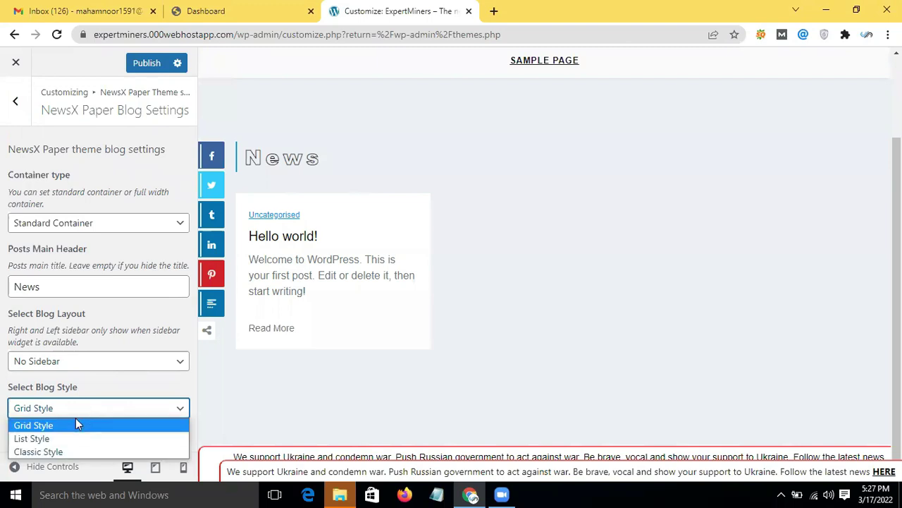
left_click(205, 373)
key("Down")
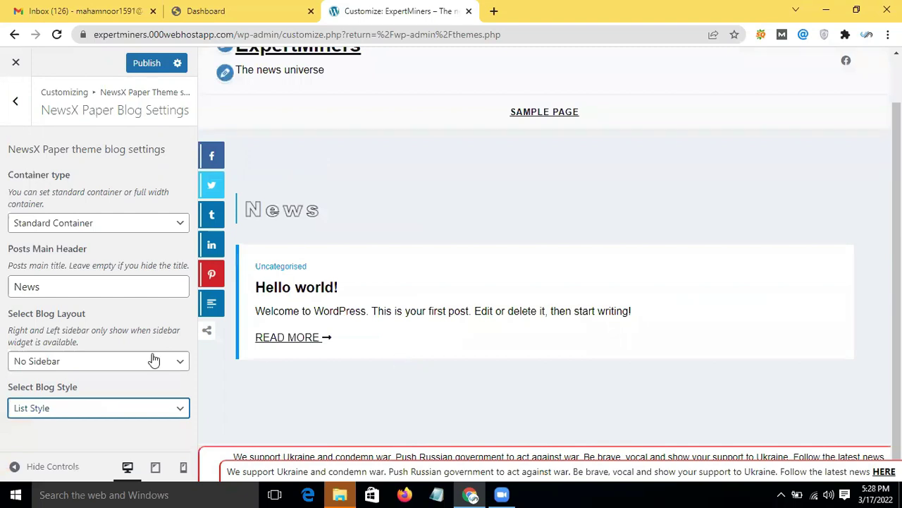
left_click(130, 413)
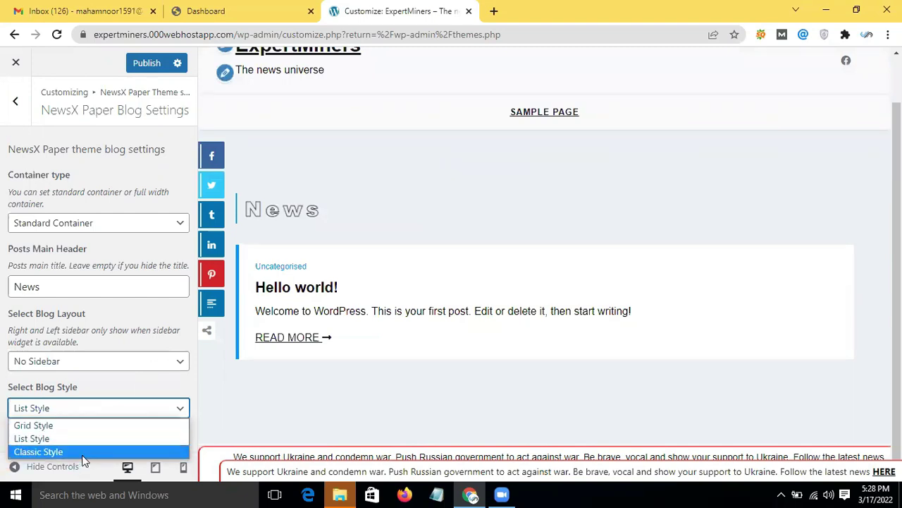
left_click(81, 455)
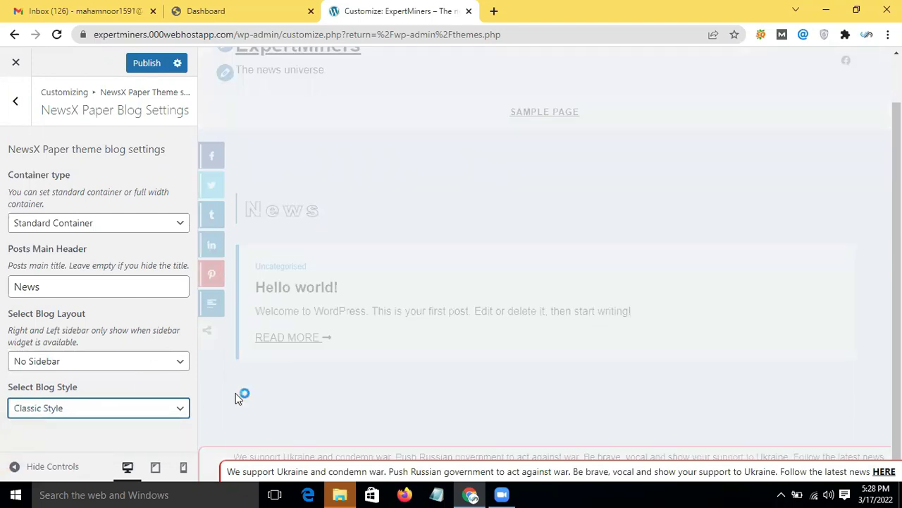
scroll(344, 342, "down", 2)
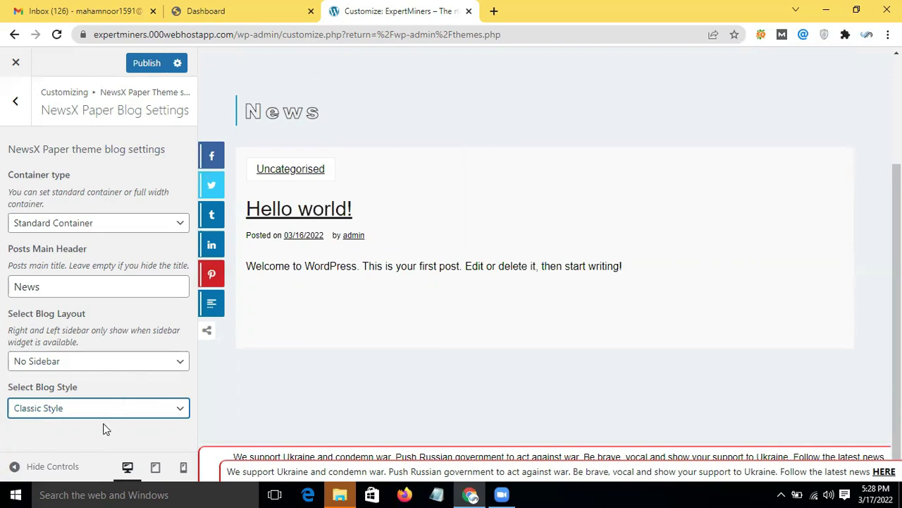
left_click(126, 416)
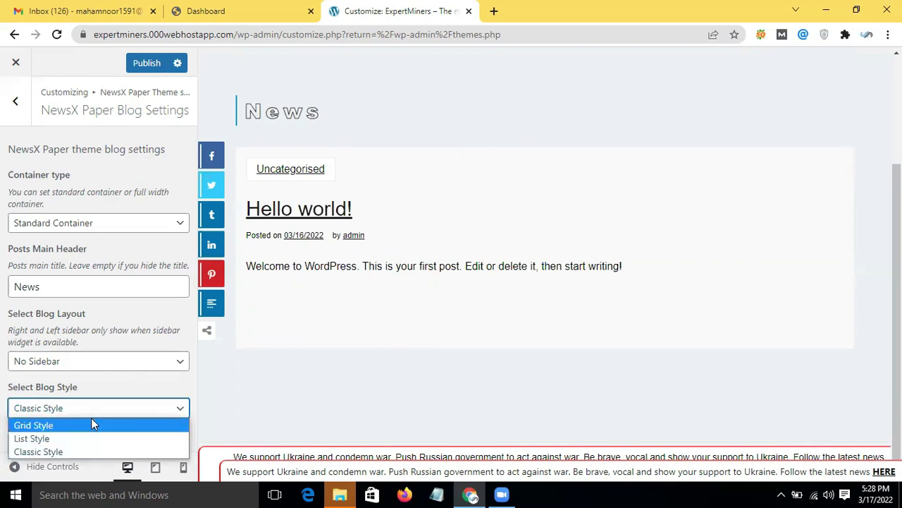
left_click(91, 423)
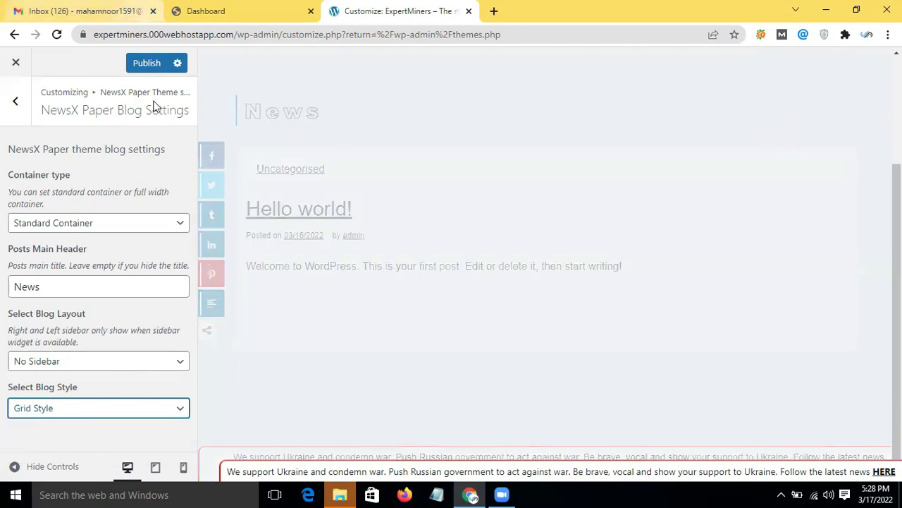
left_click(151, 75)
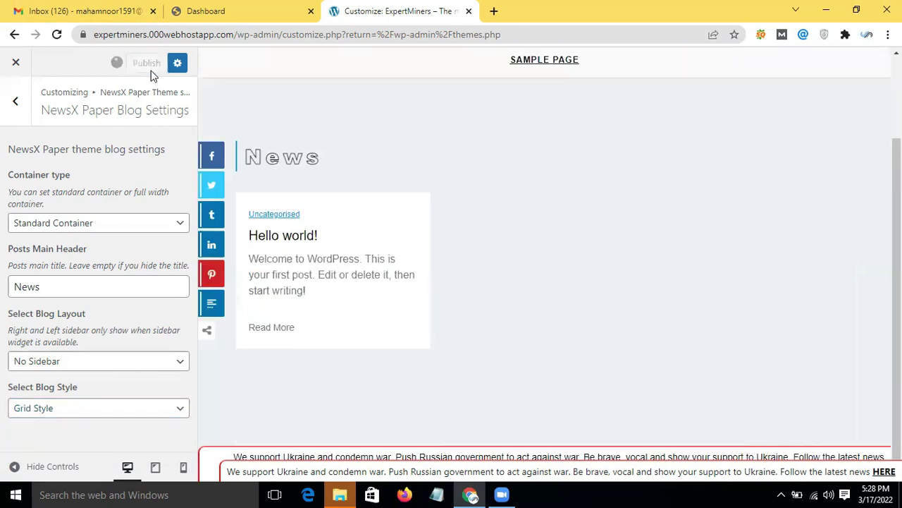
left_click(15, 101)
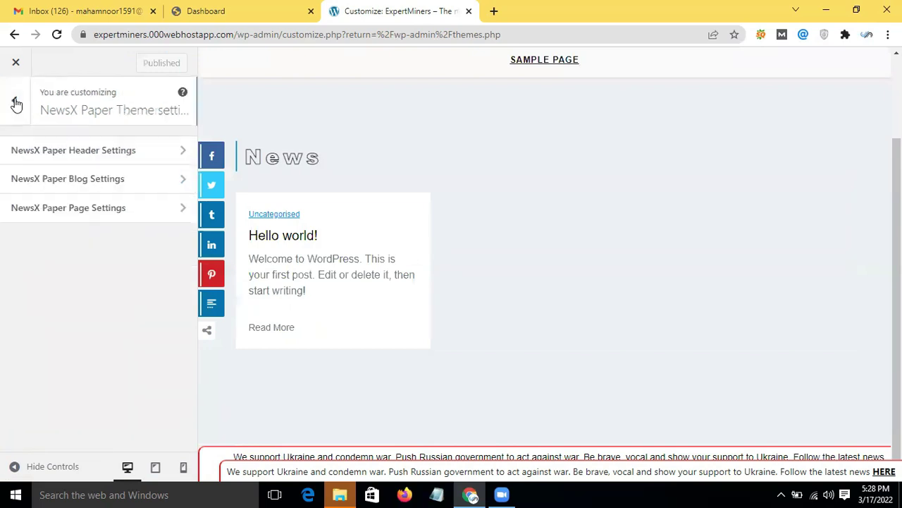
Step: In Header Image settings, add a new image, check the empty Media Library, and open the file picker
left_click(16, 104)
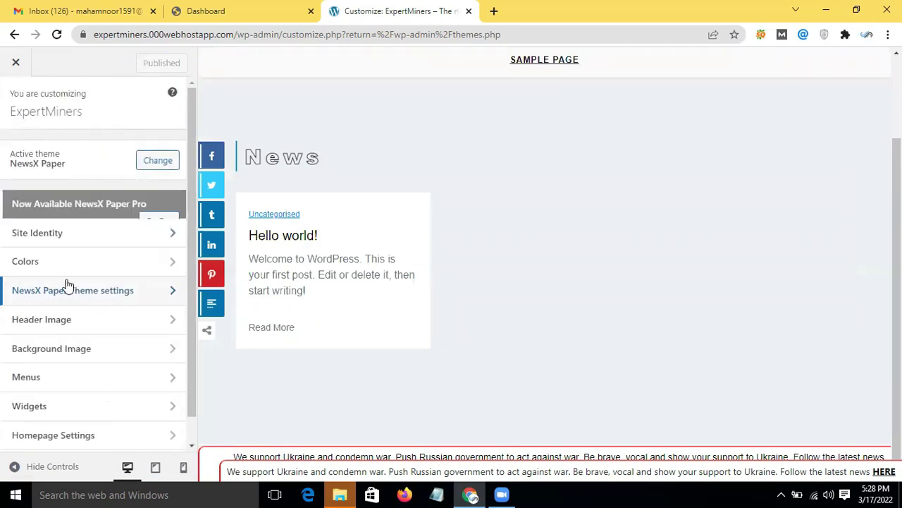
left_click(76, 322)
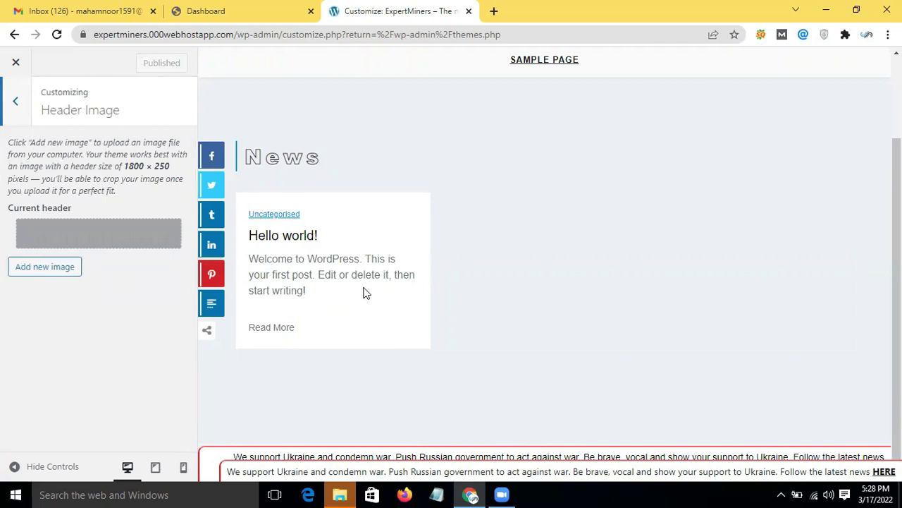
scroll(365, 290, "up", 2)
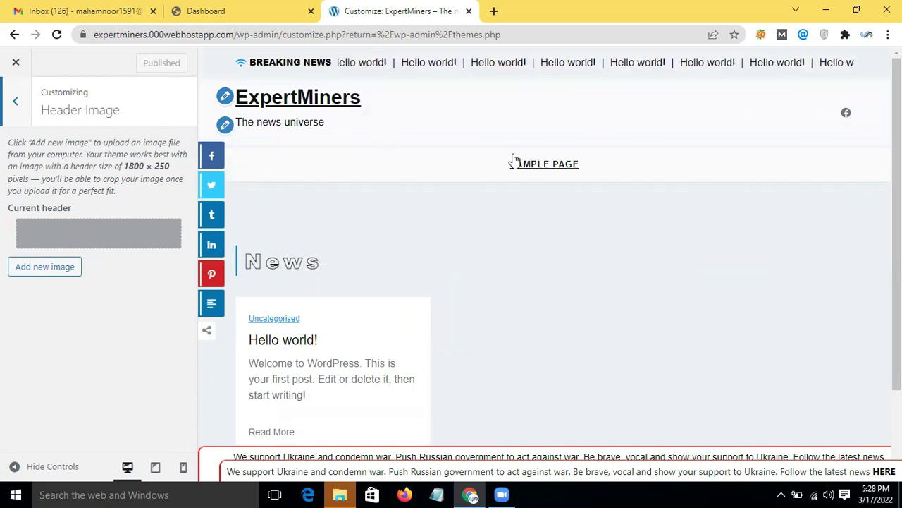
left_click(45, 269)
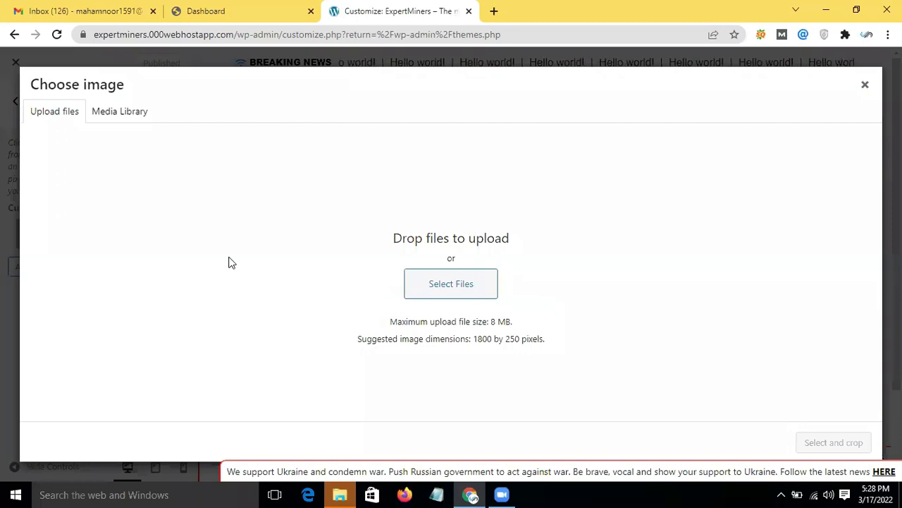
left_click(132, 115)
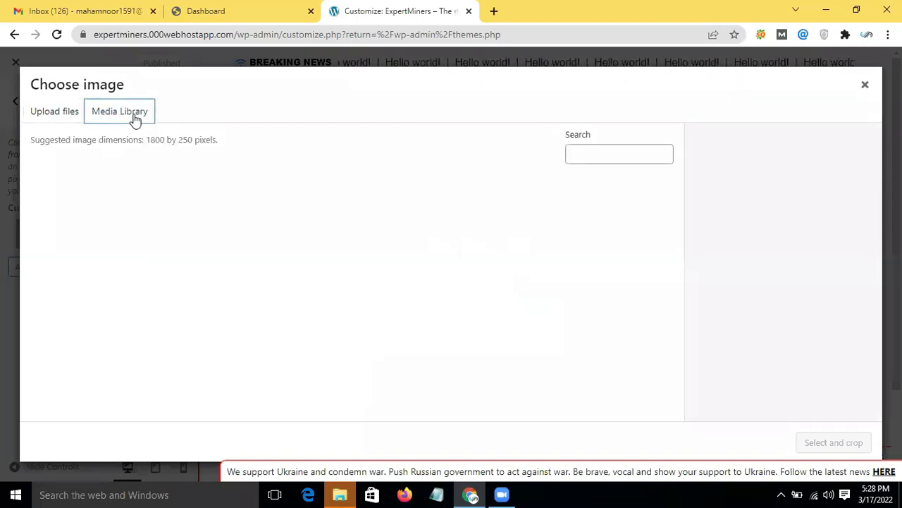
left_click(62, 114)
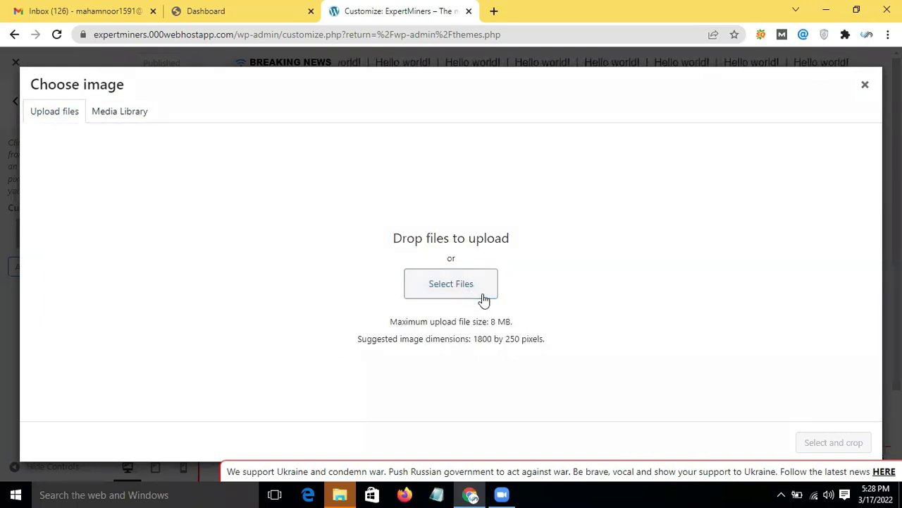
left_click(484, 299)
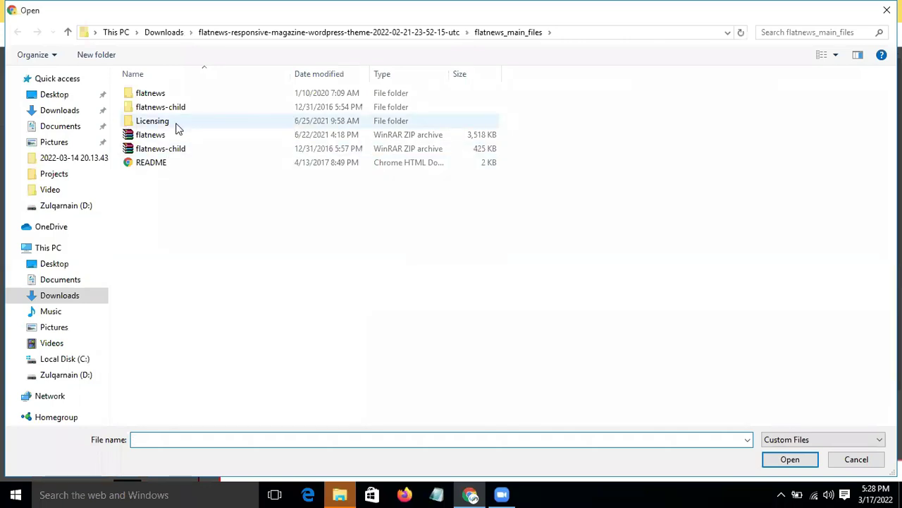
Step: Upload header-layout-default.png from the flatnews > assets > images folder
left_click(161, 93)
double_click(161, 94)
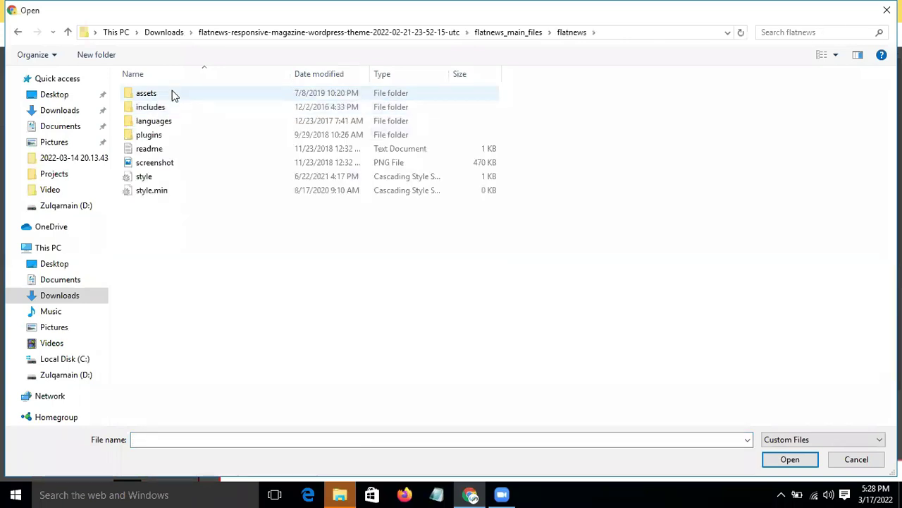
double_click(173, 93)
double_click(160, 107)
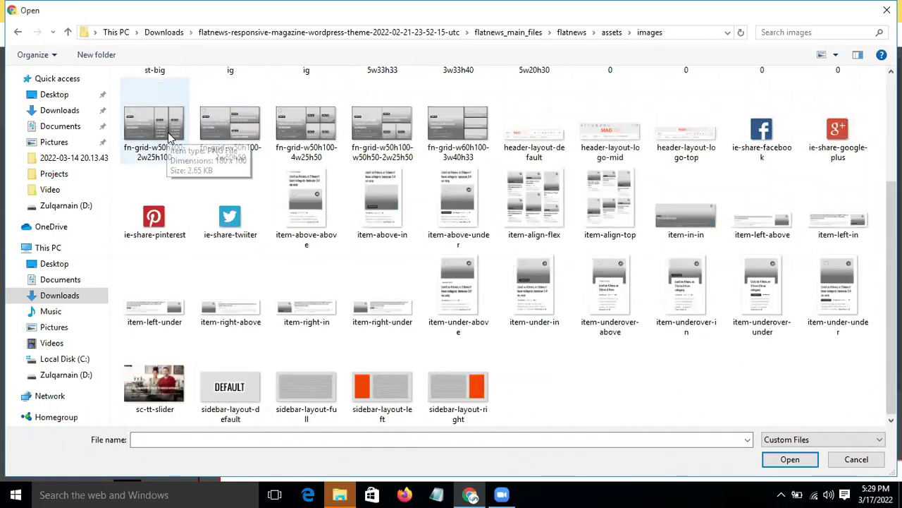
scroll(403, 257, "up", 3)
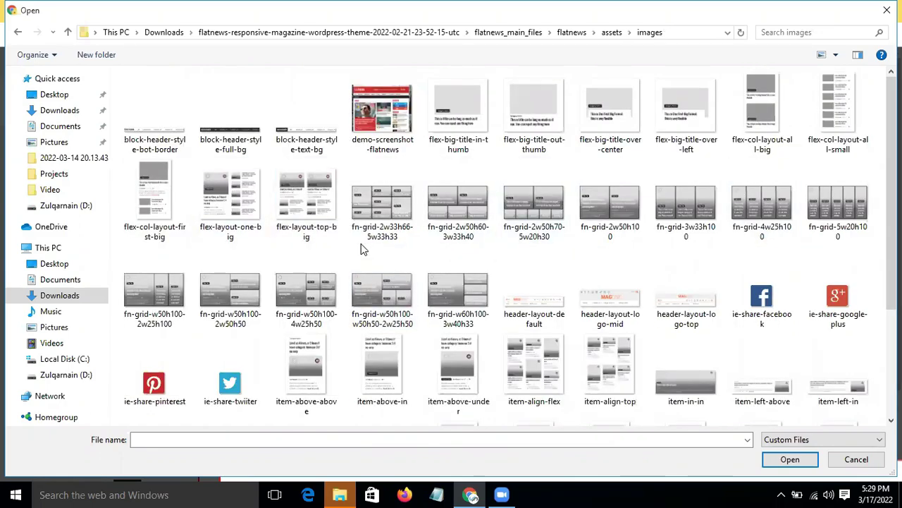
left_click(526, 302)
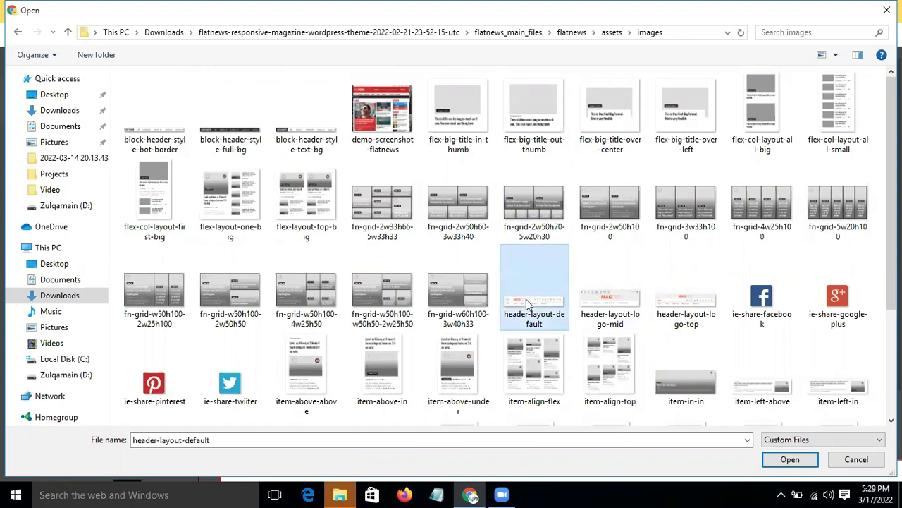
left_click(789, 459)
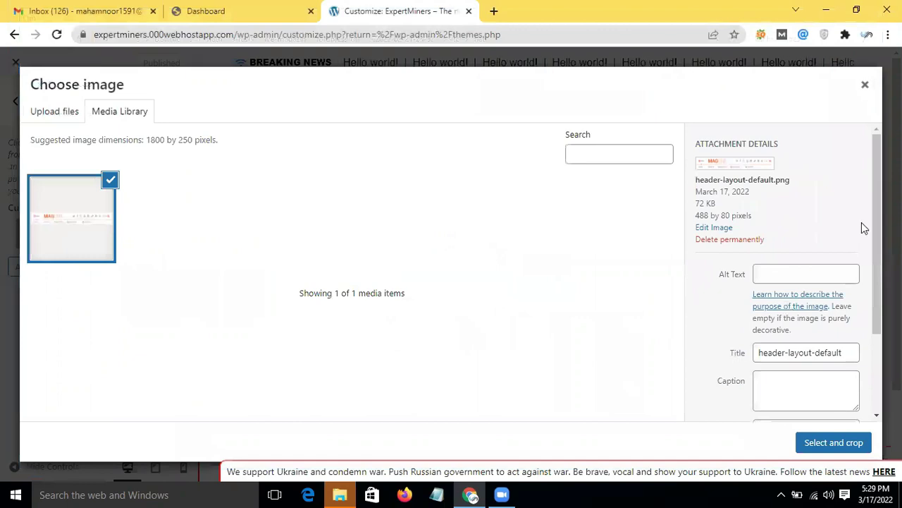
Step: Select the uploaded header and crop it with the crop box extended to the image's bottom edge
scroll(770, 316, "down", 2)
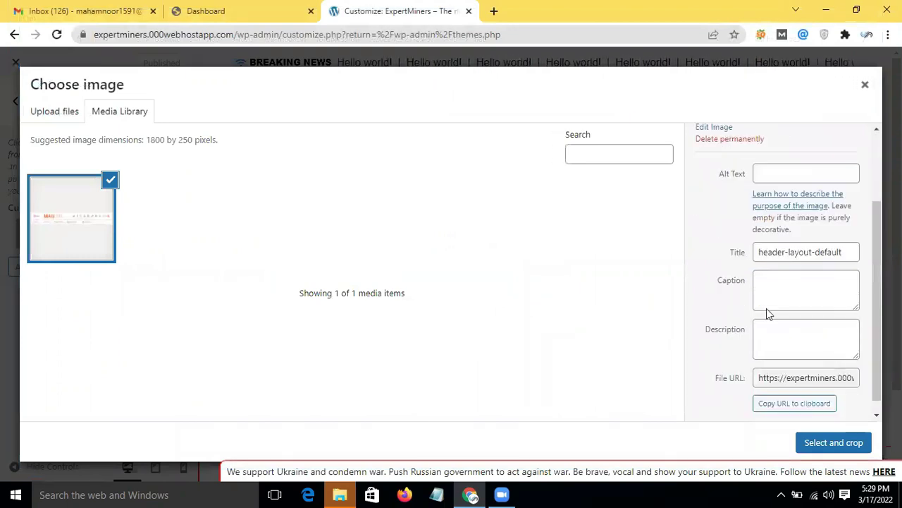
scroll(846, 369, "down", 1)
scroll(847, 371, "up", 2)
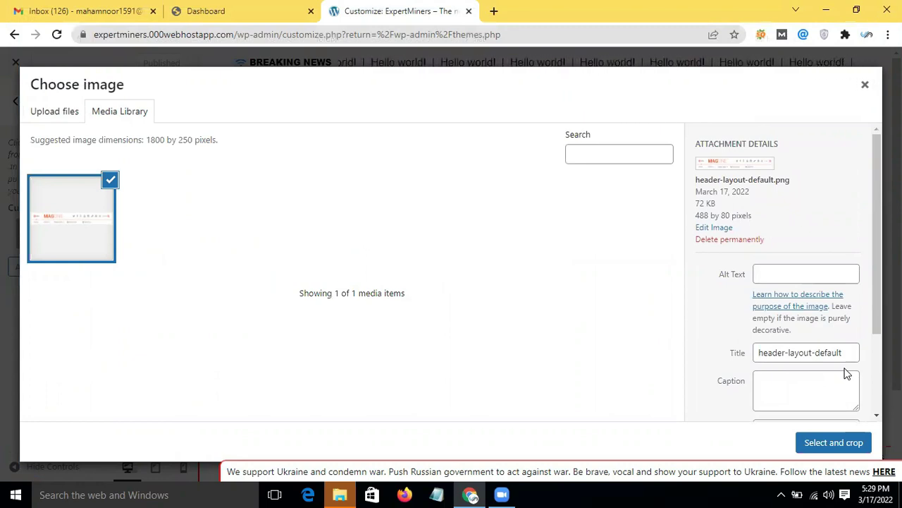
left_click(830, 439)
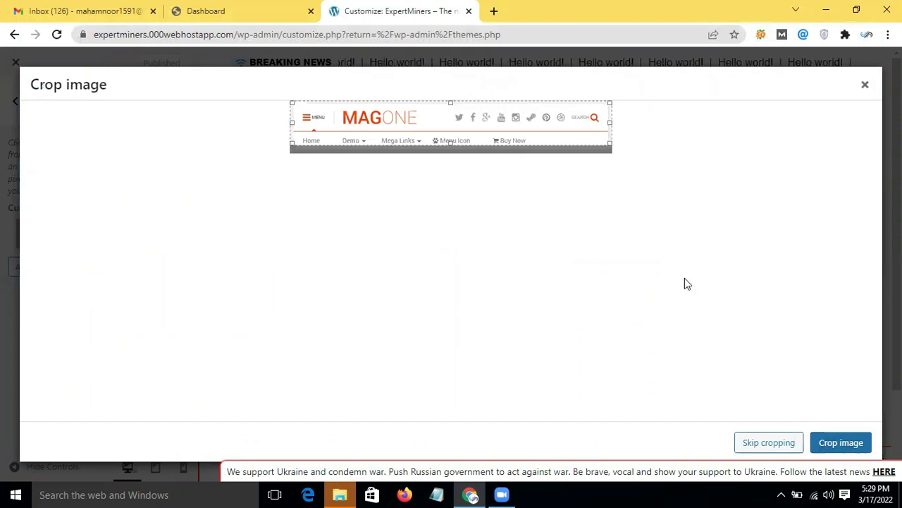
left_click_drag(451, 144, 453, 153)
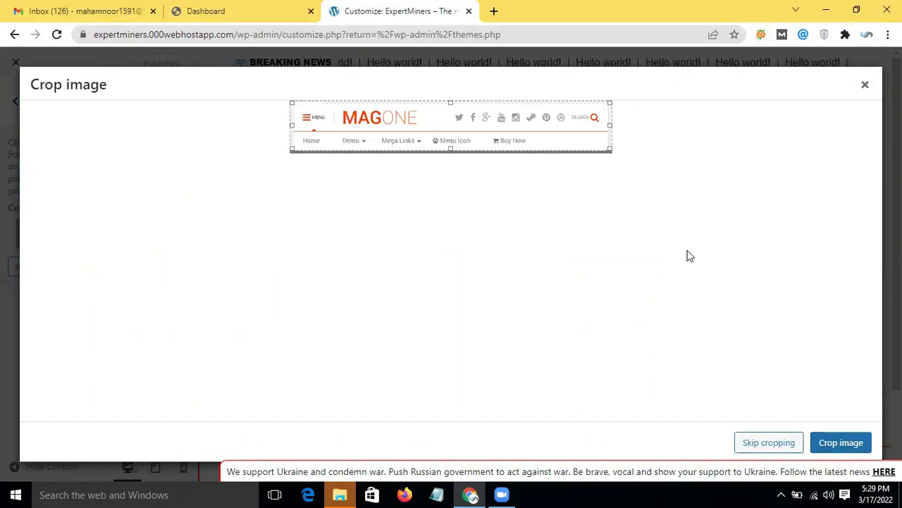
left_click(852, 449)
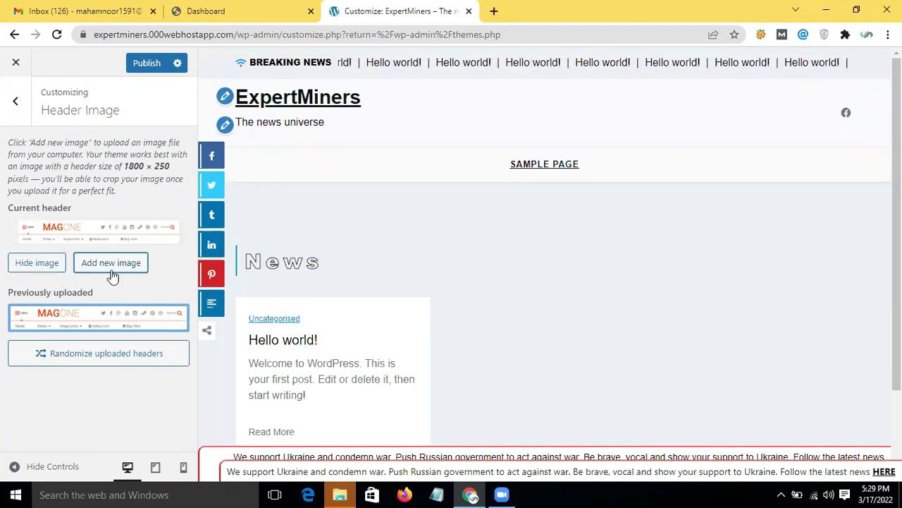
Step: Hide the current header, reselect the MAGONE header, then enable Randomize uploaded headers
left_click(34, 263)
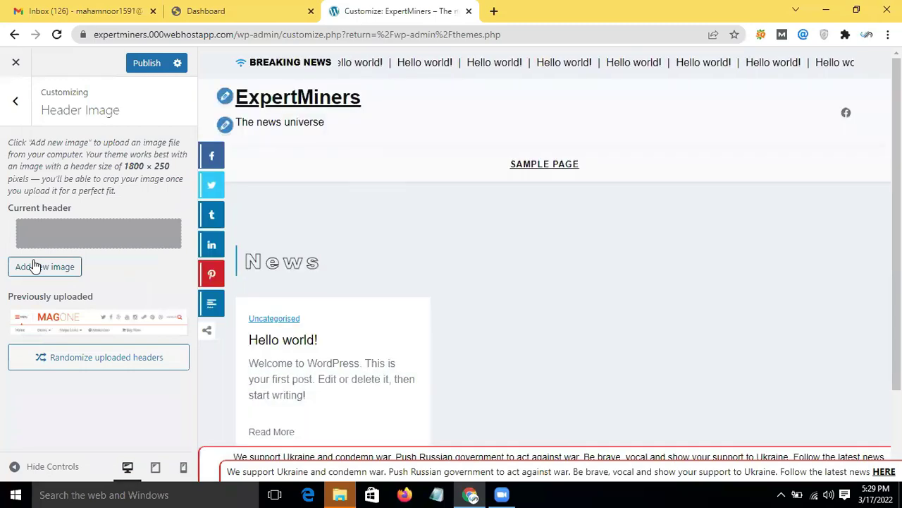
left_click(91, 329)
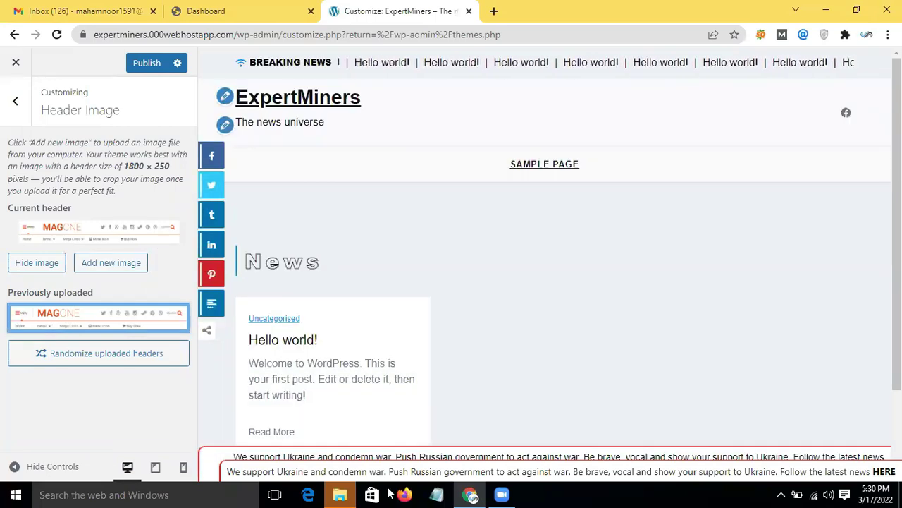
mouse_move(118, 320)
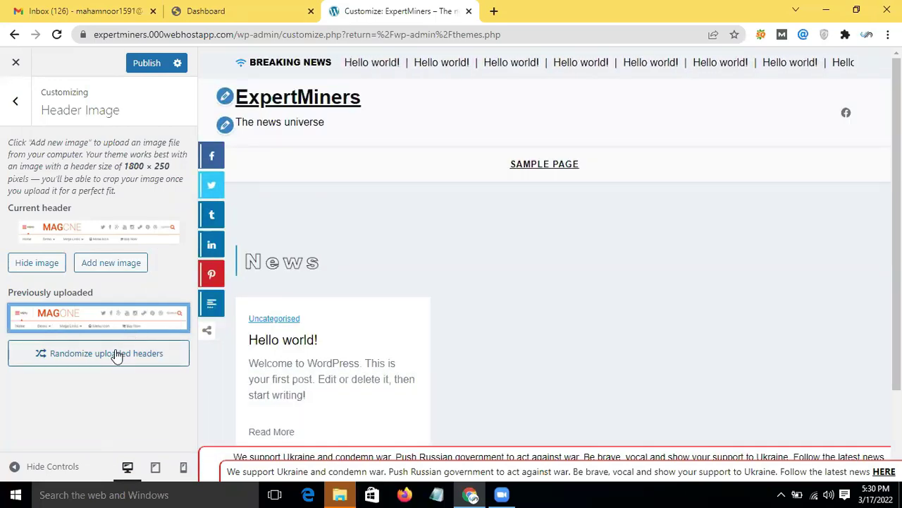
left_click(115, 350)
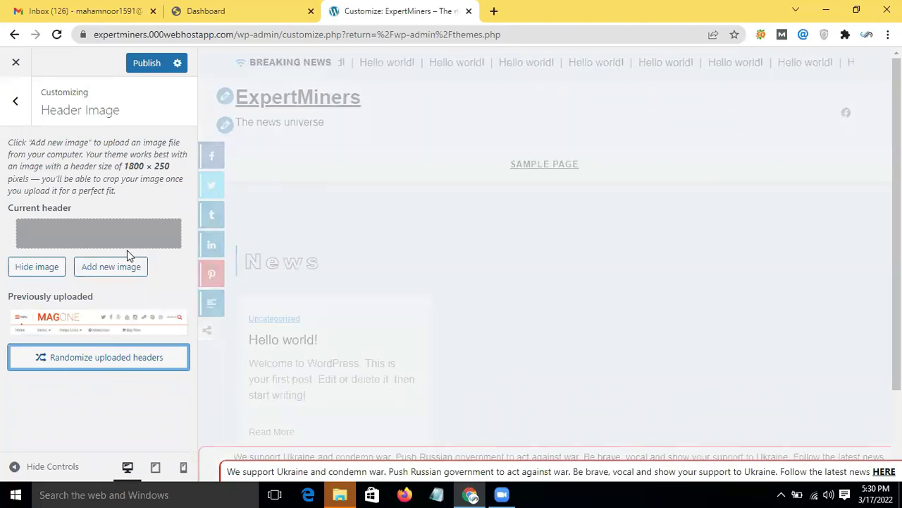
left_click(15, 102)
scroll(188, 293, "down", 1)
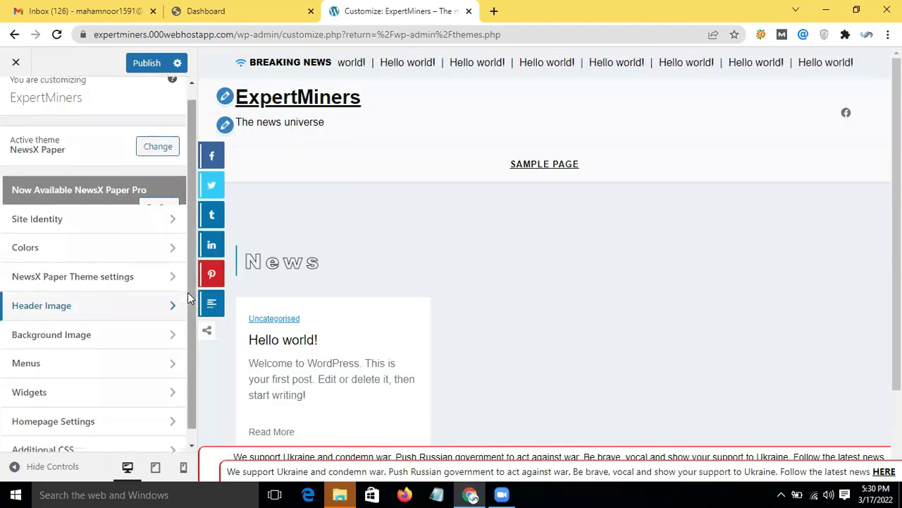
Step: Upload demo-screenshot-flatnews as the site's background image
left_click(117, 318)
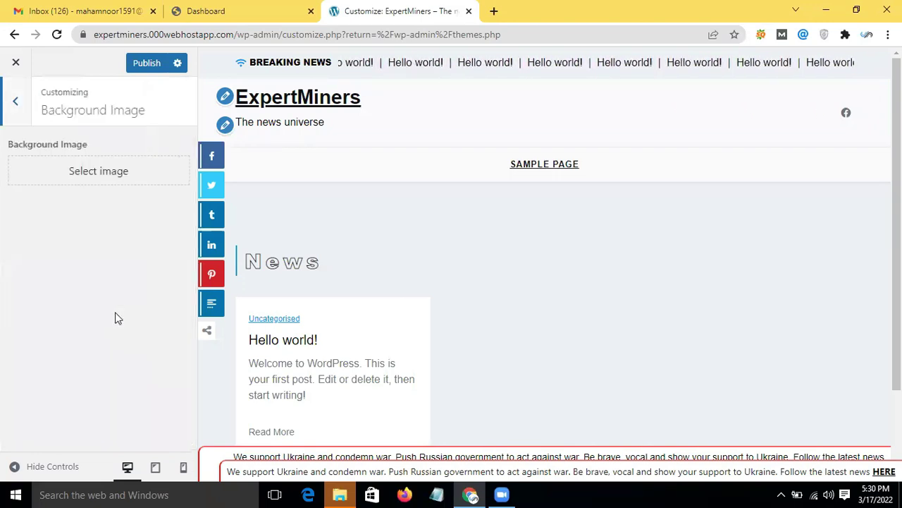
left_click(143, 180)
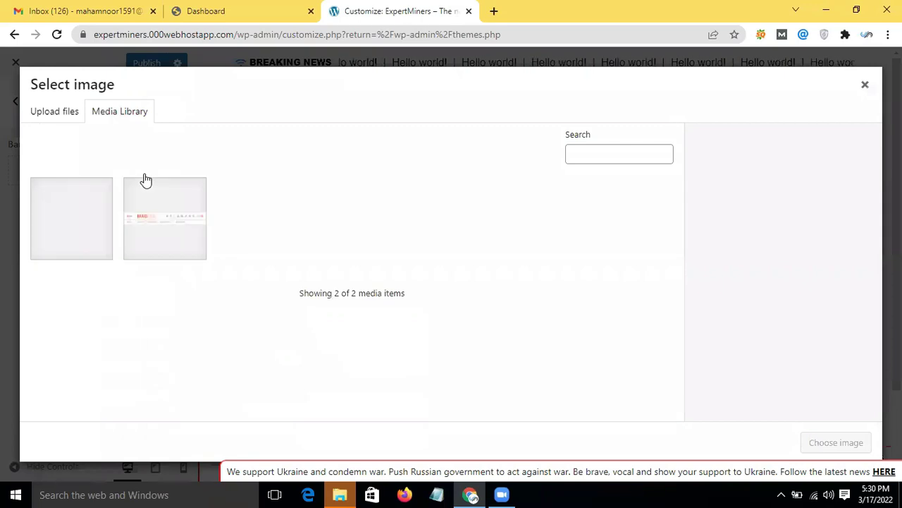
left_click(55, 111)
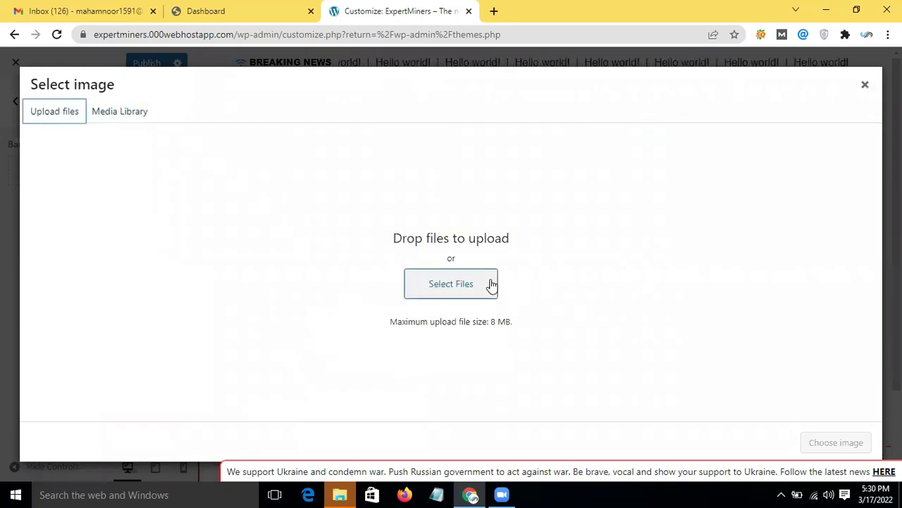
left_click(459, 284)
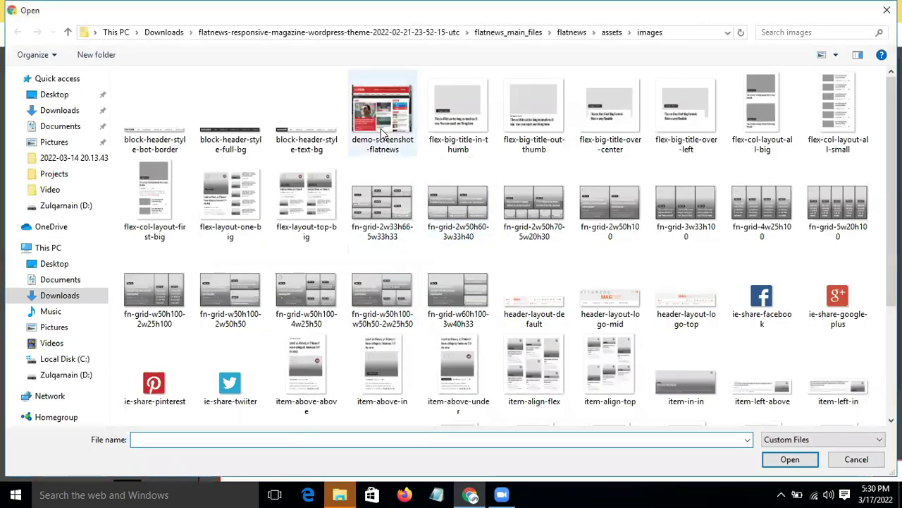
scroll(383, 134, "down", 2)
scroll(383, 134, "up", 2)
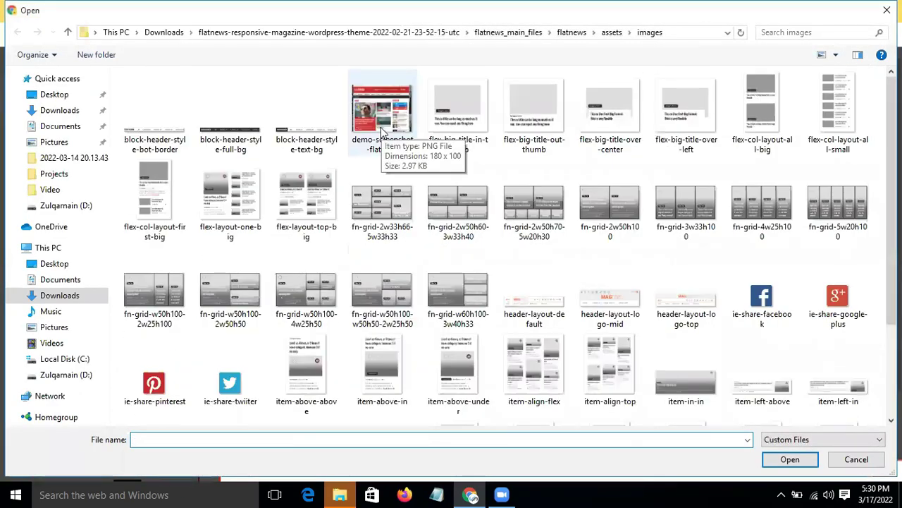
double_click(382, 131)
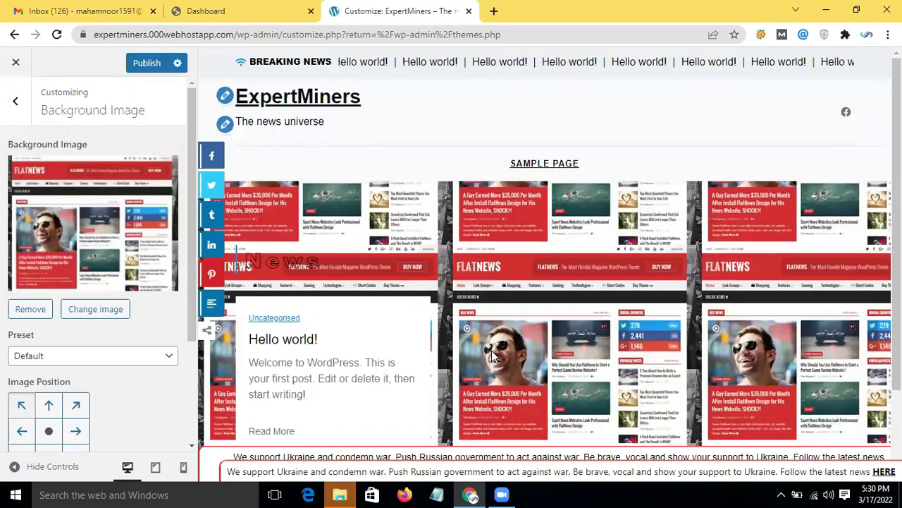
Step: Remove the demo-screenshot-flatnews background image from the site
scroll(493, 356, "down", 2)
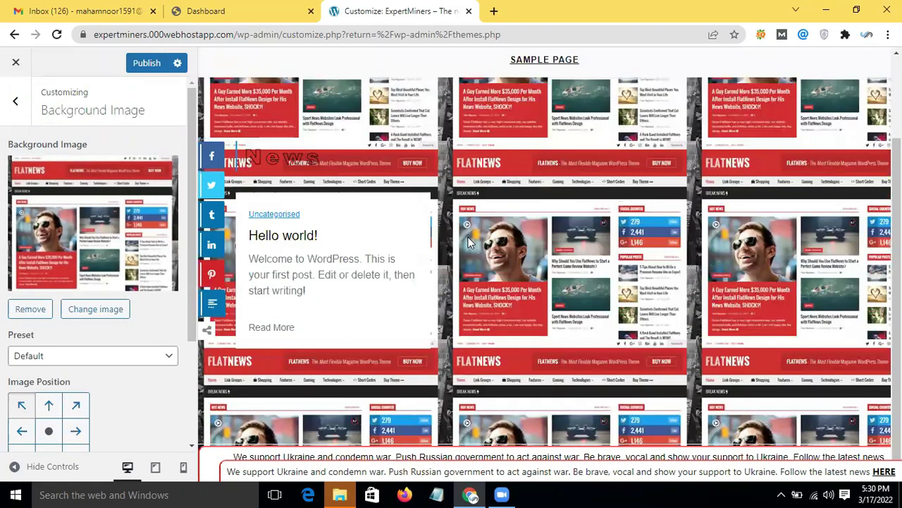
scroll(275, 170, "up", 2)
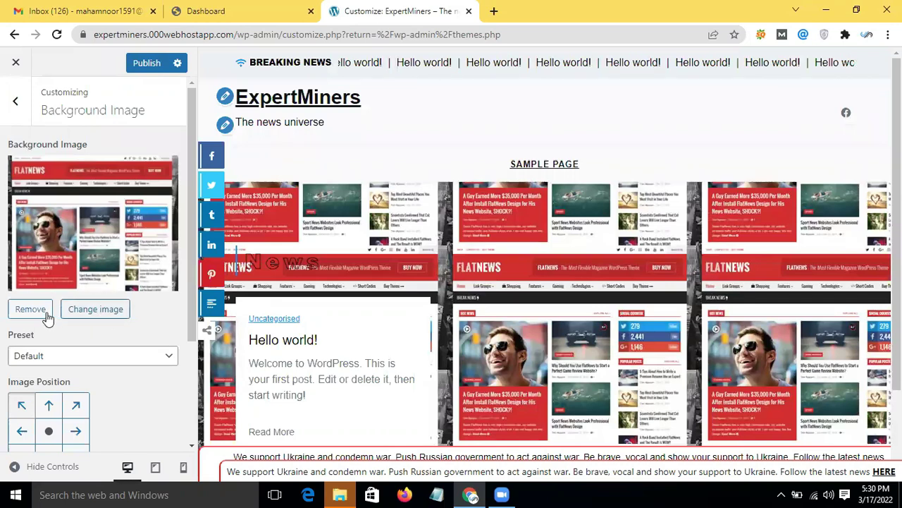
left_click(31, 309)
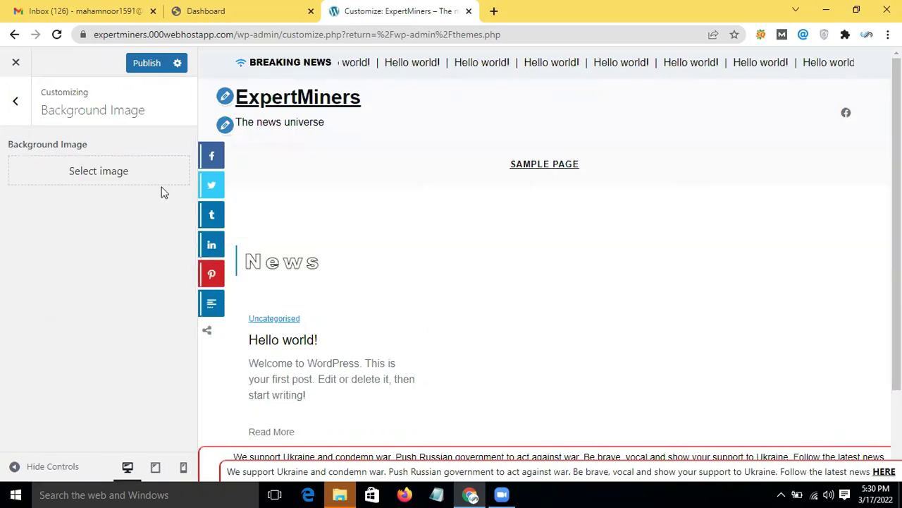
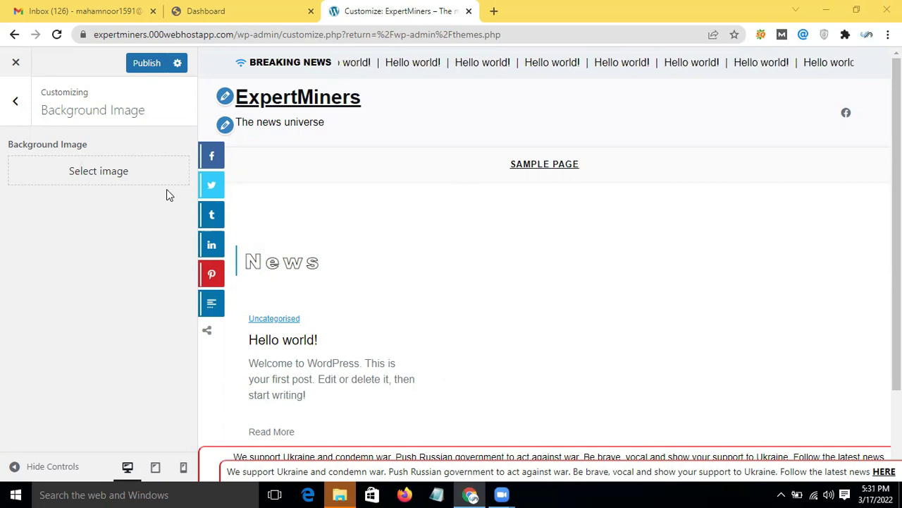
Step: Return to the main Customizer list and open the Menus section, which shows no menus yet
left_click(15, 107)
left_click(79, 346)
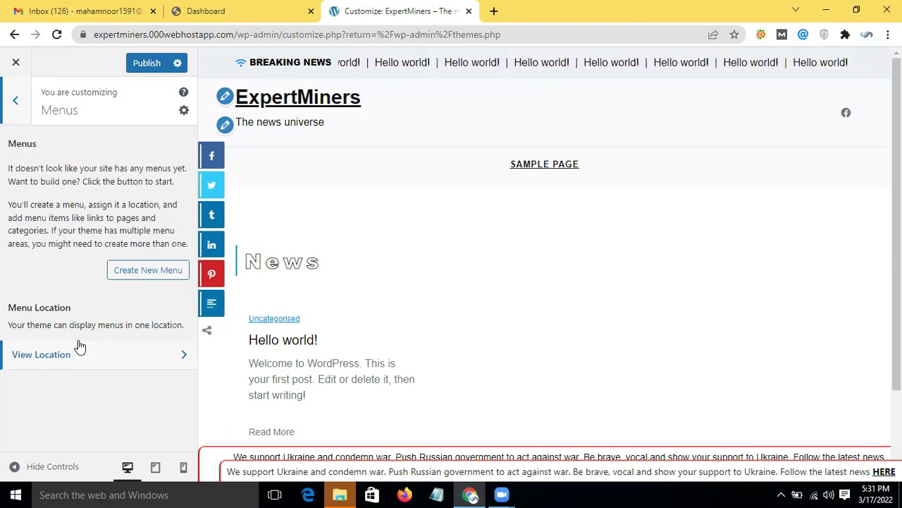
Step: Open the Sidebar widget area and dismiss the block widgets welcome notice
left_click(20, 107)
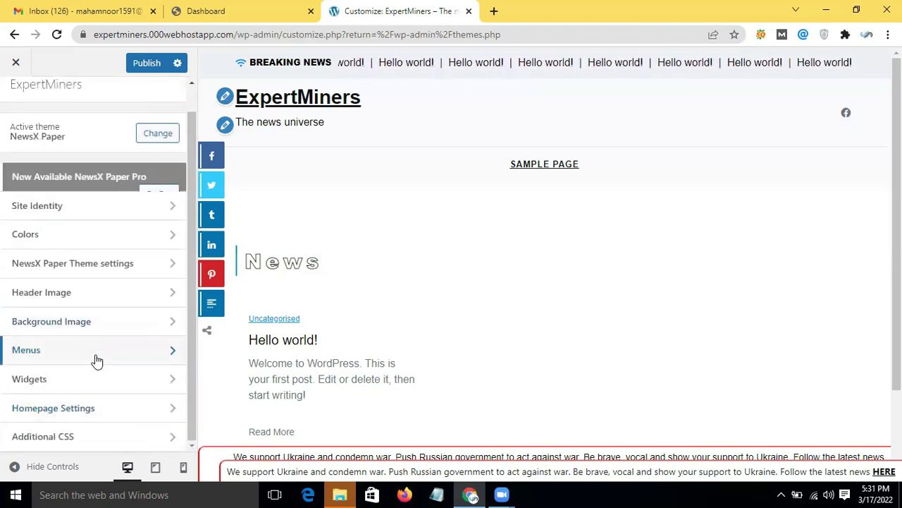
left_click(86, 380)
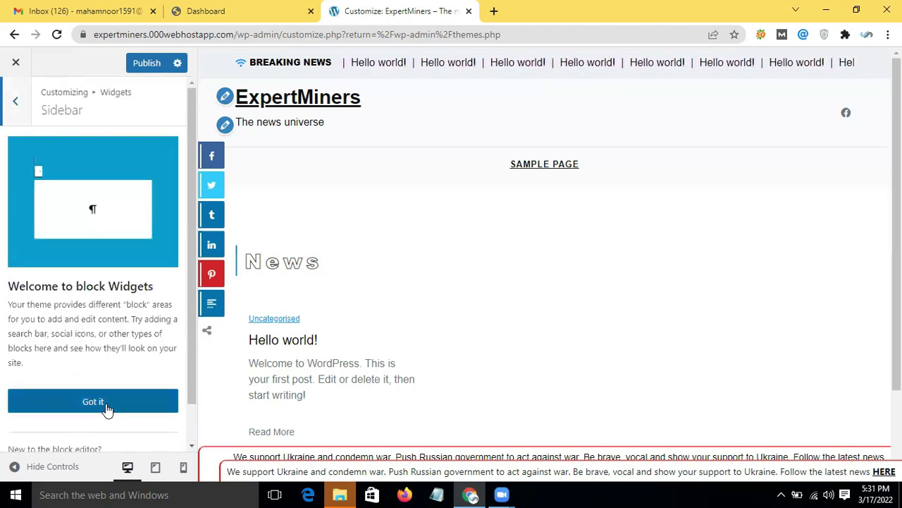
left_click(106, 403)
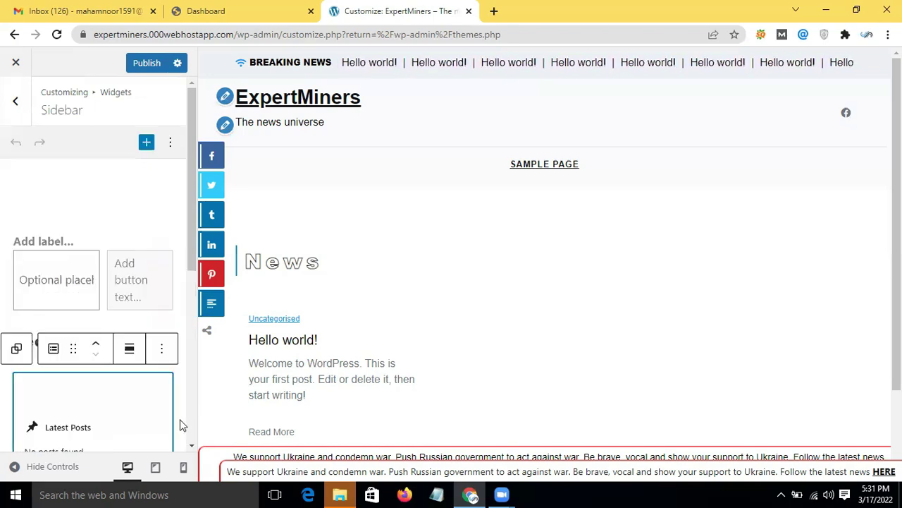
Step: Review the Sidebar widgets, then return to the main Customizer settings list
scroll(147, 270, "down", 3)
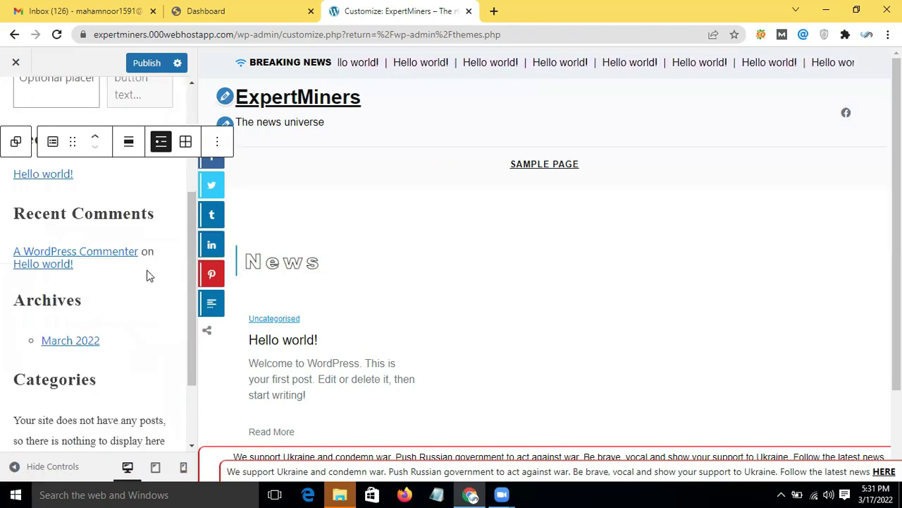
scroll(149, 270, "up", 2)
scroll(148, 270, "up", 2)
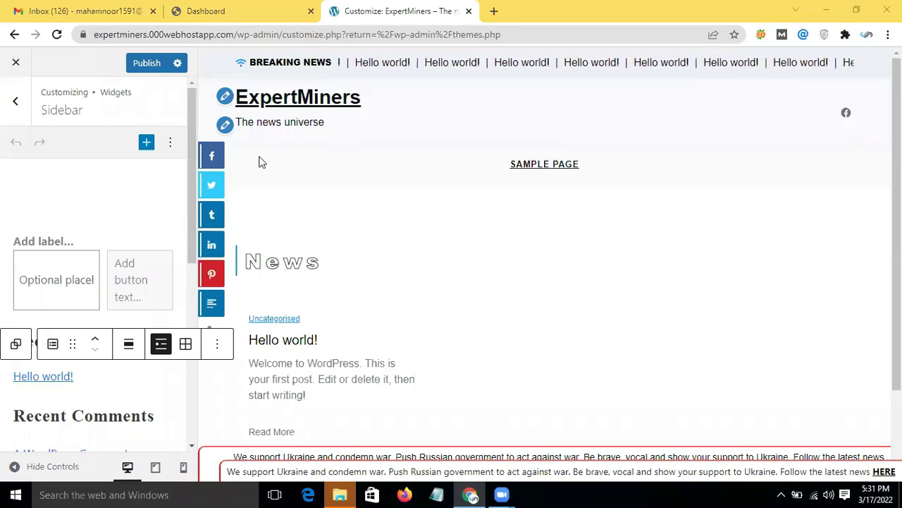
left_click_drag(194, 160, 190, 295)
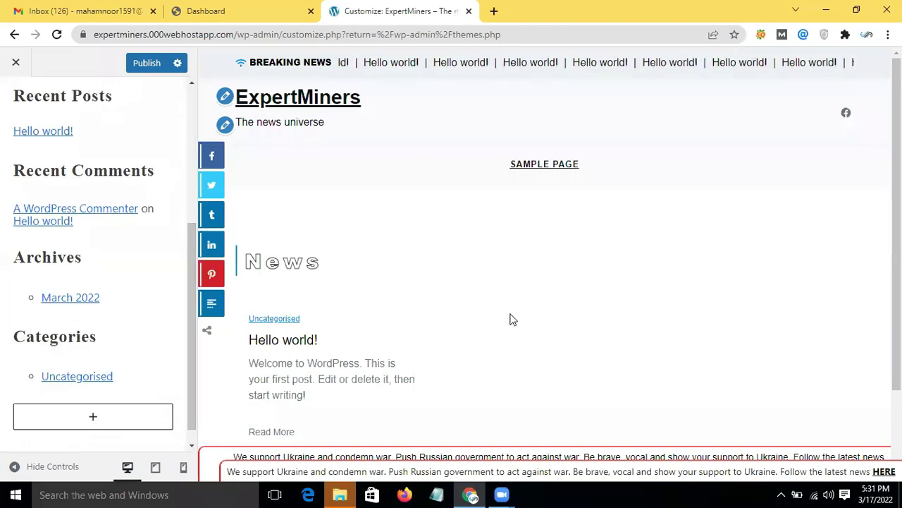
scroll(512, 319, "down", 1)
scroll(582, 256, "up", 2)
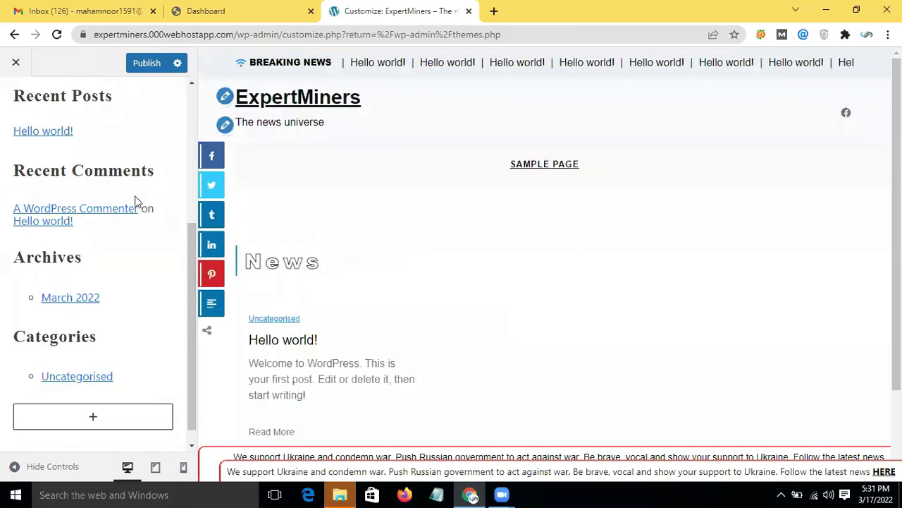
scroll(36, 161, "up", 5)
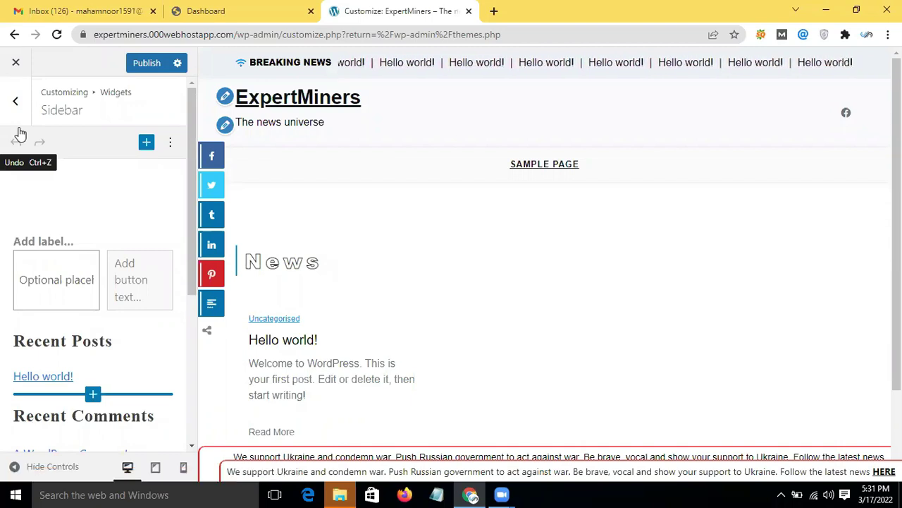
left_click(16, 102)
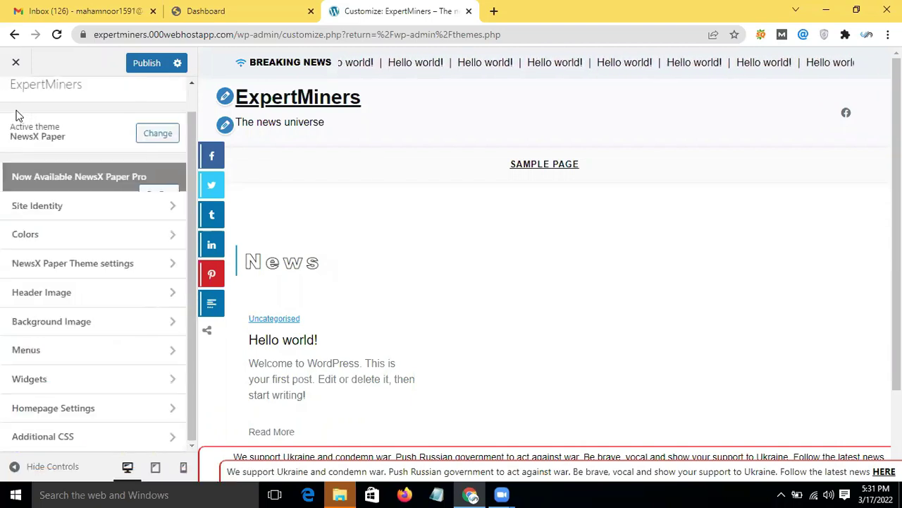
left_click(127, 412)
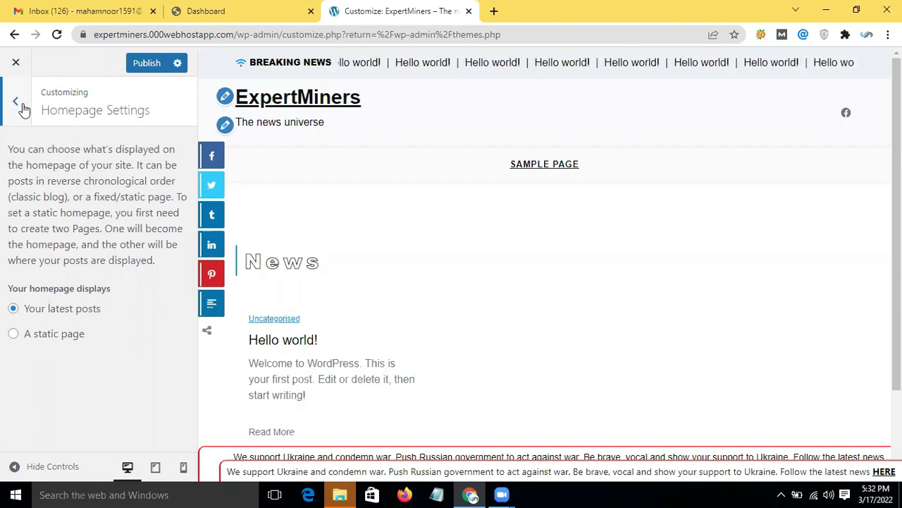
left_click(17, 102)
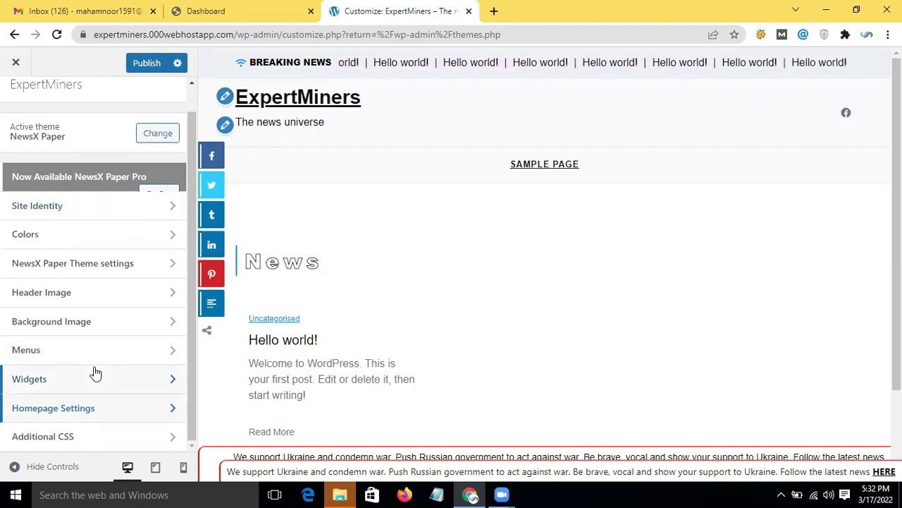
scroll(94, 373, "up", 1)
scroll(95, 373, "down", 1)
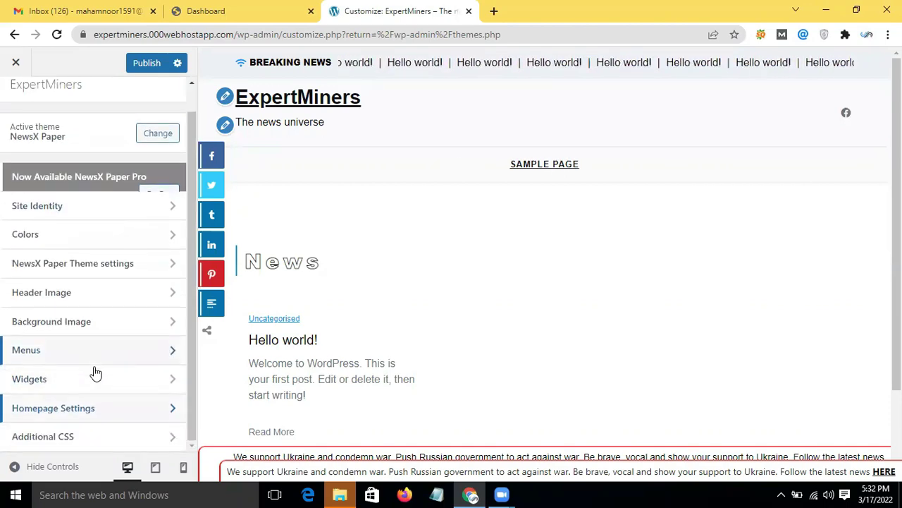
Step: Open Additional CSS, hide its help text, and place the cursor on line 1 of the editor
left_click(92, 436)
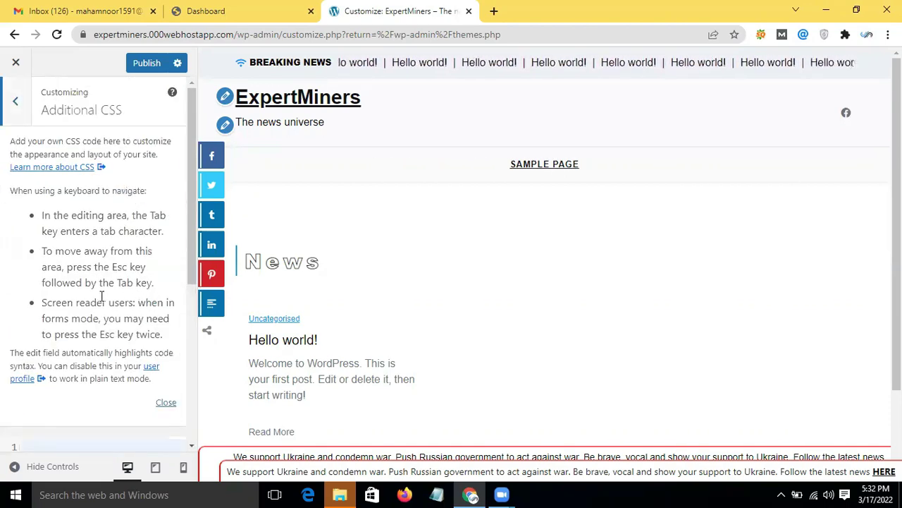
scroll(100, 296, "down", 2)
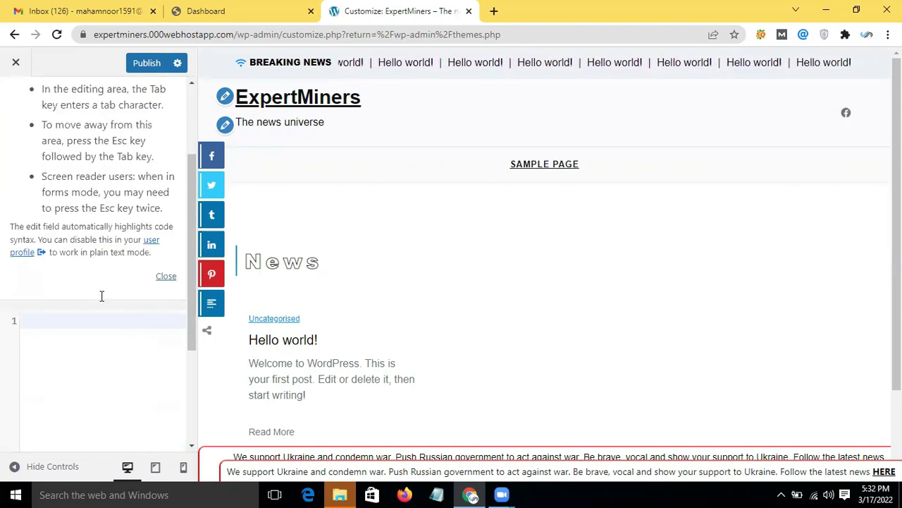
left_click(167, 263)
left_click(113, 149)
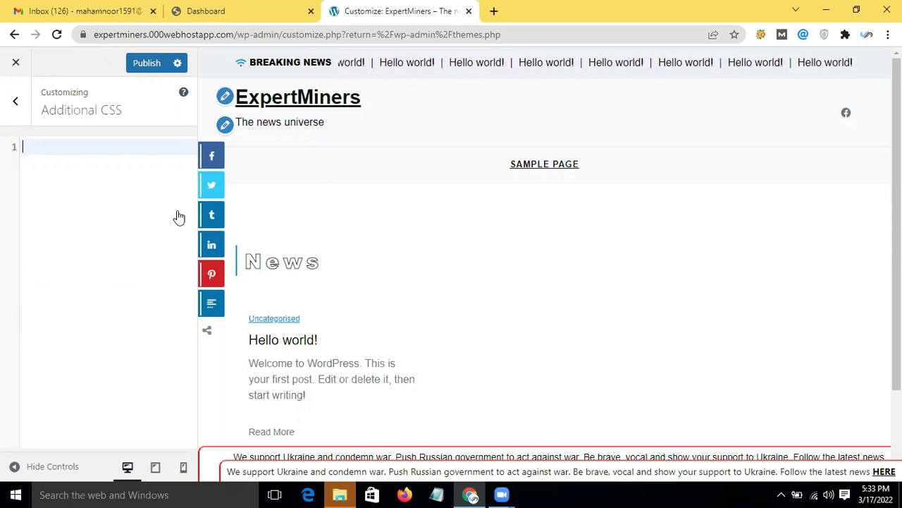
scroll(260, 291, "down", 1)
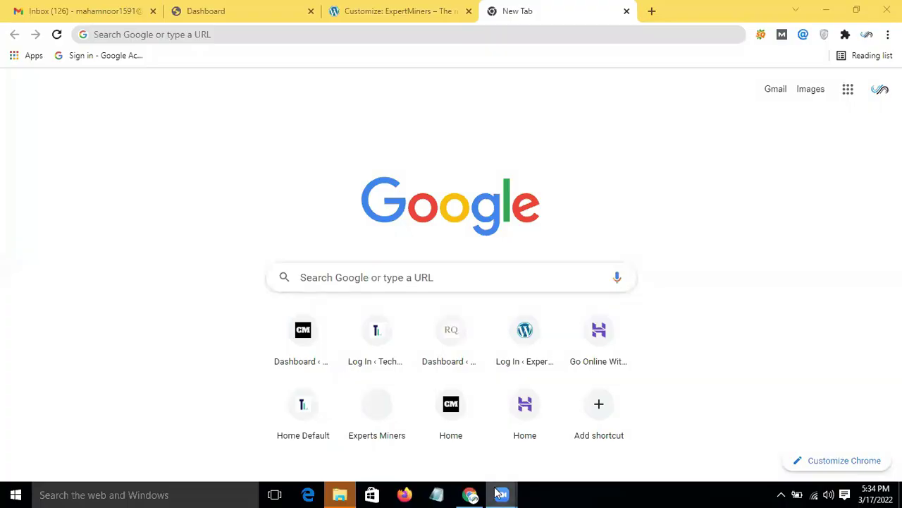
Step: Open a new Chrome tab showing the Google start page
mouse_move(497, 493)
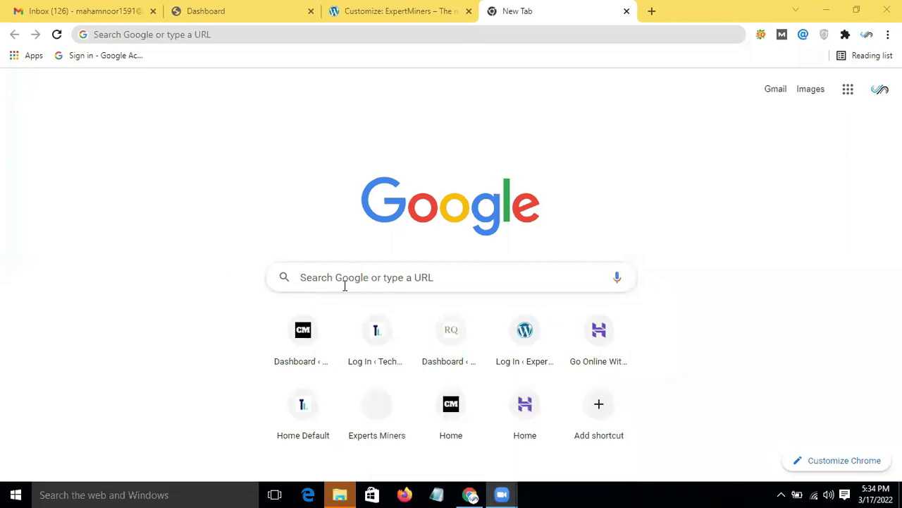
Step: Search Google for 'structure of car' and open the Wikipedia car frame image's source page
left_click(382, 280)
type("s")
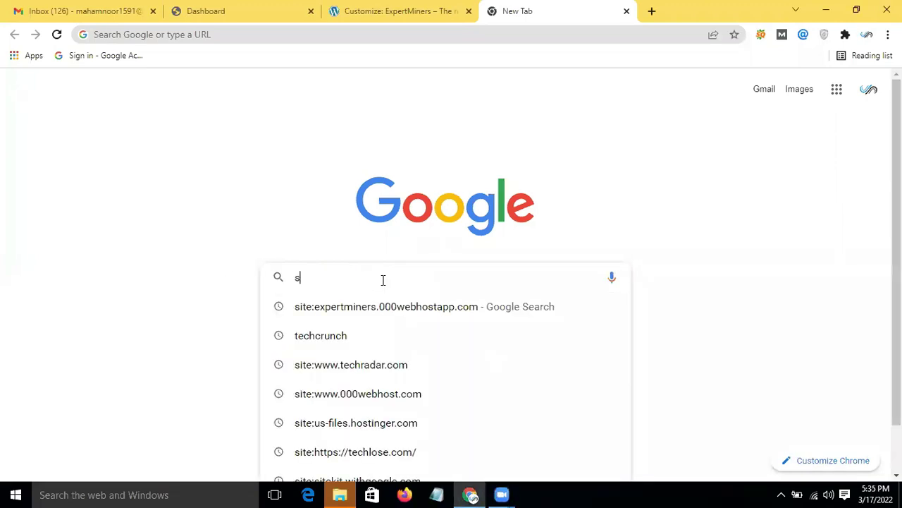
type("tructur")
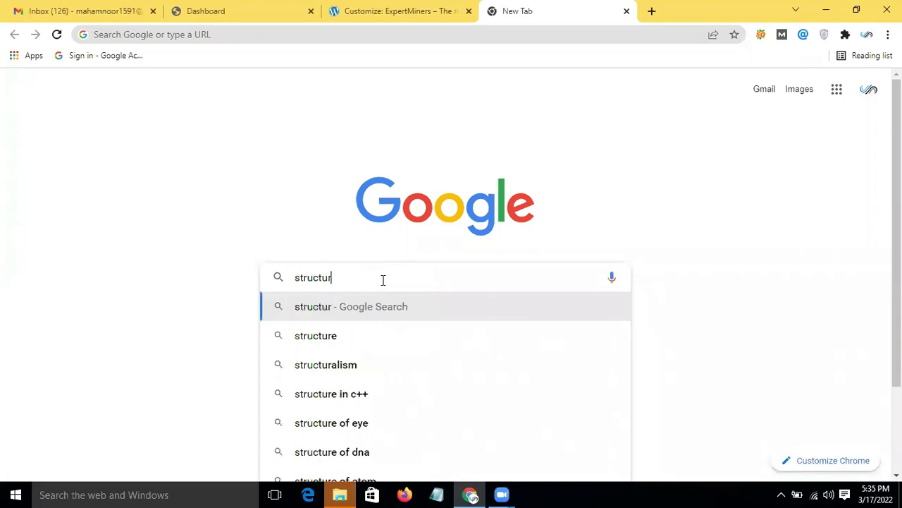
type("e of ")
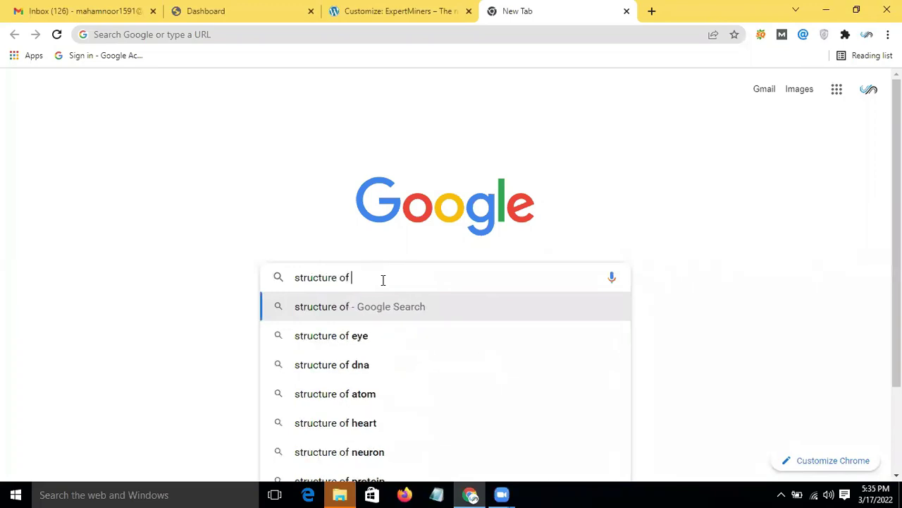
type("car")
key("Return")
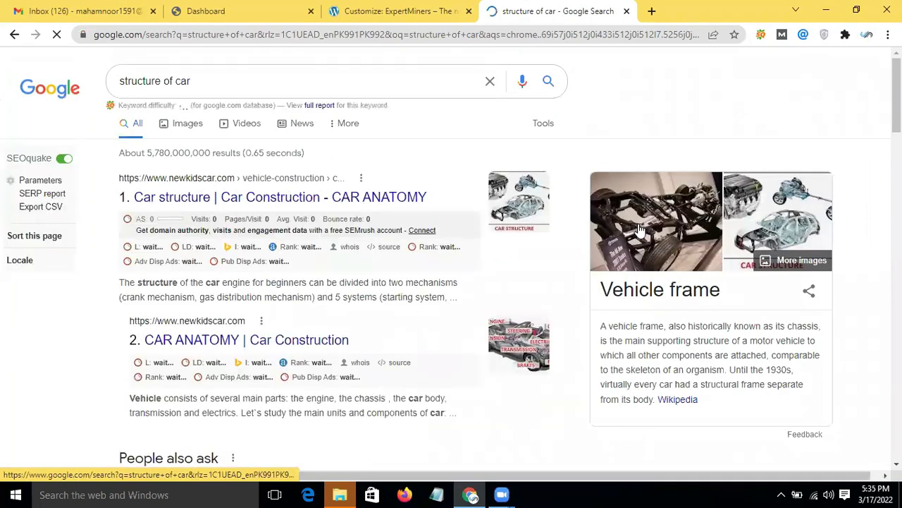
left_click(677, 232)
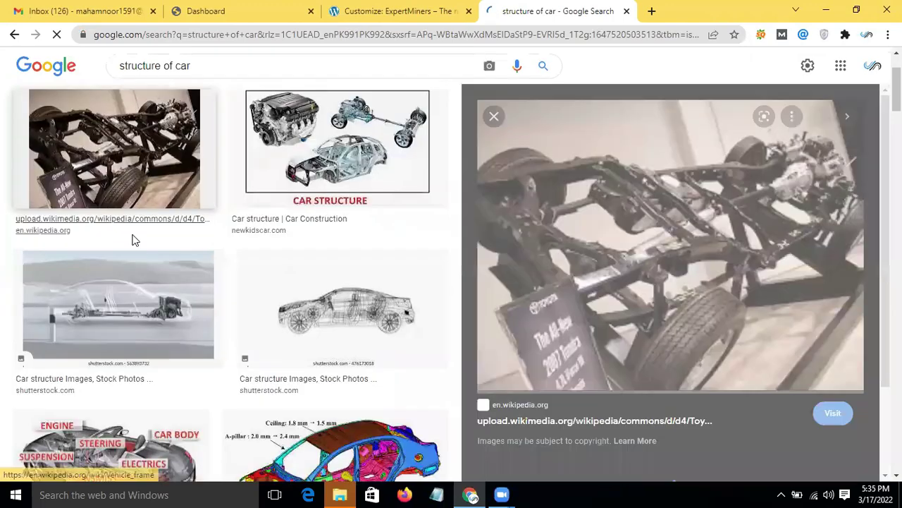
left_click(134, 236)
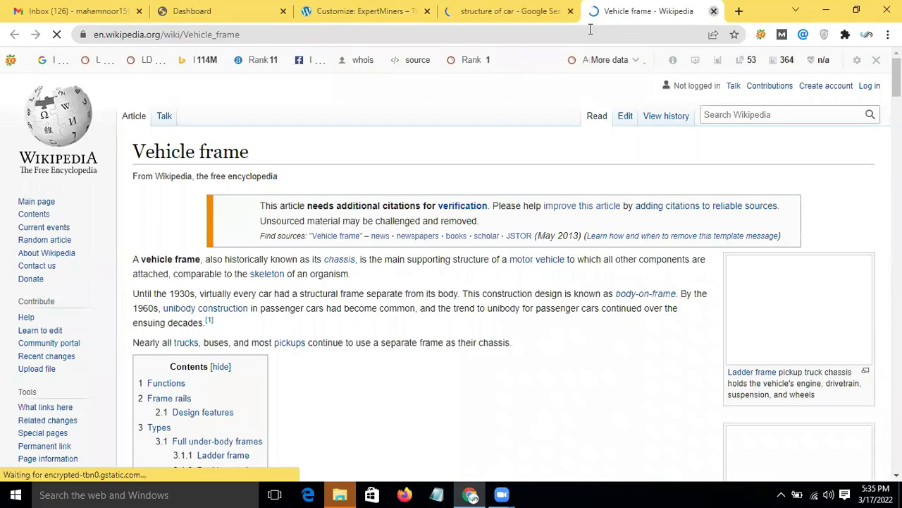
Step: Close the Vehicle frame article and return to the 000webhost expertminers dashboard
key("ctrl+w")
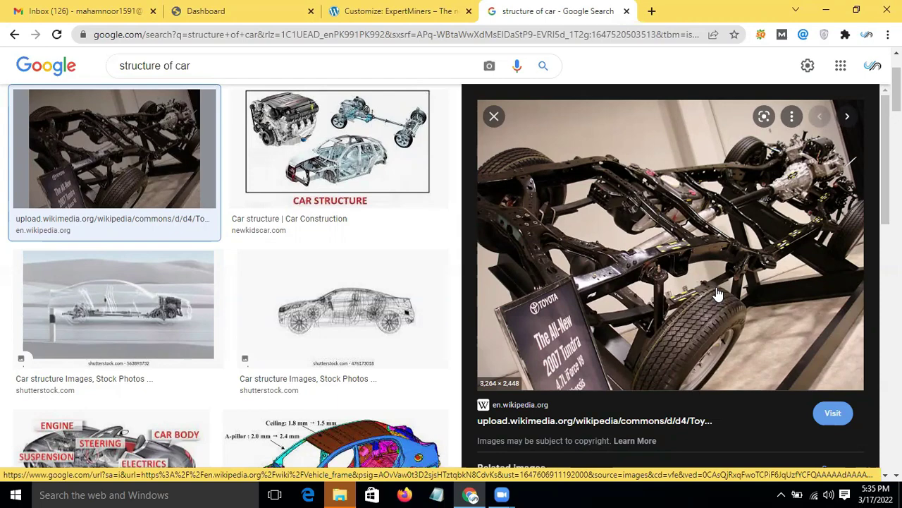
scroll(578, 338, "down", 2)
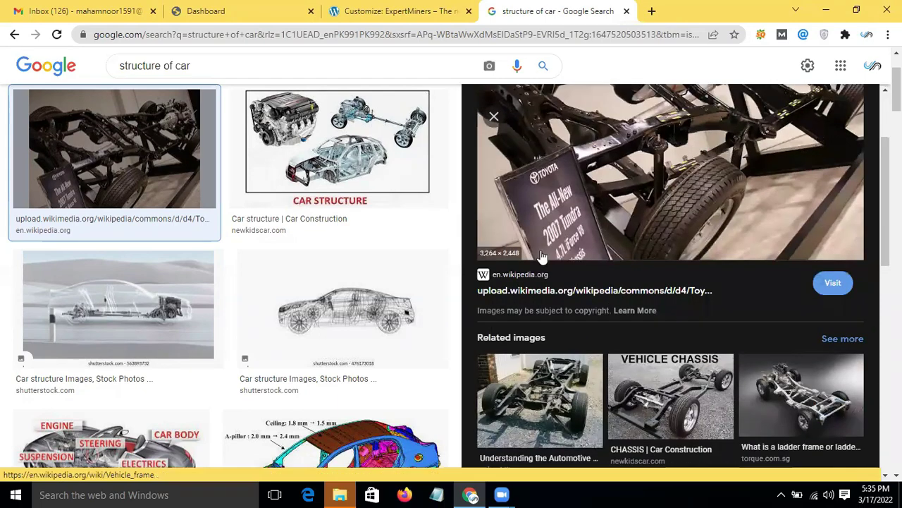
scroll(303, 401, "down", 3)
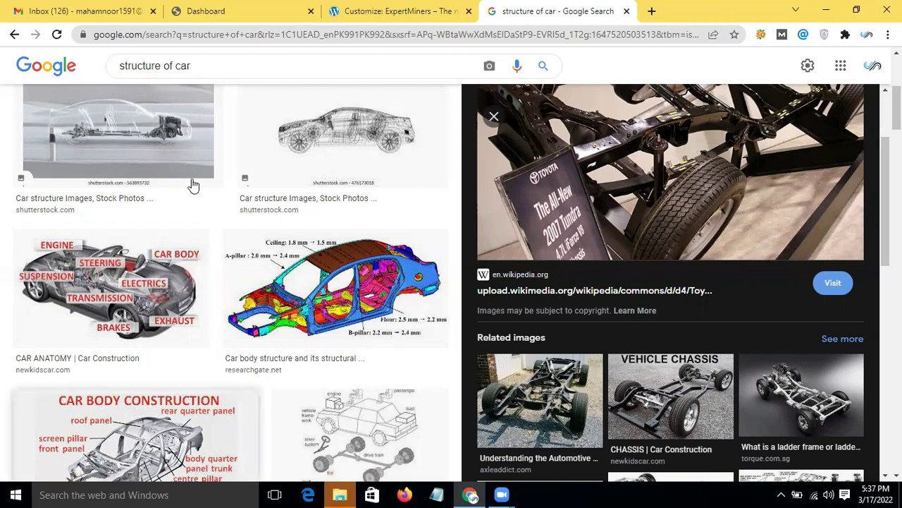
left_click(208, 10)
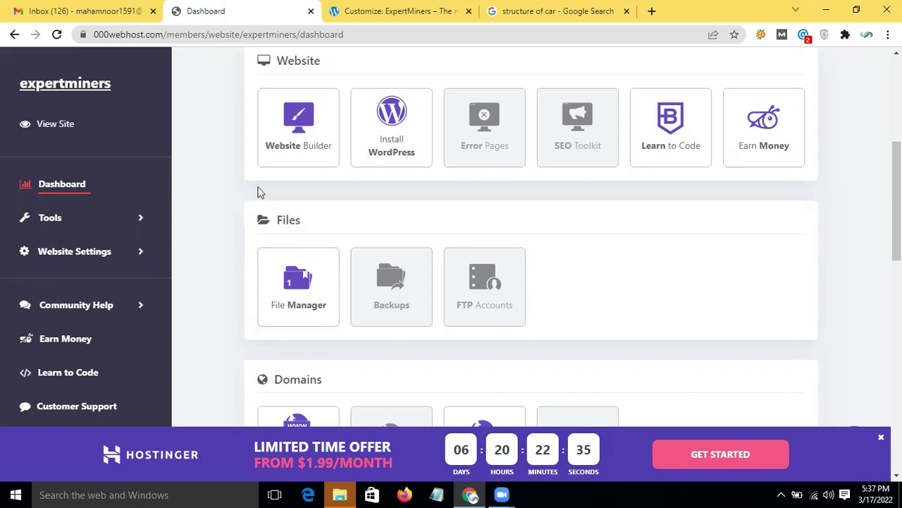
Step: Switch through the Gmail and Customizer tabs back to the 'structure of car' results and select the address
scroll(258, 192, "up", 2)
scroll(258, 192, "up", 2)
left_click(59, 6)
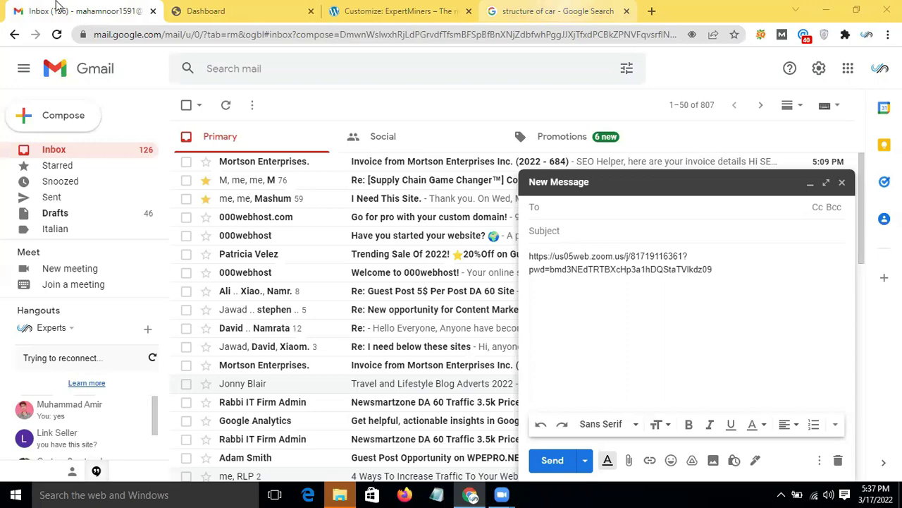
left_click(557, 11)
left_click(441, 22)
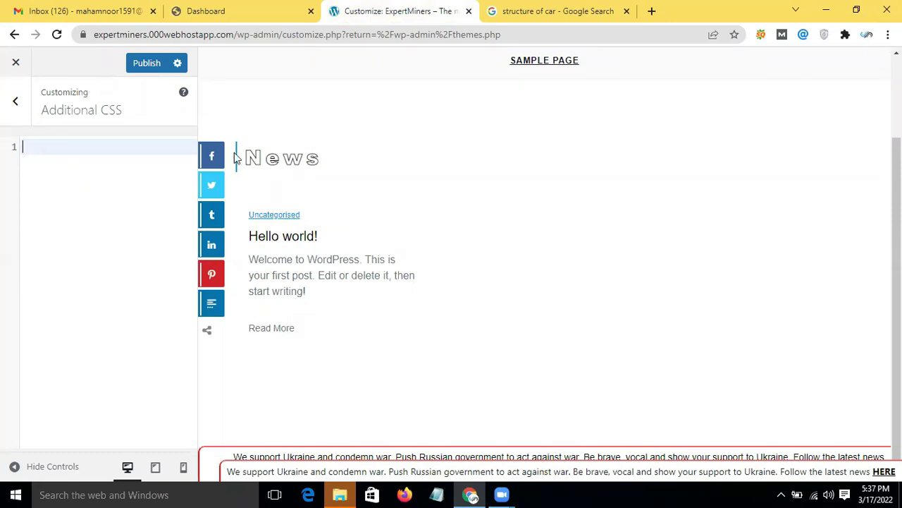
left_click(577, 20)
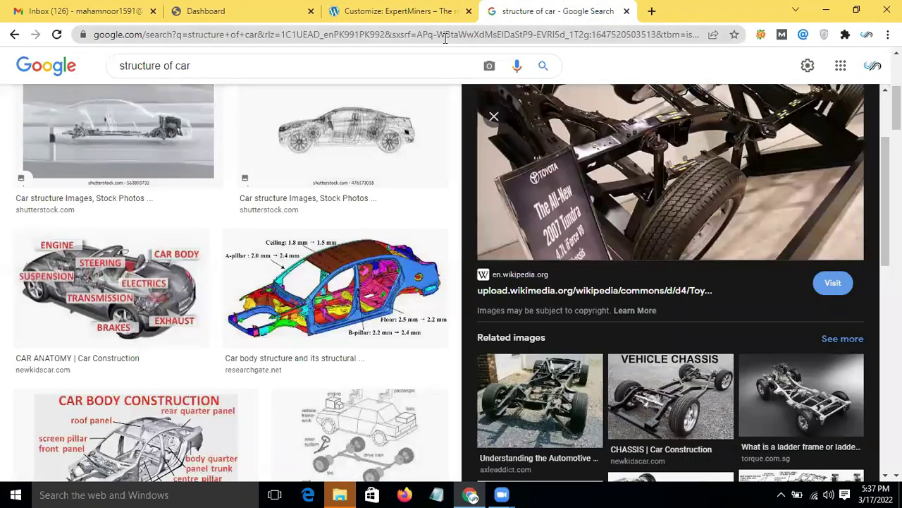
left_click(445, 42)
Step: Search for 'techradar', open the TechRadar homepage, and open its developer tools via Inspect
key("BackSpace")
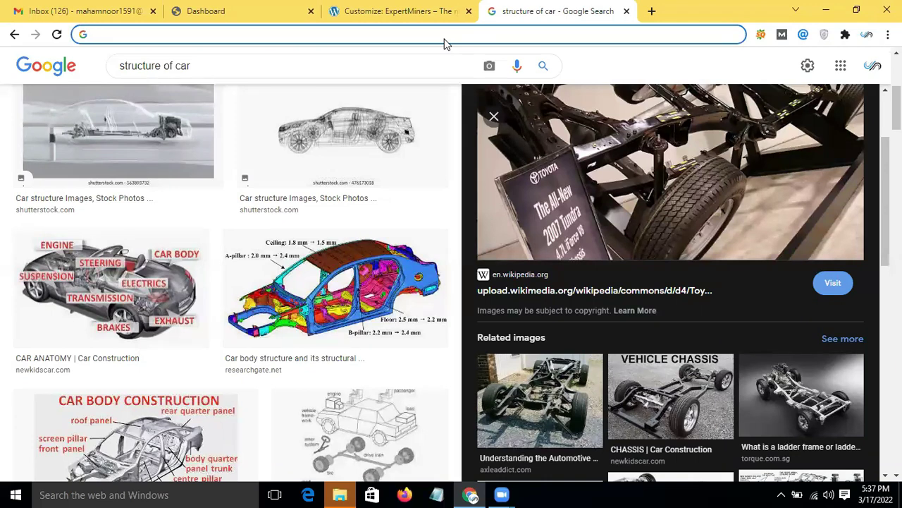
type("tech")
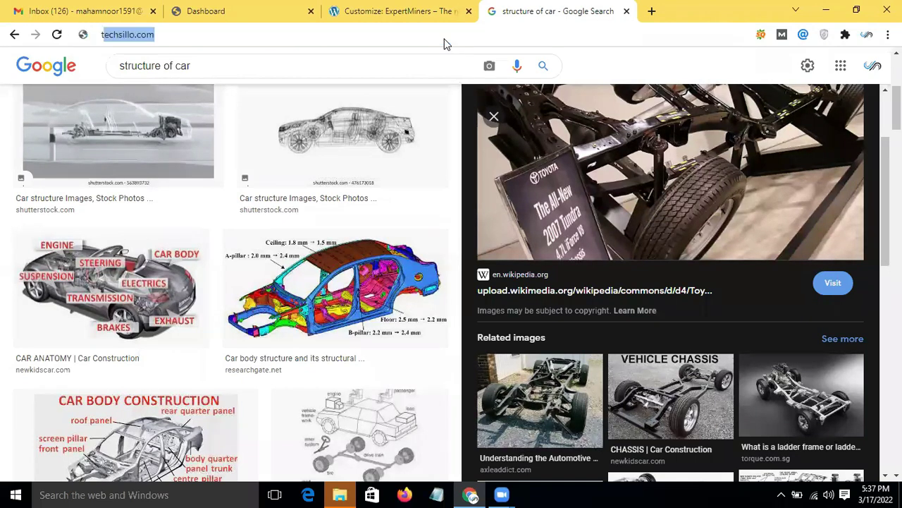
type("radar")
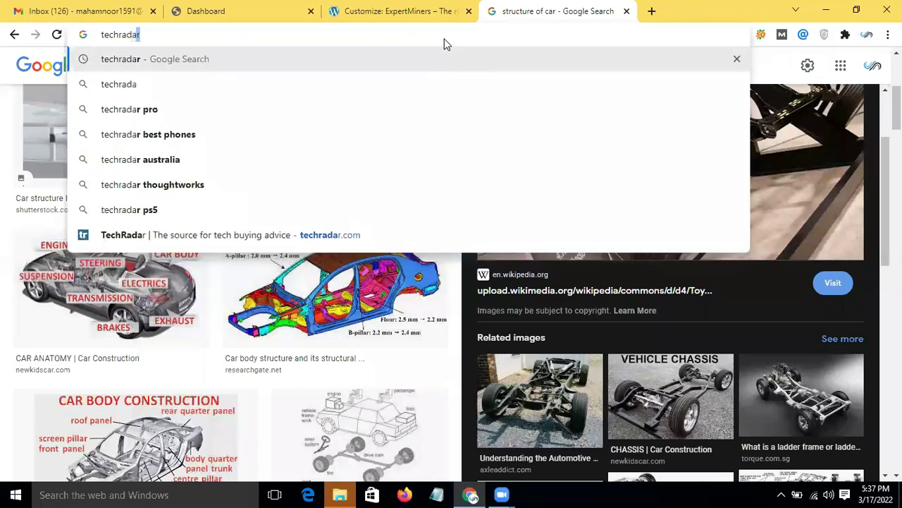
key("Return")
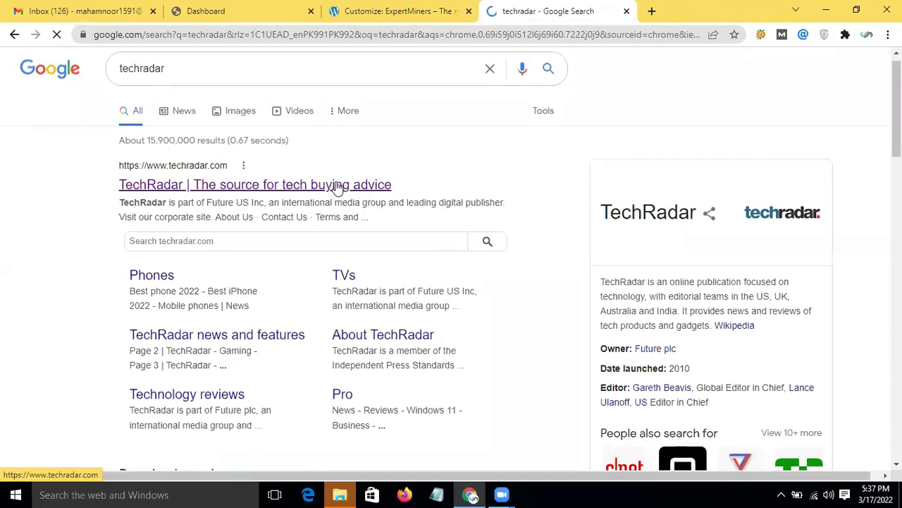
left_click(339, 186)
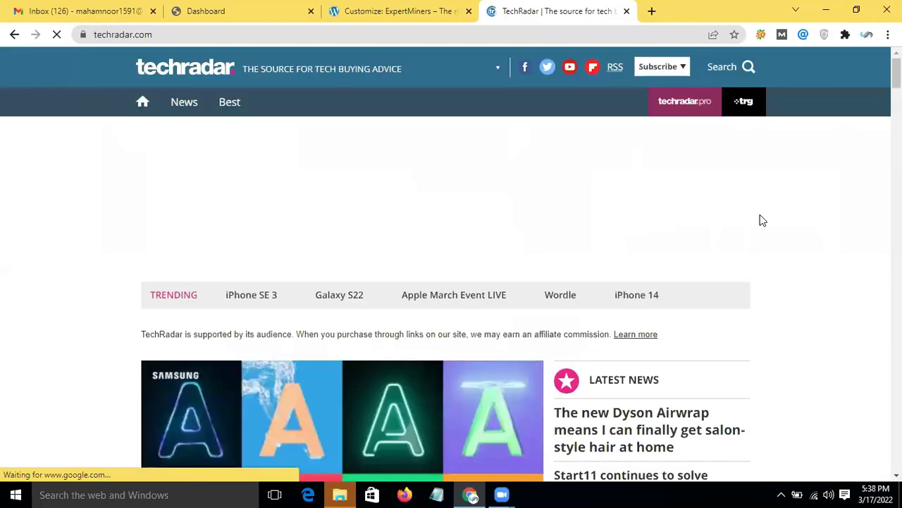
right_click(814, 242)
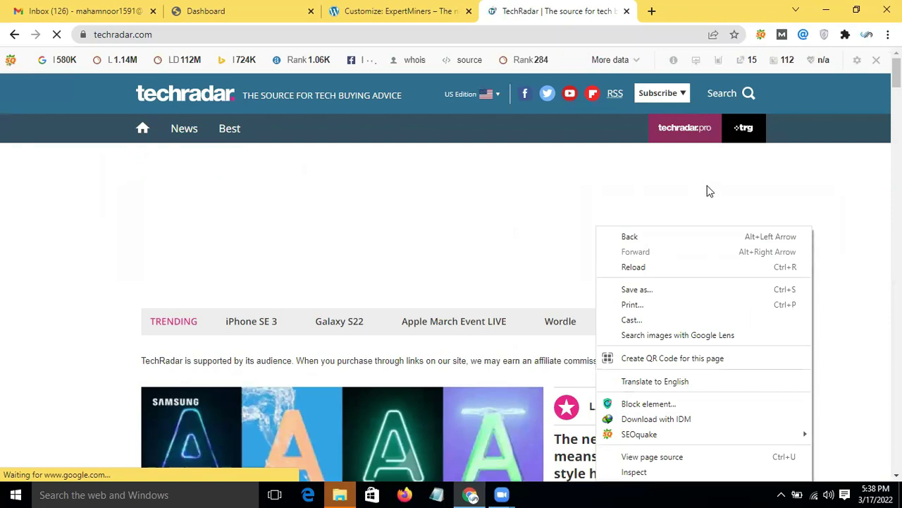
left_click(637, 472)
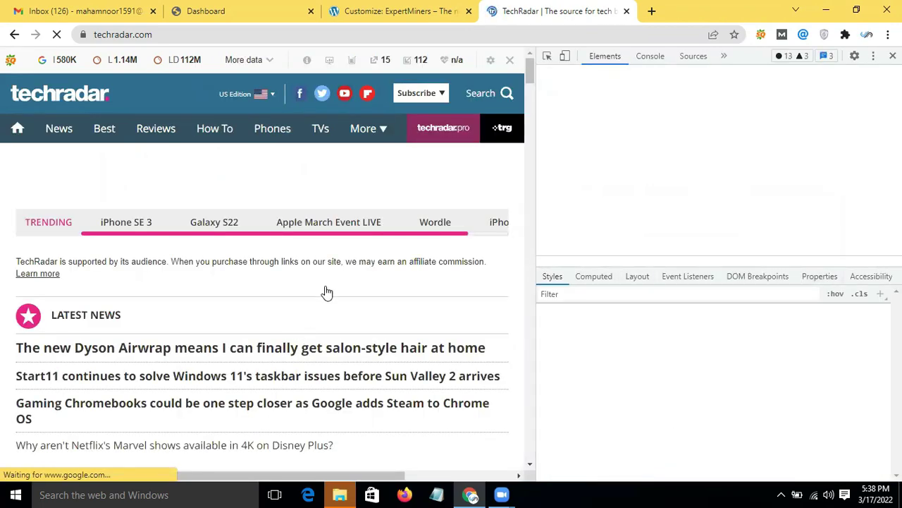
Step: Use the element picker to inspect the TechRadar header bar and scroll through its styles
left_click(549, 58)
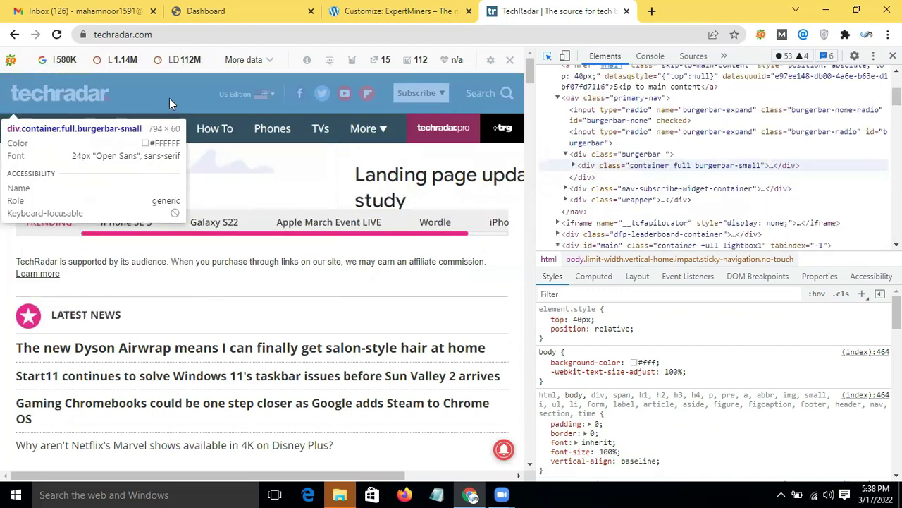
left_click(190, 95)
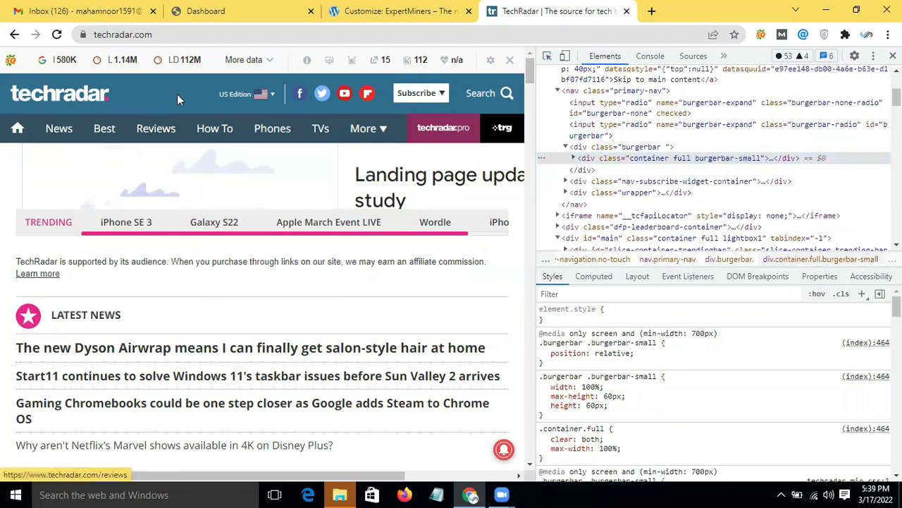
scroll(229, 303, "down", 3)
scroll(229, 304, "down", 1)
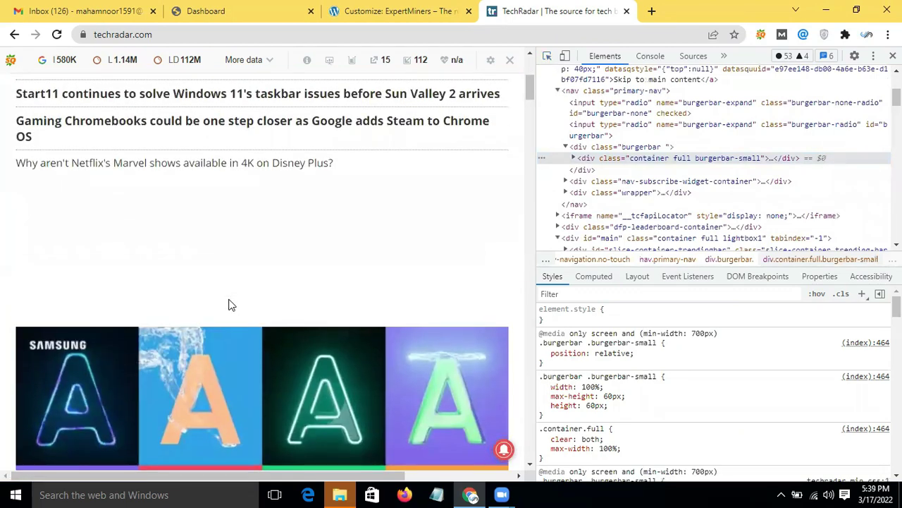
scroll(229, 304, "up", 4)
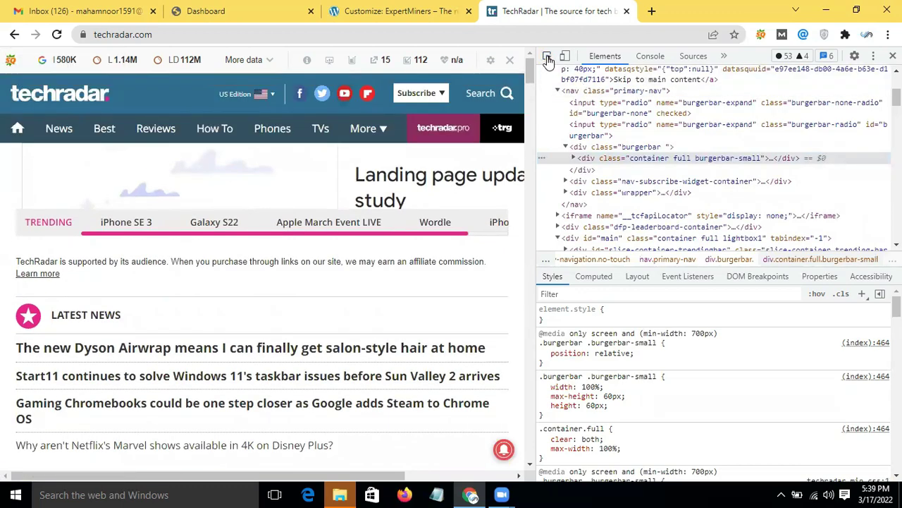
left_click(548, 61)
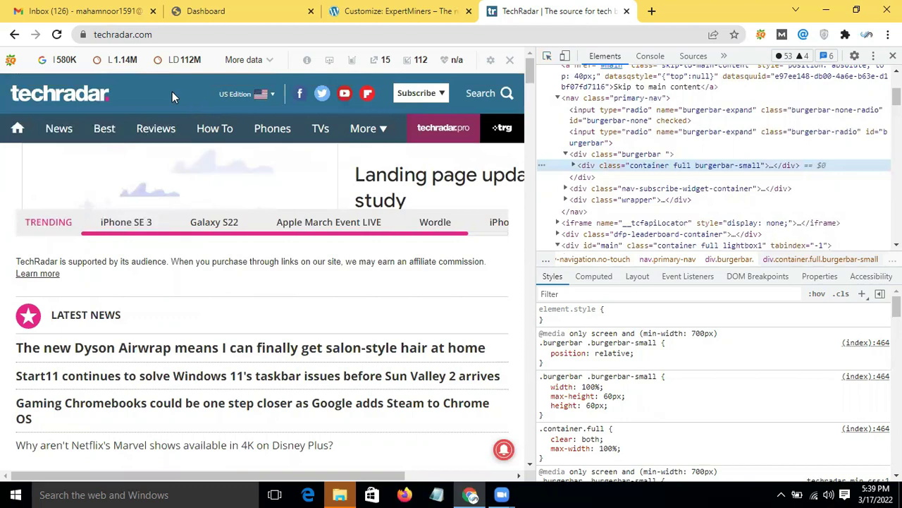
scroll(720, 294, "down", 1)
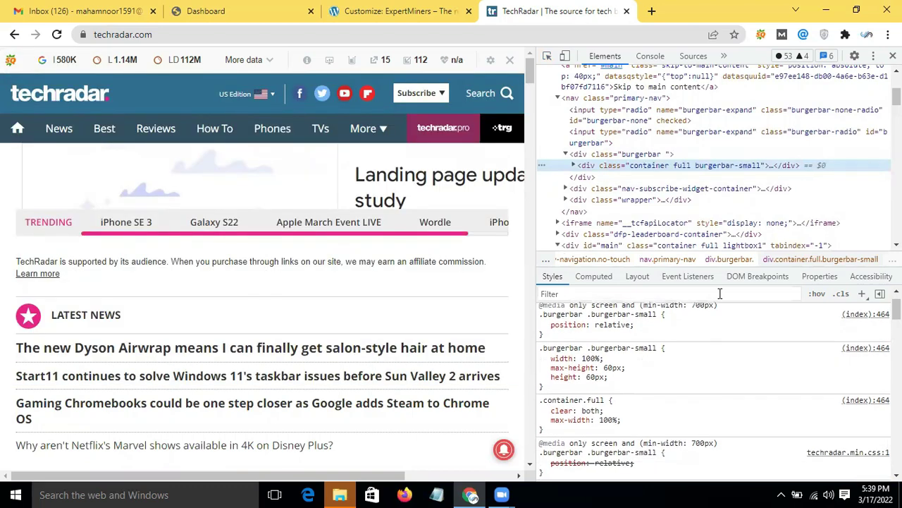
scroll(720, 294, "down", 2)
scroll(719, 293, "up", 3)
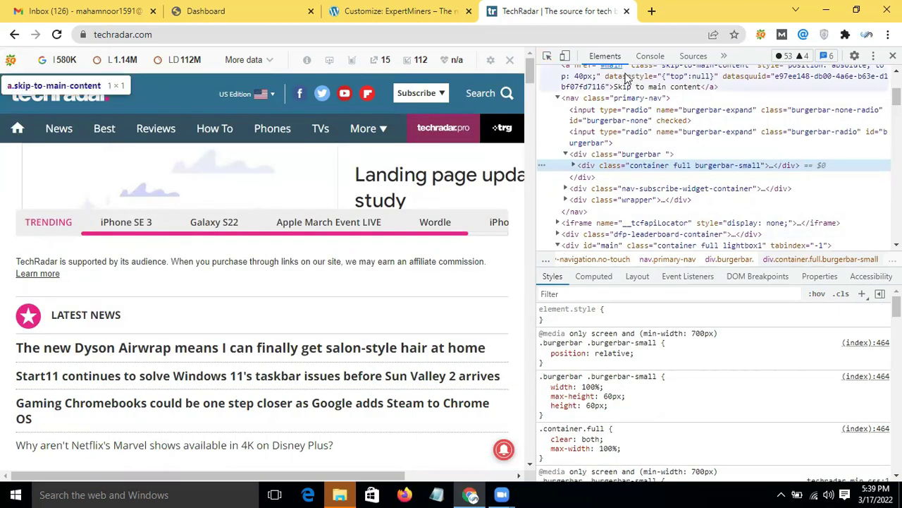
Step: Re-pick the header's div.container.full.burgerbar-small element and review its CSS rules in the Styles pane
left_click(548, 58)
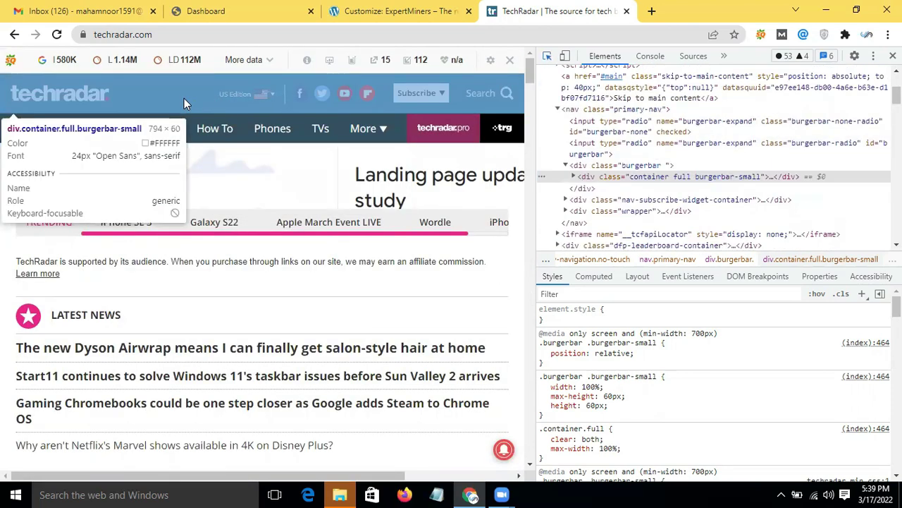
left_click(184, 98)
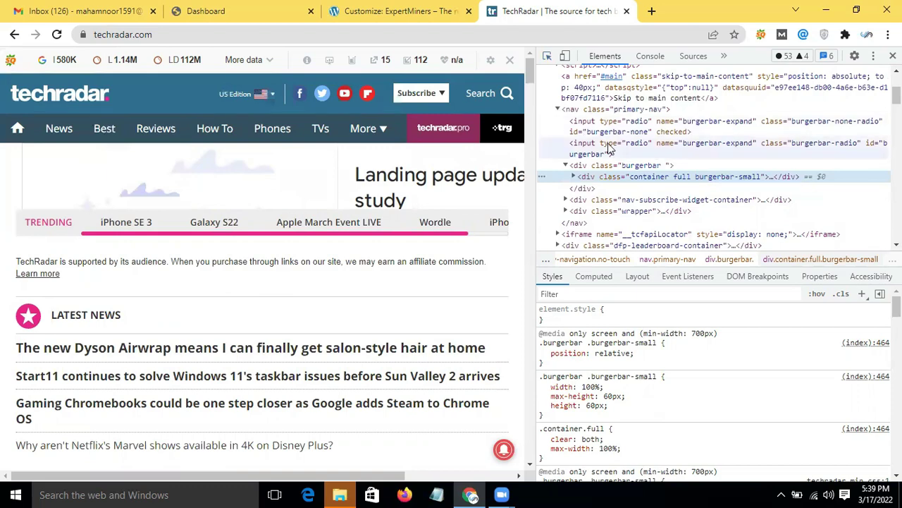
scroll(676, 204, "down", 3)
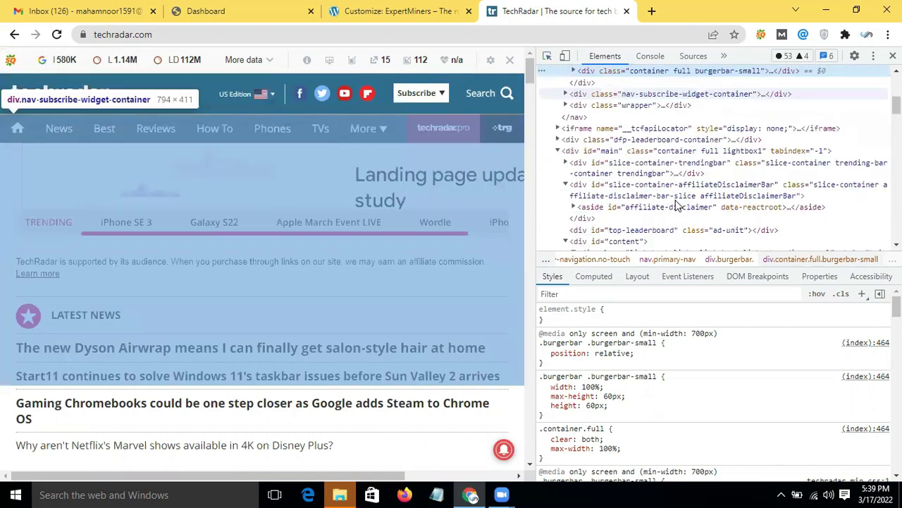
scroll(700, 327, "down", 3)
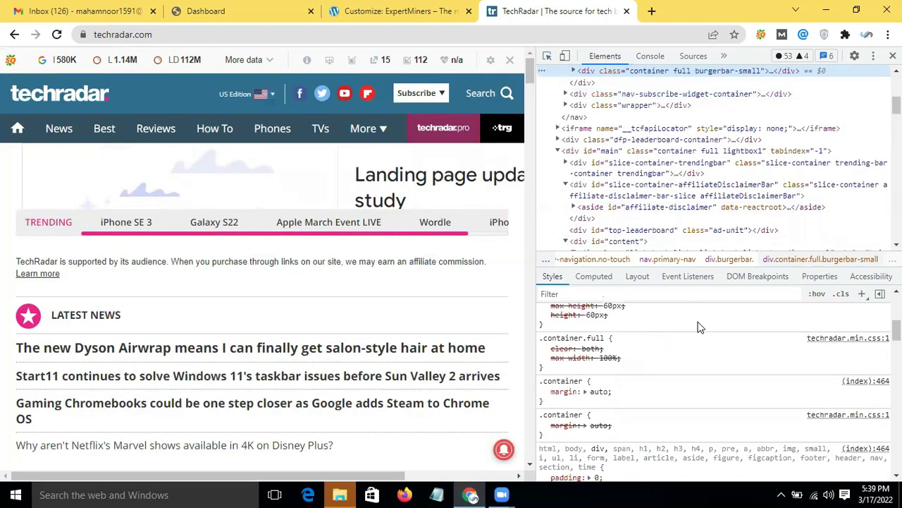
scroll(699, 326, "down", 3)
scroll(697, 330, "up", 10)
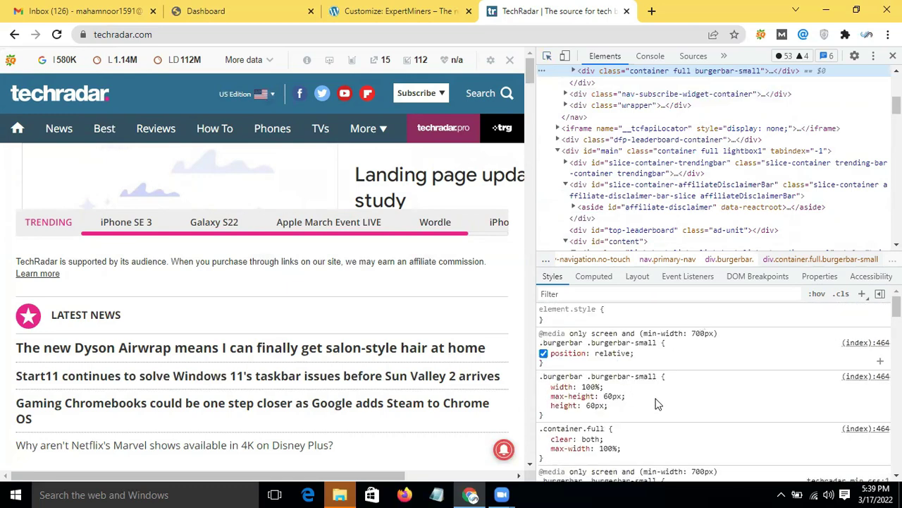
scroll(738, 375, "down", 3)
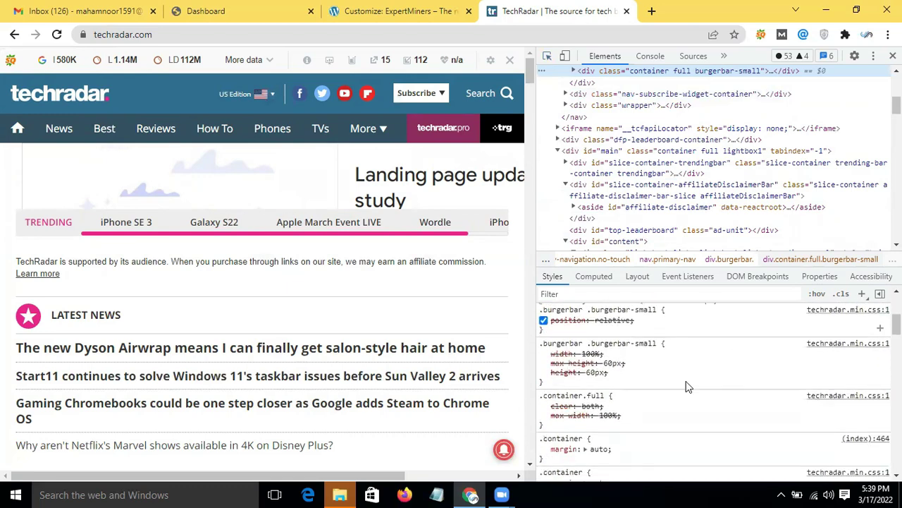
scroll(664, 413, "up", 3)
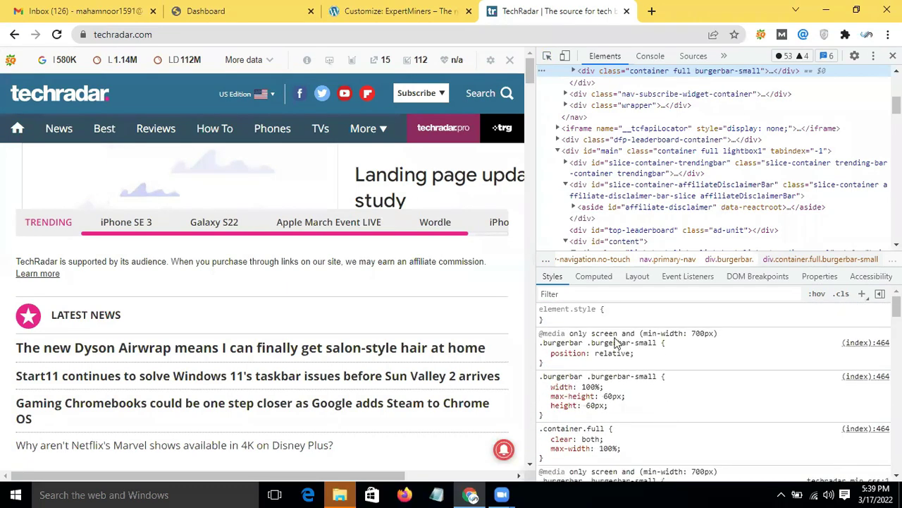
scroll(633, 303, "down", 5)
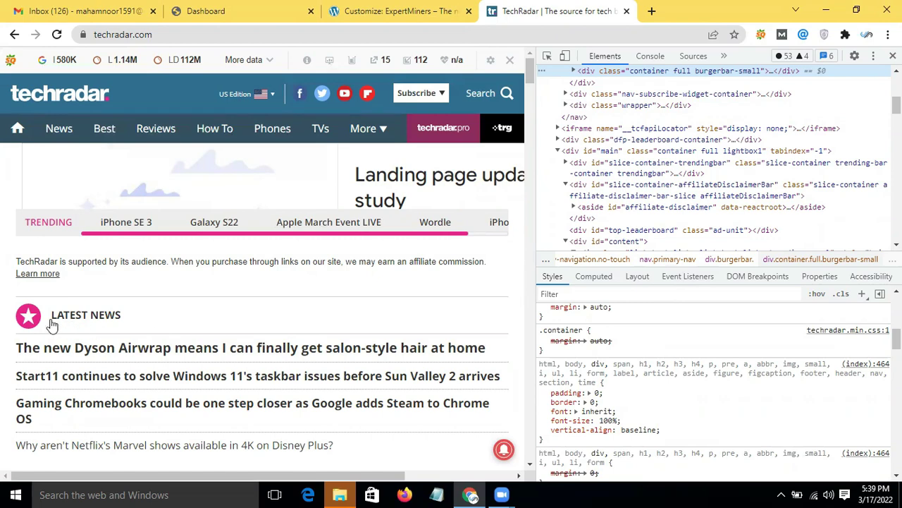
left_click(548, 59)
scroll(337, 261, "down", 10)
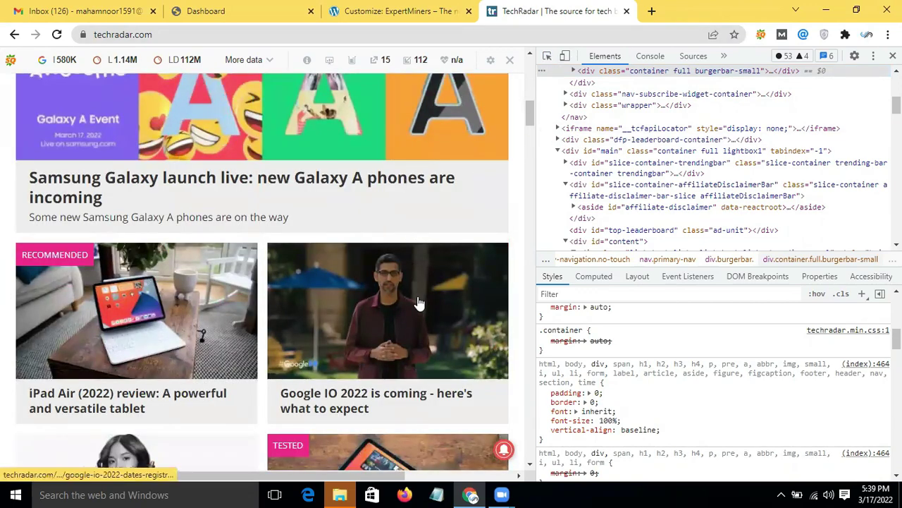
scroll(419, 303, "down", 1)
scroll(418, 304, "up", 11)
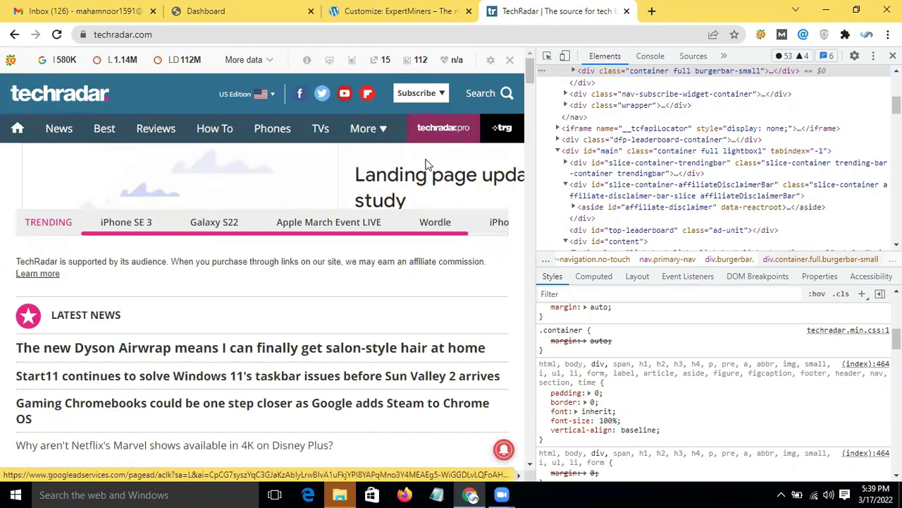
Step: Inspect the TechRadar trending list's CSS rules, then return to the ExpertMiners Customizer tab
left_click(546, 58)
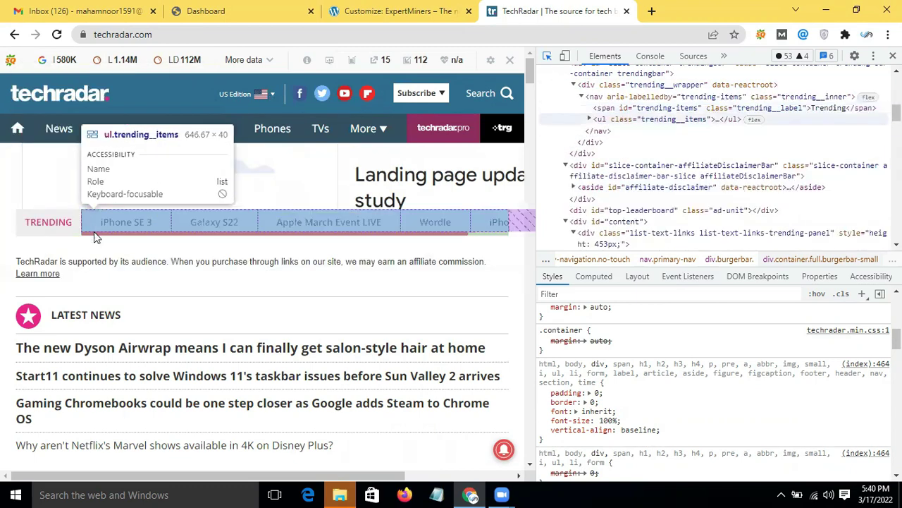
left_click(95, 233)
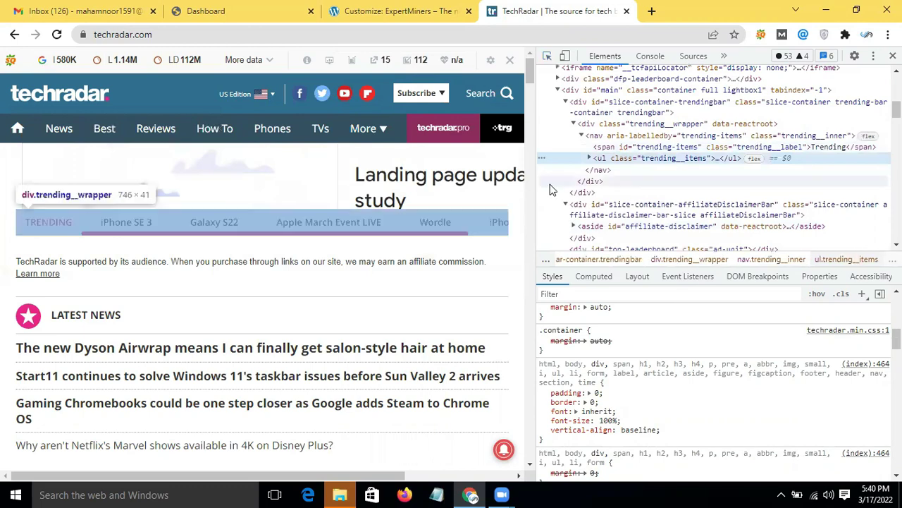
scroll(552, 191, "down", 3)
scroll(606, 366, "down", 5)
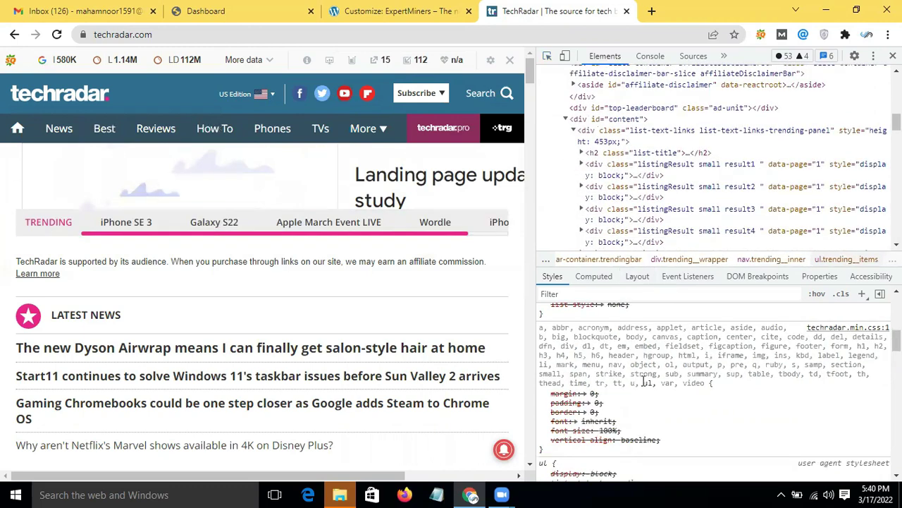
scroll(669, 382, "up", 5)
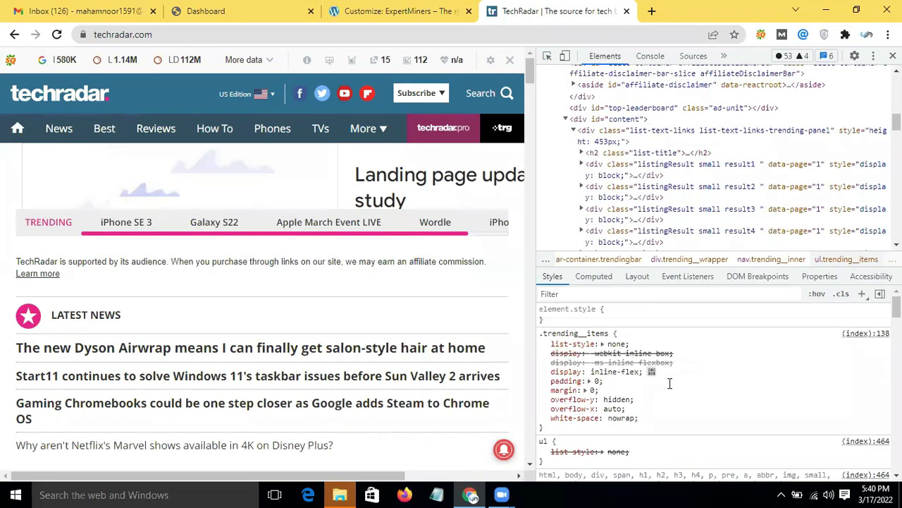
scroll(670, 383, "down", 5)
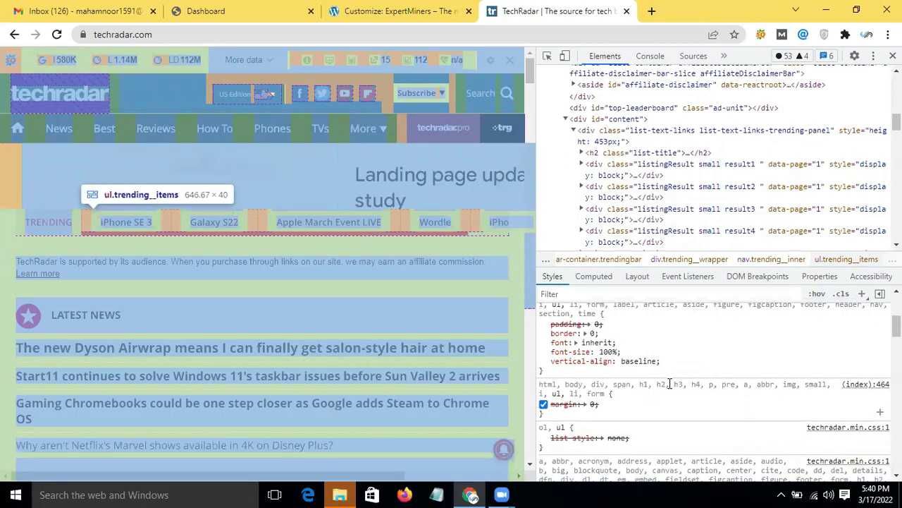
left_click(670, 383)
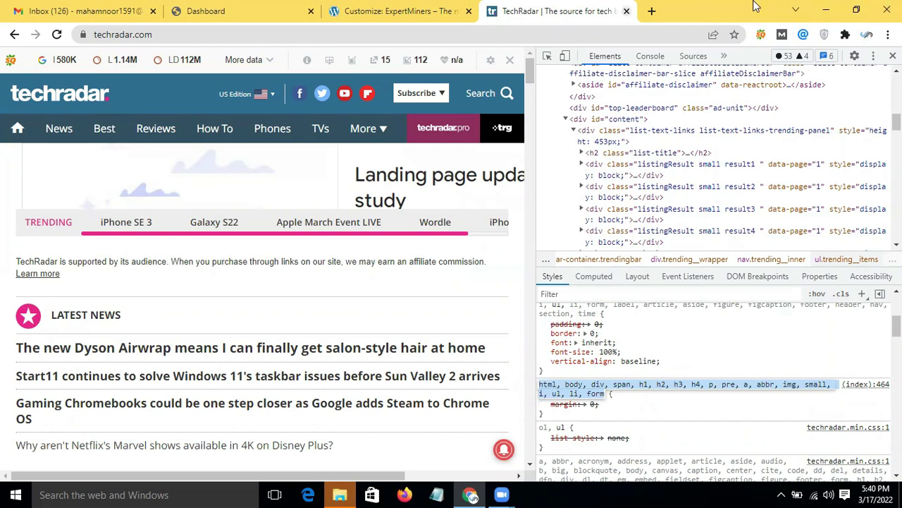
left_click(406, 11)
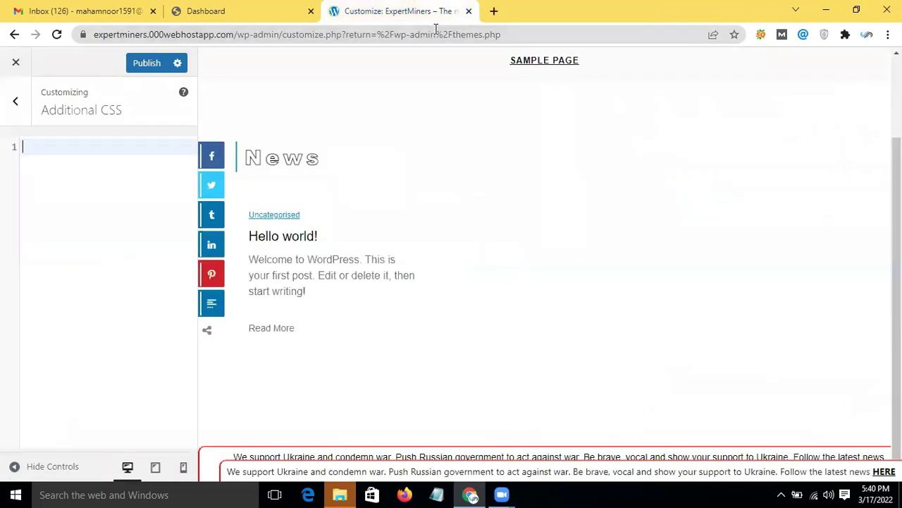
Step: Leave Additional CSS for the main customizer list and publish the ExpertMiners changes
left_click(15, 104)
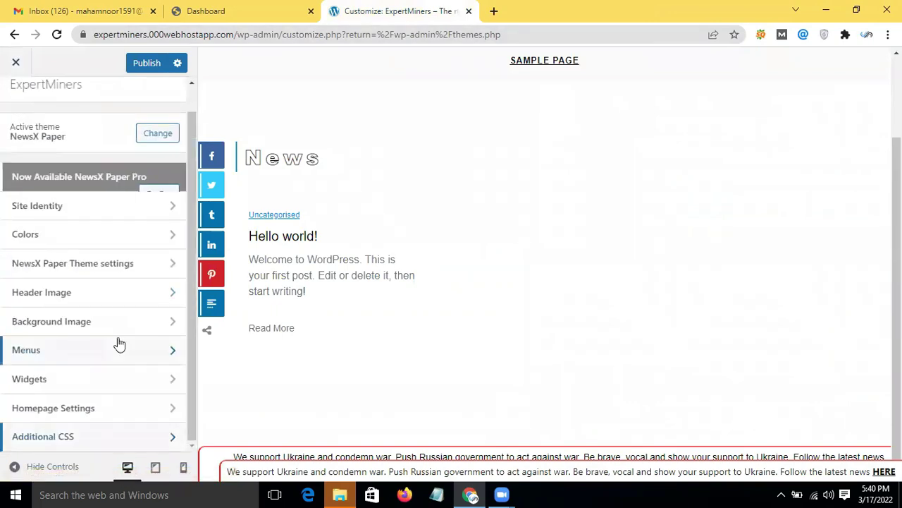
scroll(78, 275, "up", 1)
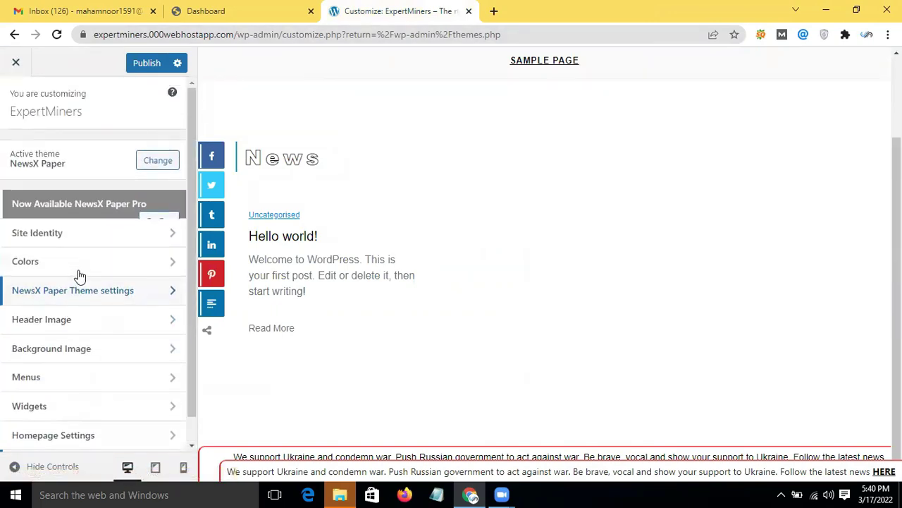
left_click(140, 63)
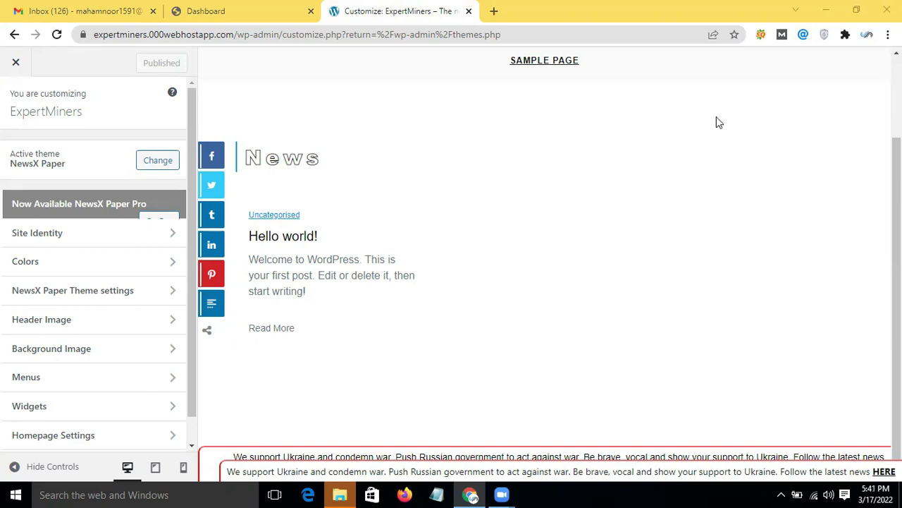
Step: Exit the customizer to the Themes page with NewsX Paper active, then minimize Chrome
left_click(258, 6)
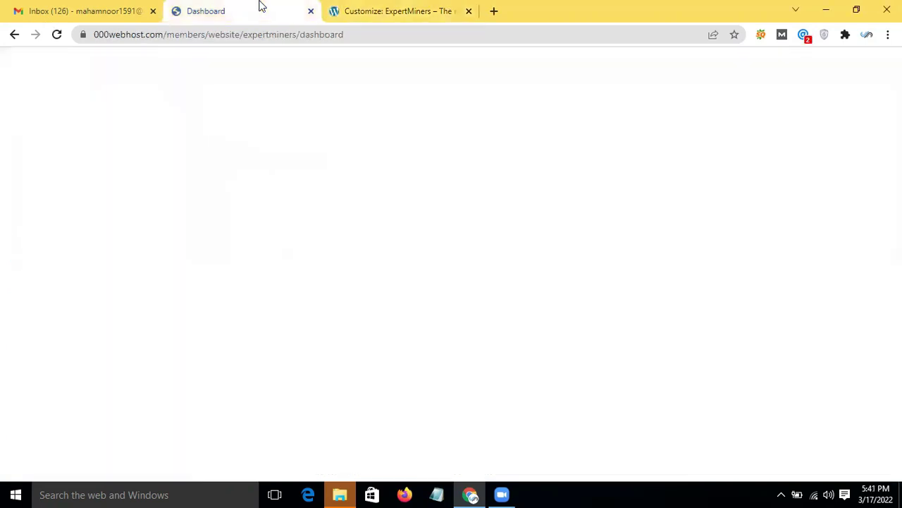
scroll(296, 212, "up", 1)
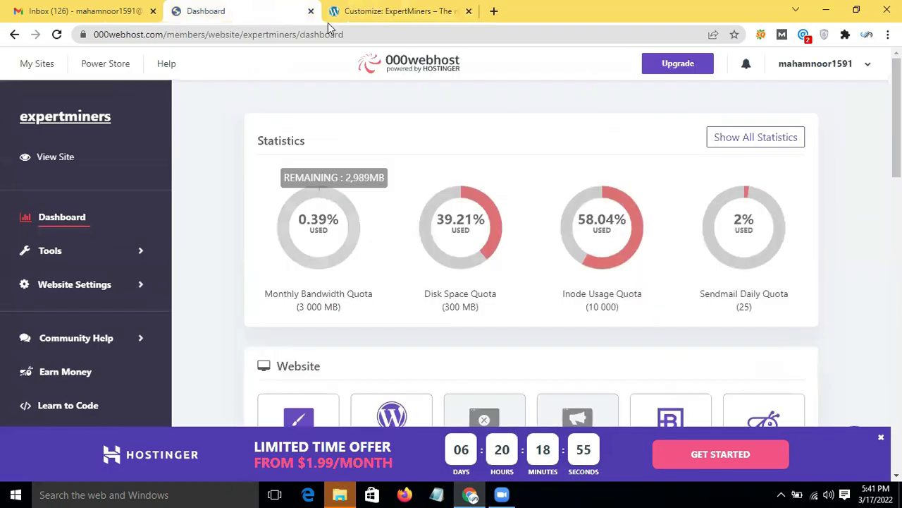
left_click(384, 11)
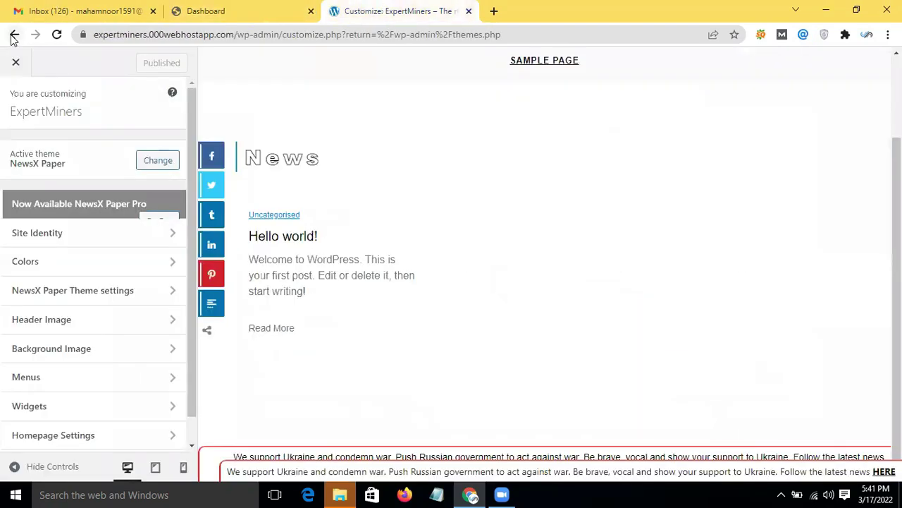
left_click(13, 35)
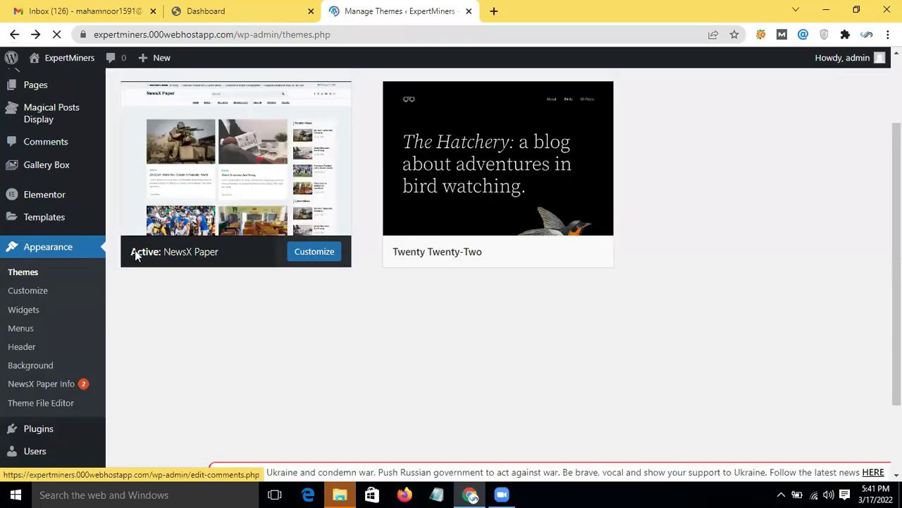
scroll(134, 258, "up", 3)
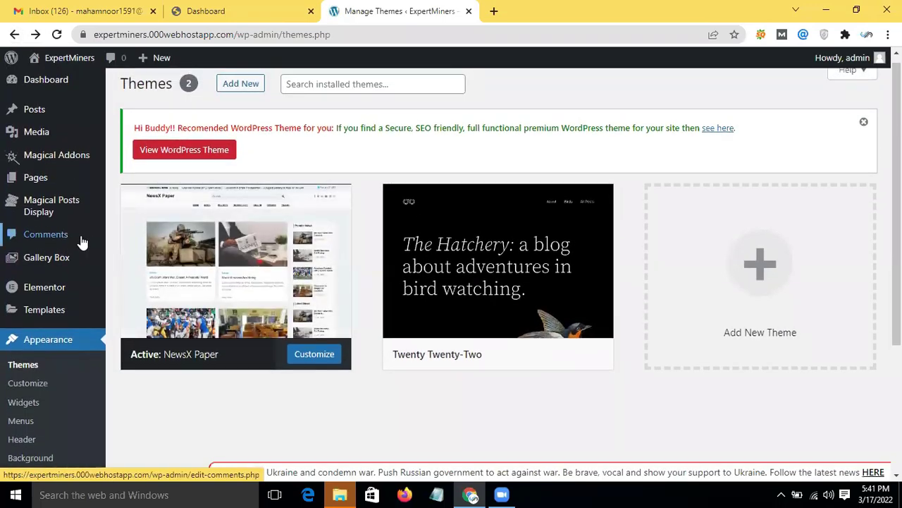
mouse_move(60, 193)
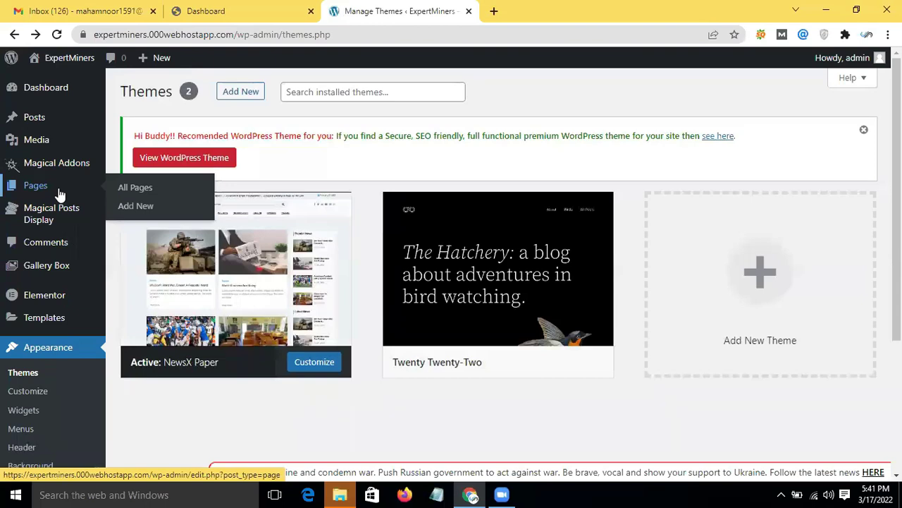
mouse_move(280, 284)
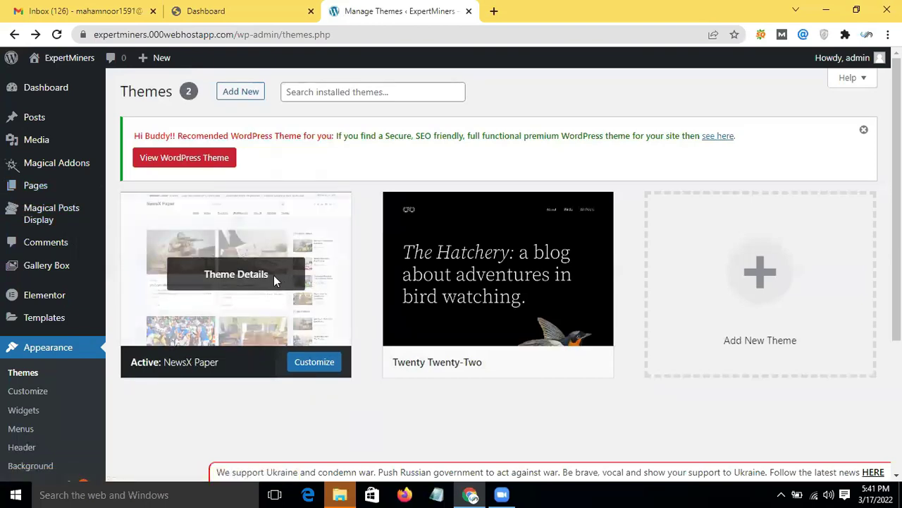
left_click(828, 8)
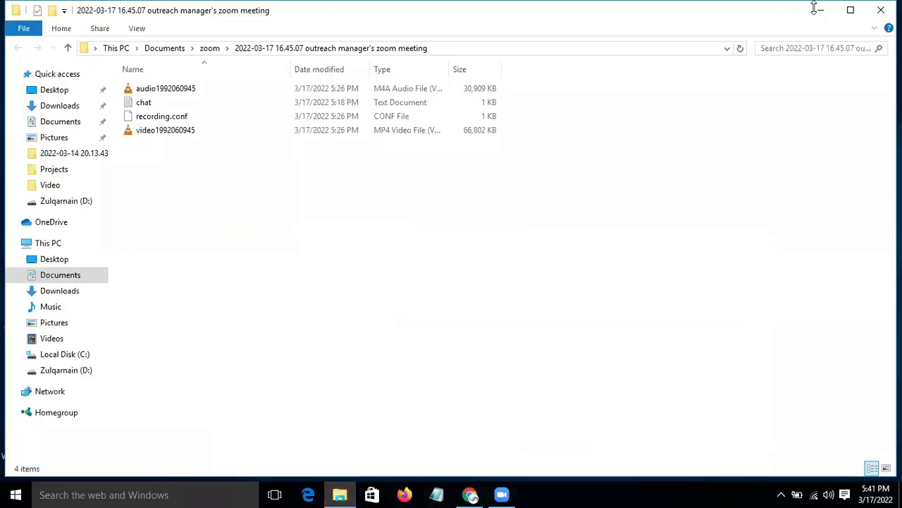
Step: Search Downloads for 'wordp' and open the WORDPRESSSEO PDF
left_click(60, 105)
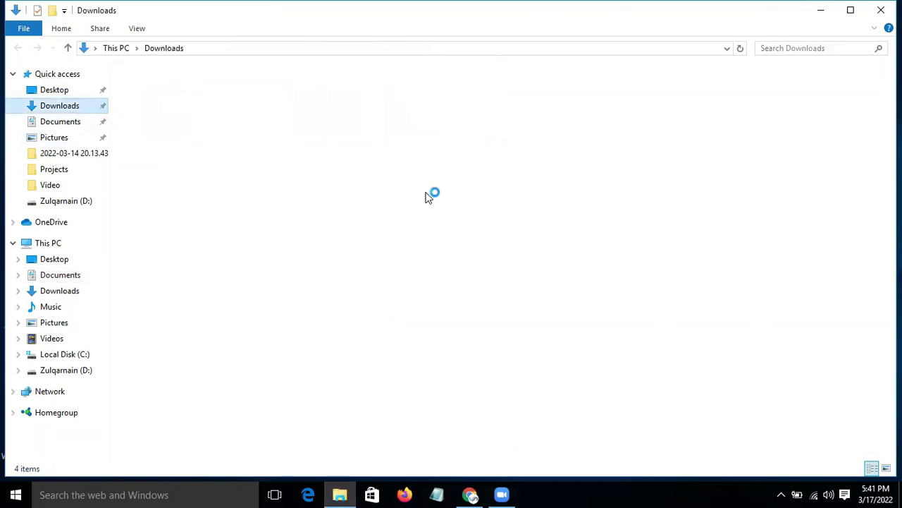
left_click(335, 112)
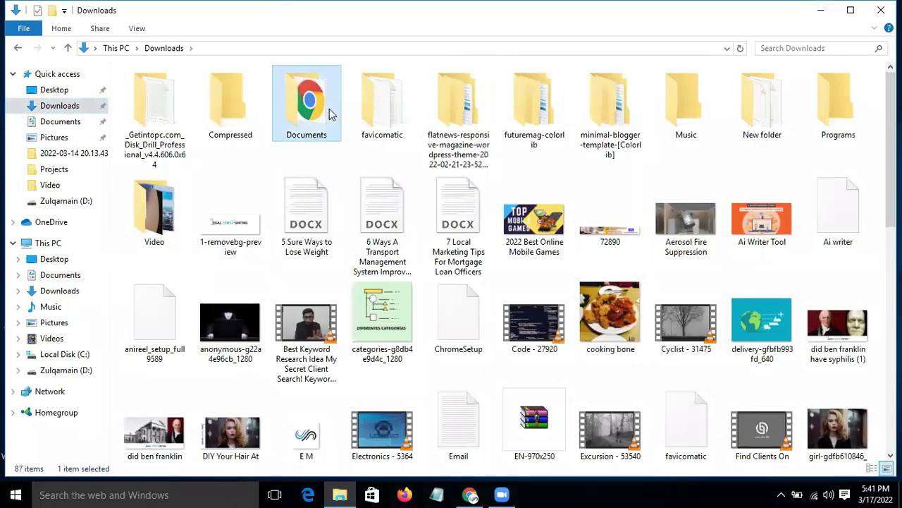
left_click(785, 48)
type("wordp")
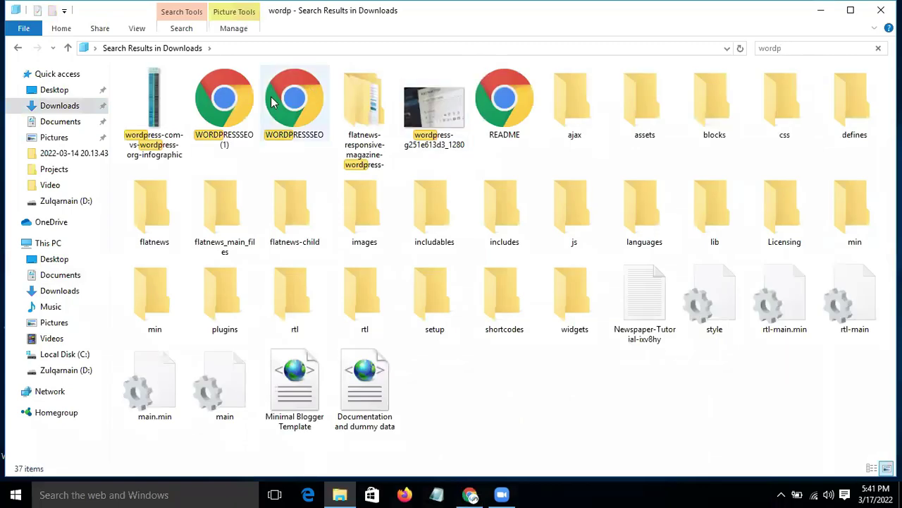
left_click(275, 95)
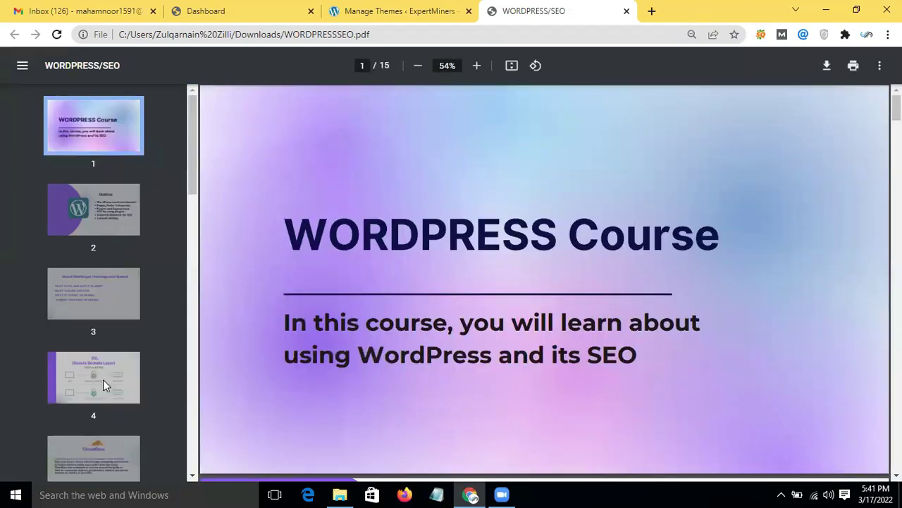
Step: Read the WORDPRESSSEO PDF at pages 7 and 9, including the Posts vs Pages table
left_click_drag(193, 135, 191, 209)
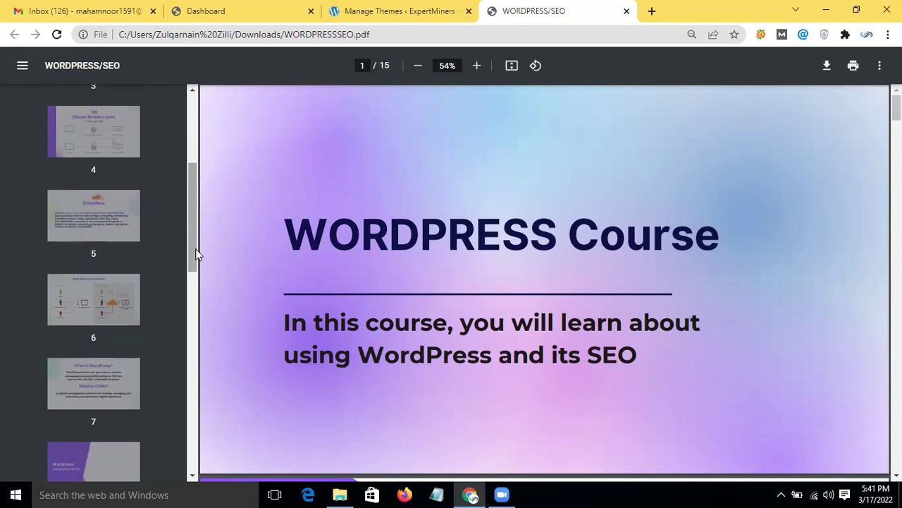
scroll(195, 251, "down", 2)
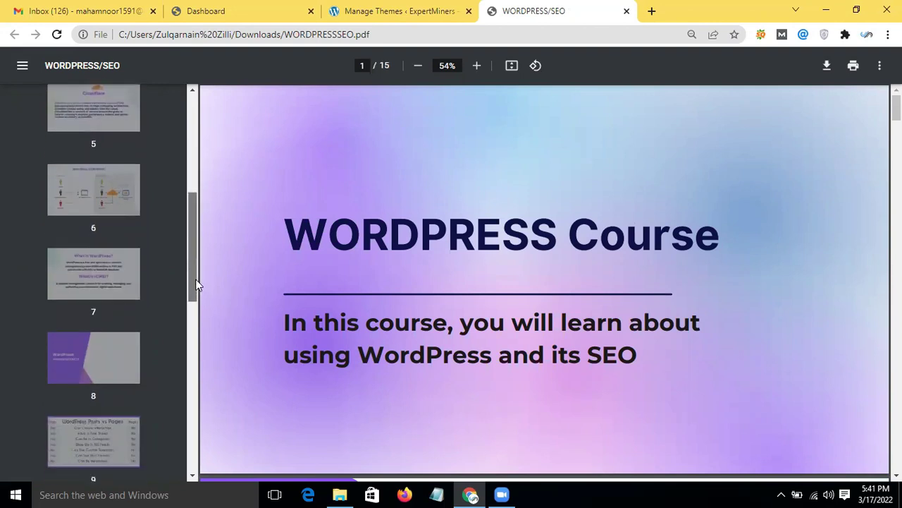
left_click(71, 271)
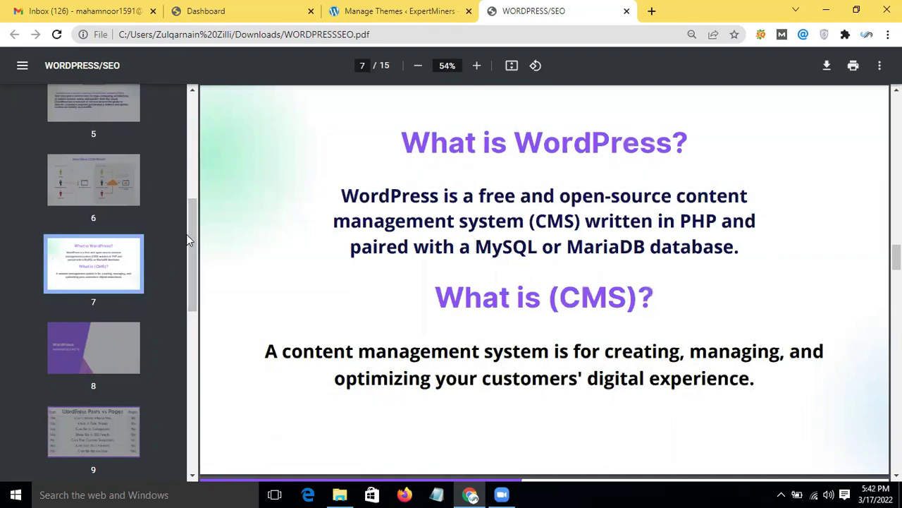
left_click_drag(192, 231, 192, 254)
left_click(92, 339)
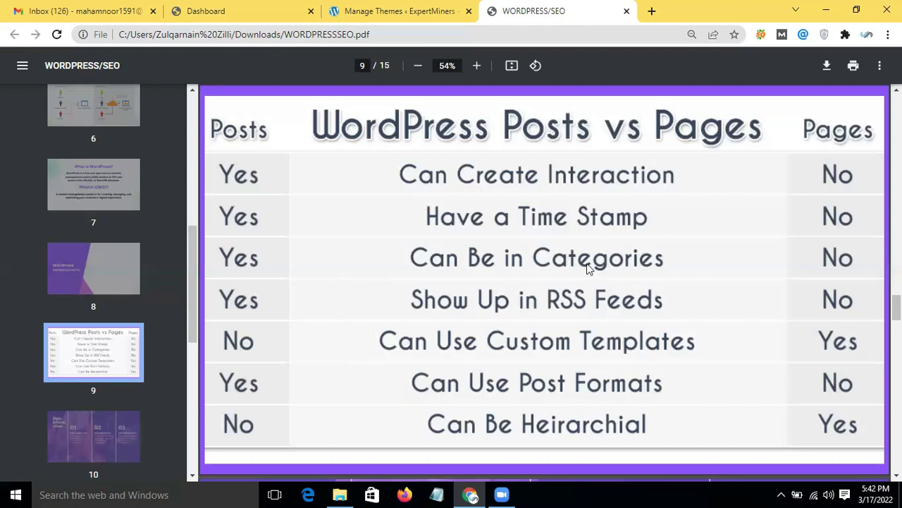
scroll(587, 263, "down", 1)
scroll(483, 457, "up", 2)
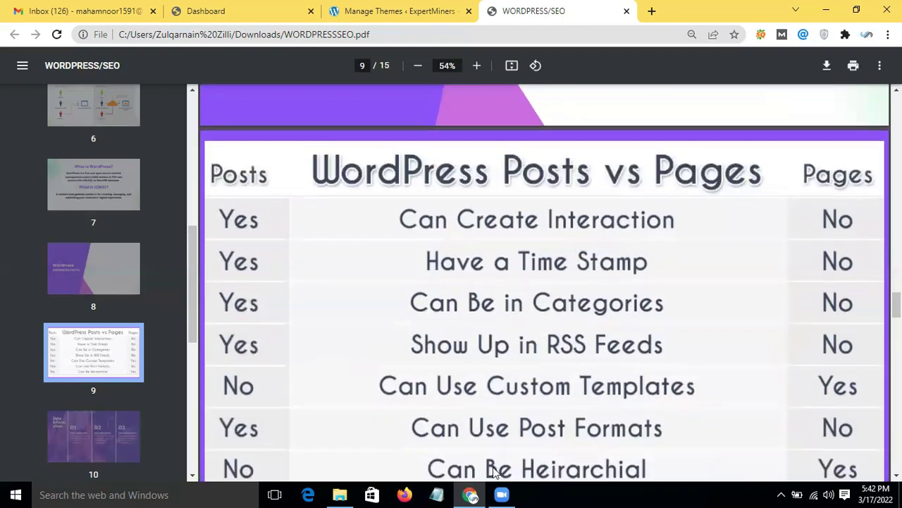
Step: Switch back to the WordPress Manage Themes tab
left_click(392, 7)
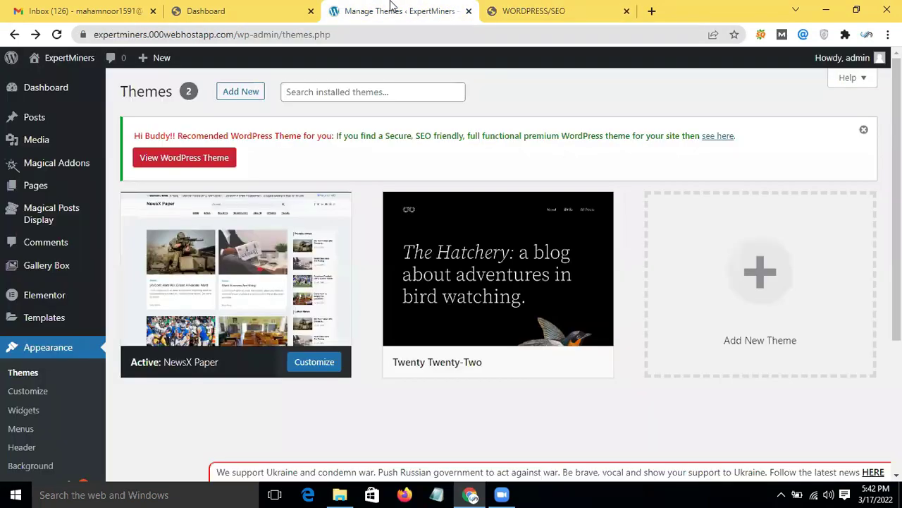
left_click(554, 9)
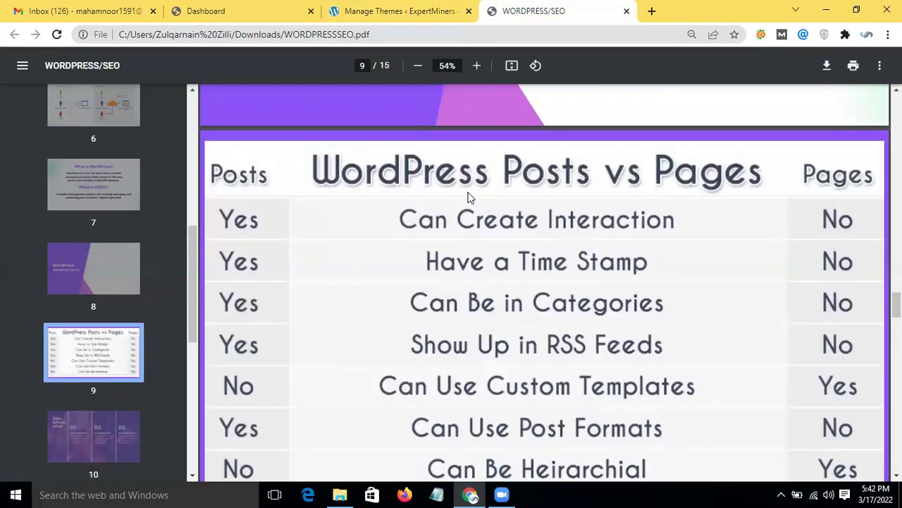
left_click(394, 10)
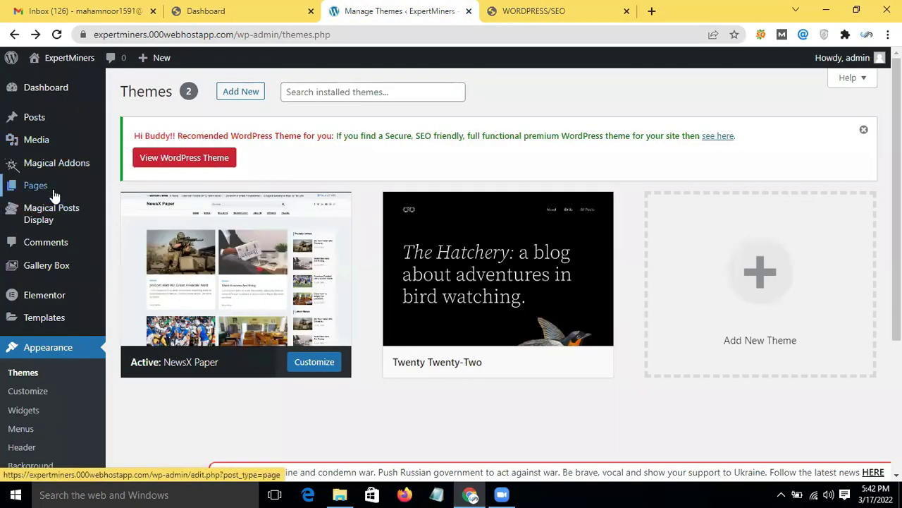
Step: Move Sample Page to the trash from All Pages
mouse_move(50, 189)
left_click(125, 191)
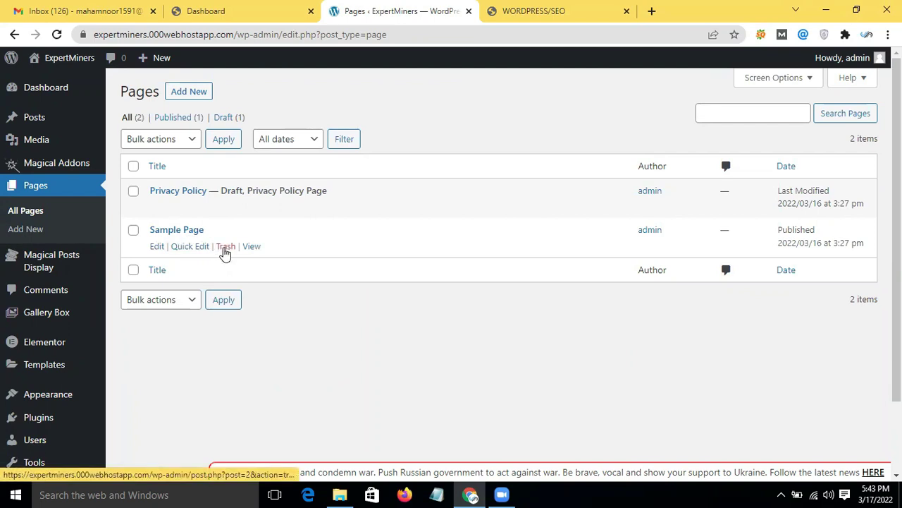
left_click(224, 248)
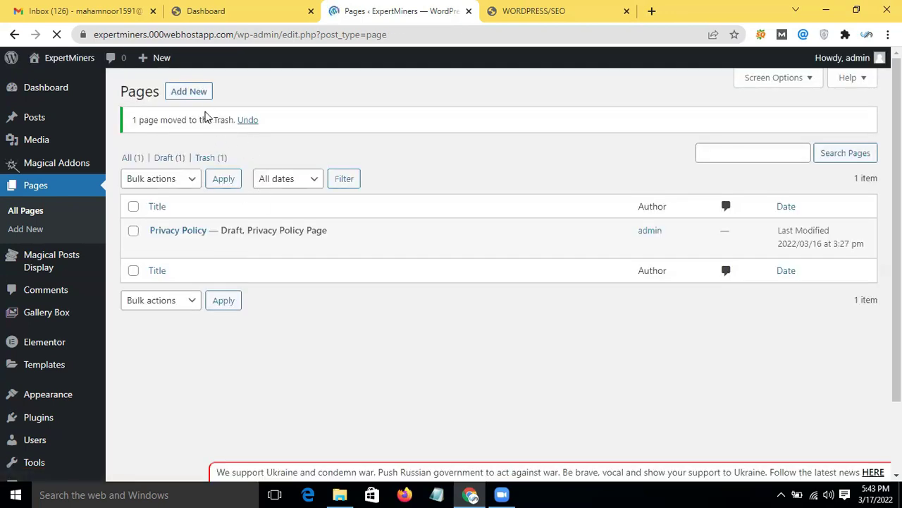
Step: Start a new page, dismiss the block editor welcome guide, and return to the Pages list
left_click(192, 91)
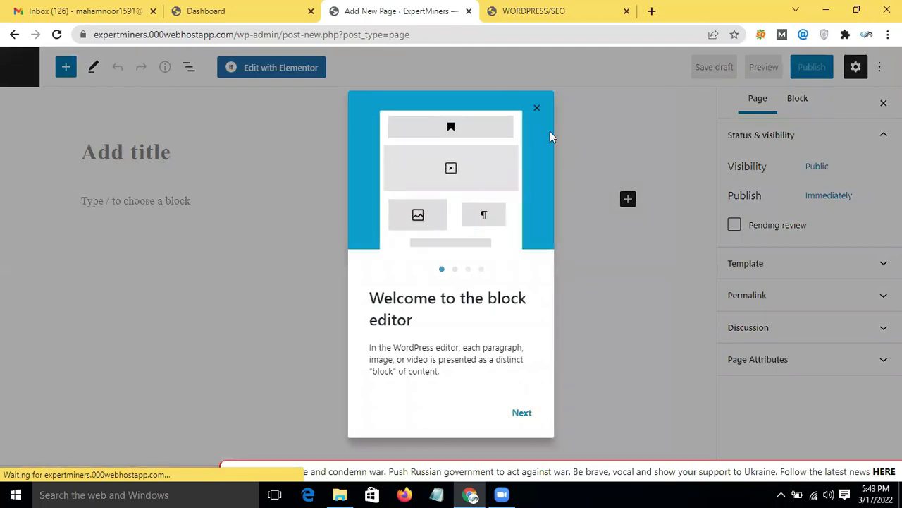
left_click(537, 109)
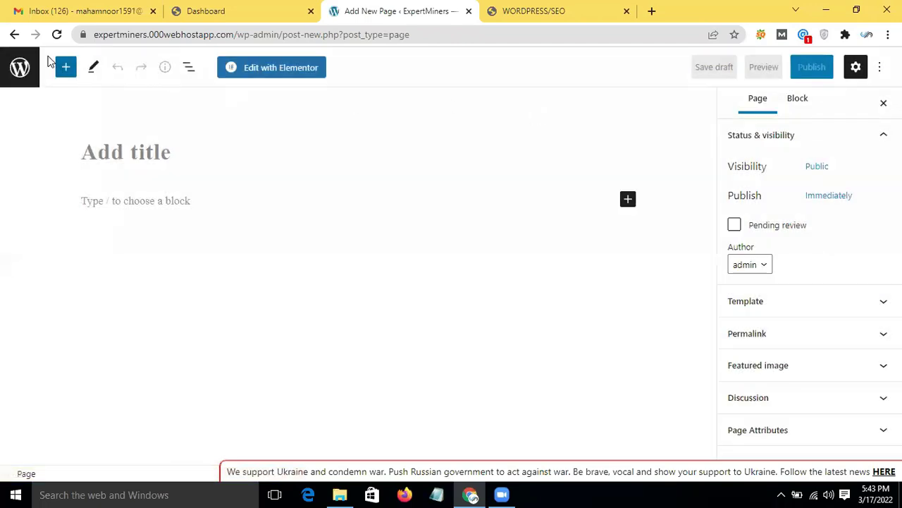
left_click(14, 34)
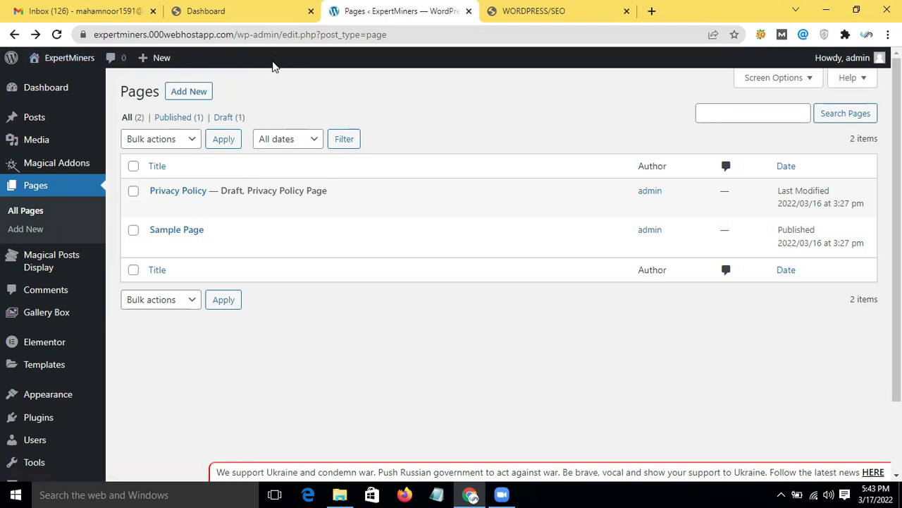
Step: Glance at the hosting dashboard, then bring up the link options for Visit Site
mouse_move(163, 64)
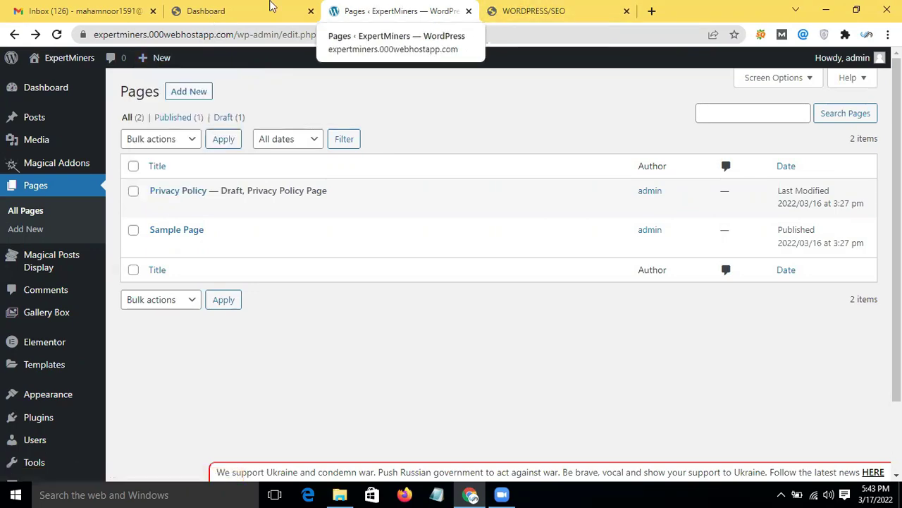
left_click(212, 10)
left_click(448, 7)
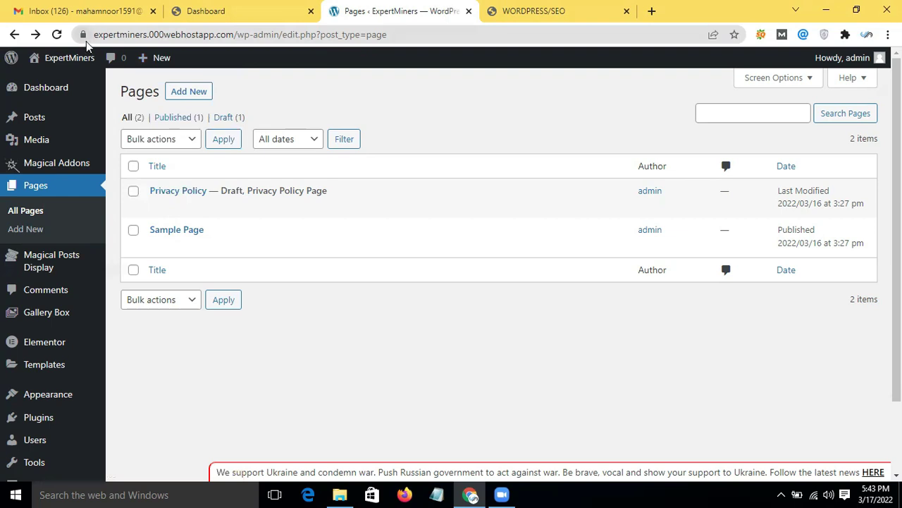
mouse_move(67, 60)
right_click(55, 82)
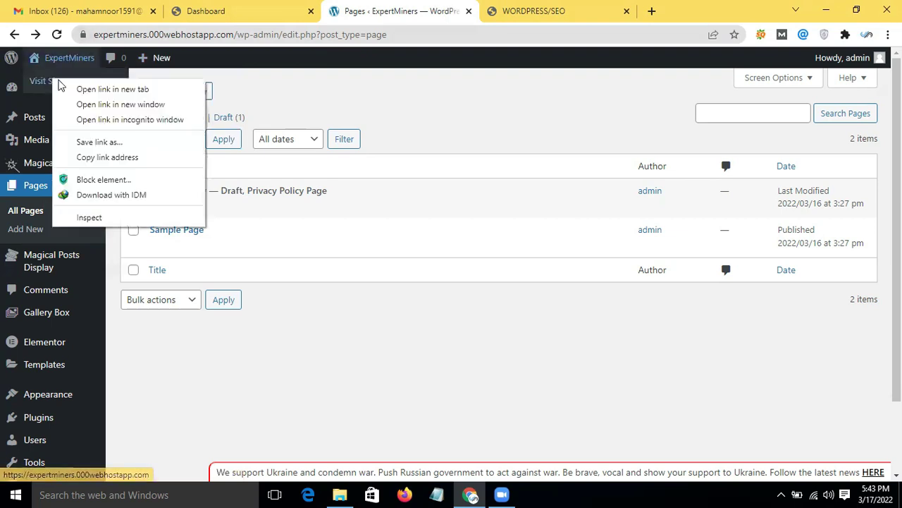
Step: Open the live ExpertMiners site in a new tab, view Hello world!, then return to Pages
left_click(71, 89)
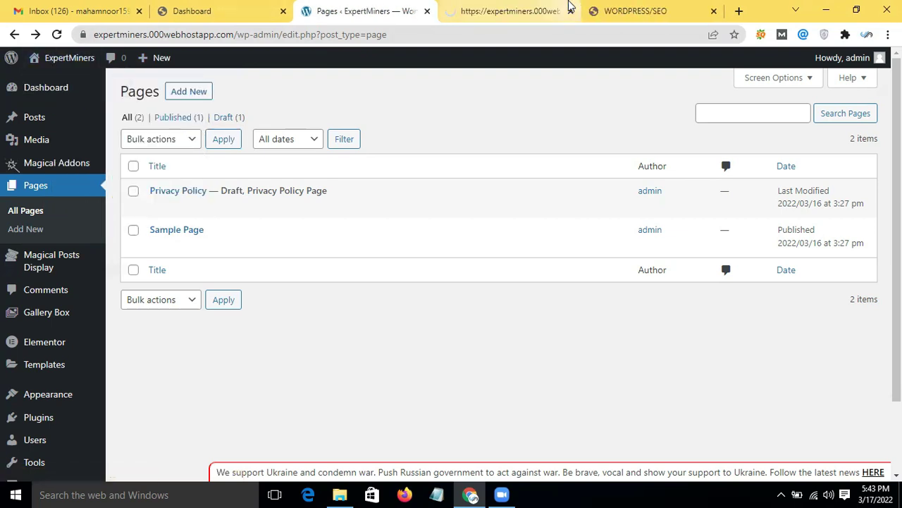
left_click(522, 10)
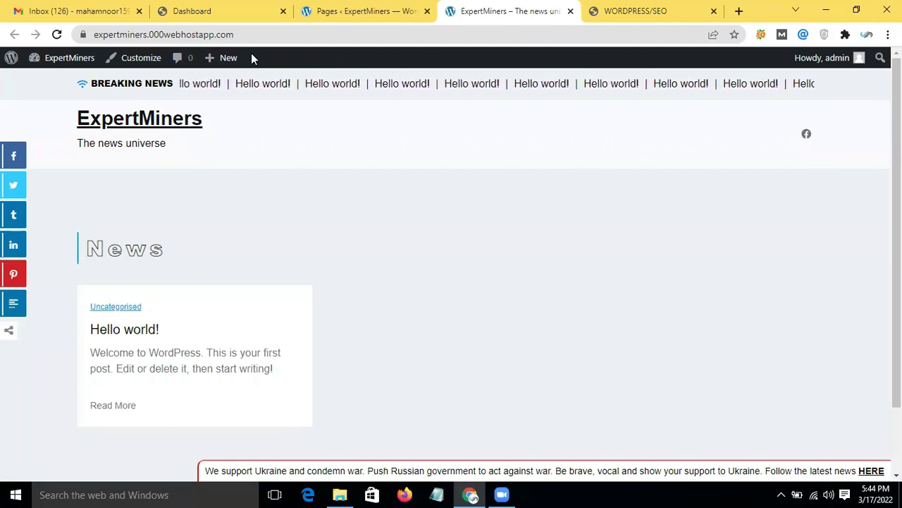
left_click(325, 10)
mouse_move(163, 58)
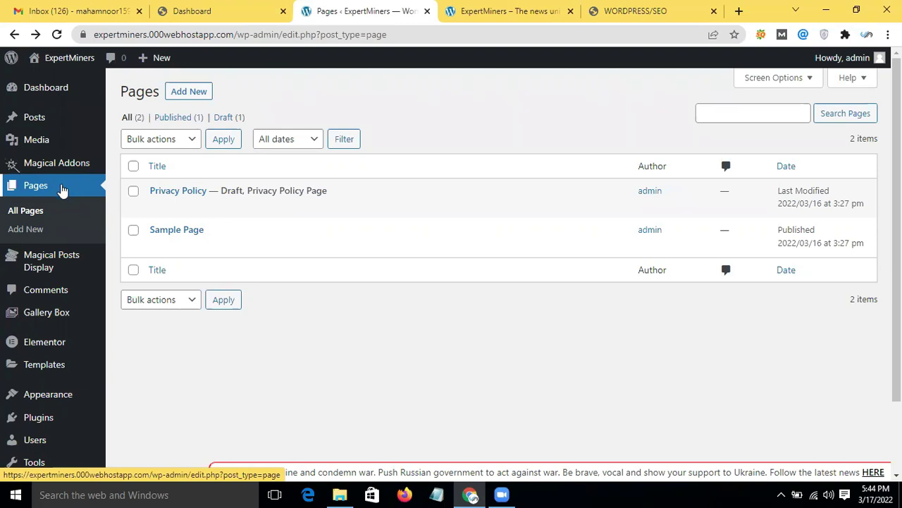
Step: Empty the Pages trash, permanently deleting Sample Page and leaving only the draft Privacy Policy
left_click(62, 189)
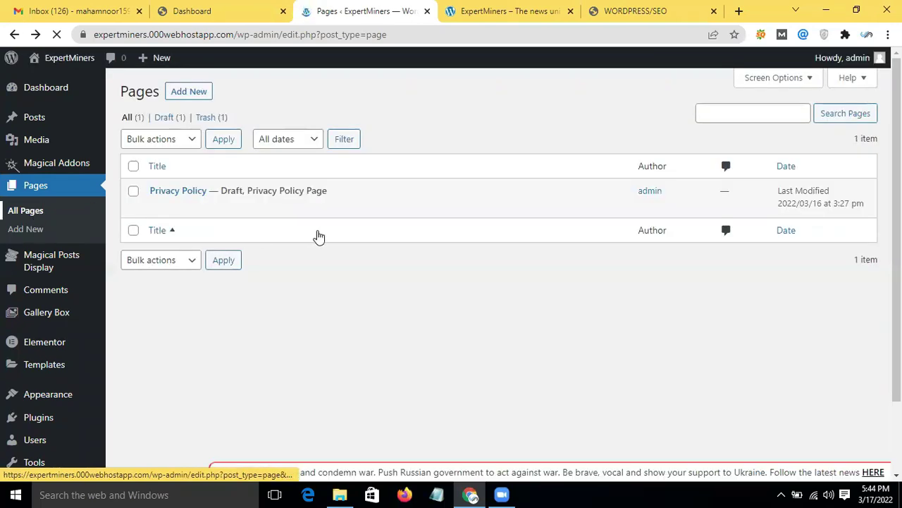
left_click(319, 236)
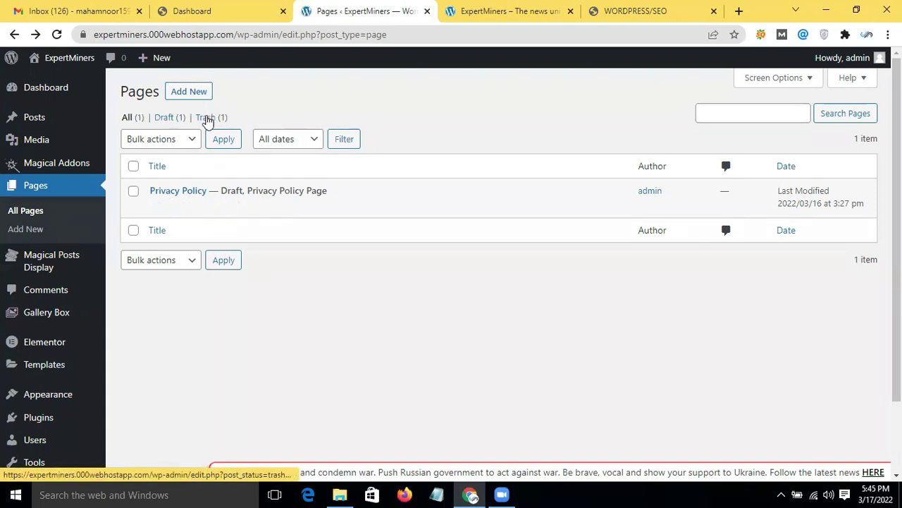
left_click(206, 119)
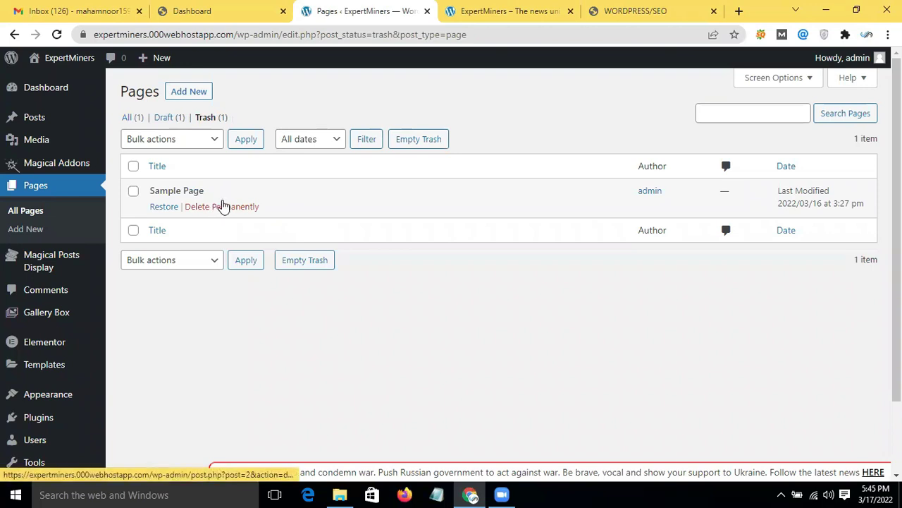
mouse_move(229, 216)
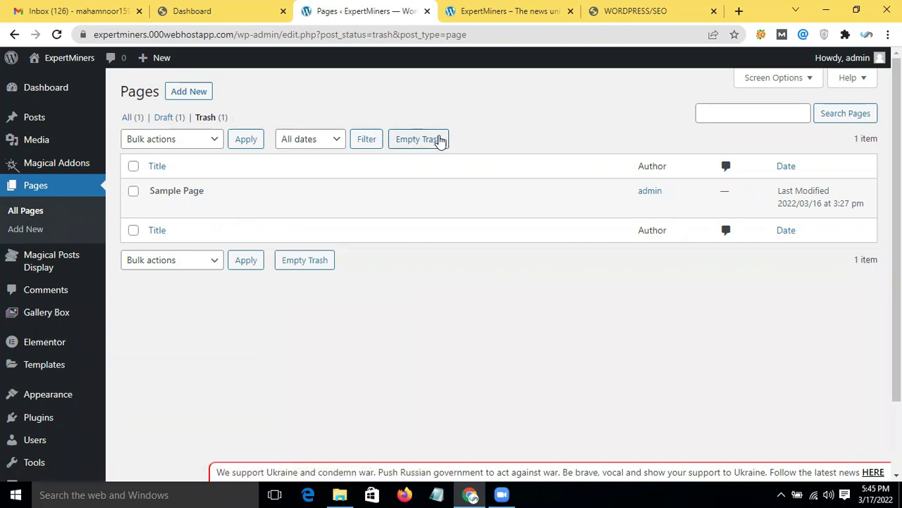
left_click(440, 139)
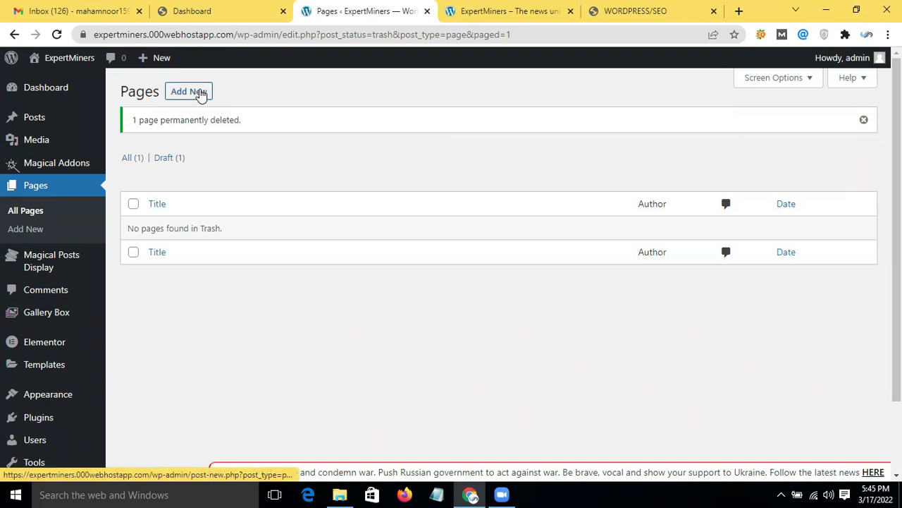
left_click(201, 94)
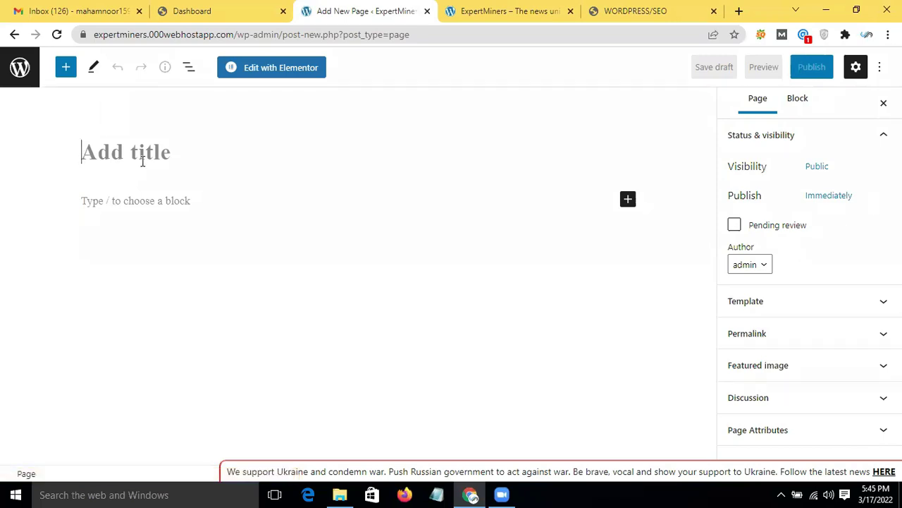
Step: Title the new page 'Home' and publish it
type("Home")
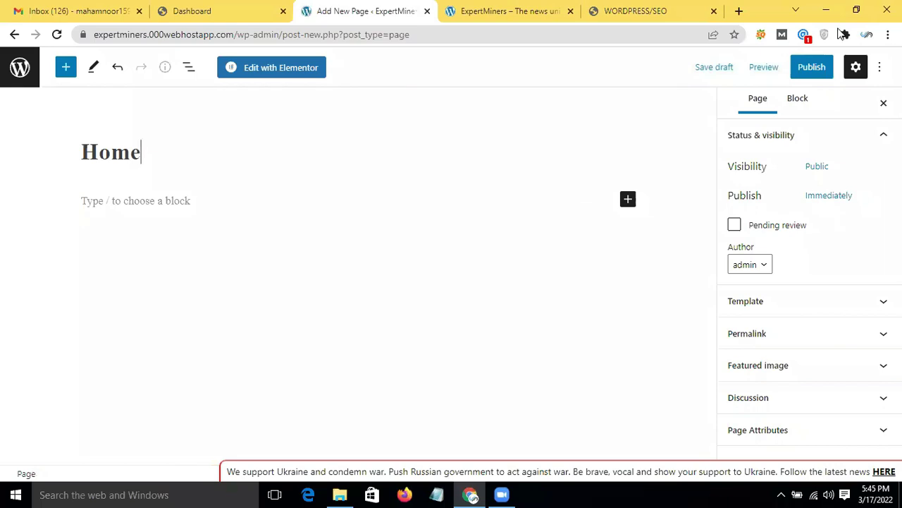
left_click(811, 67)
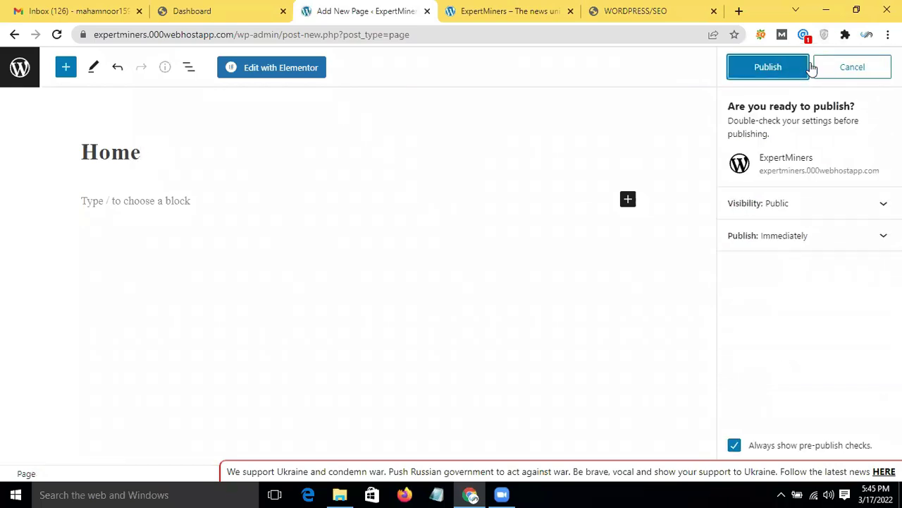
left_click(754, 73)
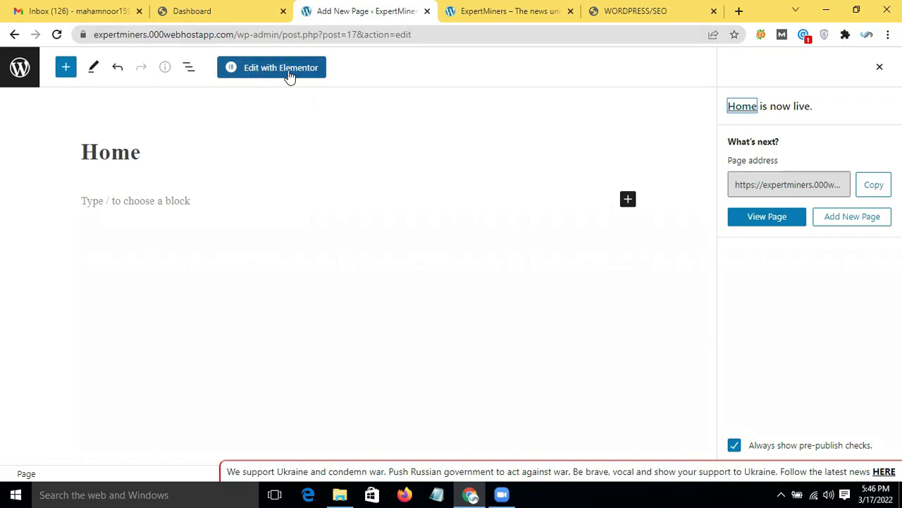
left_click(211, 10)
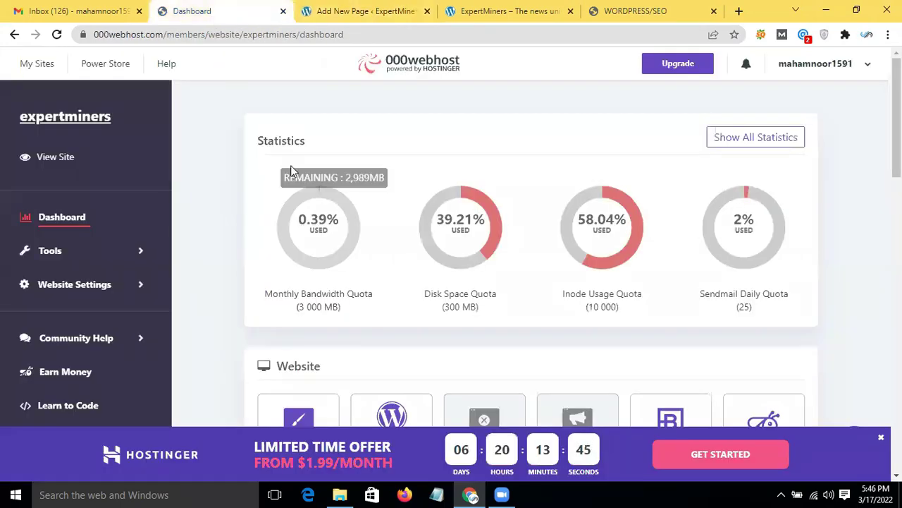
Step: Return from the Home editor to the Pages list and open Settings > Reading
scroll(293, 171, "down", 2)
left_click(363, 11)
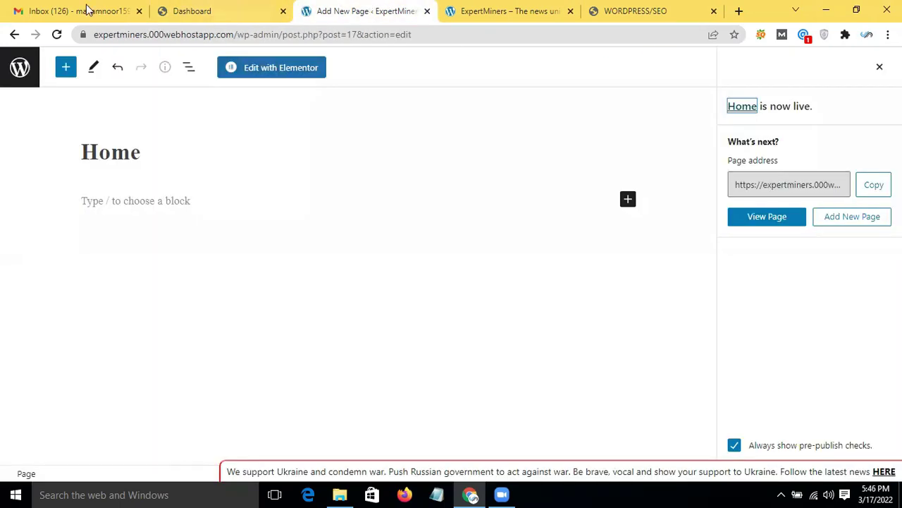
left_click(14, 35)
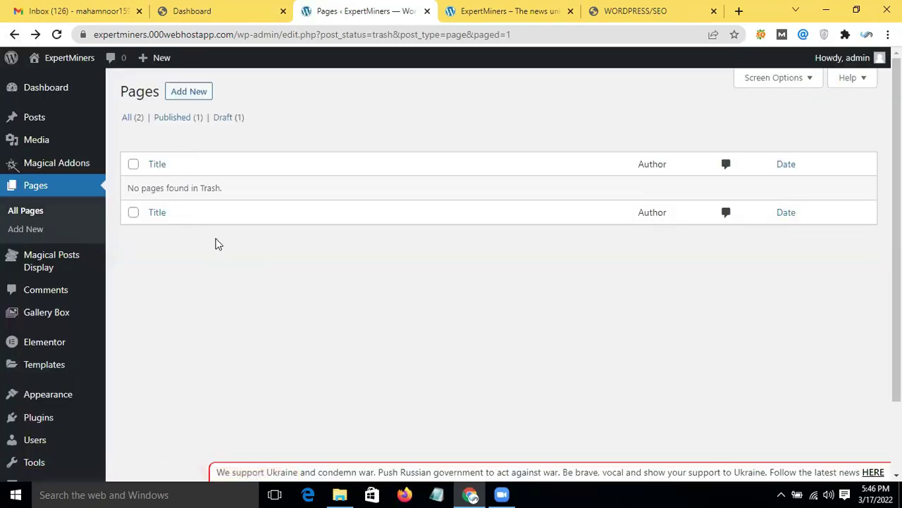
mouse_move(70, 343)
scroll(71, 343, "down", 2)
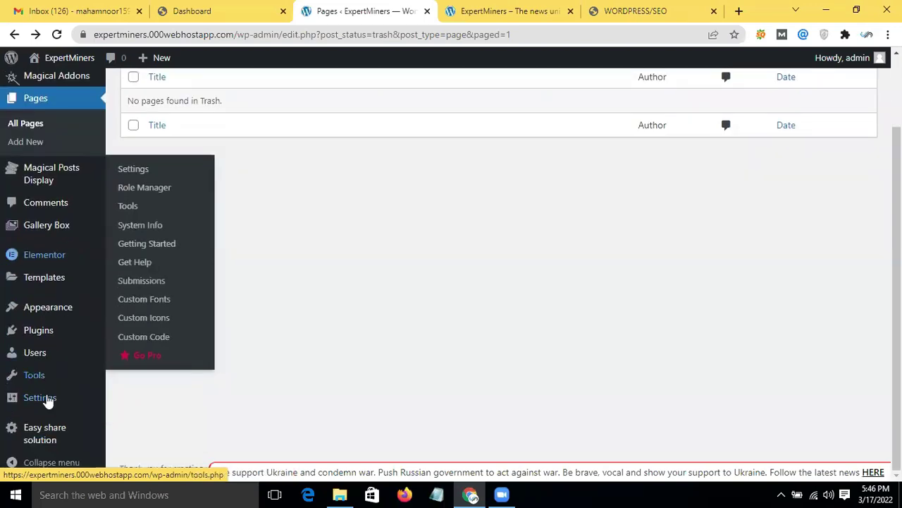
mouse_move(42, 399)
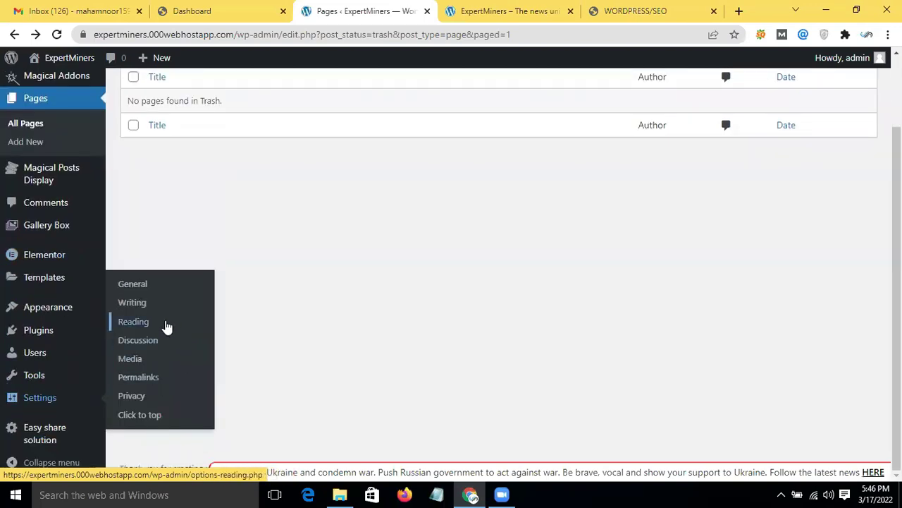
left_click(167, 326)
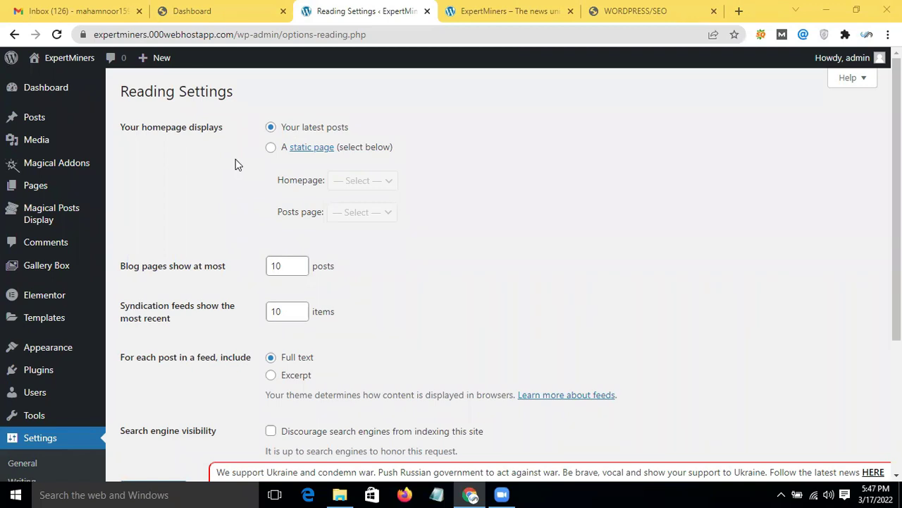
Step: Make the homepage a static page showing Home, leaving Posts page at — Select —
left_click(271, 147)
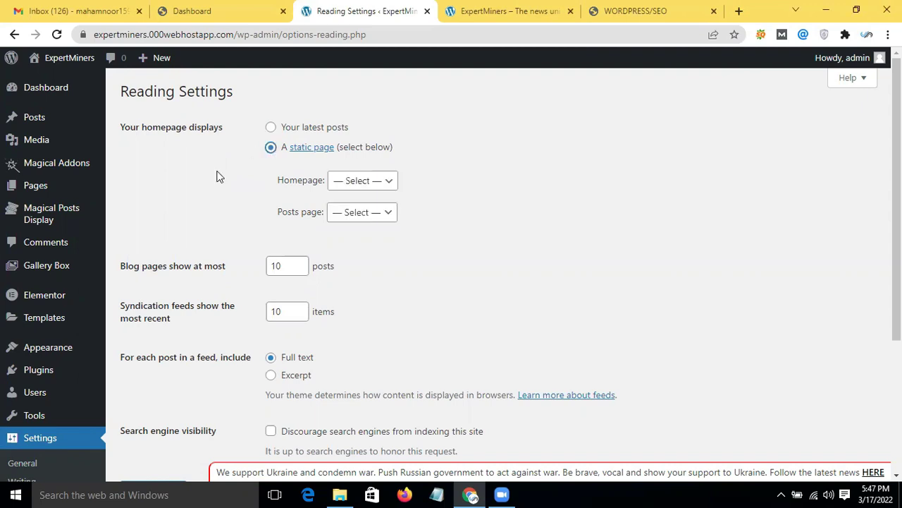
left_click(374, 182)
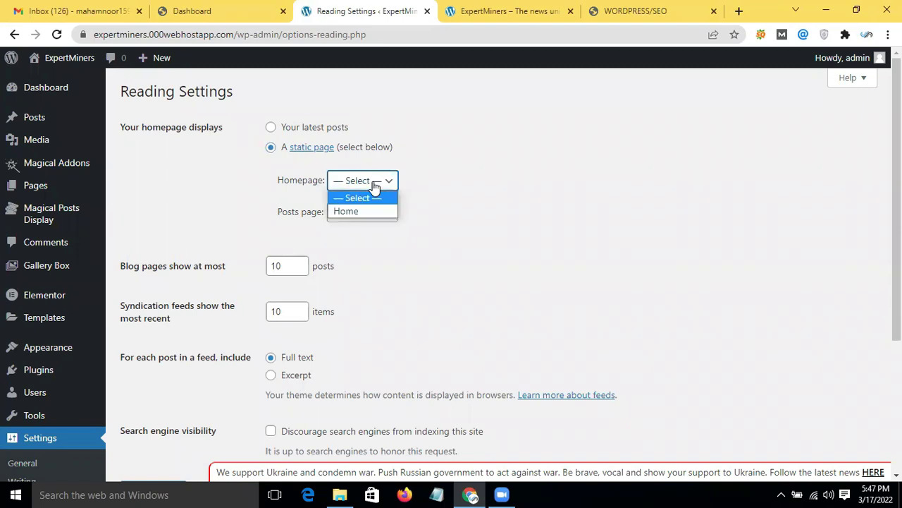
left_click(357, 211)
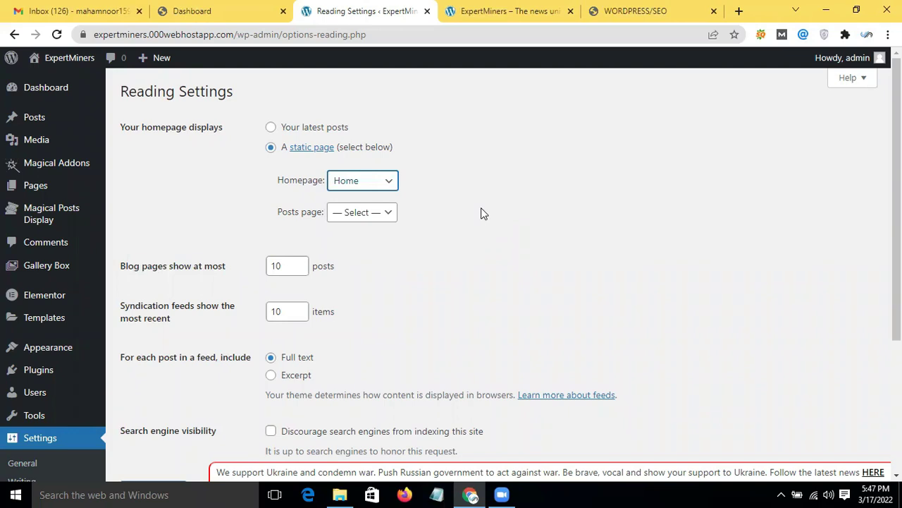
left_click(385, 215)
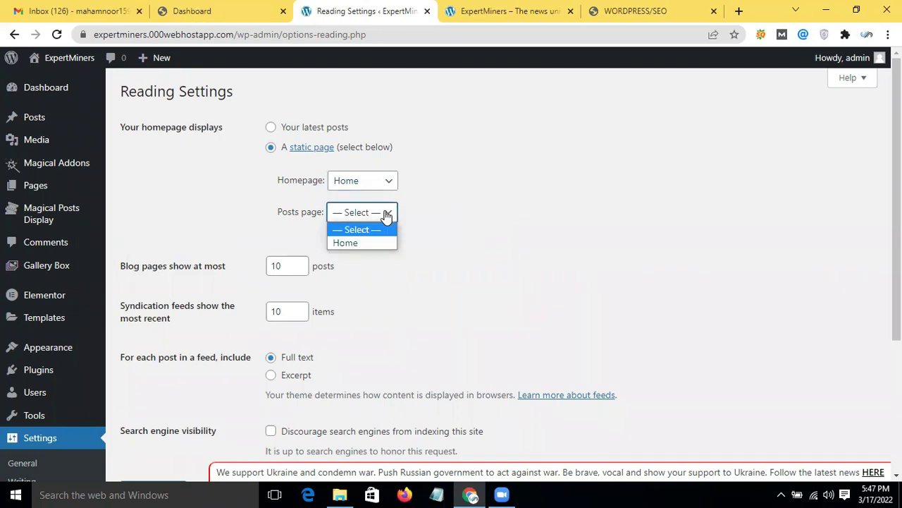
left_click(387, 215)
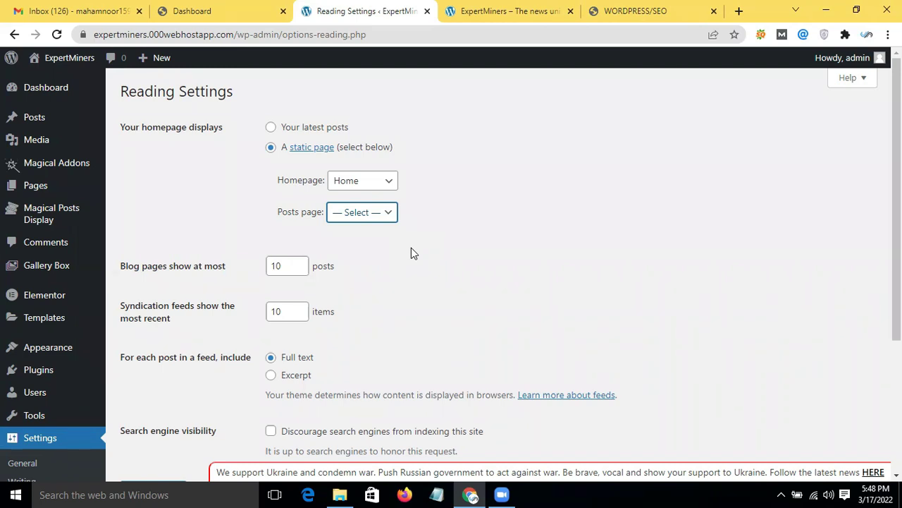
left_click(379, 217)
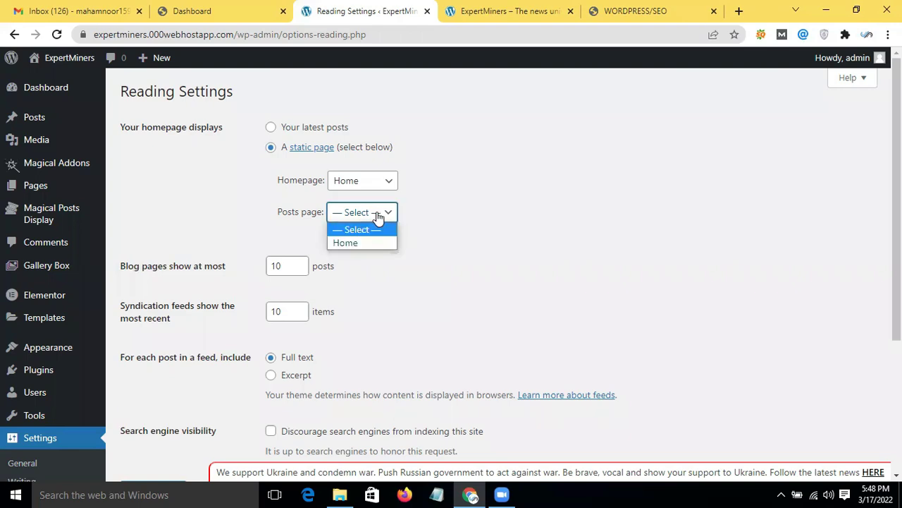
left_click(476, 205)
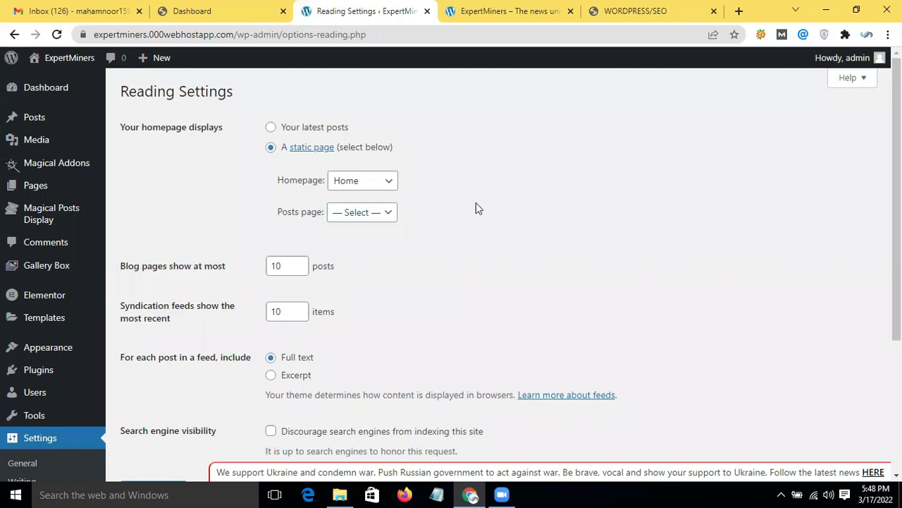
Step: Check the Reading Settings feed options (10 items, full text), then view the ExpertMiners front page
scroll(475, 206, "down", 3)
scroll(476, 219, "up", 3)
mouse_move(200, 268)
scroll(177, 328, "down", 1)
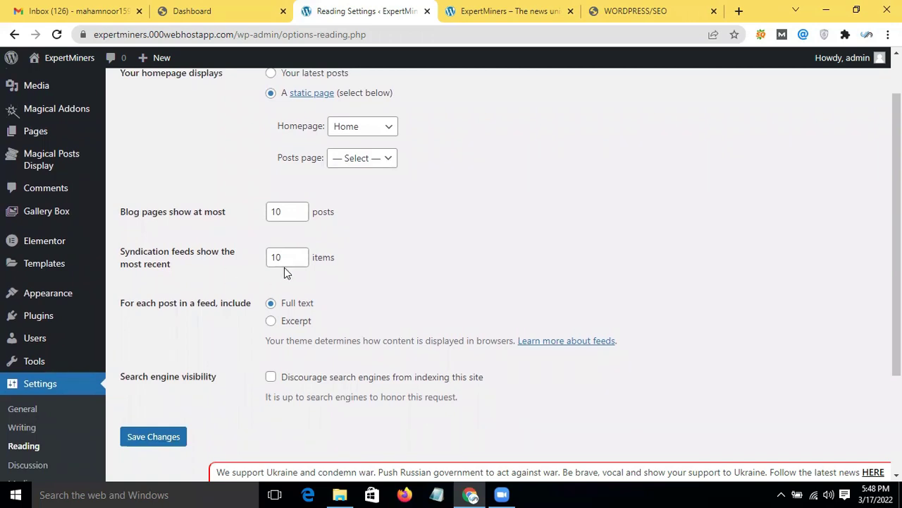
left_click(296, 266)
left_click(199, 272)
scroll(201, 337, "down", 2)
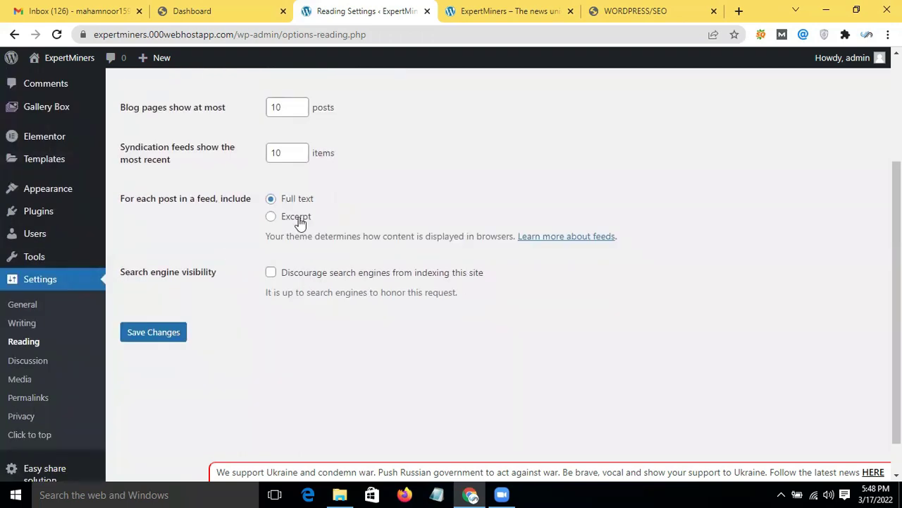
left_click(488, 9)
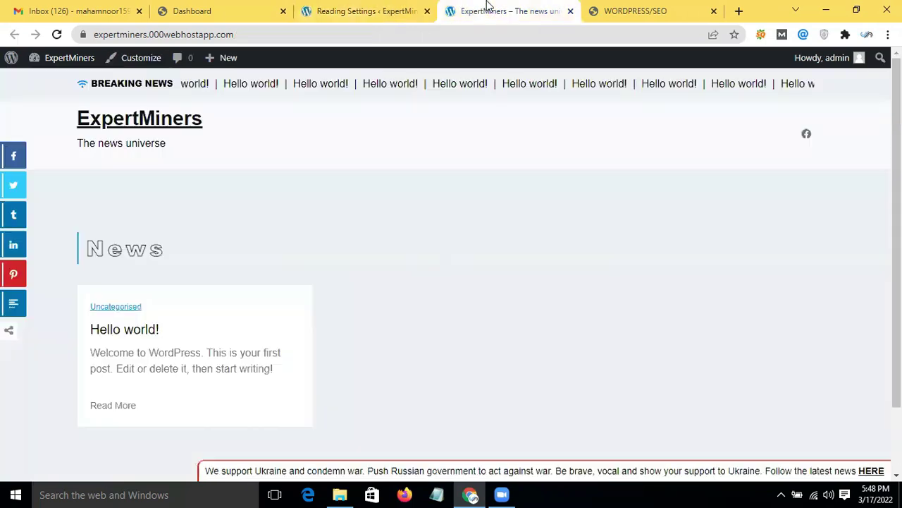
Step: Load the 'Home - TechSillo' site from the 'tech' address suggestion and browse its homepage
left_click(252, 39)
key("BackSpace")
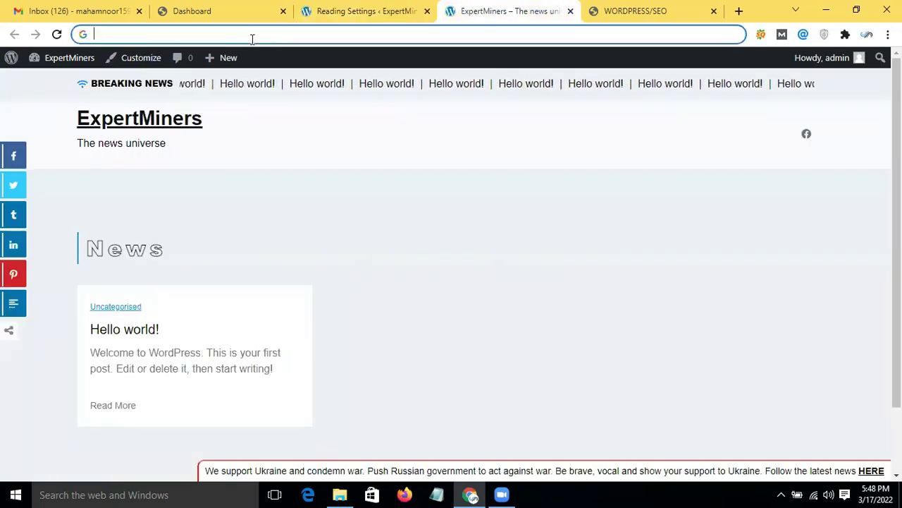
type("tech")
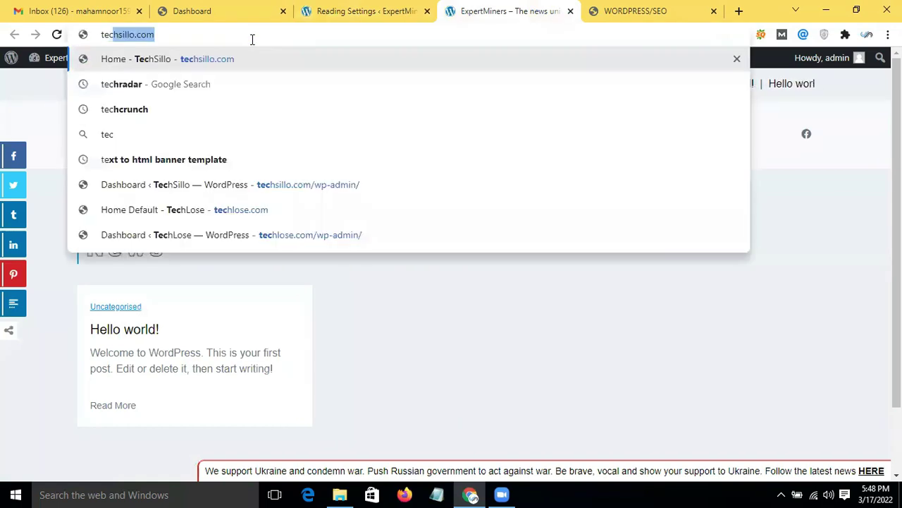
left_click(226, 58)
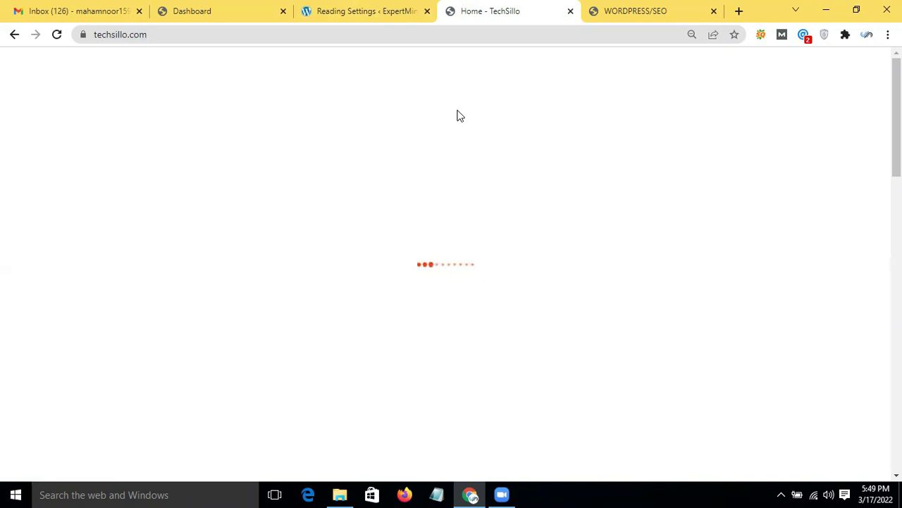
scroll(374, 319, "down", 5)
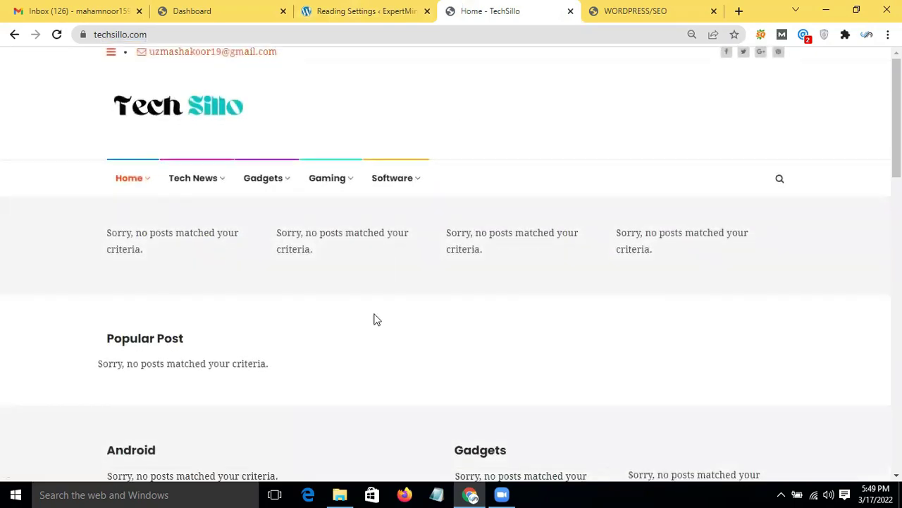
scroll(374, 319, "up", 5)
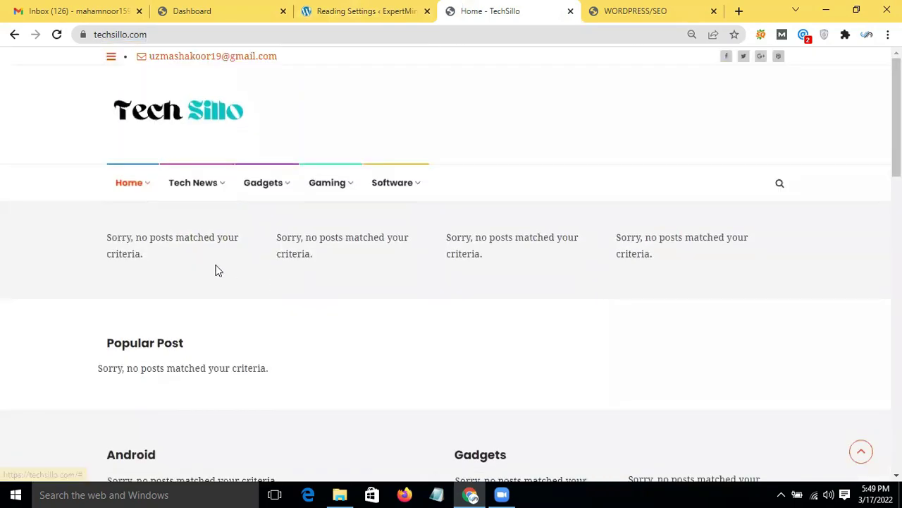
scroll(314, 247, "down", 1)
scroll(312, 248, "down", 10)
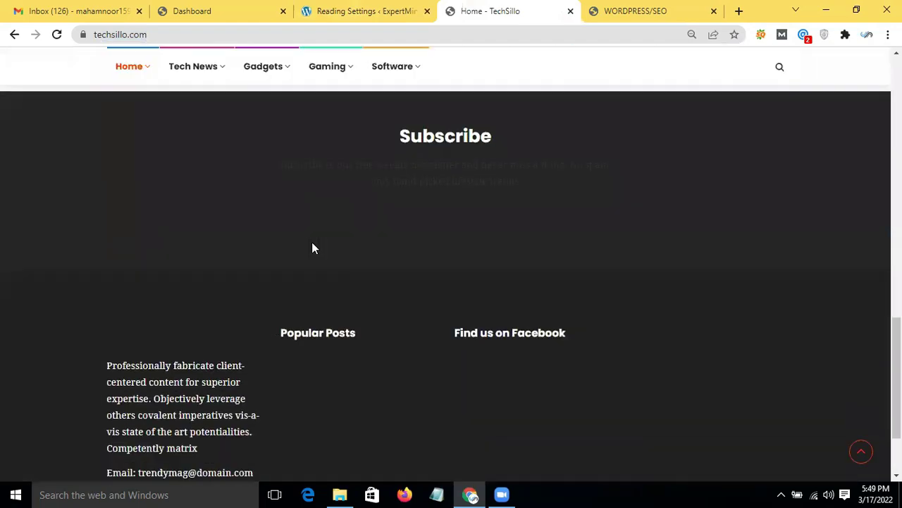
scroll(312, 247, "up", 10)
left_click(191, 30)
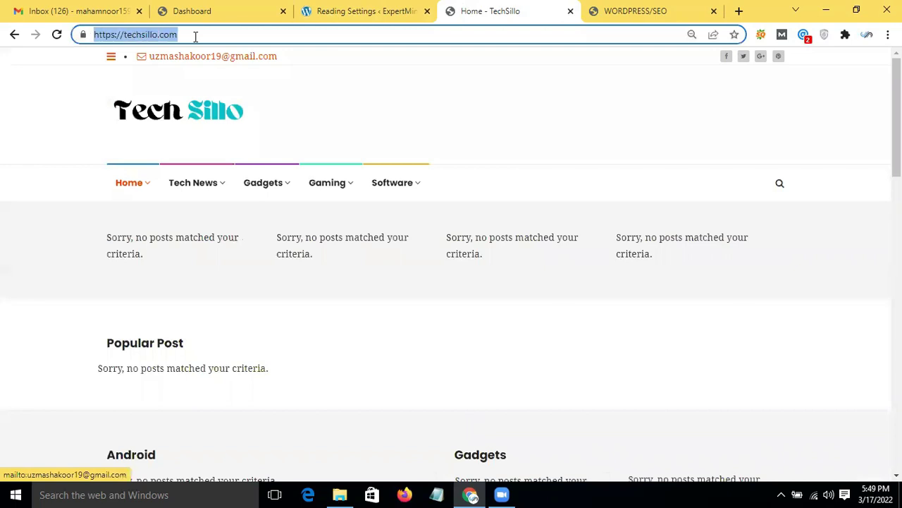
Step: Go to techlose and scroll through its homepage article cards
key("BackSpace")
type("tech")
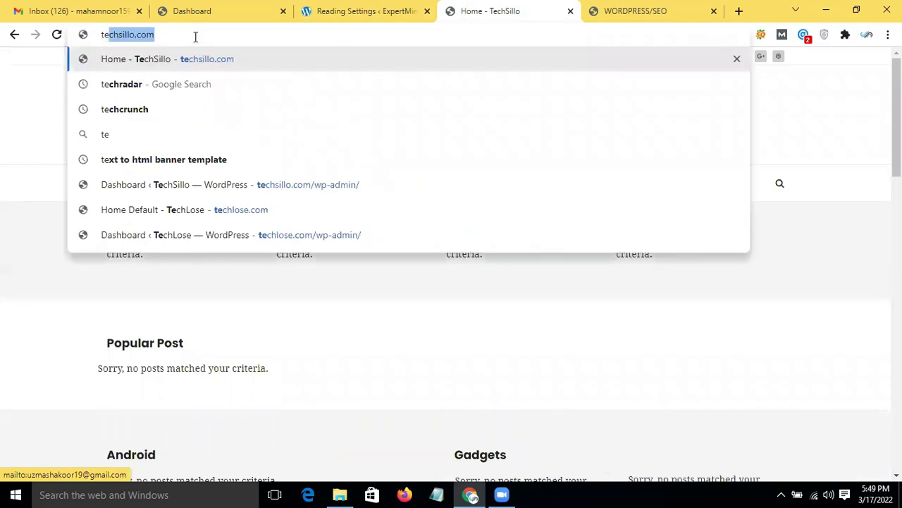
type("lose")
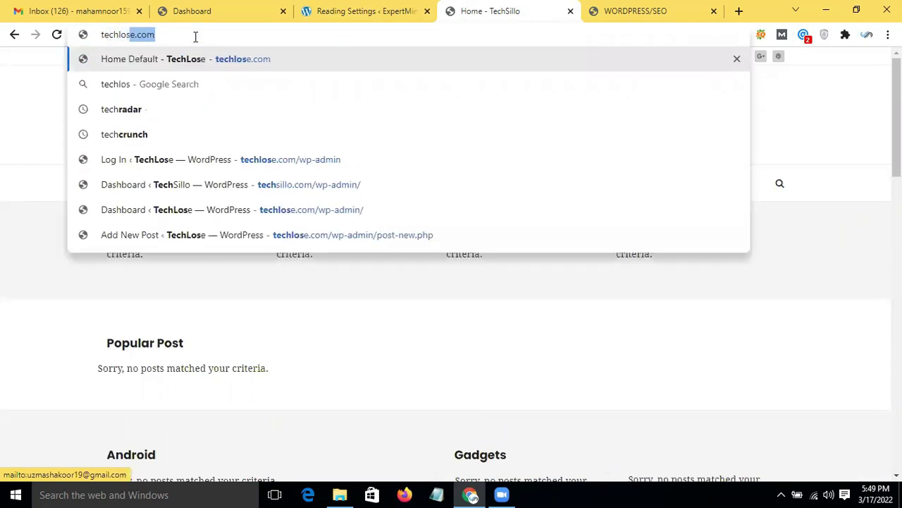
key("Return")
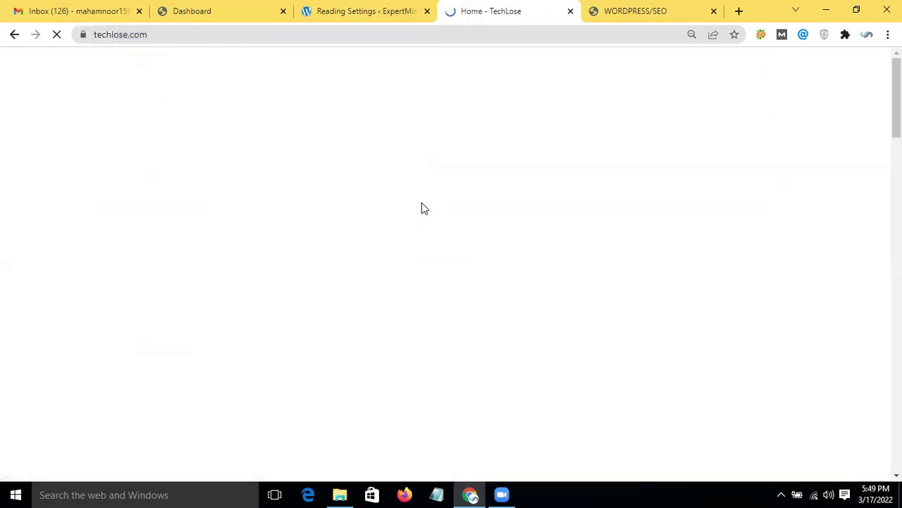
scroll(327, 304, "down", 10)
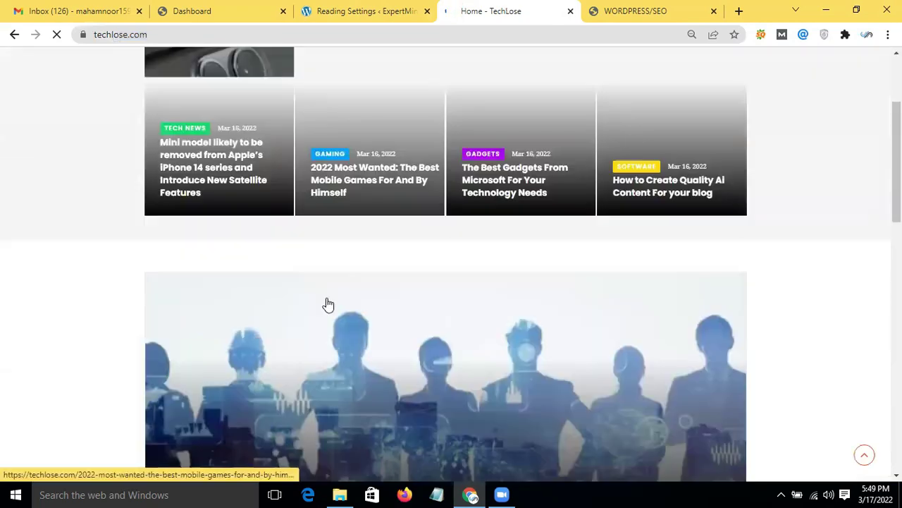
scroll(327, 304, "down", 1)
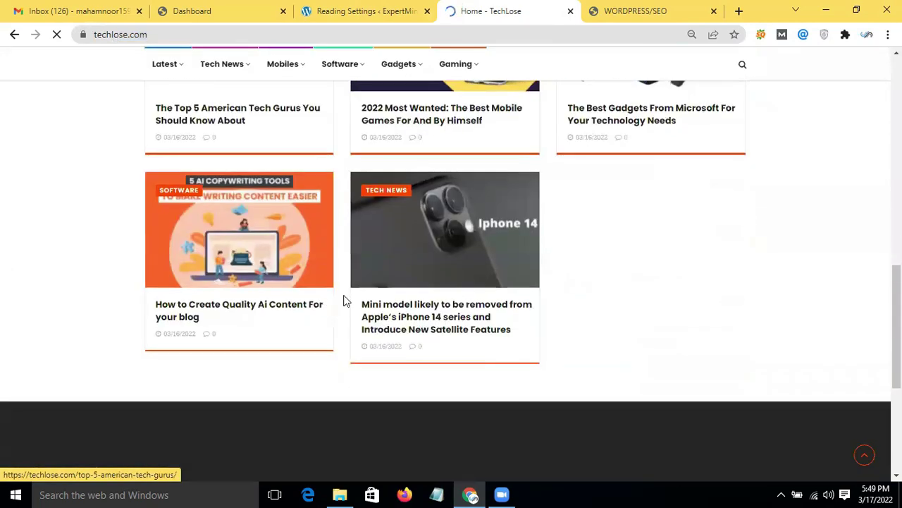
scroll(469, 340, "down", 3)
scroll(469, 340, "up", 12)
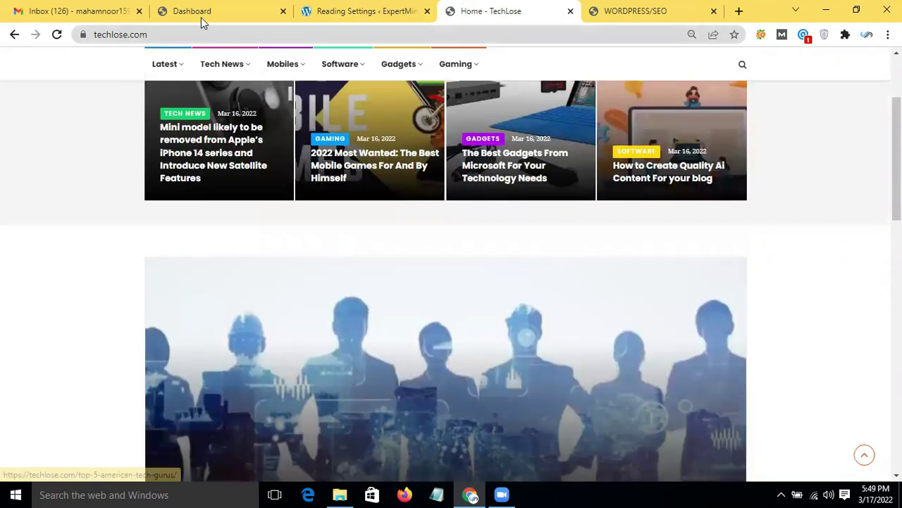
Step: Glance at the Dashboard and Reading Settings tabs, then return to TechLose and select its address
left_click(201, 15)
left_click(425, 7)
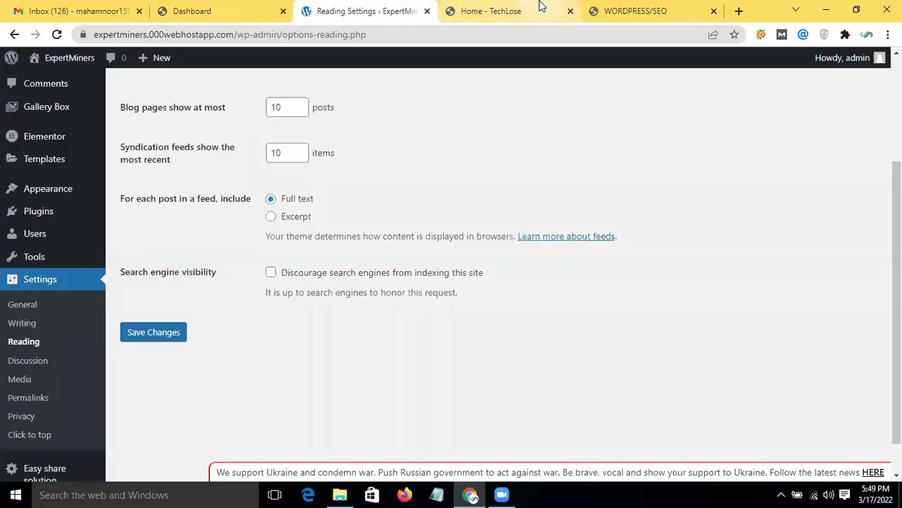
left_click(491, 11)
left_click(372, 35)
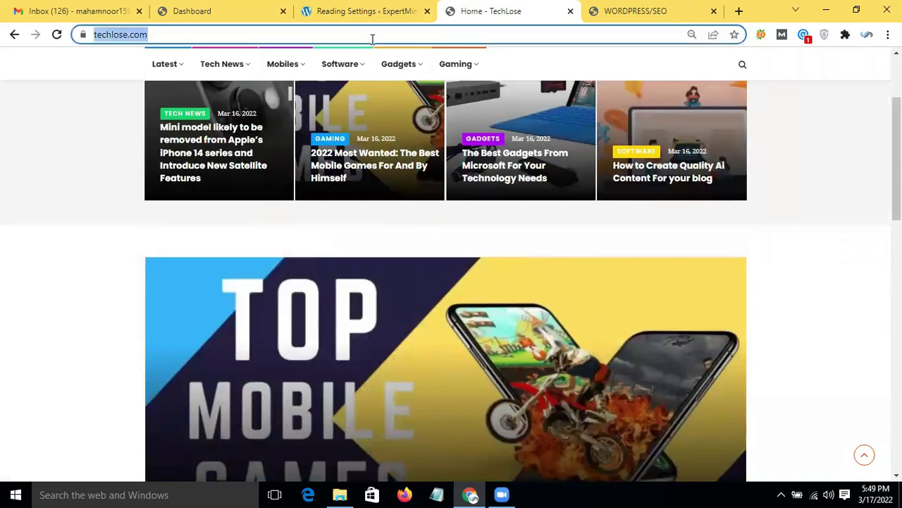
Step: Open the legalnewshunting.com site, browse it, then return to the Reading Settings tab
key("BackSpace")
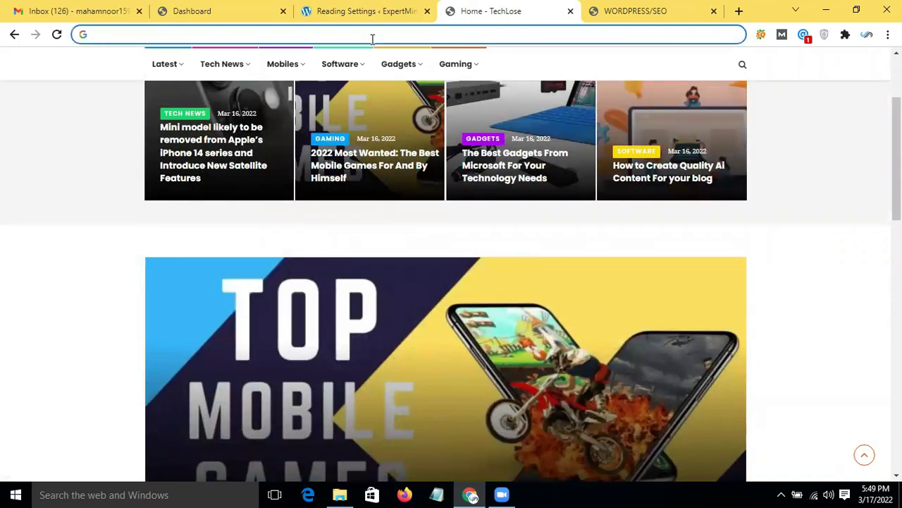
type("lega")
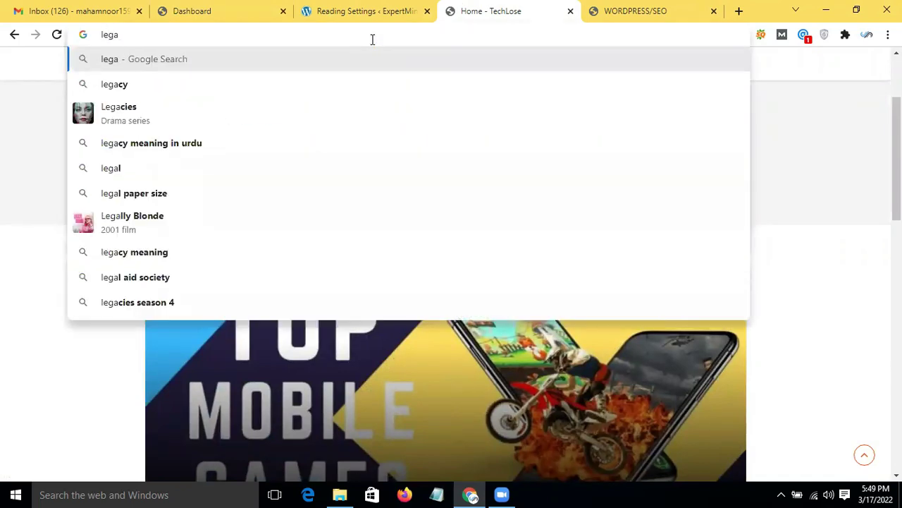
type("lne")
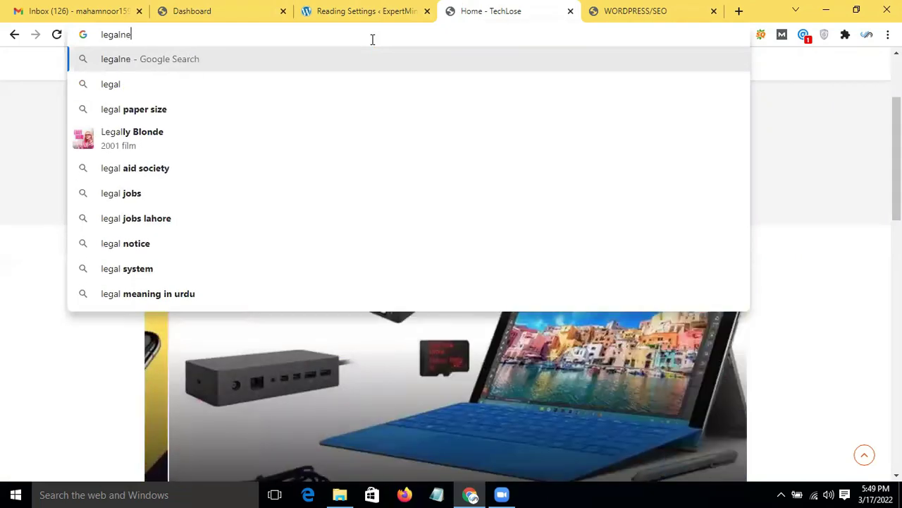
type("wshuntin")
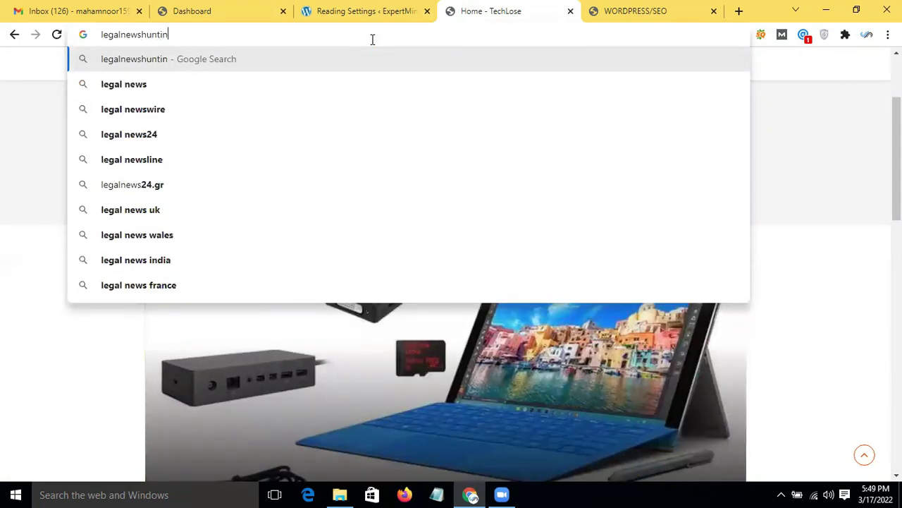
type("g")
key("Return")
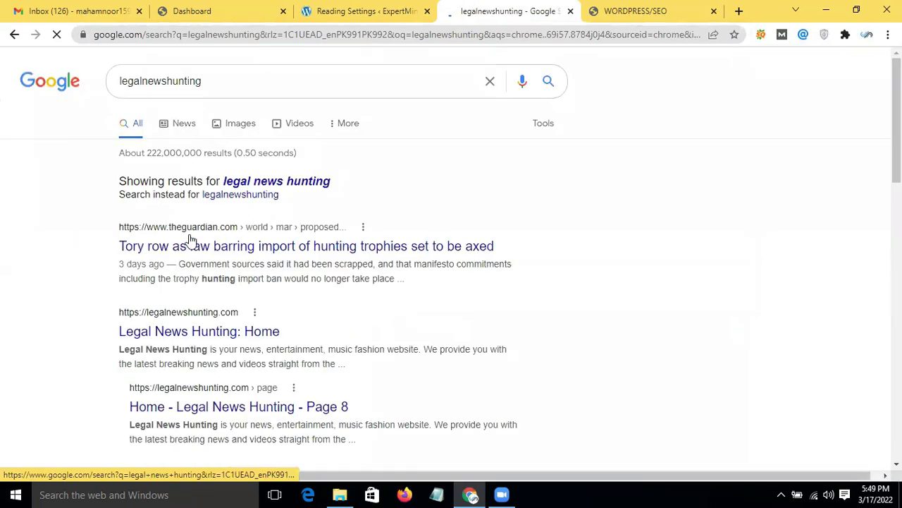
scroll(196, 215, "down", 2)
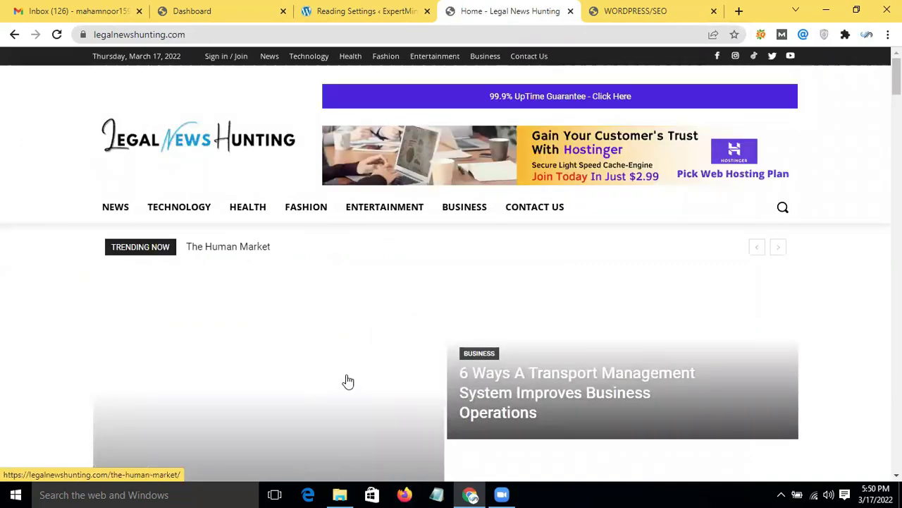
scroll(348, 380, "down", 6)
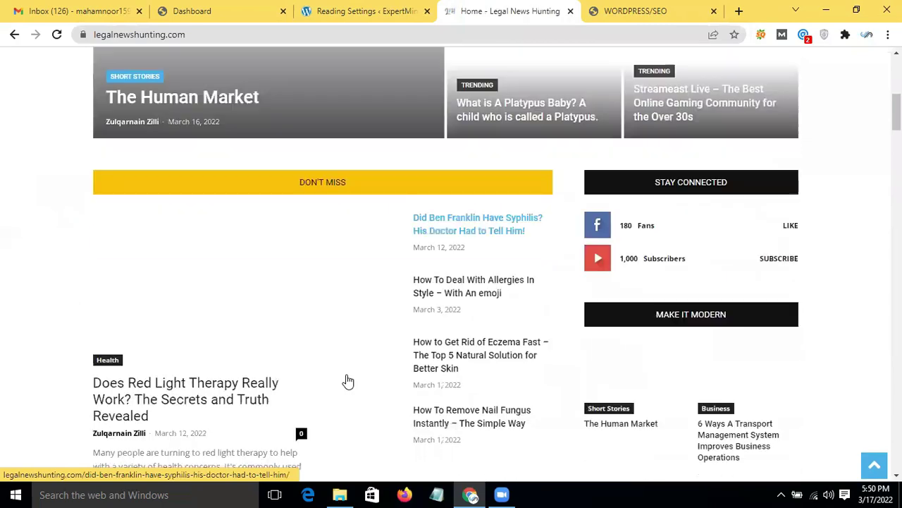
scroll(347, 381, "down", 2)
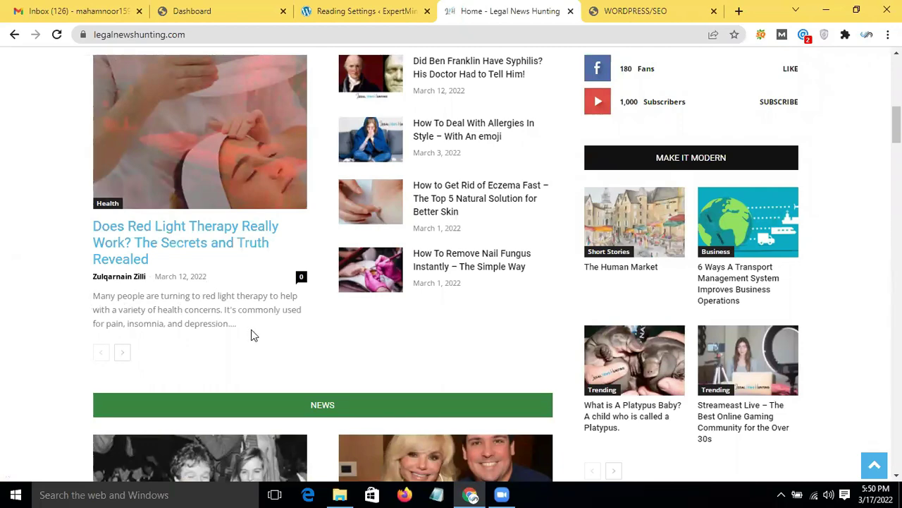
left_click(387, 9)
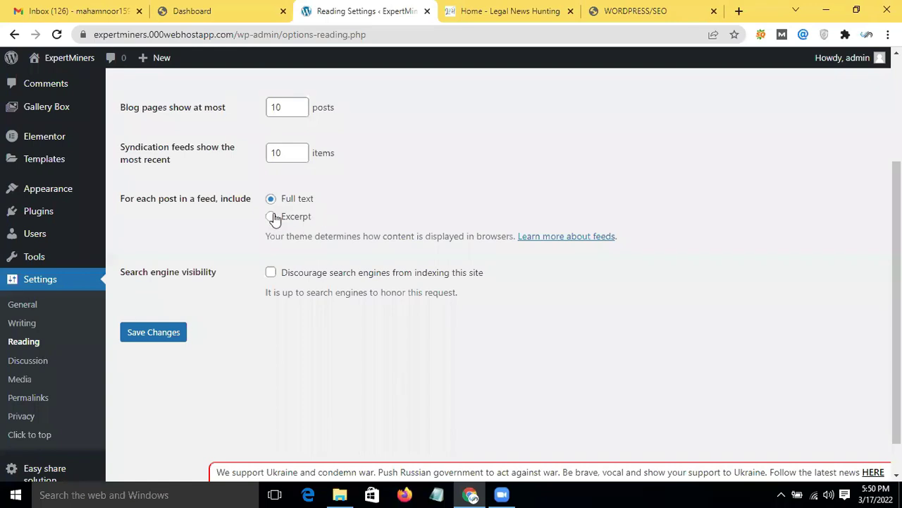
Step: Choose Excerpt under 'For each post in a feed, include', comparing with the Legal News Hunting site
left_click(517, 8)
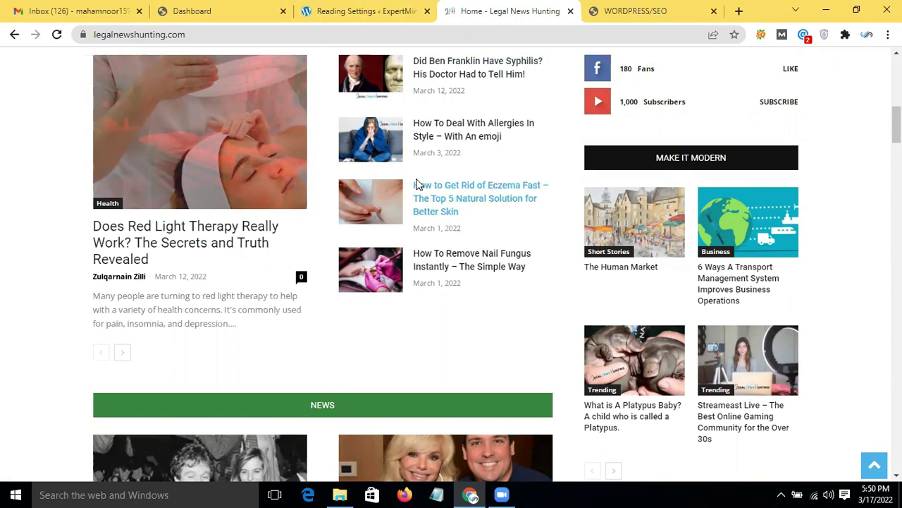
left_click(348, 9)
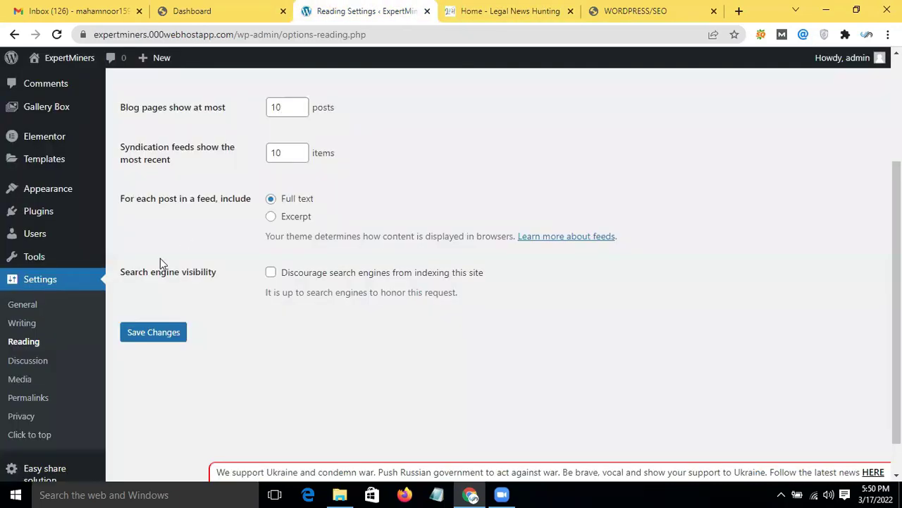
left_click(271, 216)
left_click(519, 9)
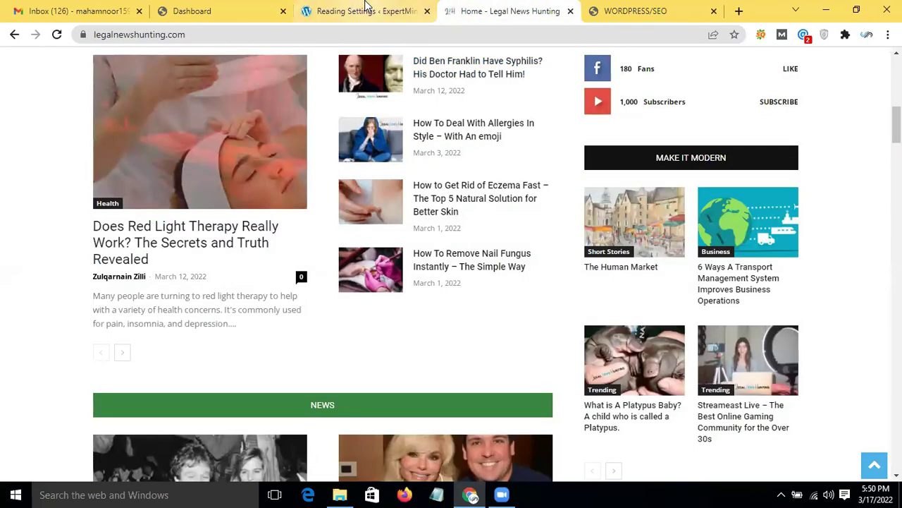
left_click(365, 7)
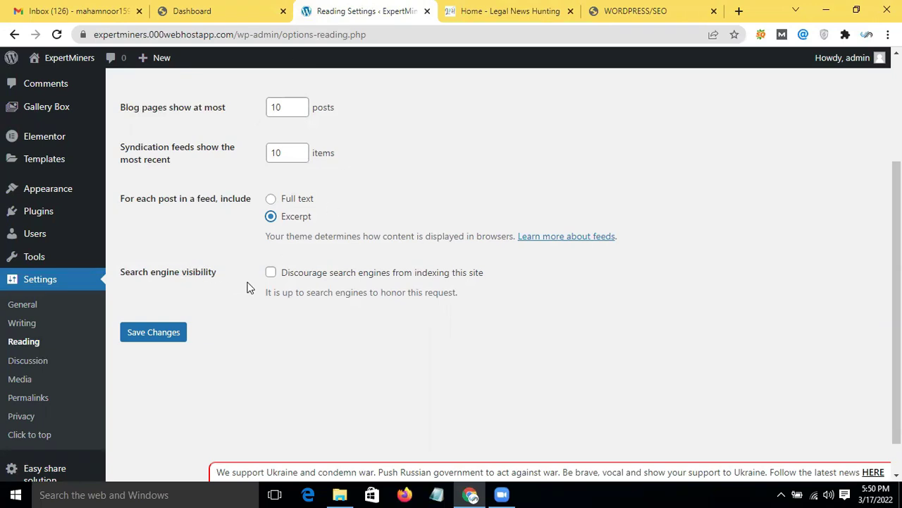
scroll(282, 296, "down", 1)
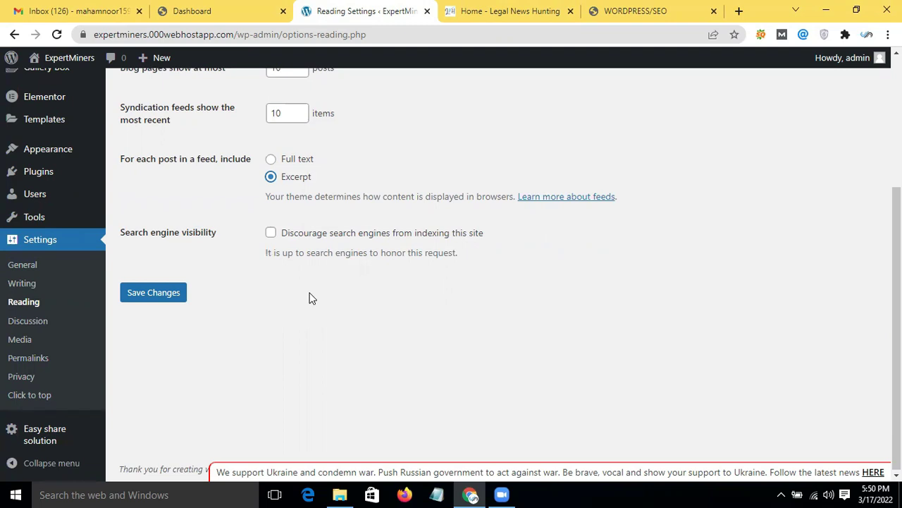
Step: Save the Reading Settings with the static Home page and Excerpt feeds
left_click(172, 299)
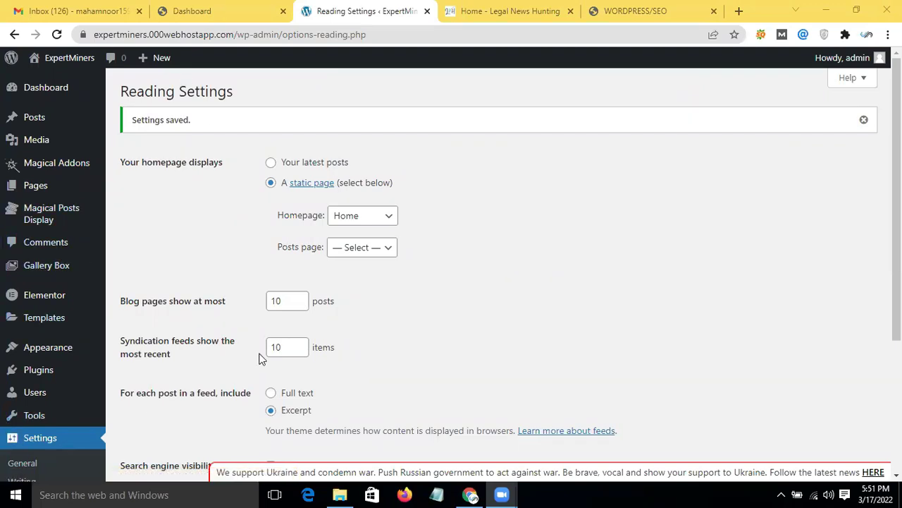
mouse_move(58, 351)
mouse_move(500, 494)
Step: Open the WORDPRESS/SEO slides and scroll to page 9's Posts vs Pages table
left_click(638, 9)
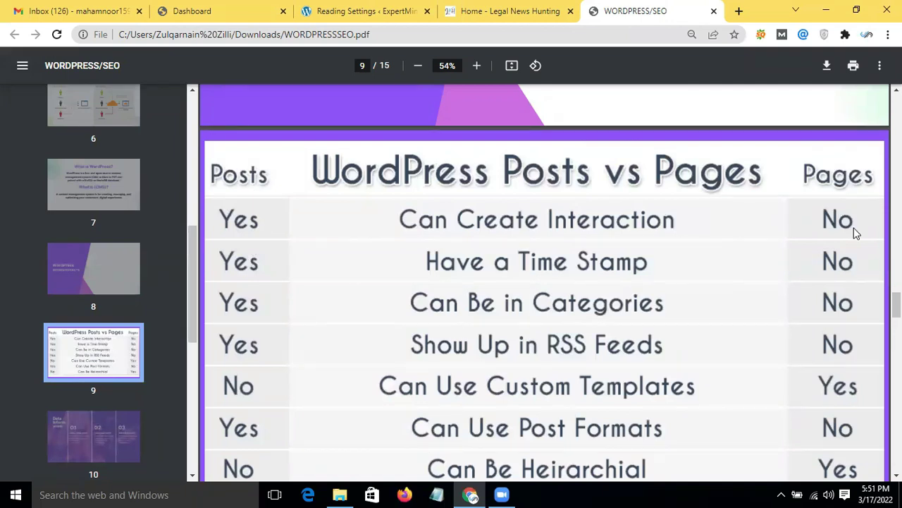
scroll(589, 258, "down", 1)
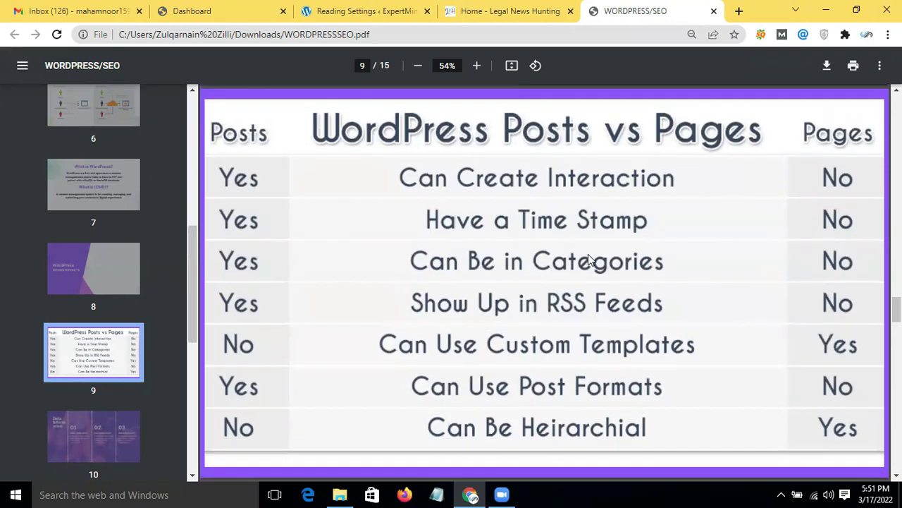
scroll(588, 259, "down", 1)
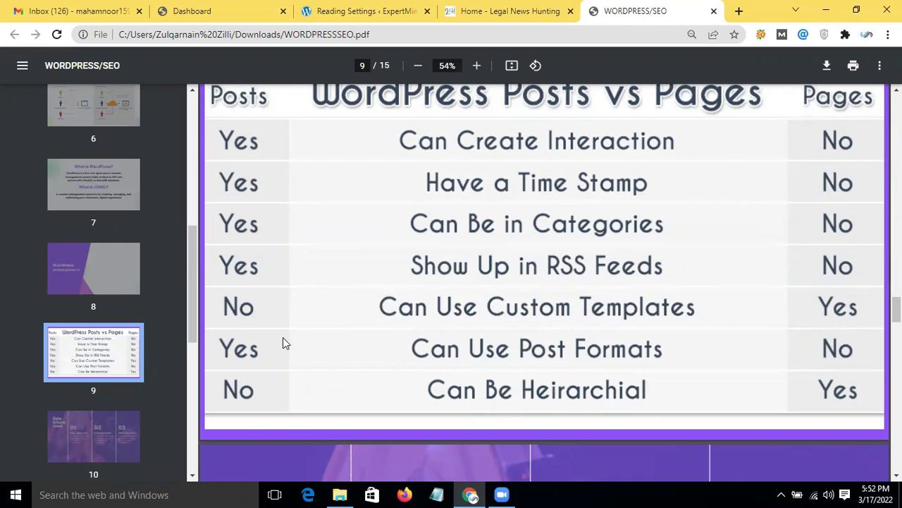
scroll(417, 372, "up", 1)
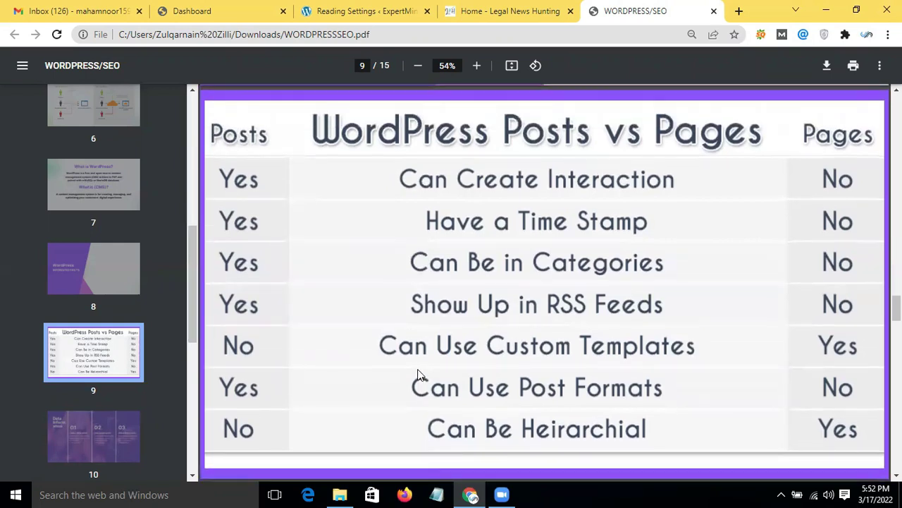
scroll(417, 374, "down", 1)
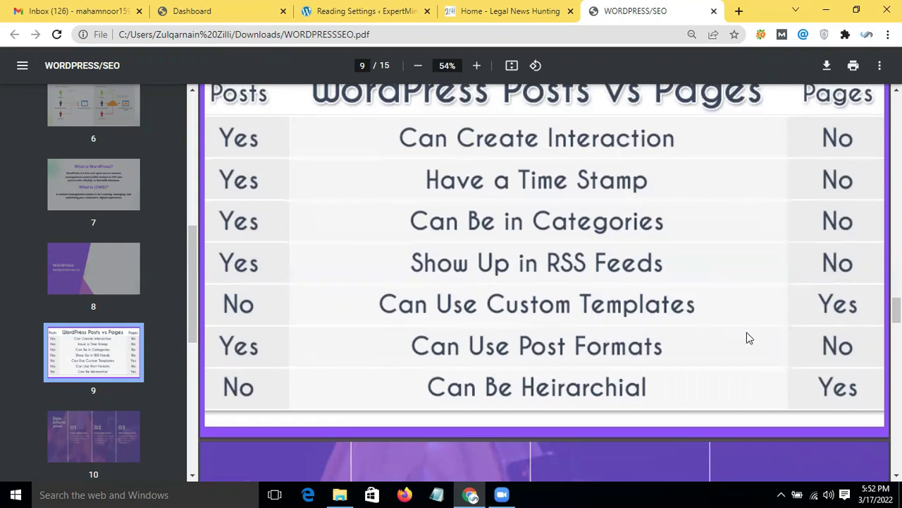
scroll(746, 332, "down", 1)
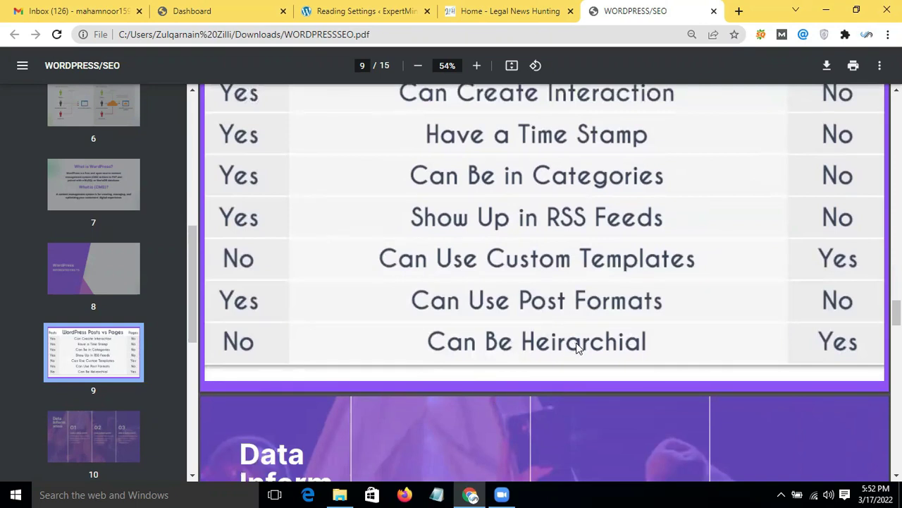
scroll(589, 363, "down", 3)
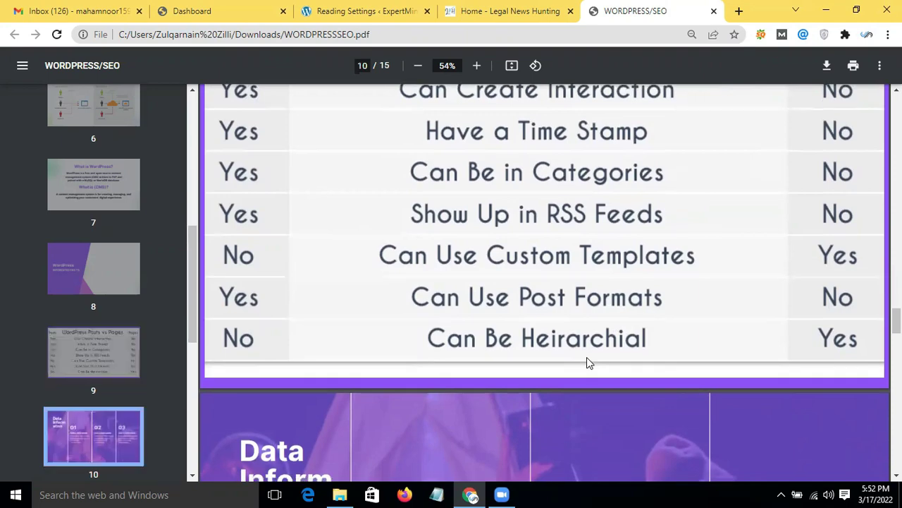
scroll(589, 363, "up", 1)
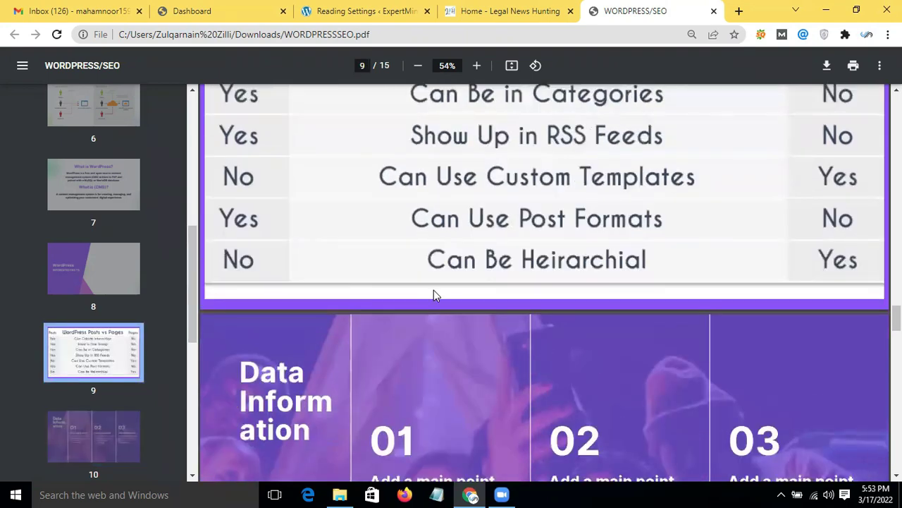
Step: Switch between the Legal News Hunting and slides tabs, ending on the saved Reading Settings page
scroll(395, 243, "up", 1)
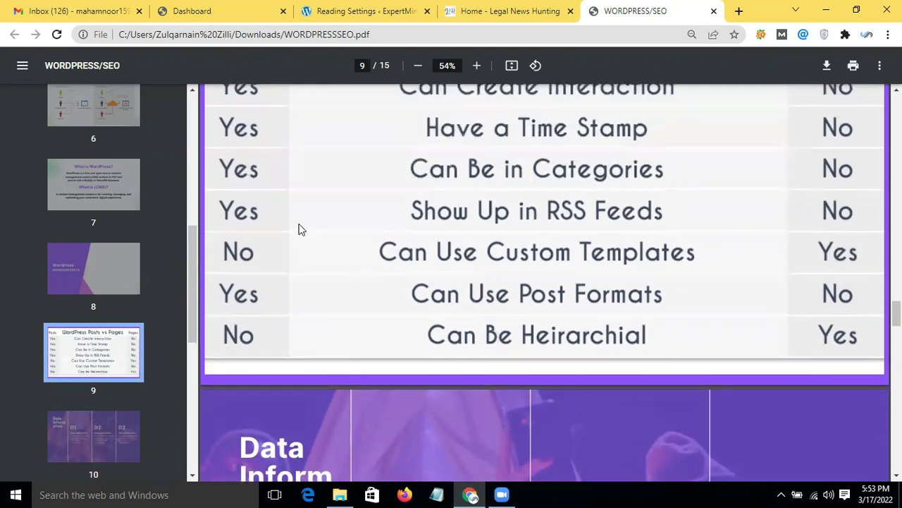
scroll(298, 229, "up", 1)
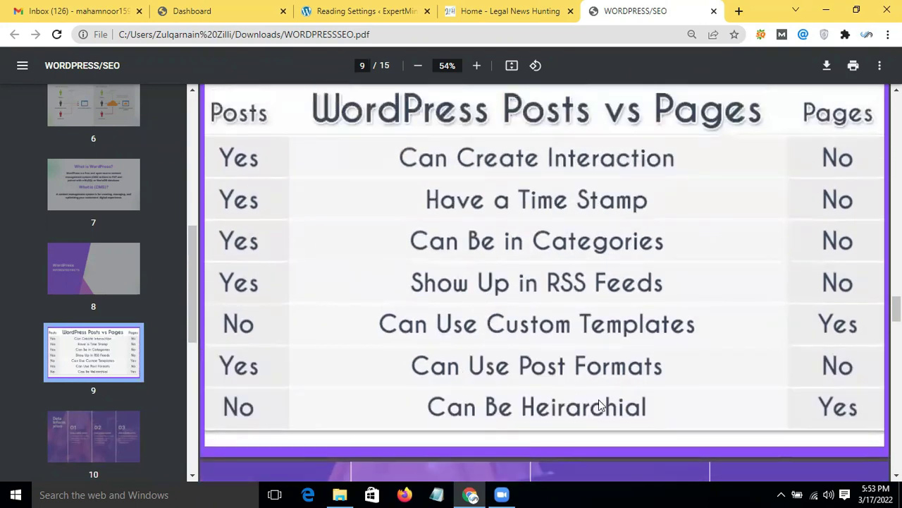
left_click(540, 5)
left_click(623, 7)
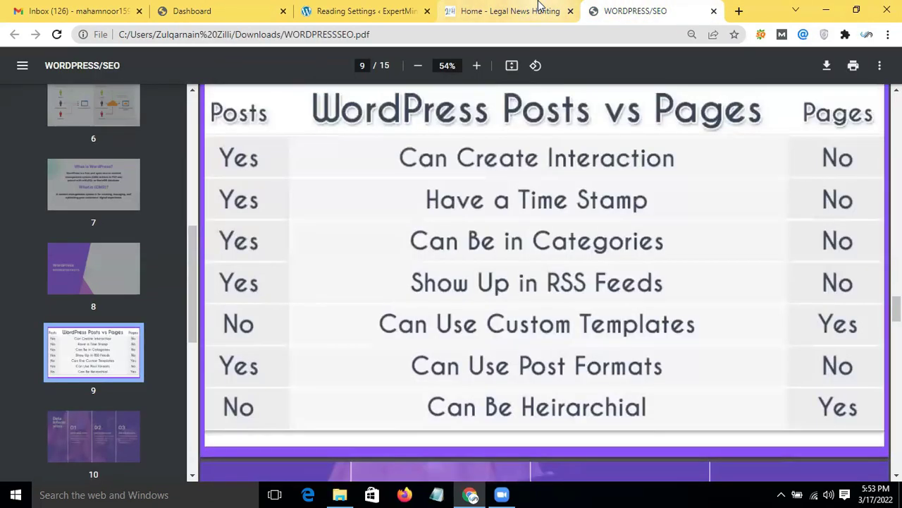
left_click(540, 5)
left_click(356, 7)
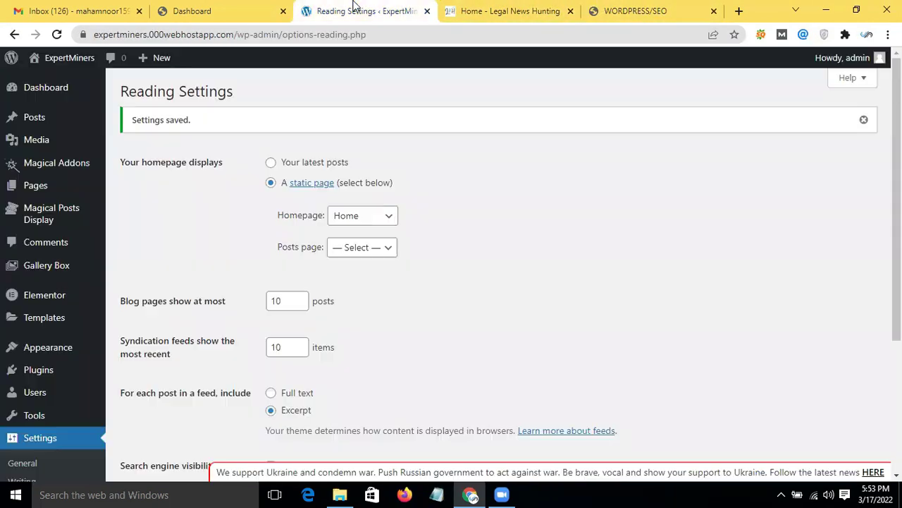
Step: After checking the hosting dashboard, open Plugins > Add New from the WordPress sidebar
left_click(216, 5)
left_click(356, 7)
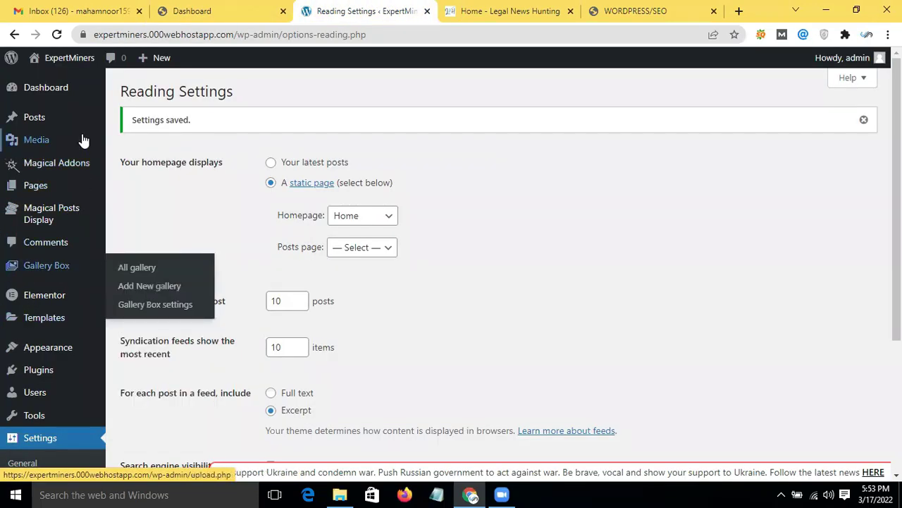
mouse_move(83, 146)
scroll(81, 242, "down", 1)
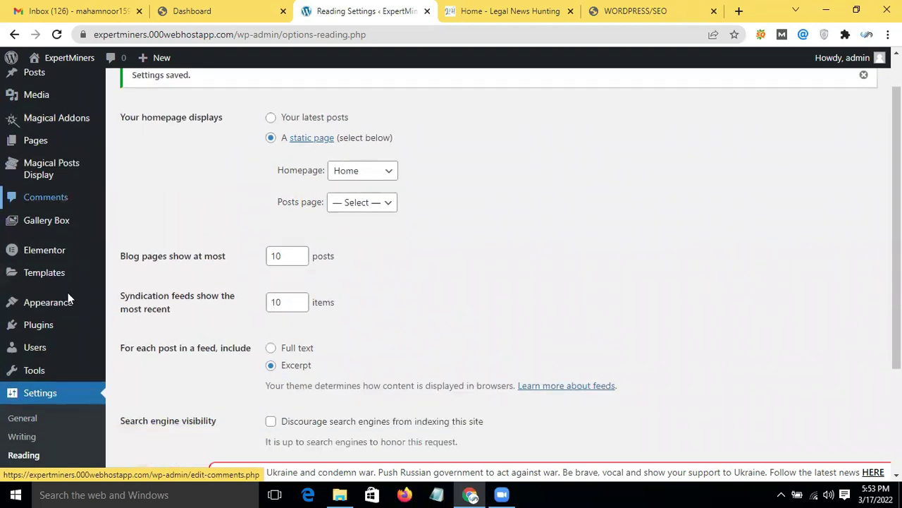
mouse_move(69, 310)
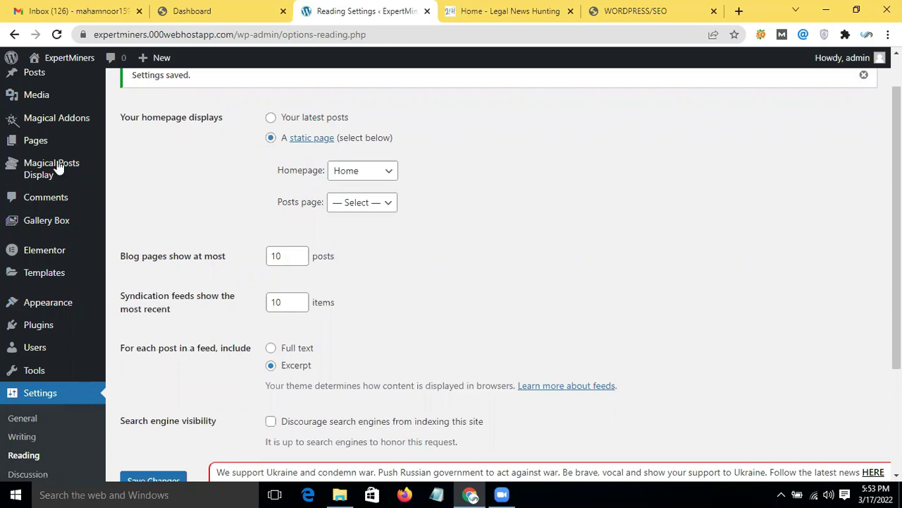
mouse_move(70, 283)
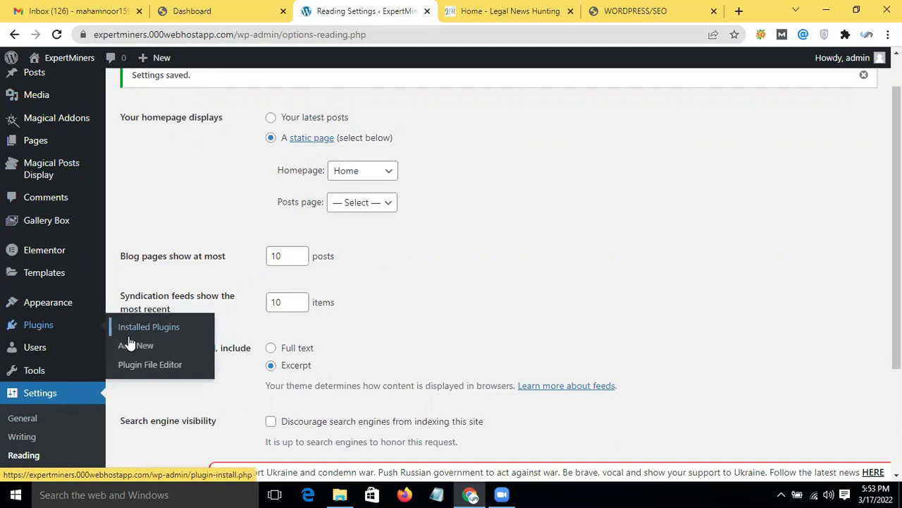
left_click(129, 344)
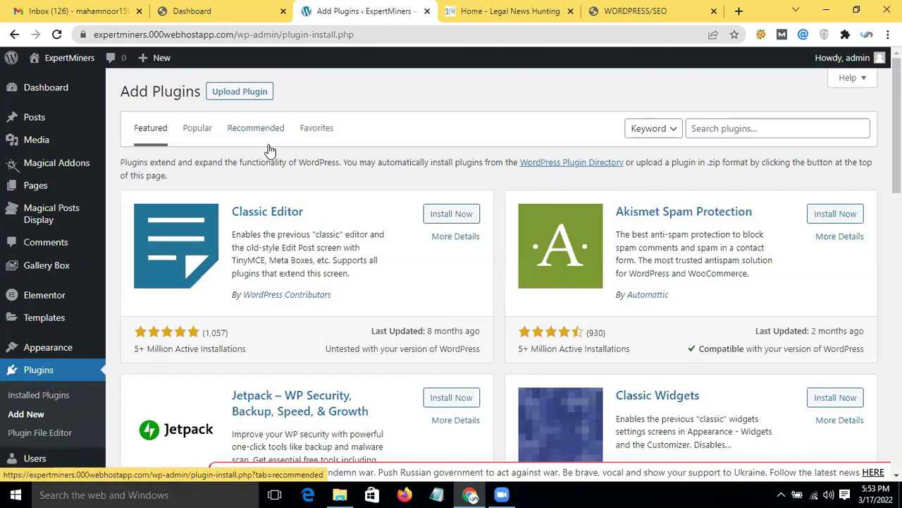
Step: Toggle the Upload Plugin panel open and closed twice, then put the cursor in the Search plugins box
left_click(248, 103)
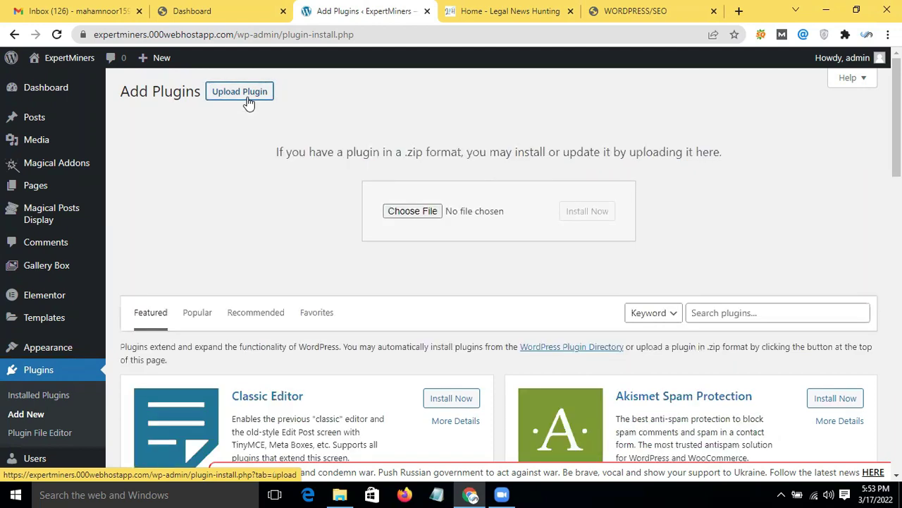
left_click(248, 103)
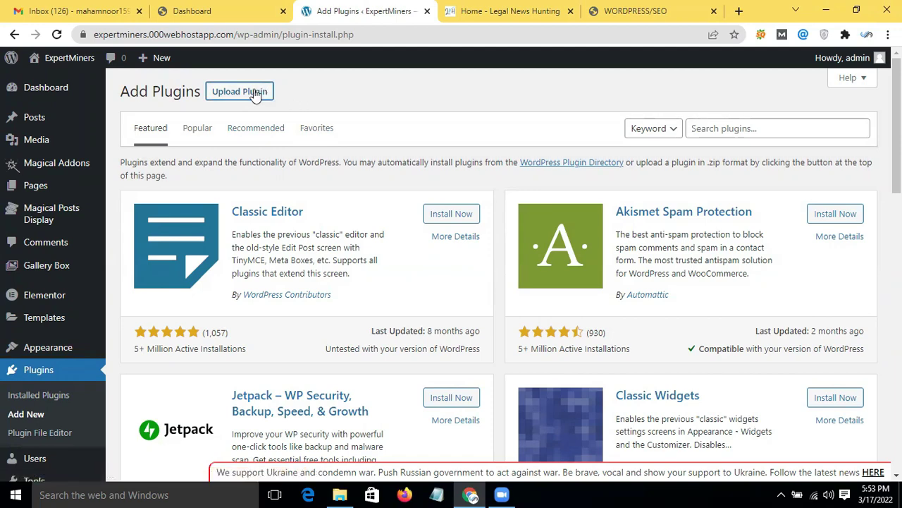
left_click(255, 96)
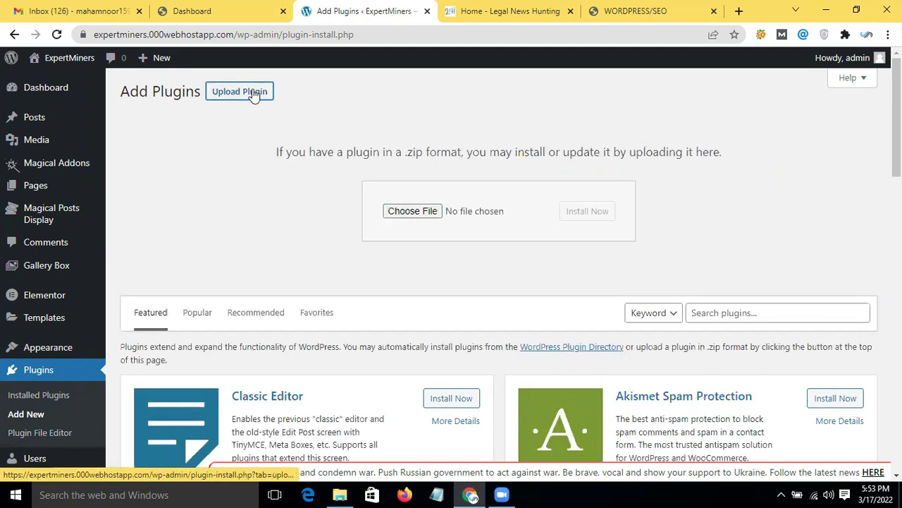
left_click(254, 96)
scroll(621, 244, "down", 2)
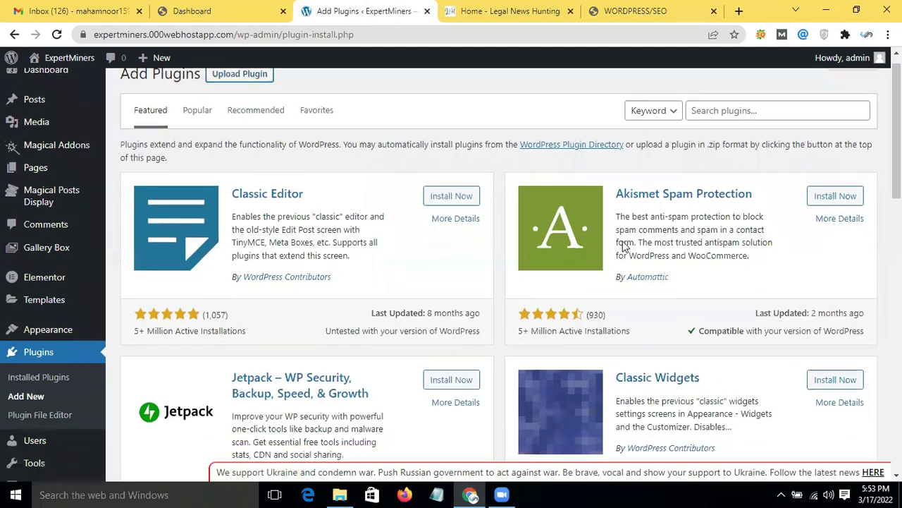
scroll(620, 237, "up", 2)
left_click(727, 132)
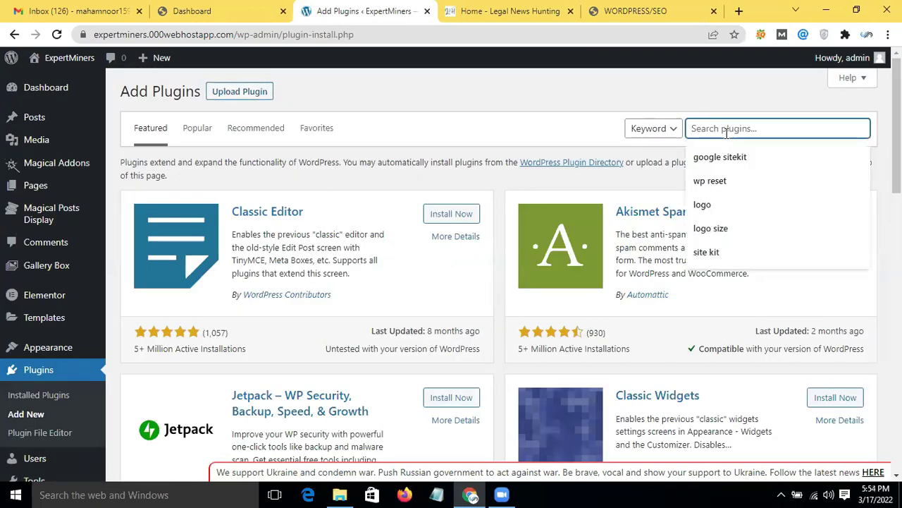
Step: Search plugins for 'yoast seo' (765 results) and install the Yoast SEO plugin
type("yoast")
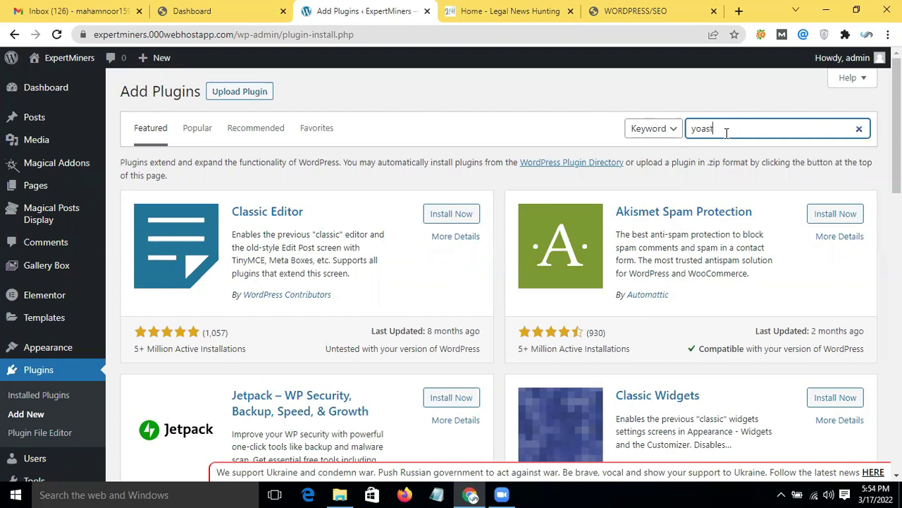
type("seo")
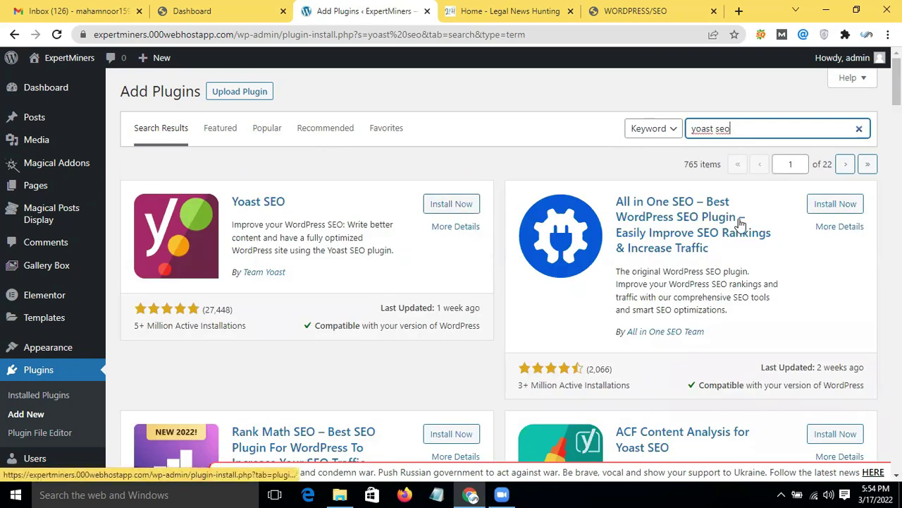
scroll(238, 322, "down", 2)
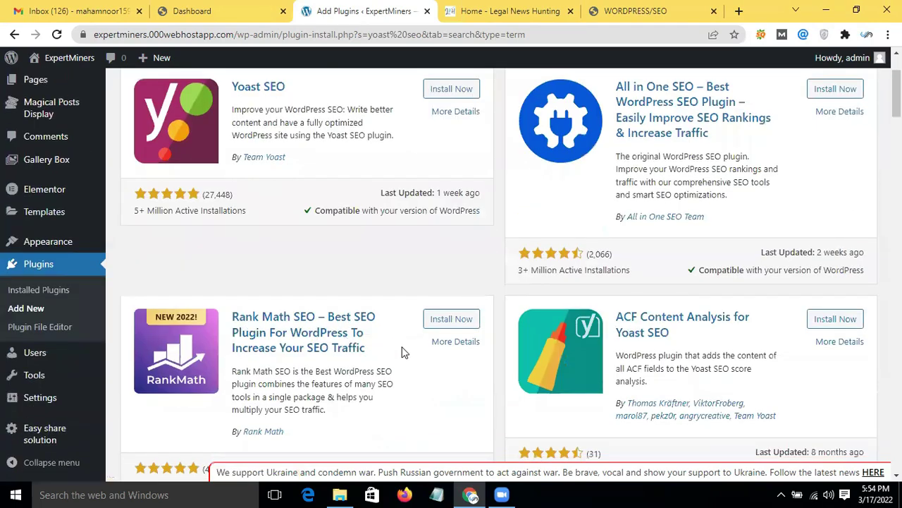
scroll(402, 352, "down", 2)
scroll(402, 352, "up", 2)
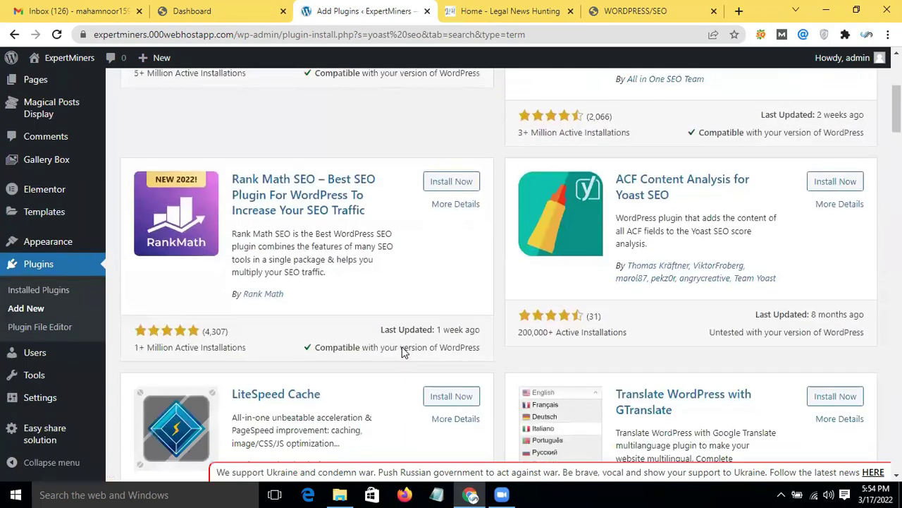
scroll(402, 353, "up", 2)
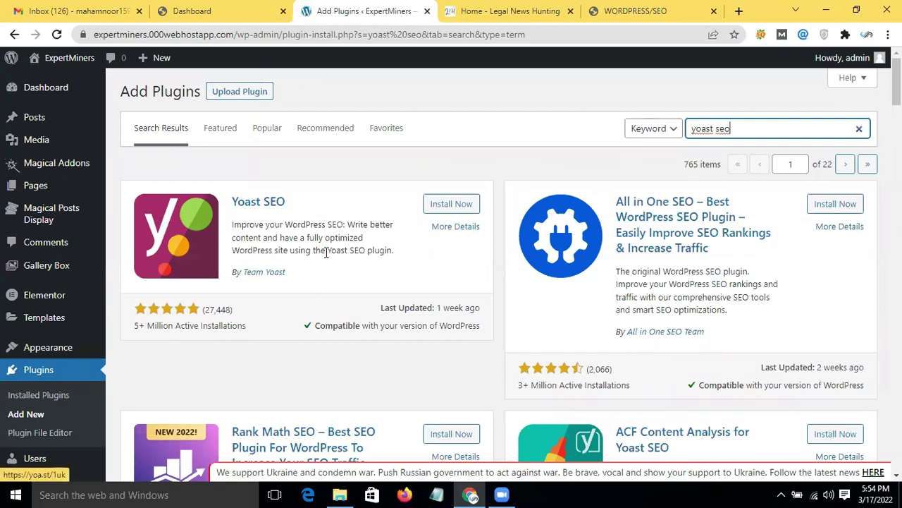
left_click(461, 205)
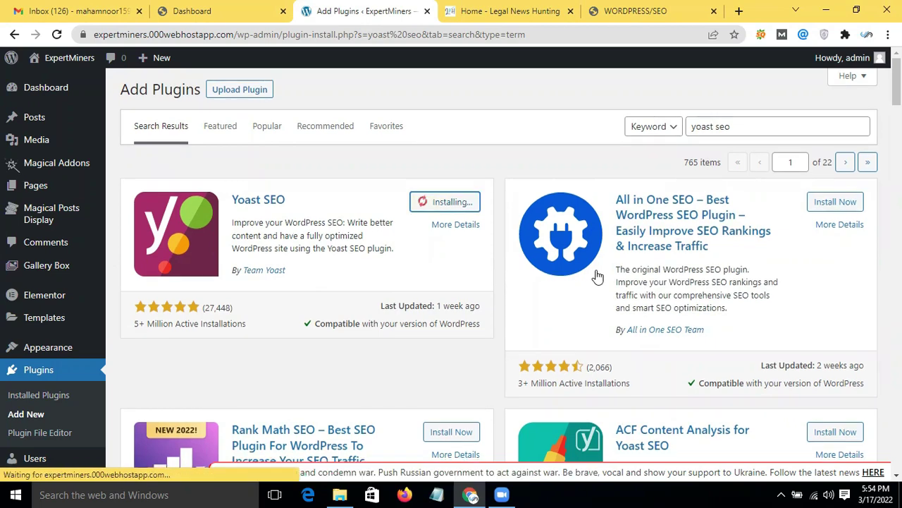
Step: Install the All in One SEO plugin from its details view
scroll(597, 276, "down", 1)
left_click(597, 276)
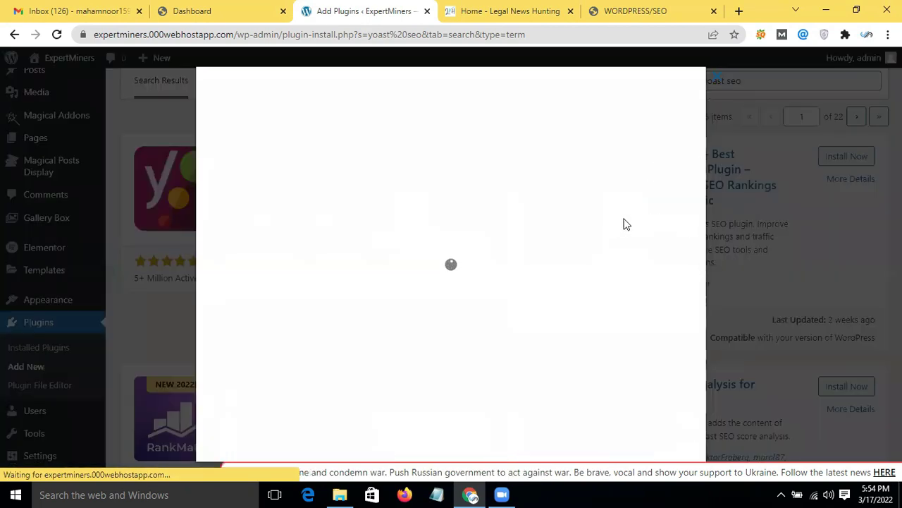
scroll(596, 370, "down", 2)
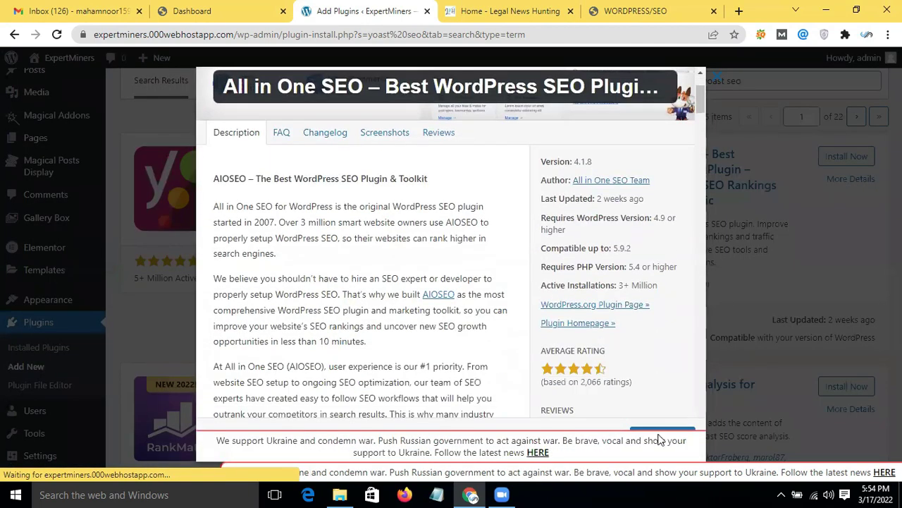
left_click(672, 432)
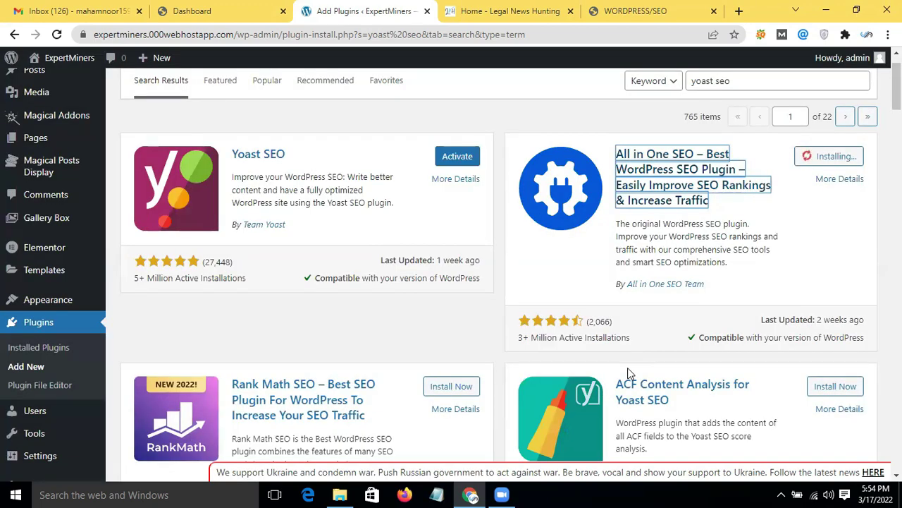
Step: Activate the Yoast SEO plugin, choosing Leave when the page warns about leaving
left_click(458, 157)
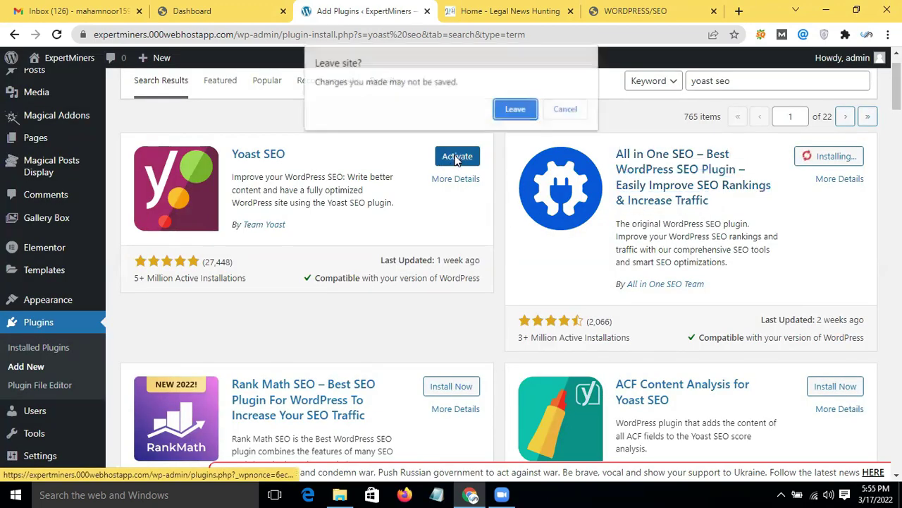
left_click(529, 113)
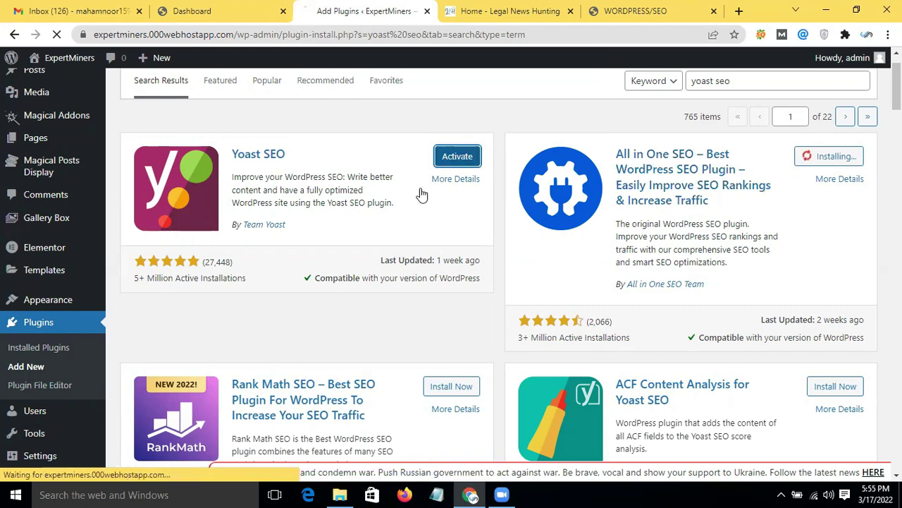
left_click(461, 161)
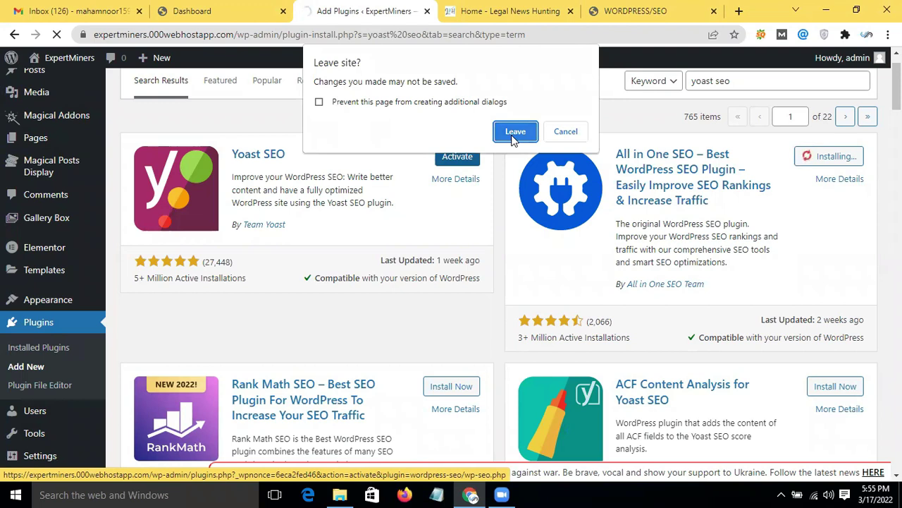
left_click(515, 131)
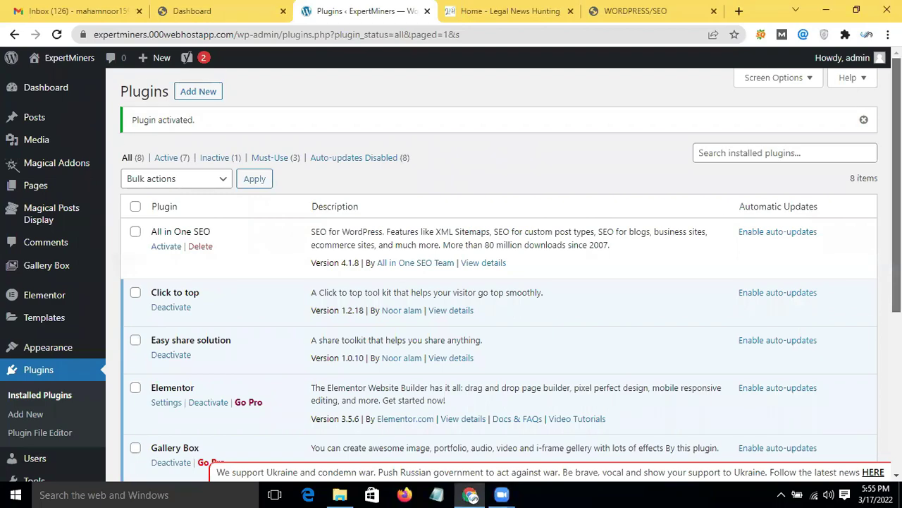
scroll(896, 212, "down", 2)
scroll(897, 211, "down", 1)
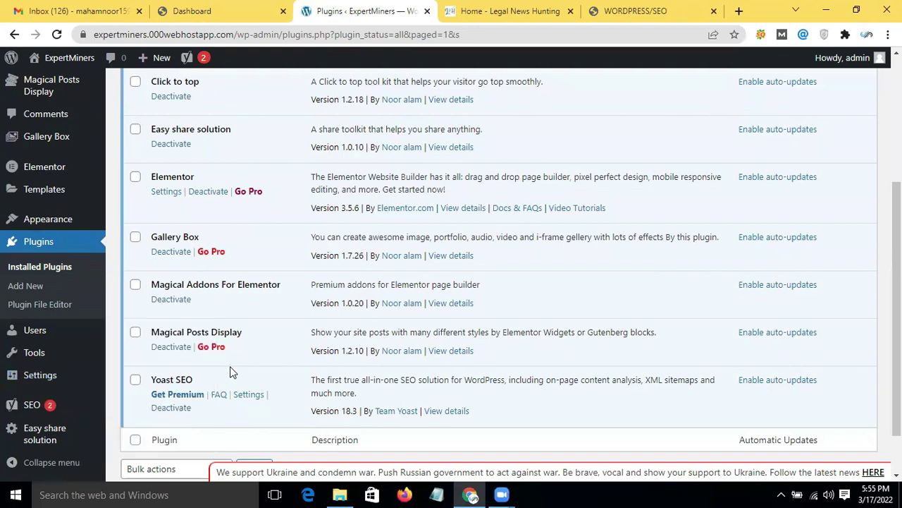
left_click_drag(897, 271, 897, 184)
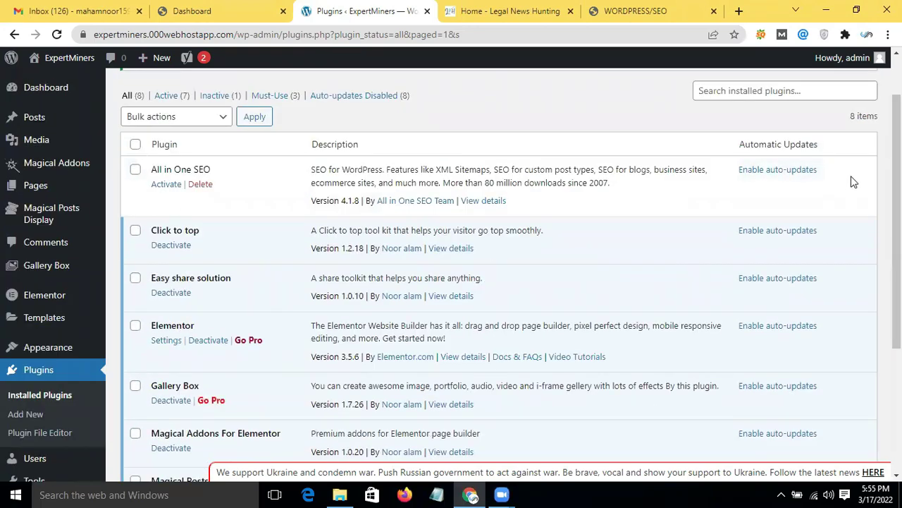
left_click_drag(897, 221, 897, 344)
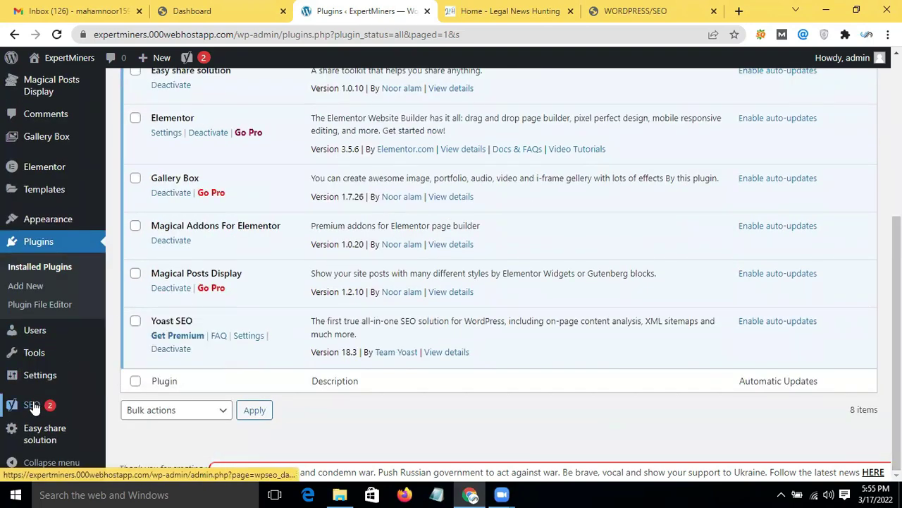
mouse_move(33, 408)
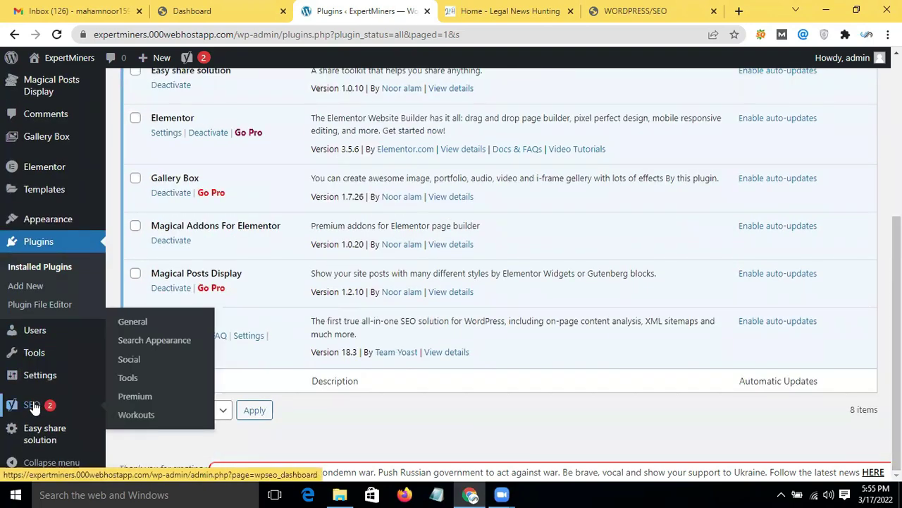
scroll(290, 175, "up", 4)
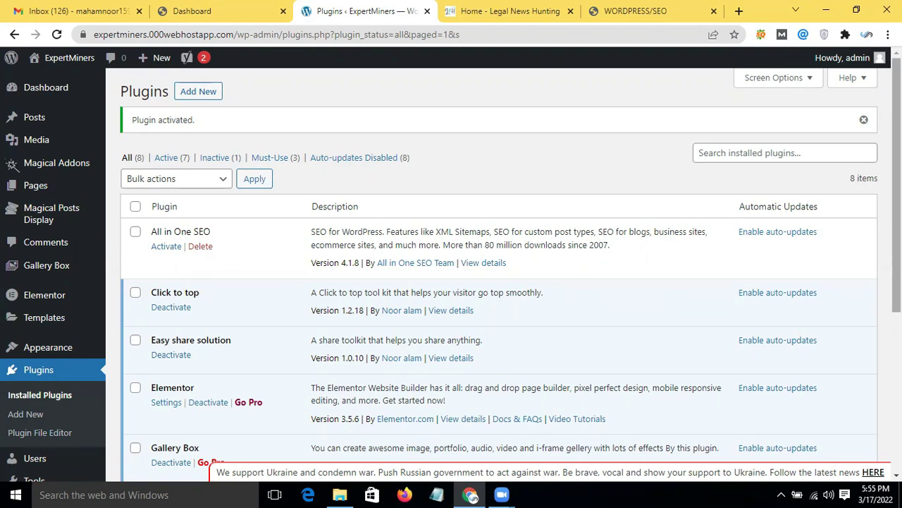
scroll(896, 183, "down", 4)
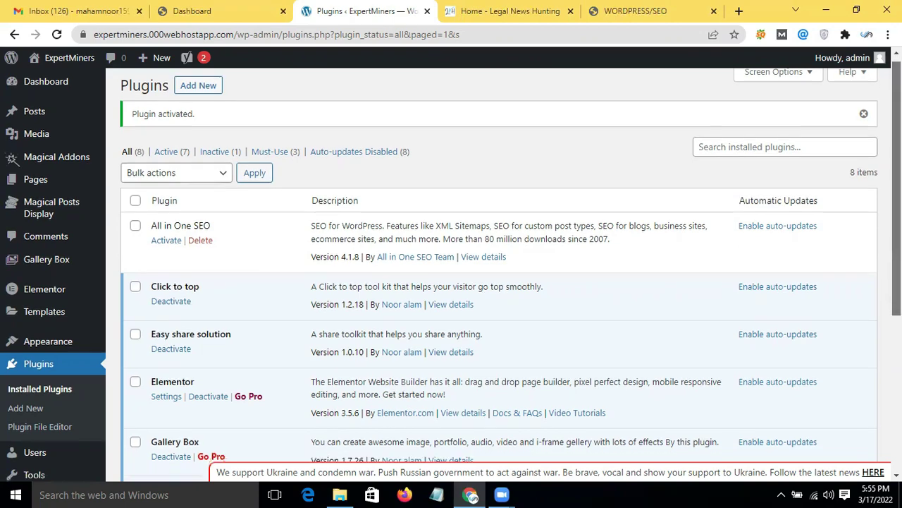
scroll(451, 282, "up", 4)
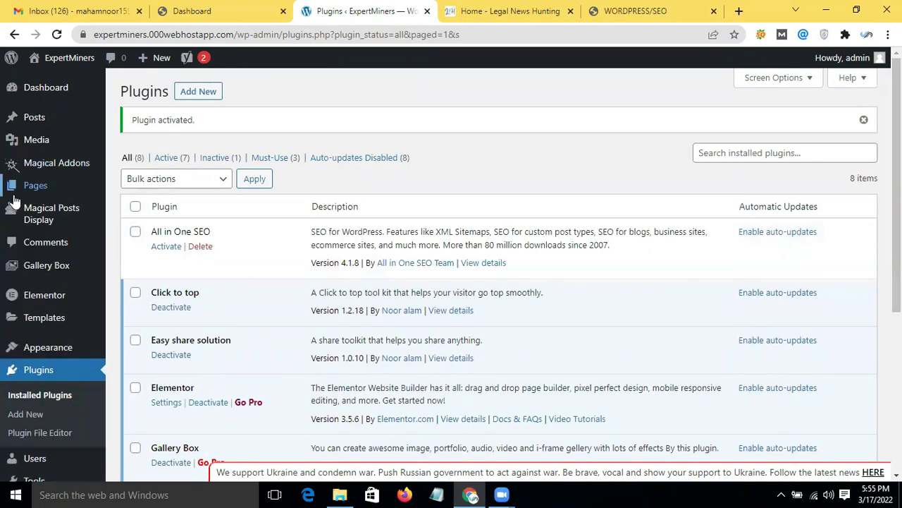
mouse_move(39, 194)
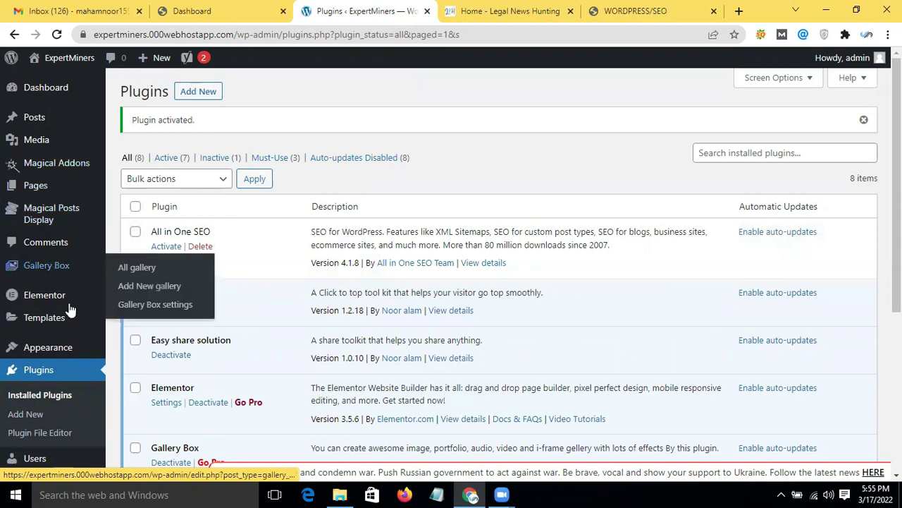